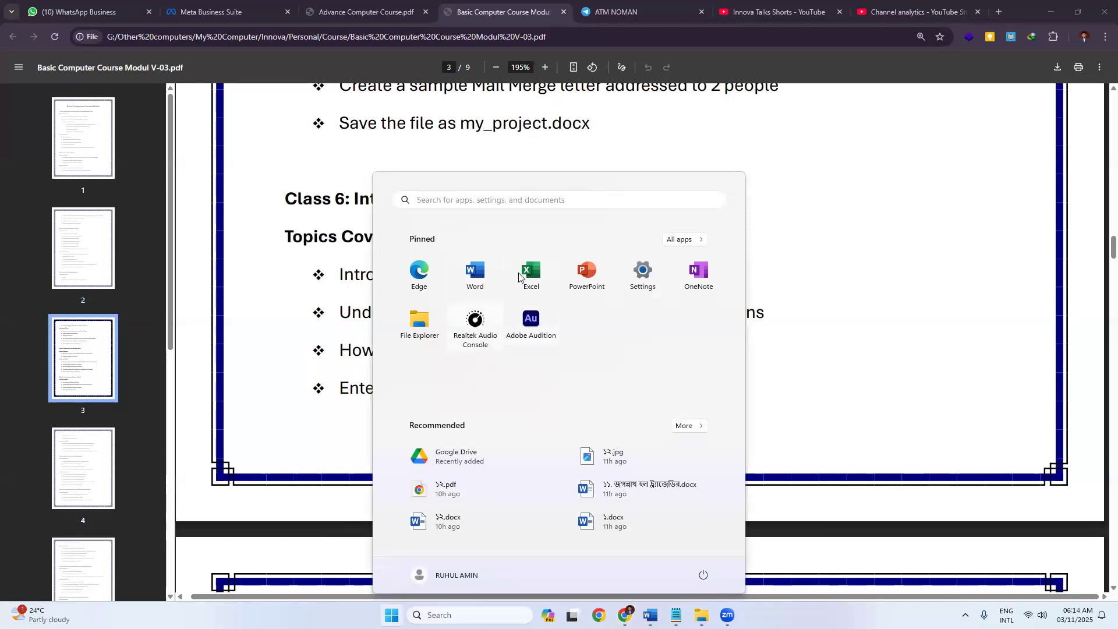
Launch Excel from the Start menu, close it, and relaunch it to get blank Book2.
{"action": "left_click", "coordinate": [530, 274]}
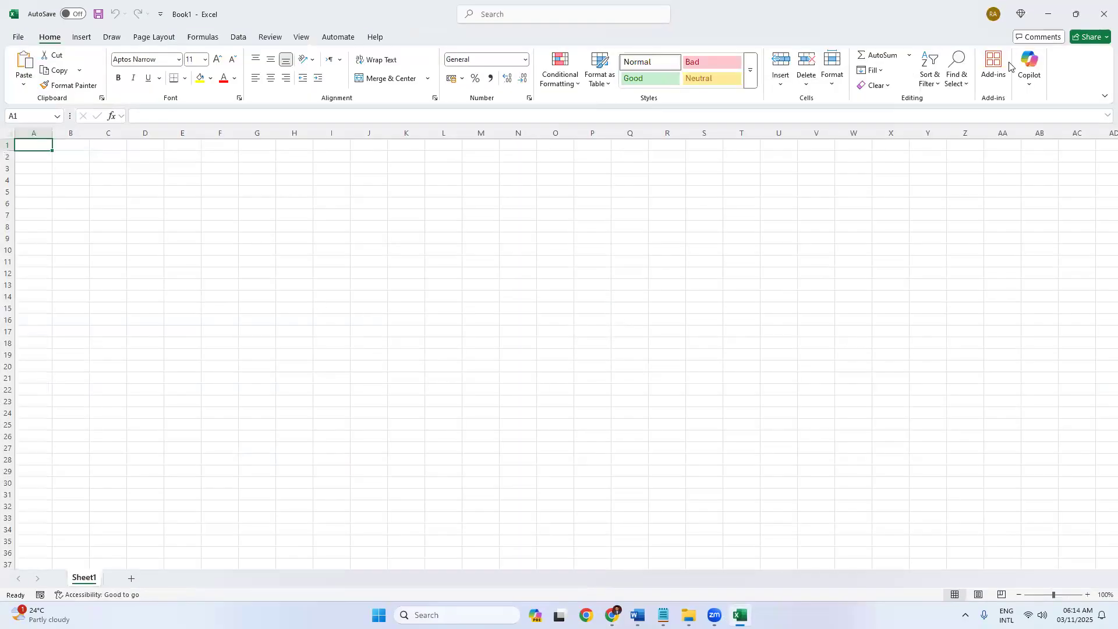
{"action": "left_click", "coordinate": [1105, 14]}
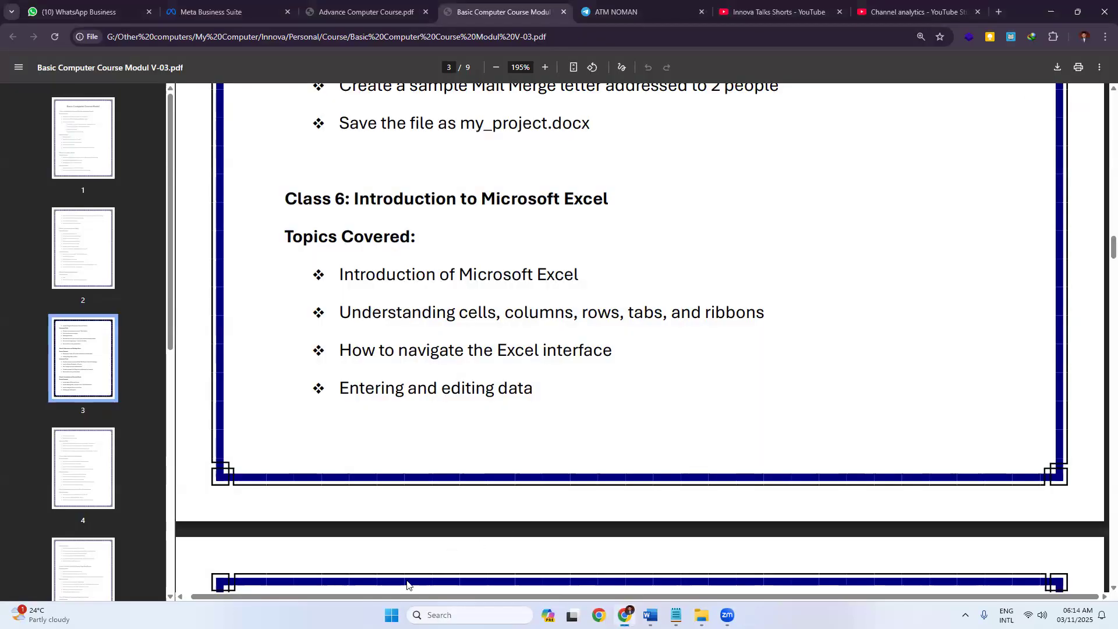
{"action": "left_click", "coordinate": [392, 615]}
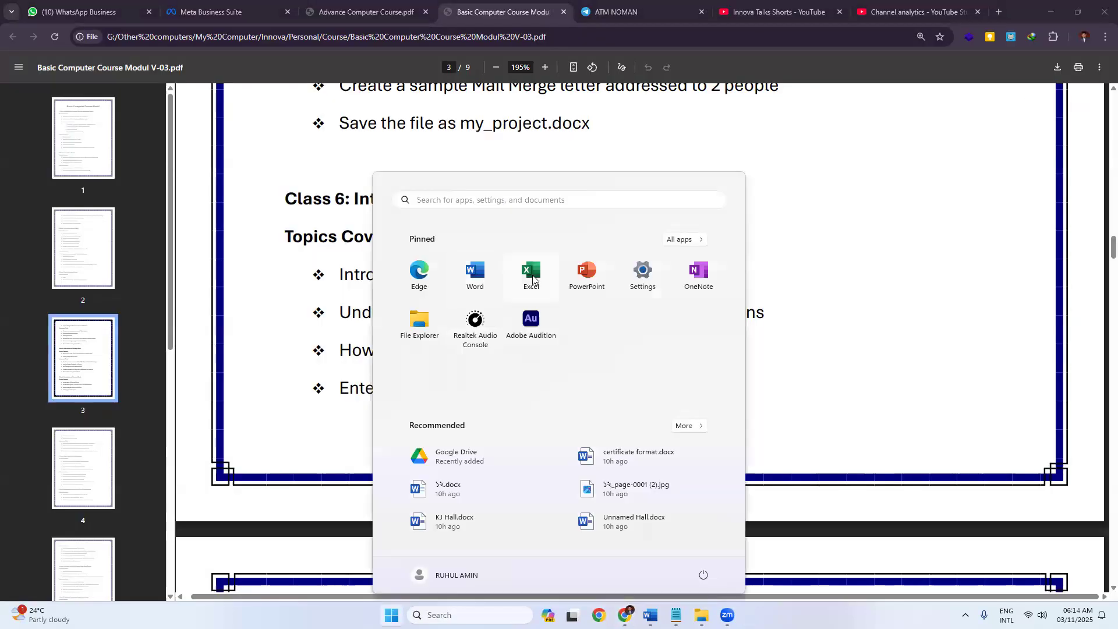
{"action": "left_click", "coordinate": [533, 275]}
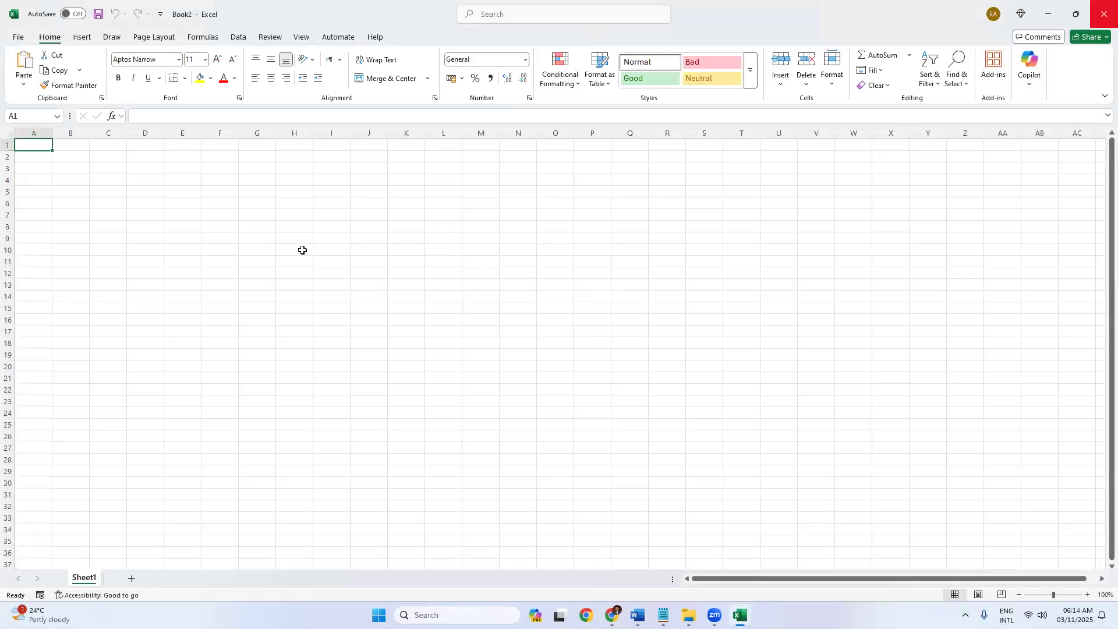
Create a blank workbook, Book3, from the File backstage Home page.
{"action": "left_click", "coordinate": [18, 36]}
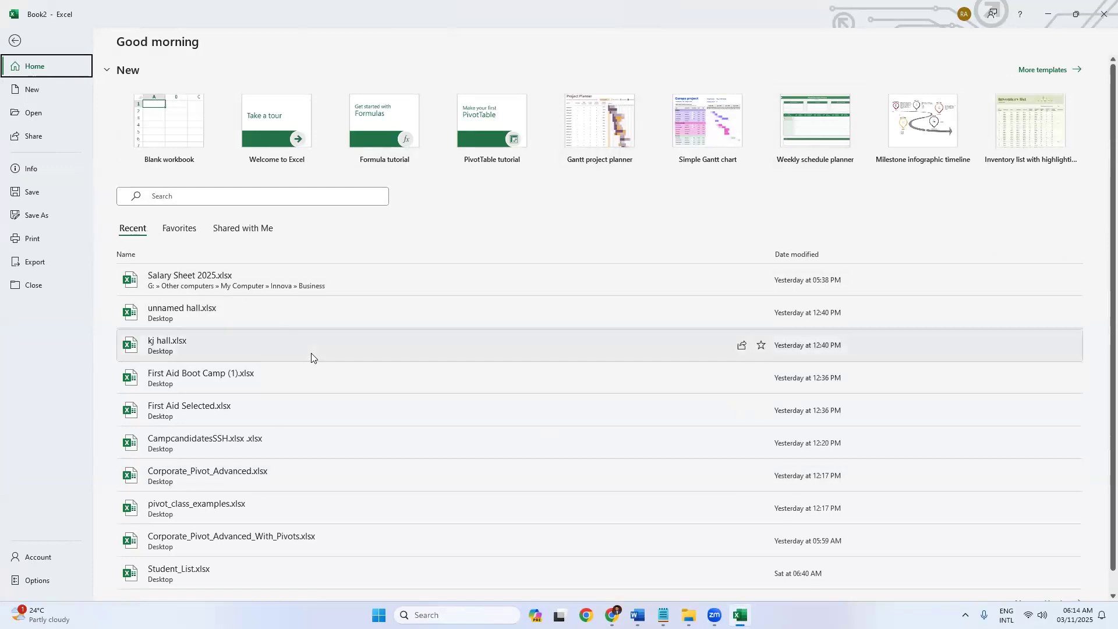
{"action": "left_click", "coordinate": [167, 139]}
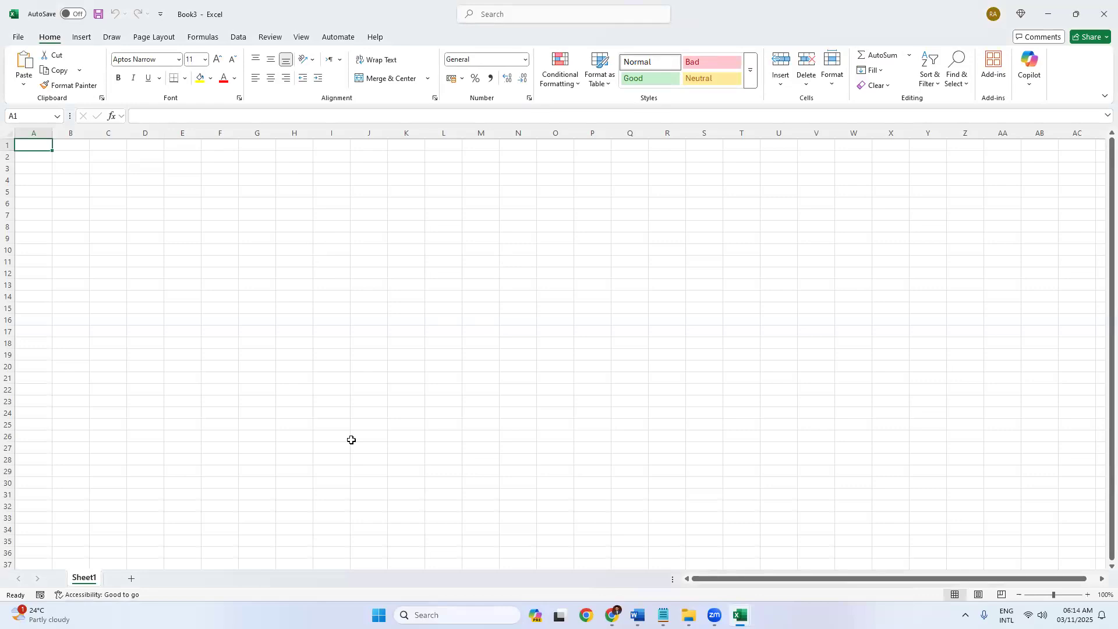
{"action": "left_click", "coordinate": [262, 229]}
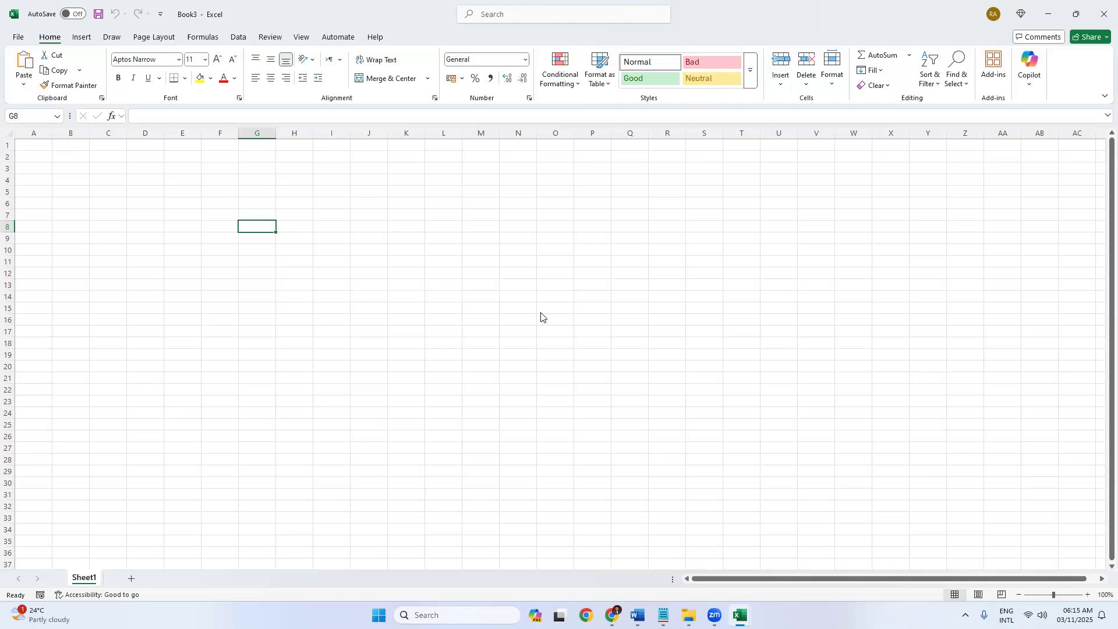
{"action": "left_click", "coordinate": [81, 217]}
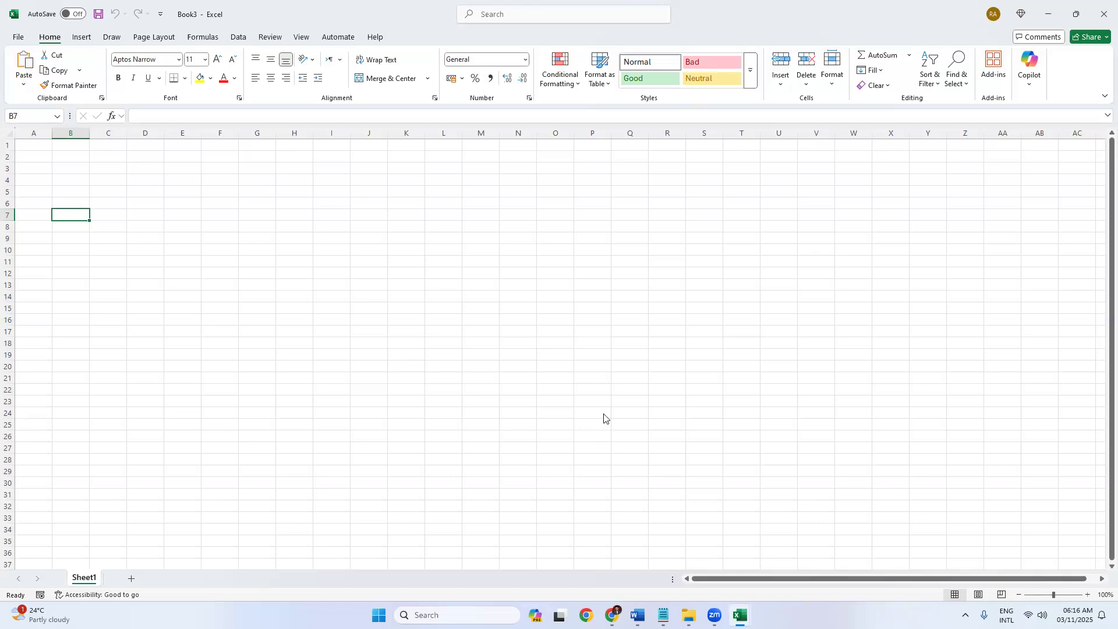
Glance at the course PDF, then close Book3 and return to blank Book2, selecting E10.
{"action": "key", "text": "super"}
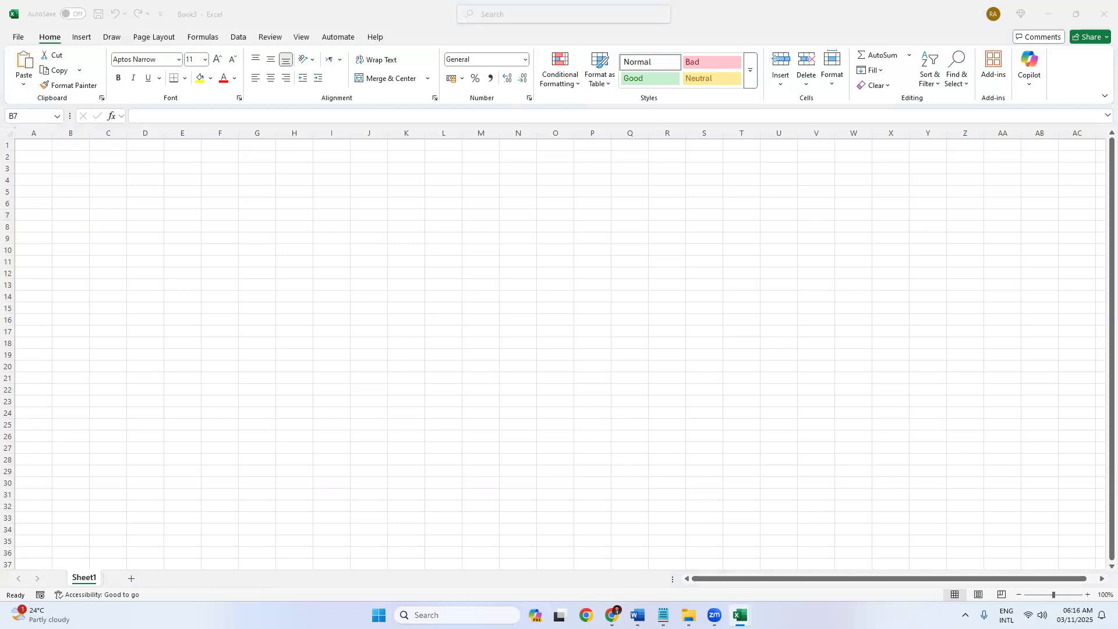
{"action": "key", "text": "alt+Tab"}
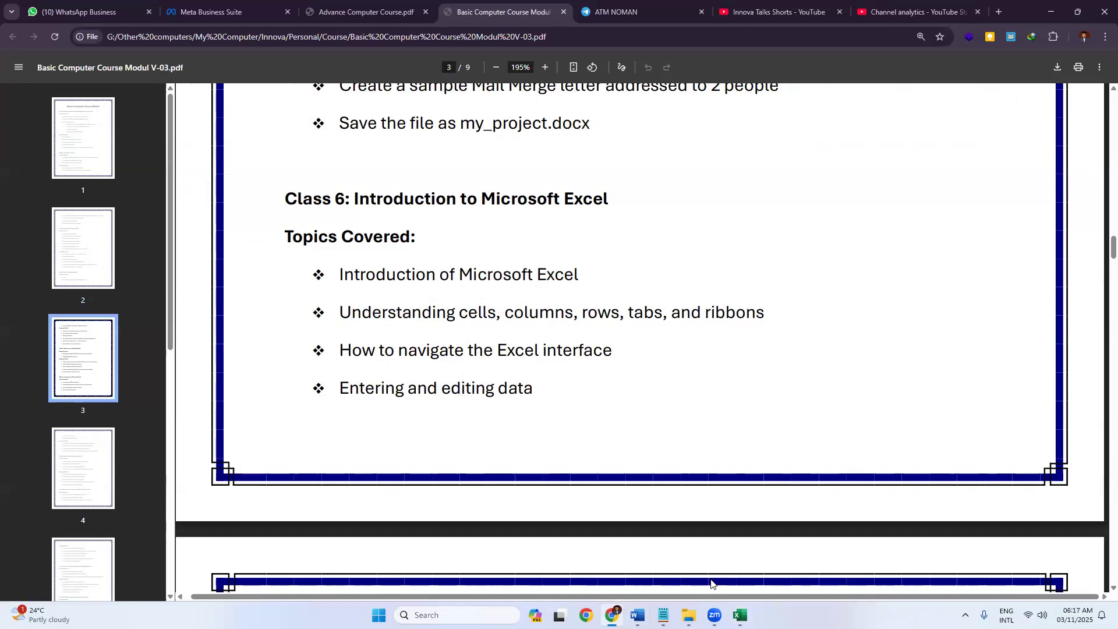
{"action": "left_click", "coordinate": [740, 615]}
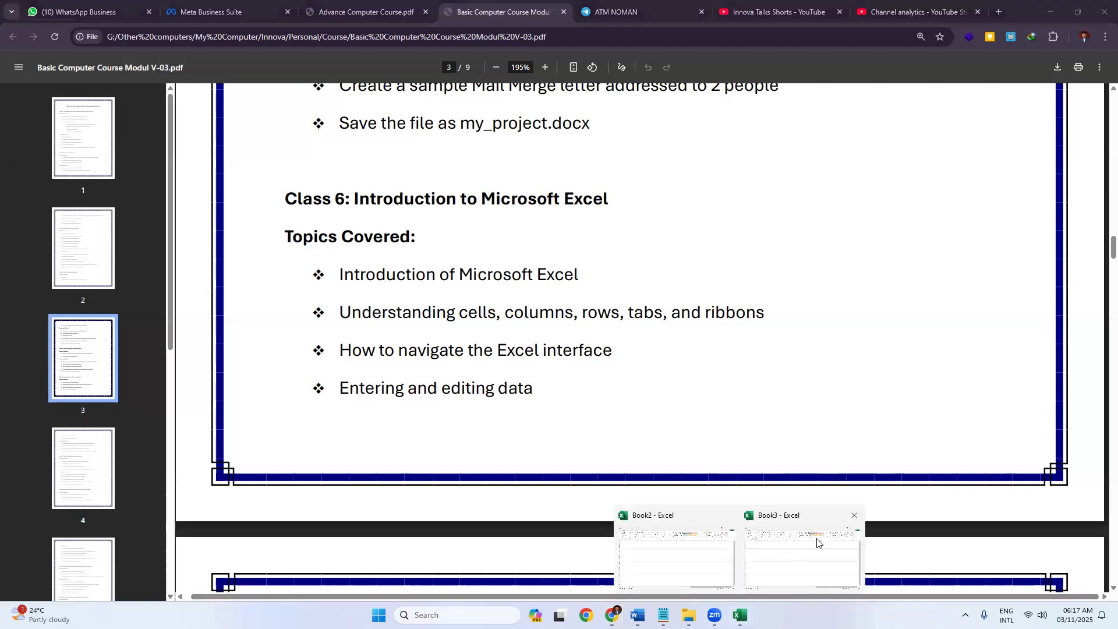
{"action": "left_click", "coordinate": [854, 519]}
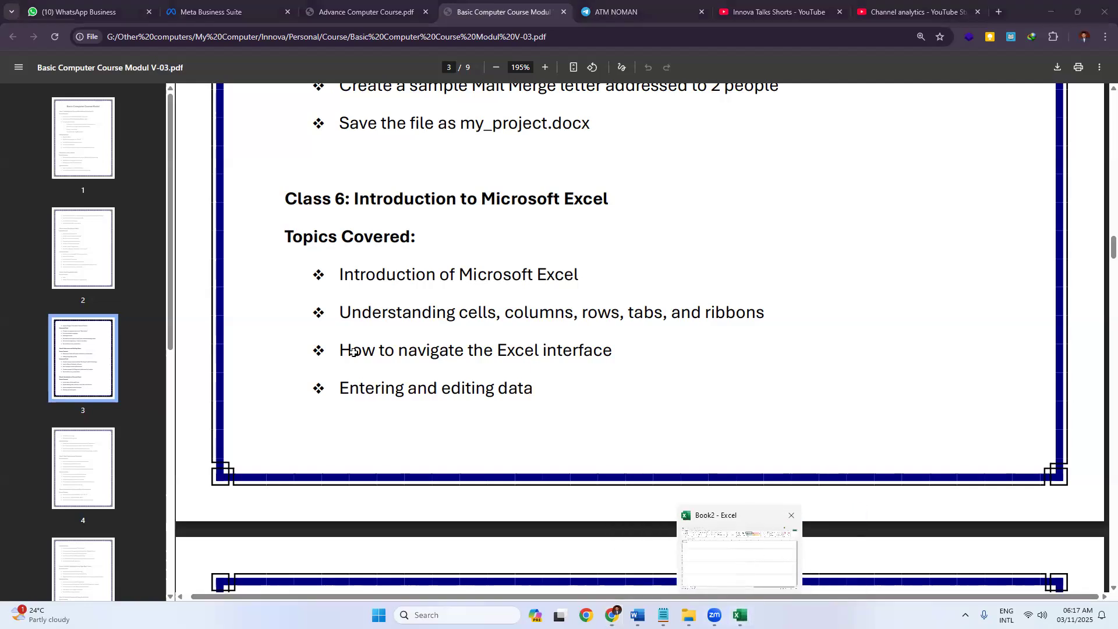
{"action": "left_click", "coordinate": [749, 554]}
{"action": "left_click", "coordinate": [186, 245]}
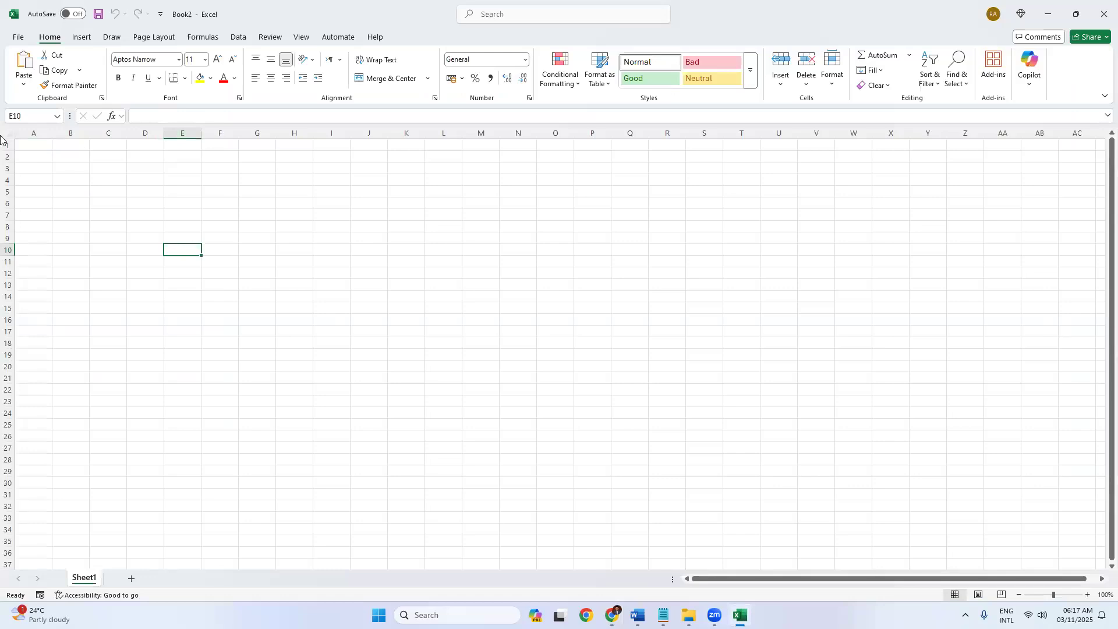
Zoom the blank sheet in to 265%, then select D2:G6 and cells E7, A1 and C2.
{"action": "left_click", "coordinate": [444, 265]}
{"action": "left_click", "coordinate": [296, 226]}
{"action": "left_click", "coordinate": [183, 181]}
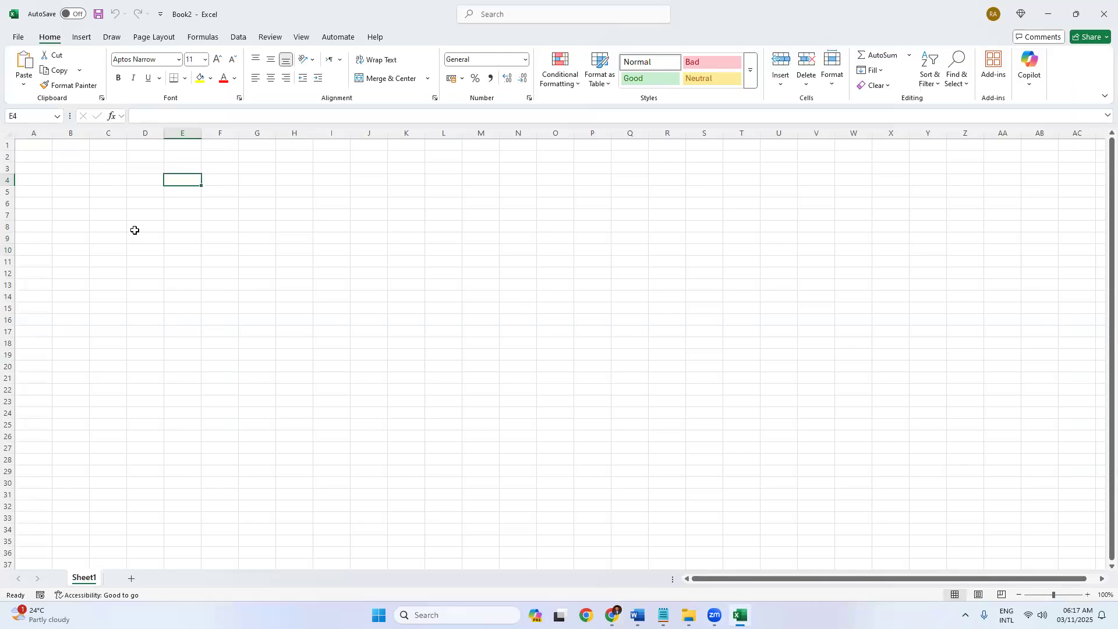
{"action": "scroll", "coordinate": [135, 230], "scroll_direction": "up", "scroll_amount": 11, "text": "ctrl"}
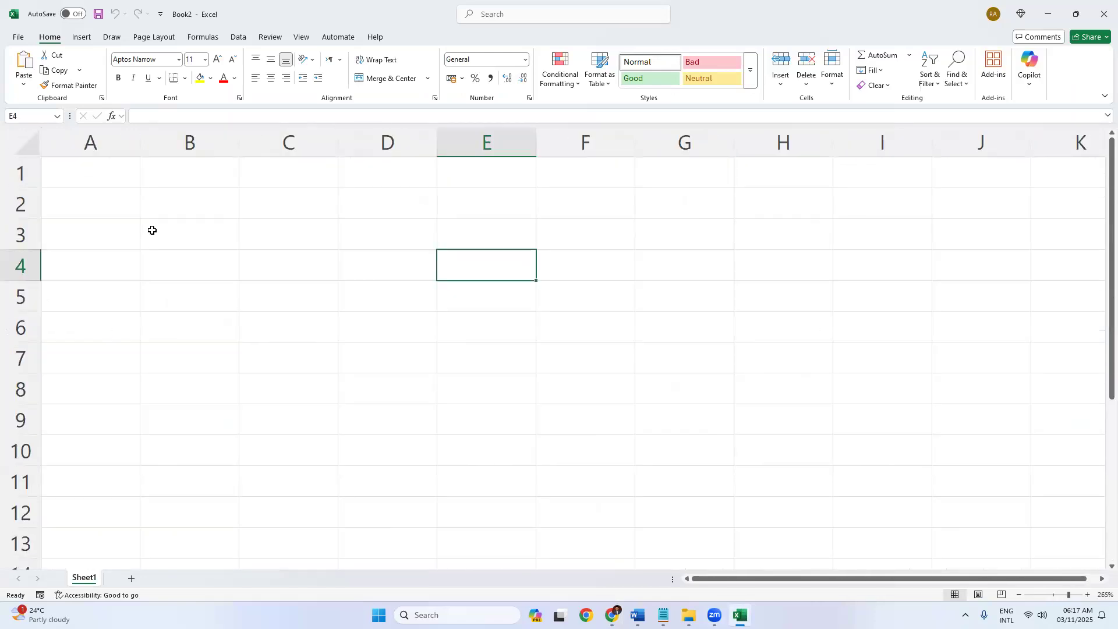
{"action": "left_click_drag", "start_coordinate": [427, 216], "coordinate": [685, 333]}
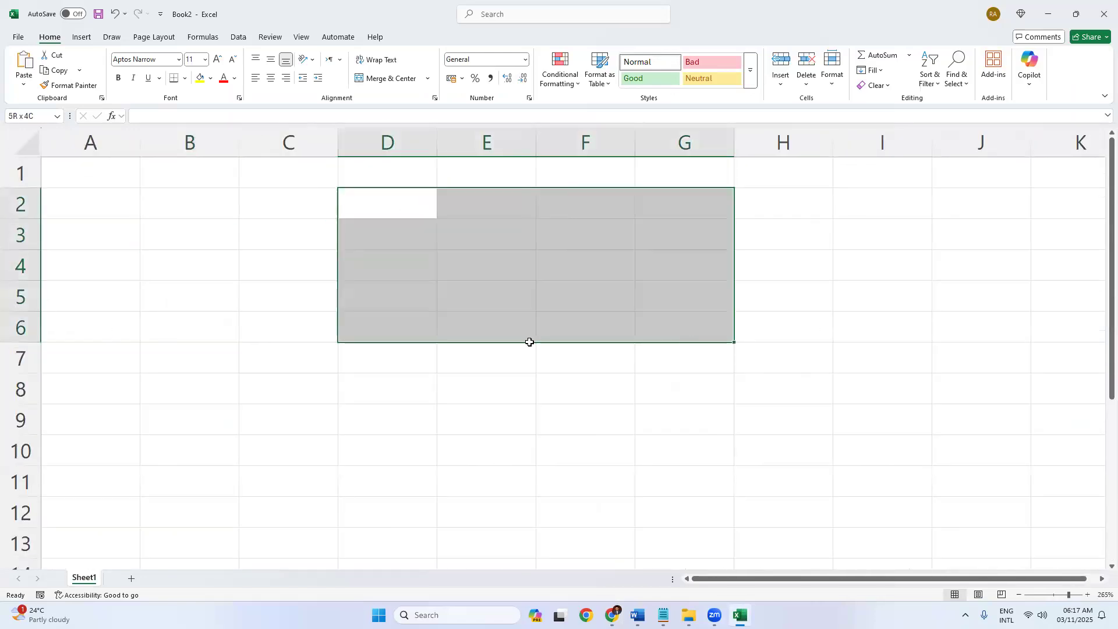
{"action": "left_click", "coordinate": [530, 346]}
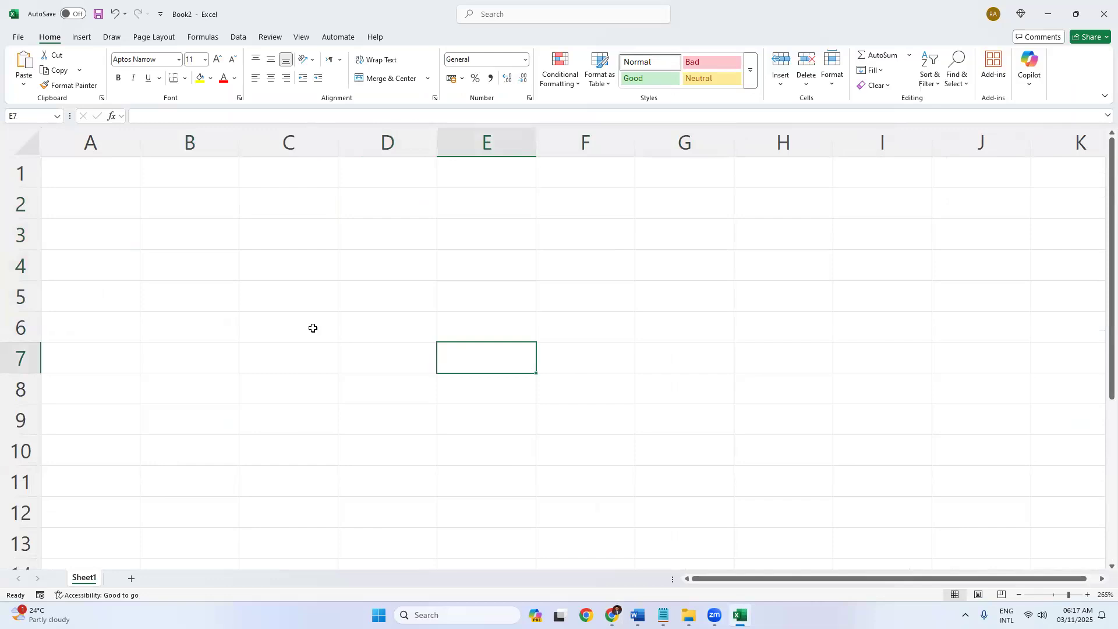
{"action": "left_click", "coordinate": [78, 176]}
{"action": "left_click", "coordinate": [329, 193]}
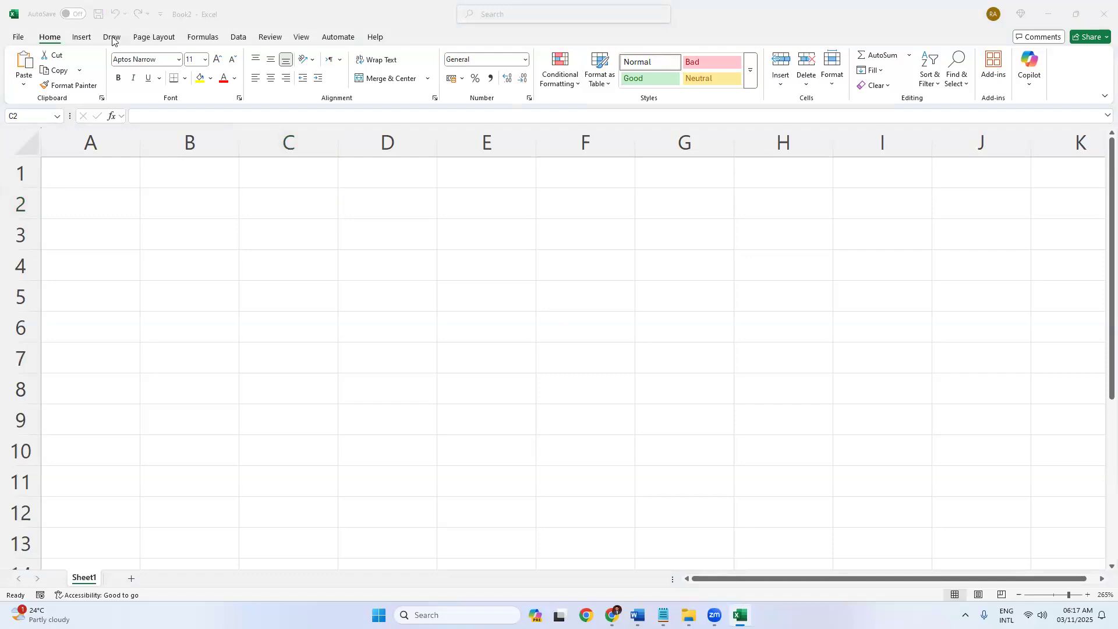
{"action": "left_click", "coordinate": [83, 38]}
{"action": "left_click", "coordinate": [49, 37]}
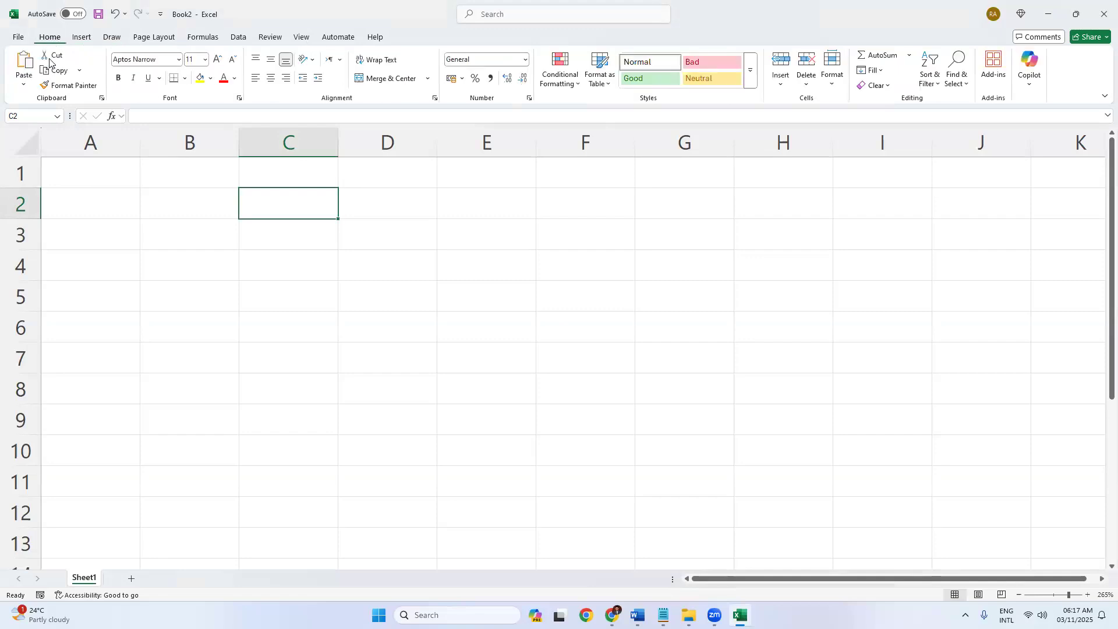
{"action": "left_click", "coordinate": [80, 37]}
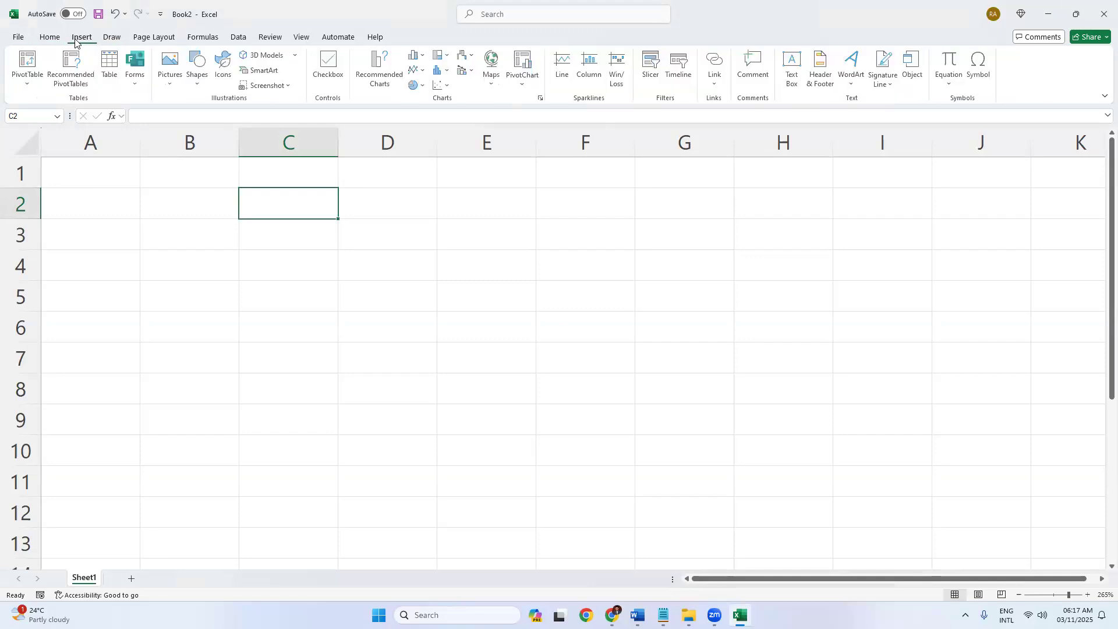
{"action": "left_click", "coordinate": [110, 38]}
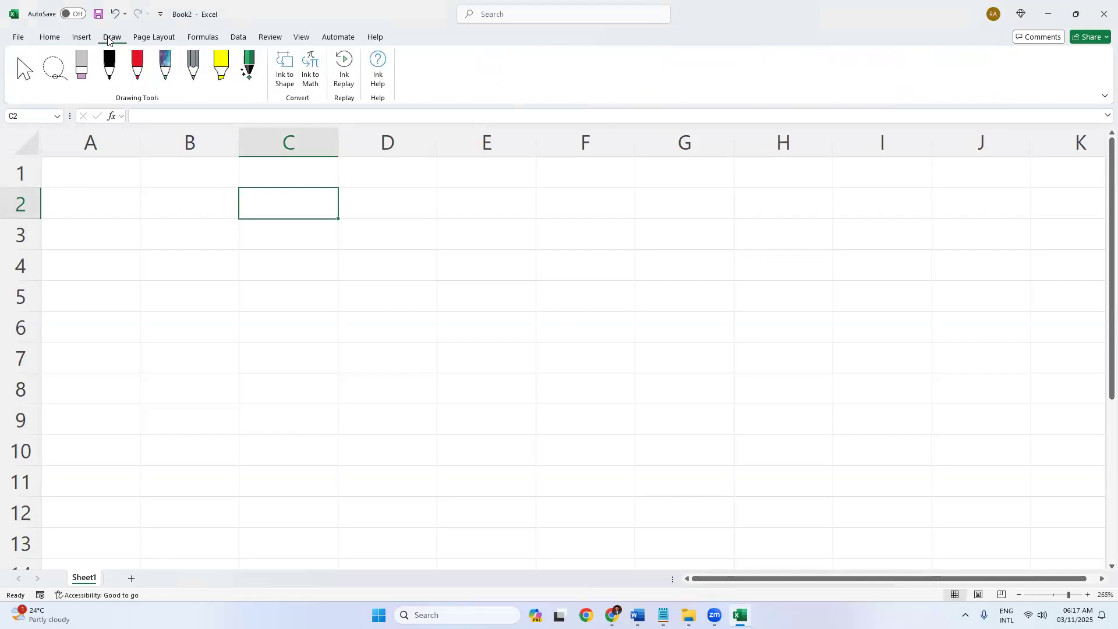
{"action": "left_click", "coordinate": [148, 38]}
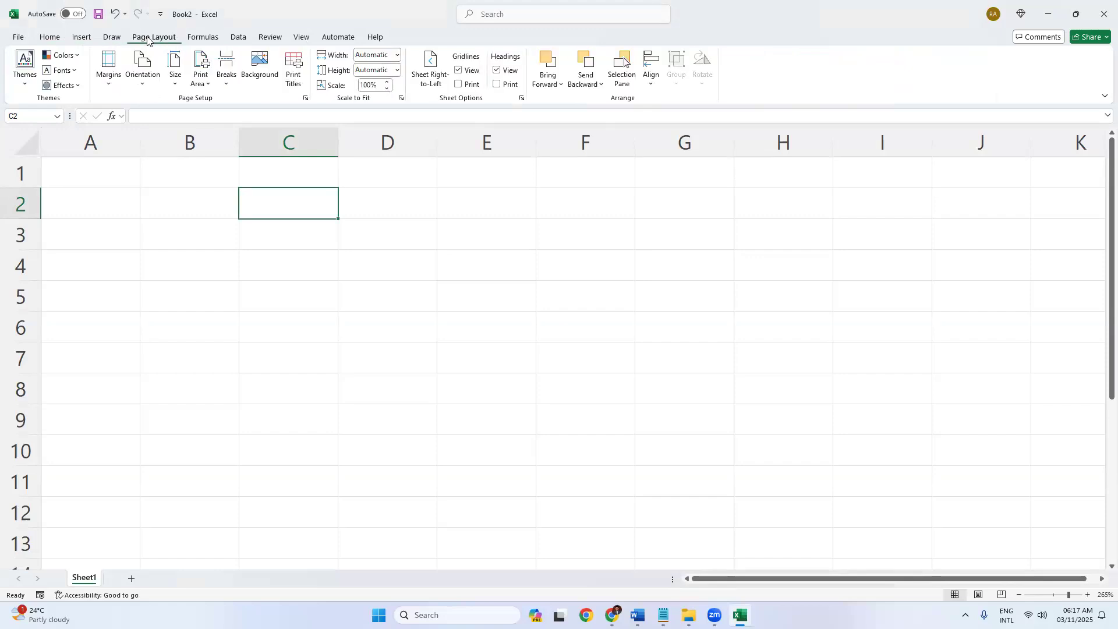
{"action": "left_click", "coordinate": [47, 38]}
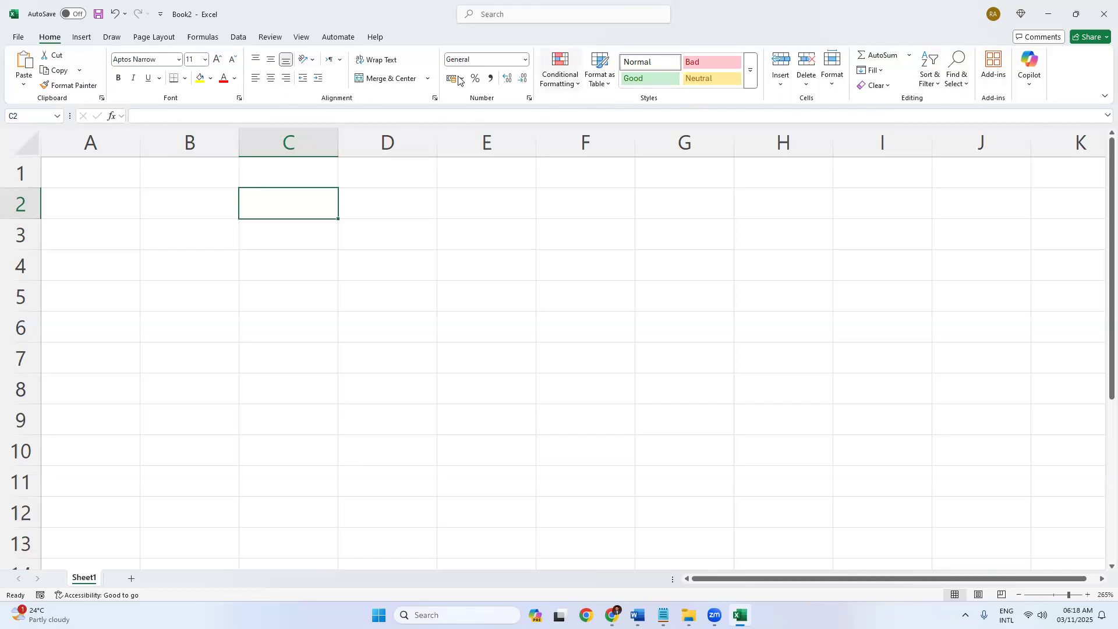
{"action": "left_click", "coordinate": [82, 40]}
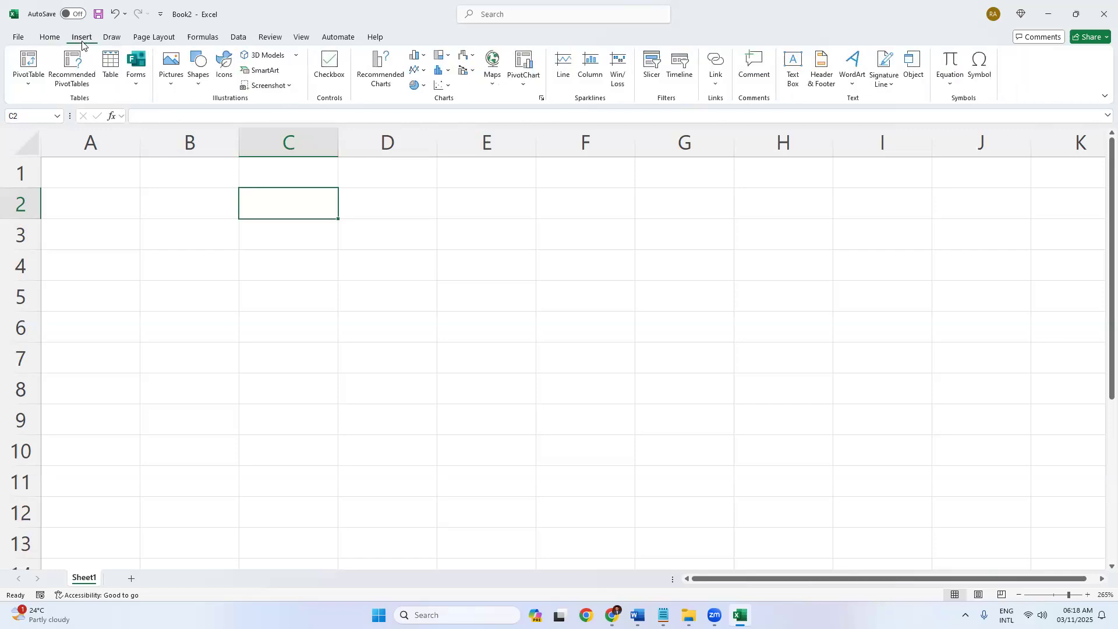
{"action": "left_click", "coordinate": [172, 79]}
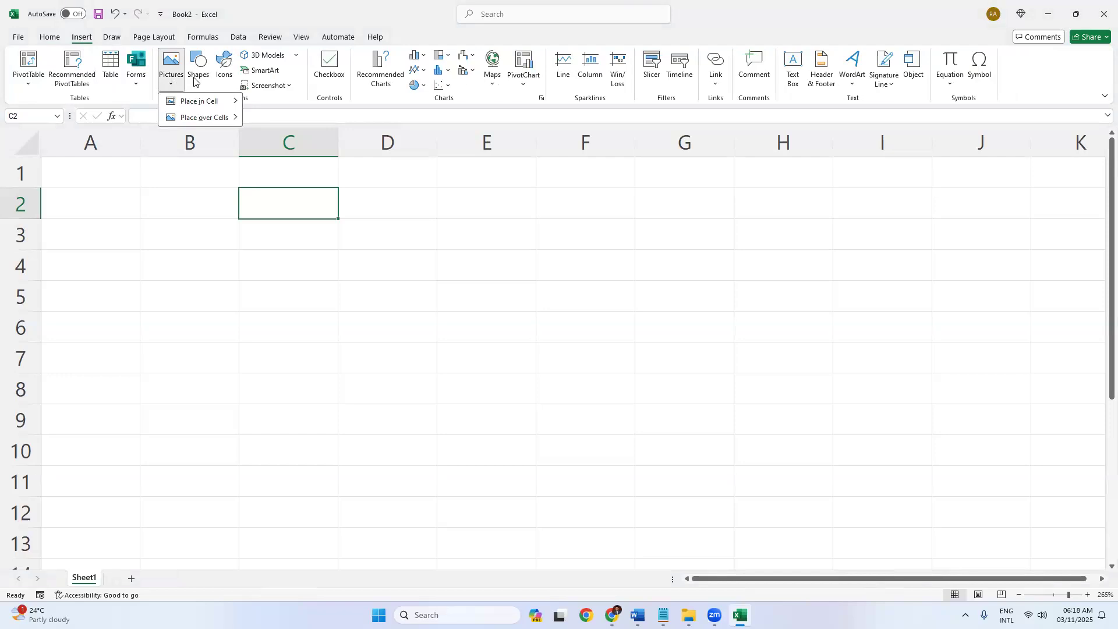
{"action": "left_click", "coordinate": [194, 81]}
{"action": "left_click", "coordinate": [194, 81]}
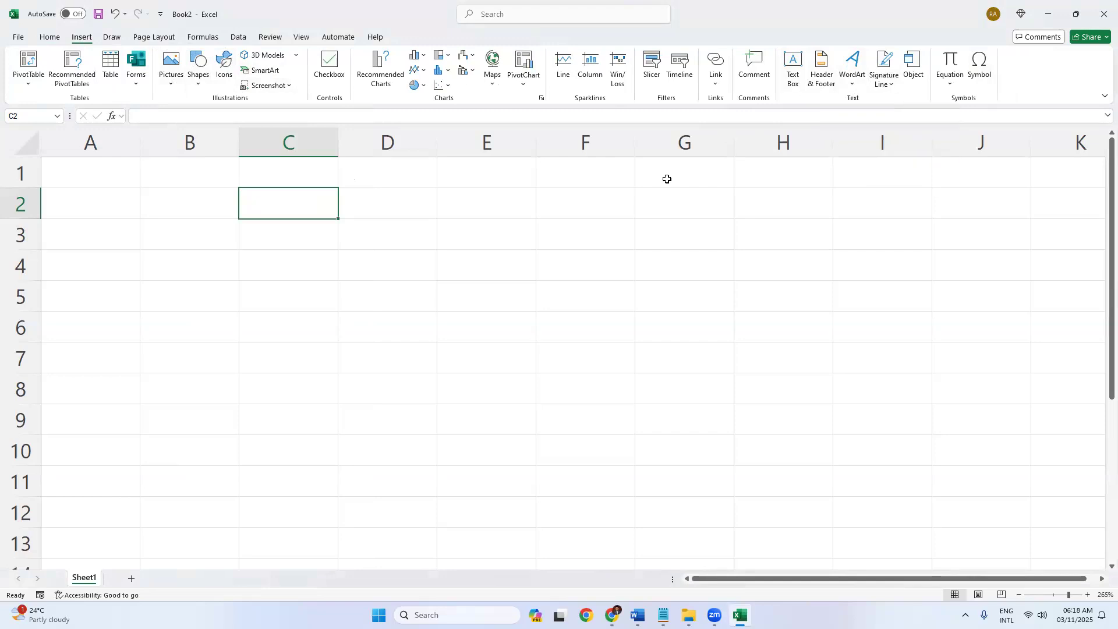
{"action": "left_click", "coordinate": [50, 37]}
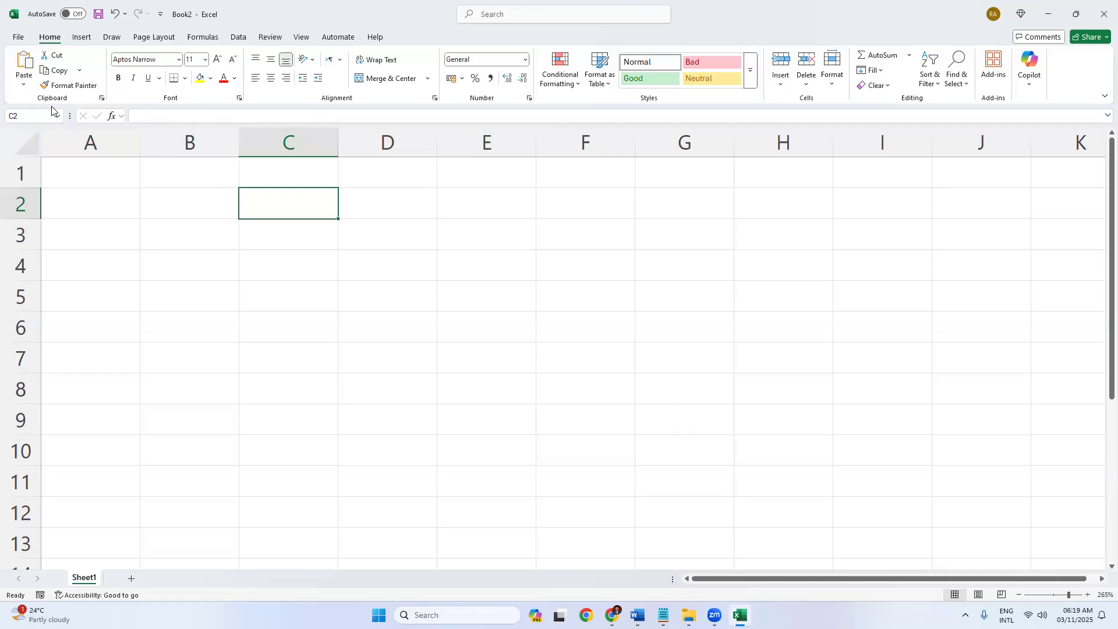
Select cell B5 and zoom the sheet out to 175%.
{"action": "left_click", "coordinate": [141, 117]}
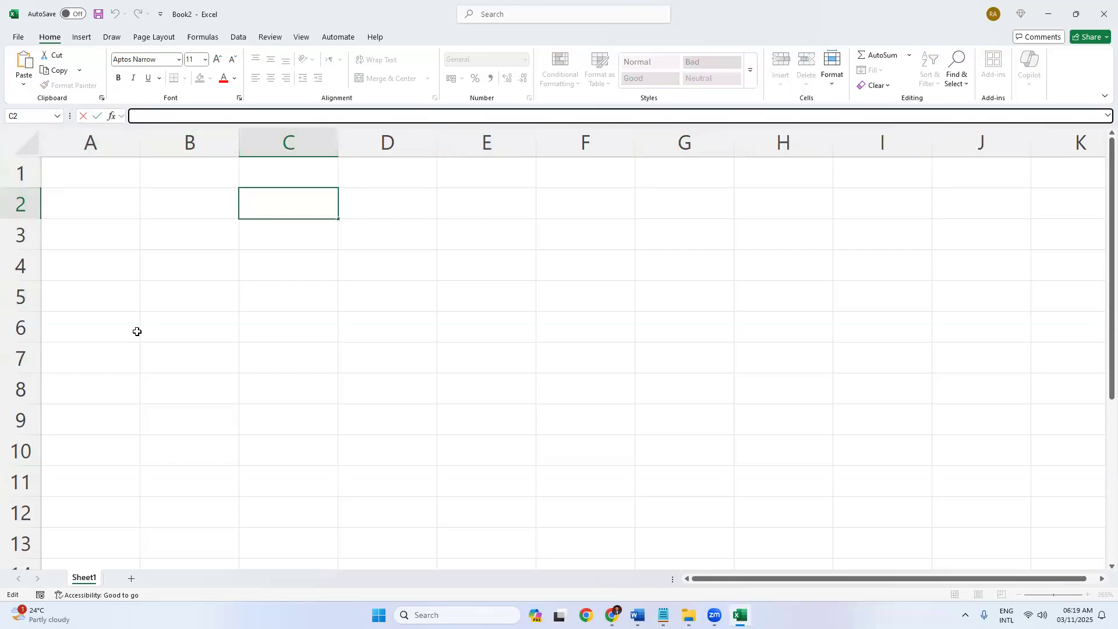
{"action": "left_click", "coordinate": [145, 295]}
{"action": "scroll", "coordinate": [146, 274], "scroll_direction": "down", "scroll_amount": 6, "text": "ctrl"}
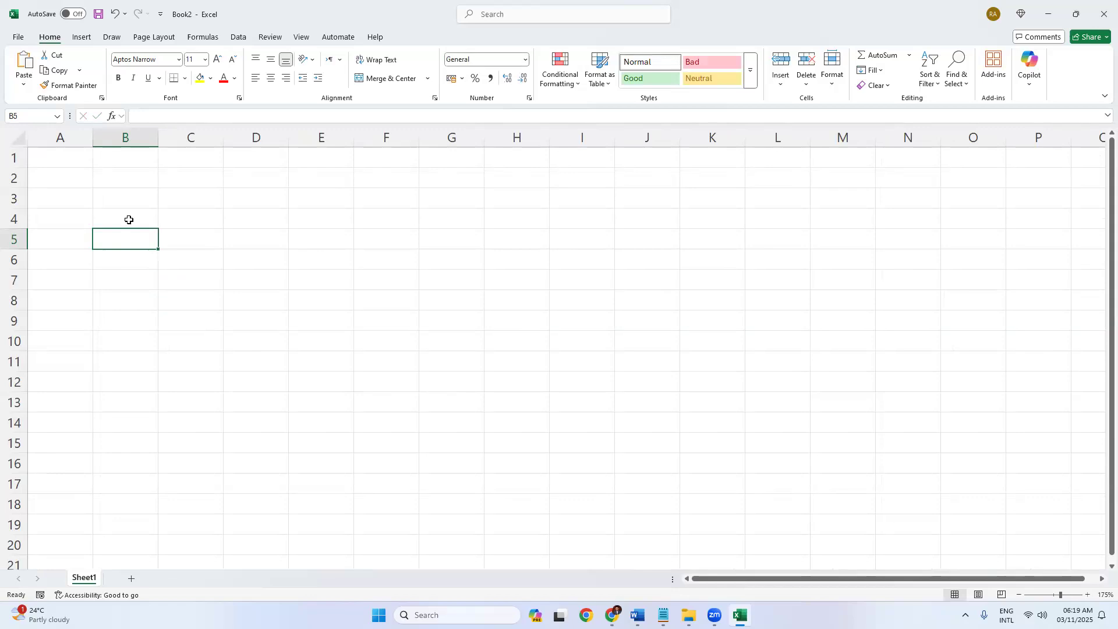
{"action": "left_click_drag", "start_coordinate": [61, 137], "coordinate": [778, 133]}
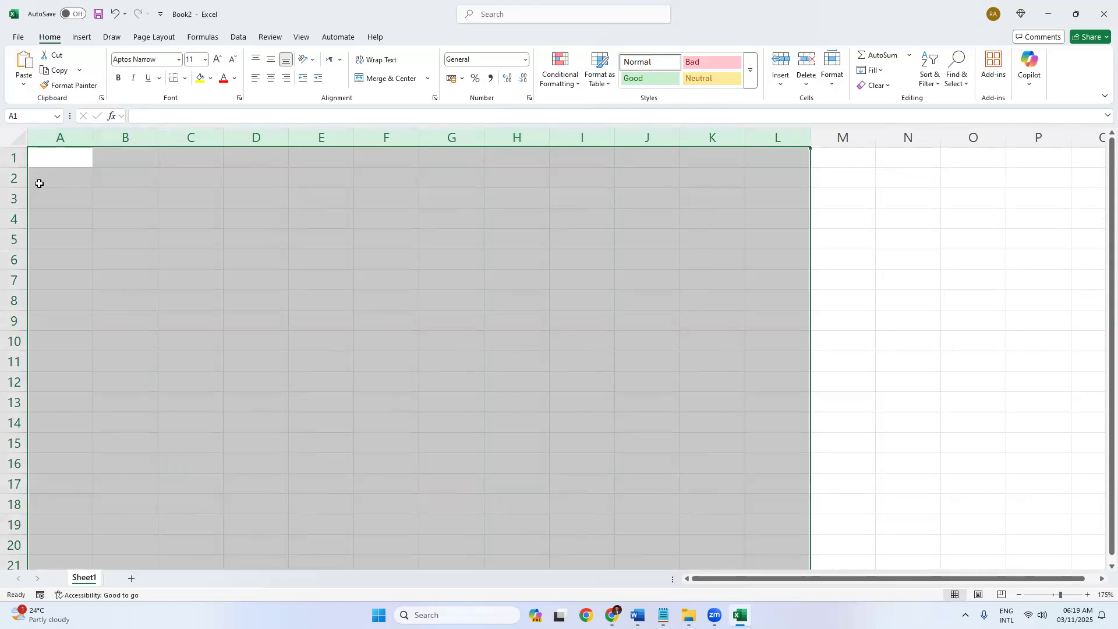
{"action": "left_click_drag", "start_coordinate": [8, 160], "coordinate": [5, 449]}
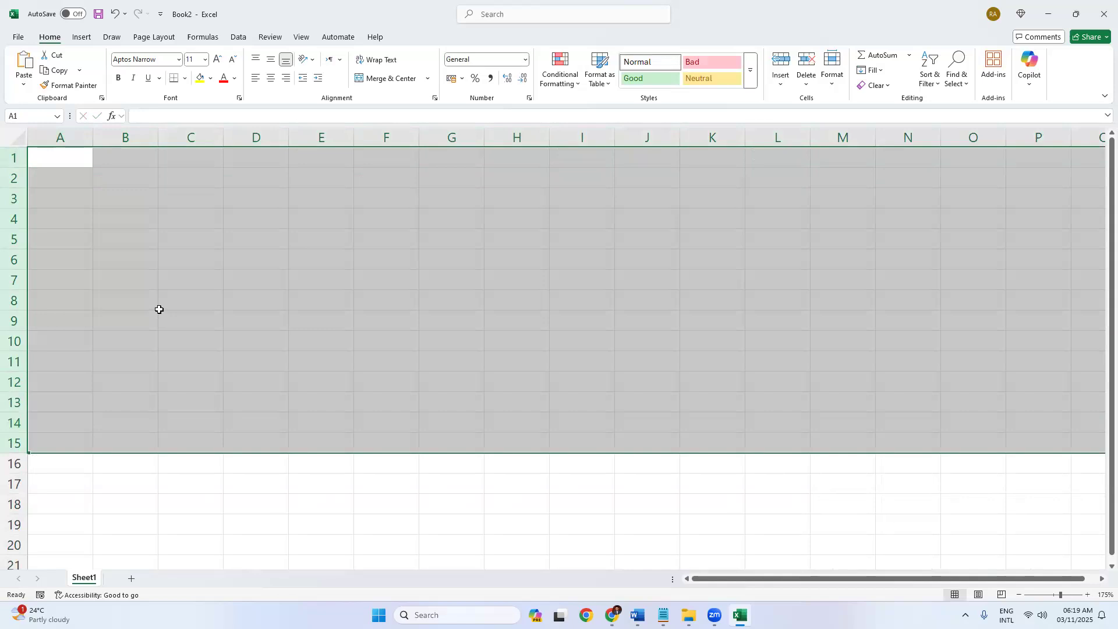
{"action": "left_click", "coordinate": [150, 217]}
{"action": "left_click", "coordinate": [60, 138]}
{"action": "left_click_drag", "start_coordinate": [125, 178], "coordinate": [975, 507]}
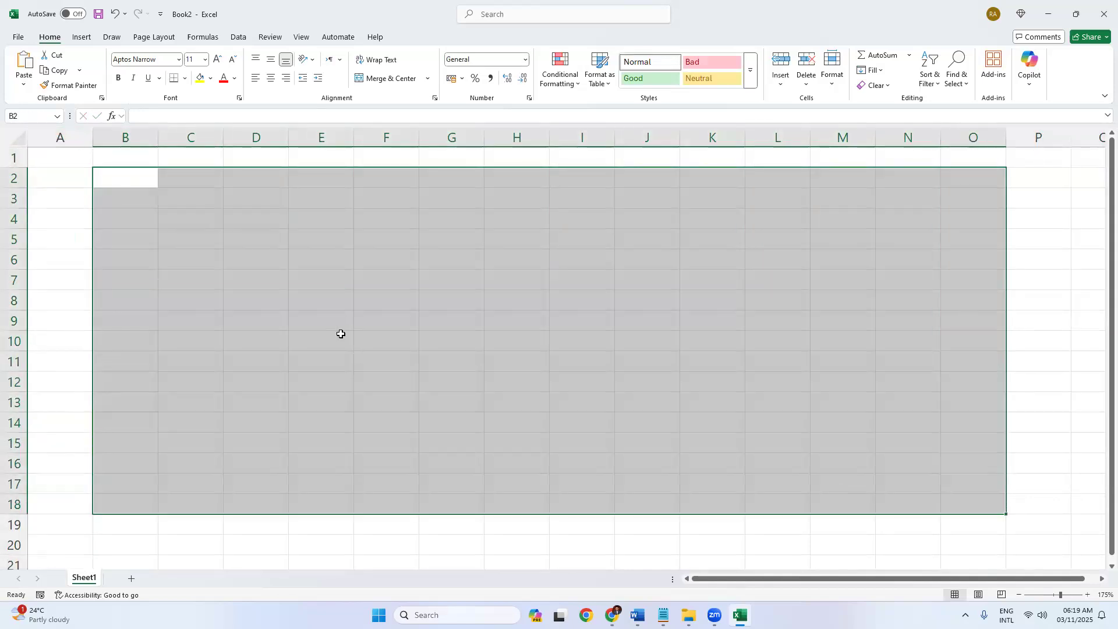
{"action": "left_click", "coordinate": [338, 300]}
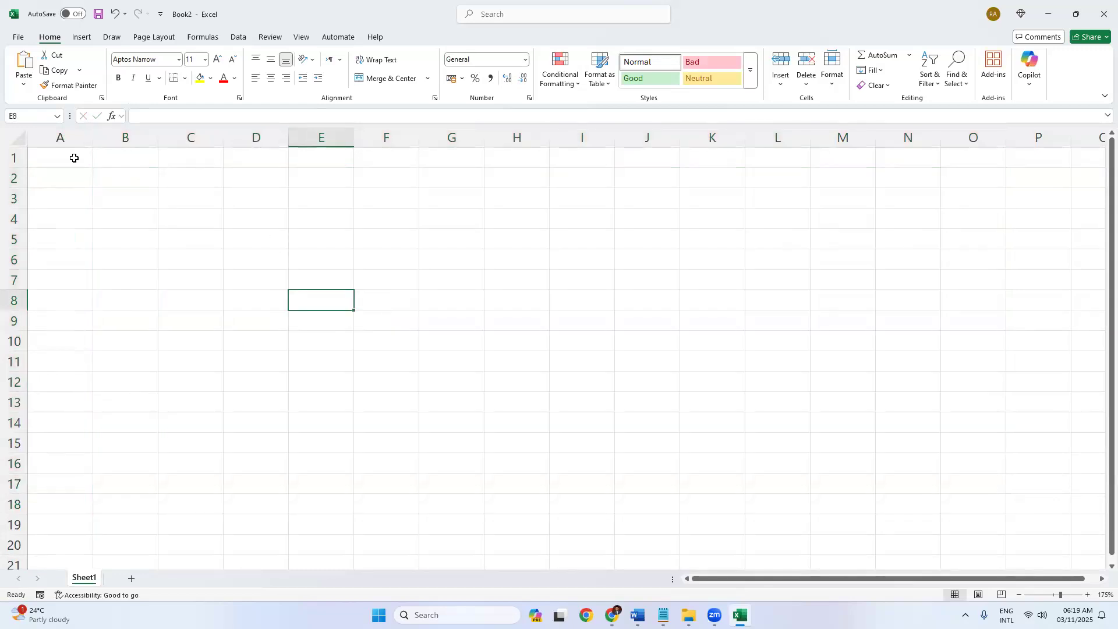
{"action": "left_click_drag", "start_coordinate": [76, 138], "coordinate": [545, 151]}
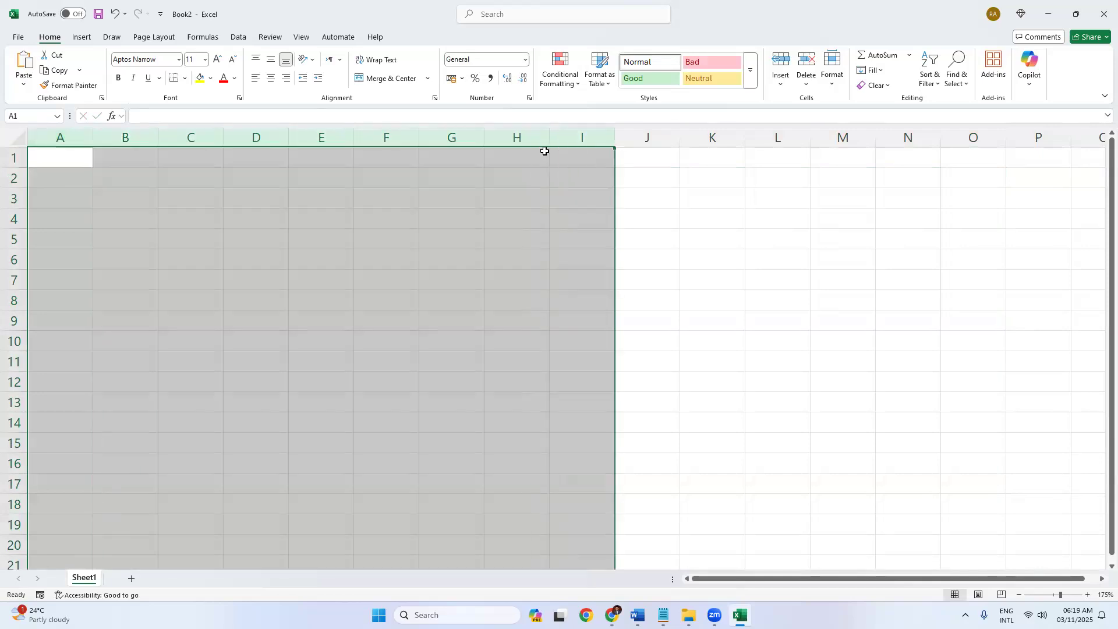
{"action": "left_click", "coordinate": [256, 138]}
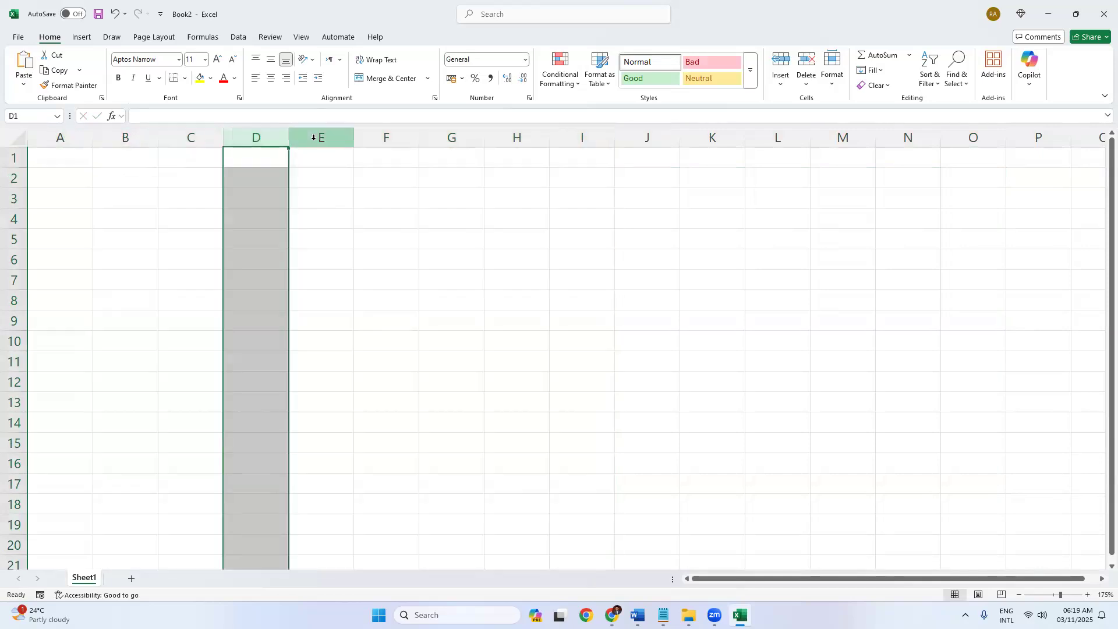
{"action": "left_click", "coordinate": [313, 138]}
{"action": "left_click", "coordinate": [383, 138]}
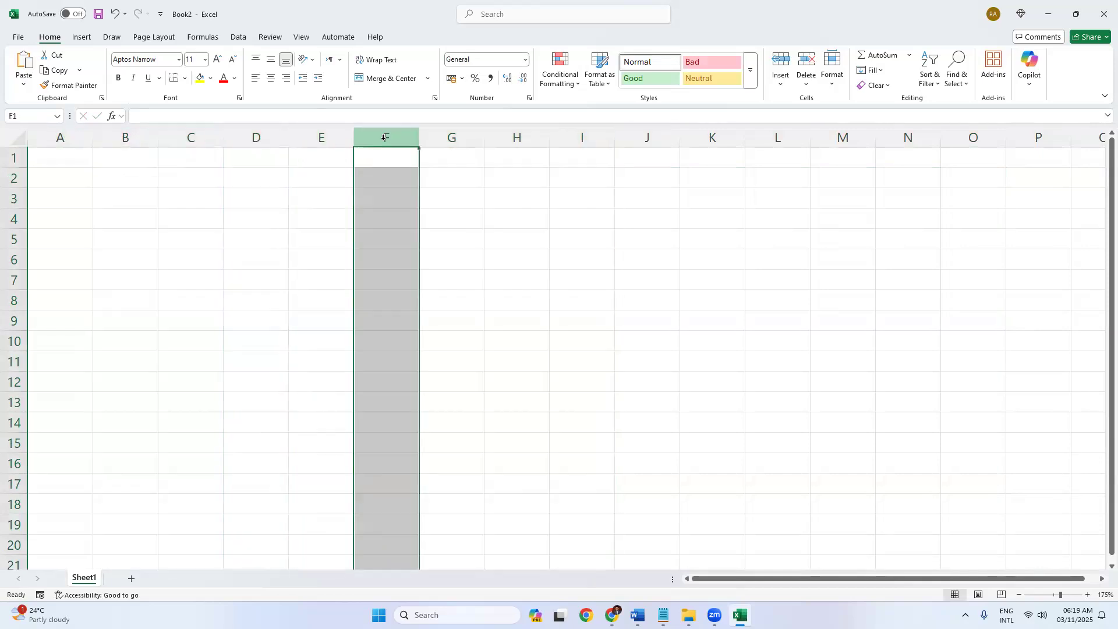
{"action": "left_click", "coordinate": [332, 136]}
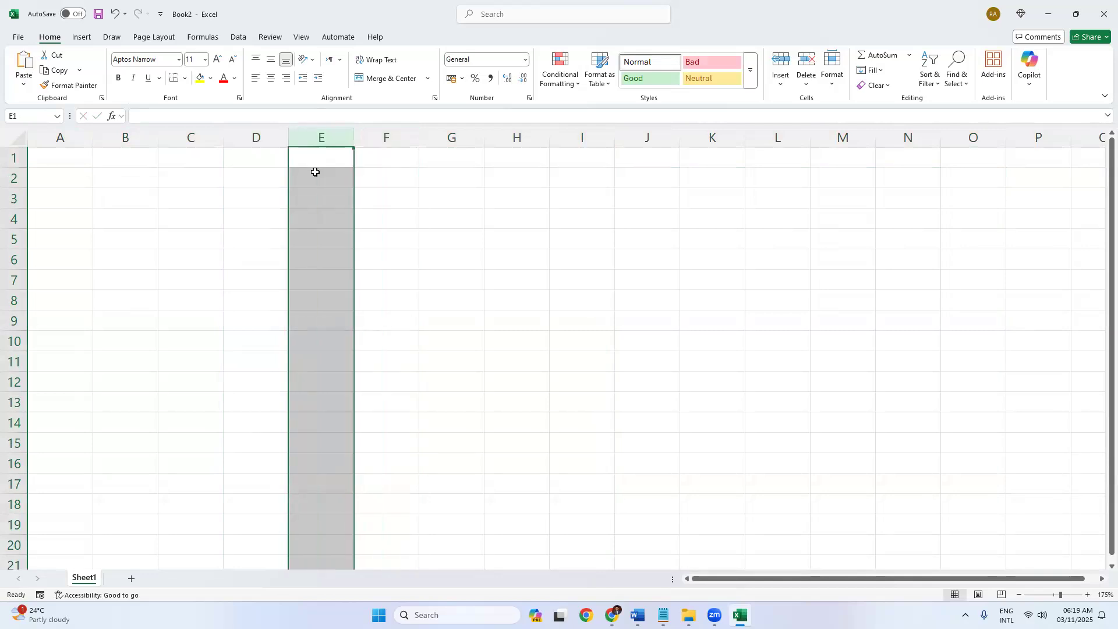
{"action": "left_click", "coordinate": [316, 172]}
{"action": "left_click", "coordinate": [263, 176]}
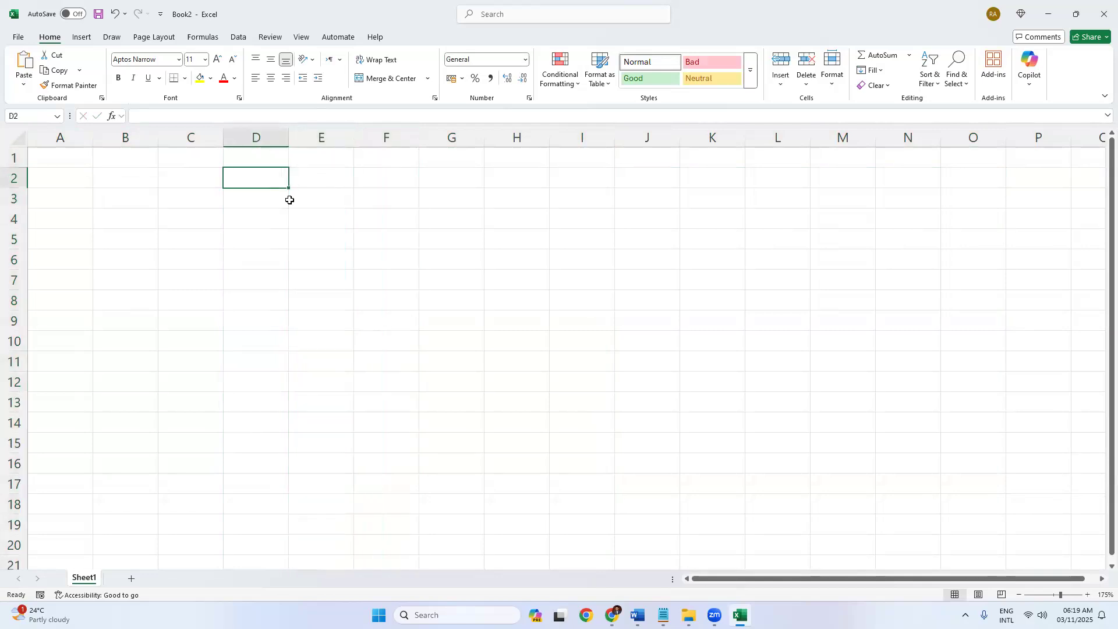
{"action": "left_click", "coordinate": [326, 217]}
{"action": "left_click", "coordinate": [379, 214]}
{"action": "left_click", "coordinate": [382, 197]}
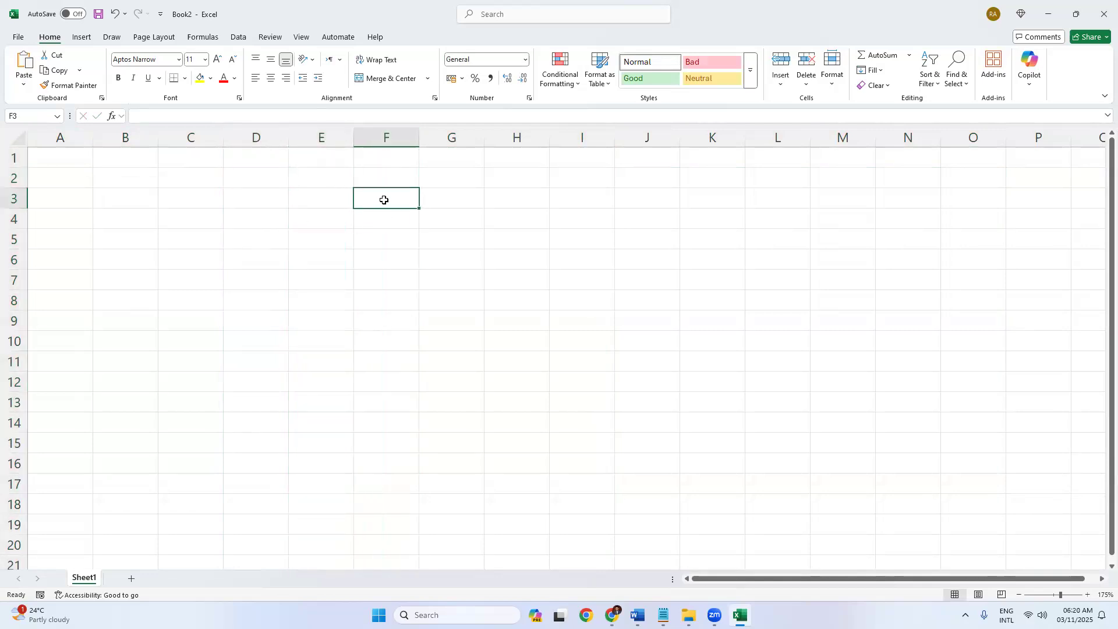
{"action": "left_click", "coordinate": [311, 203]}
{"action": "left_click", "coordinate": [303, 225]}
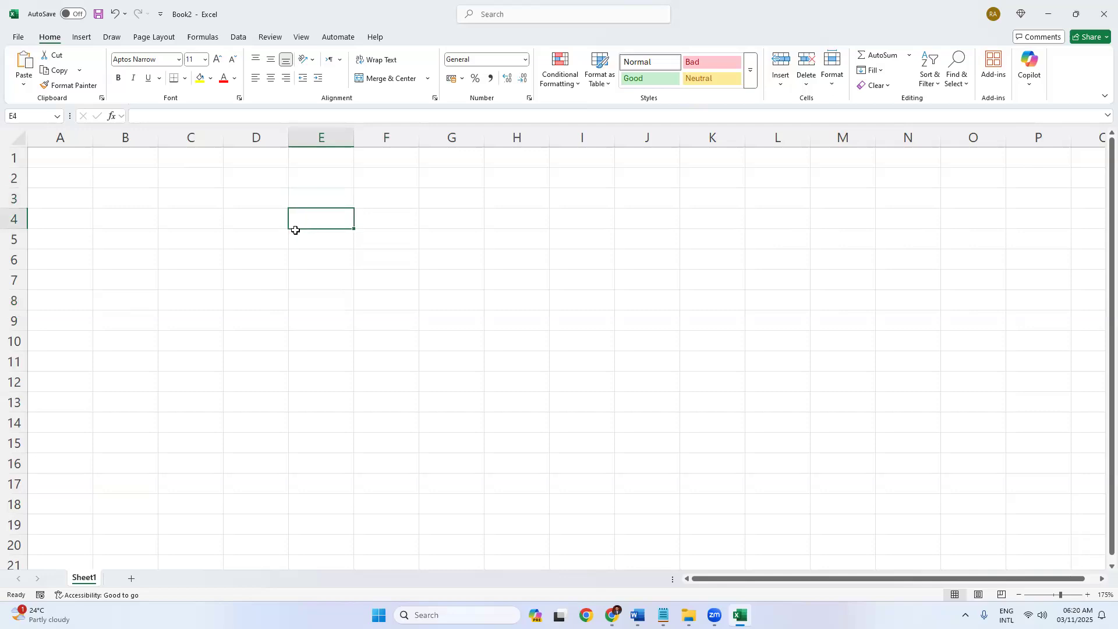
{"action": "left_click", "coordinate": [252, 240]}
{"action": "left_click", "coordinate": [325, 237]}
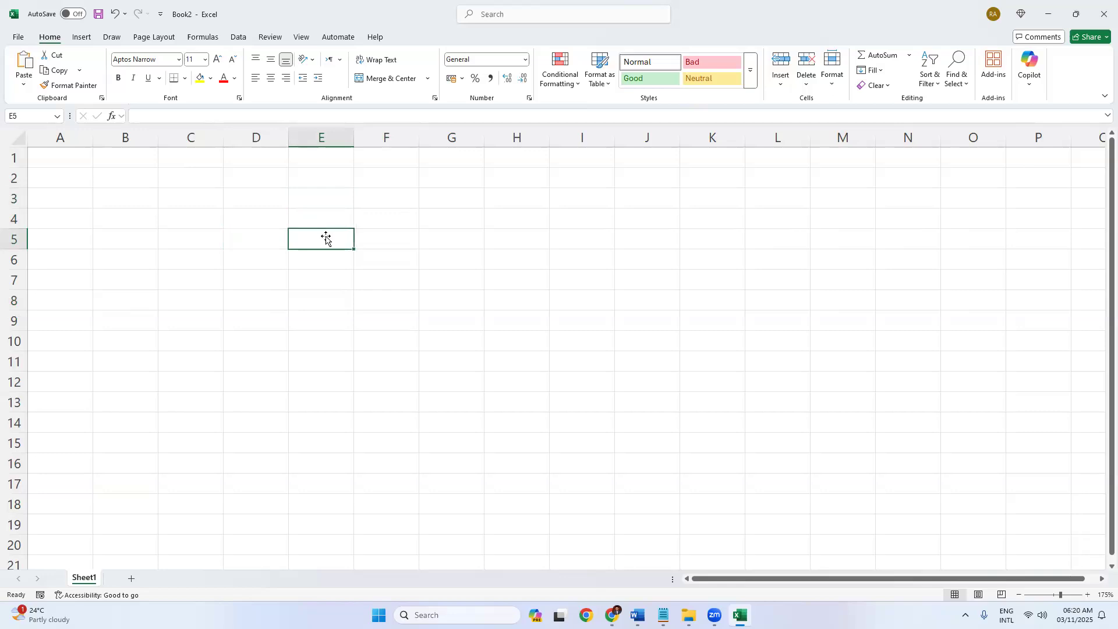
{"action": "left_click", "coordinate": [324, 136]}
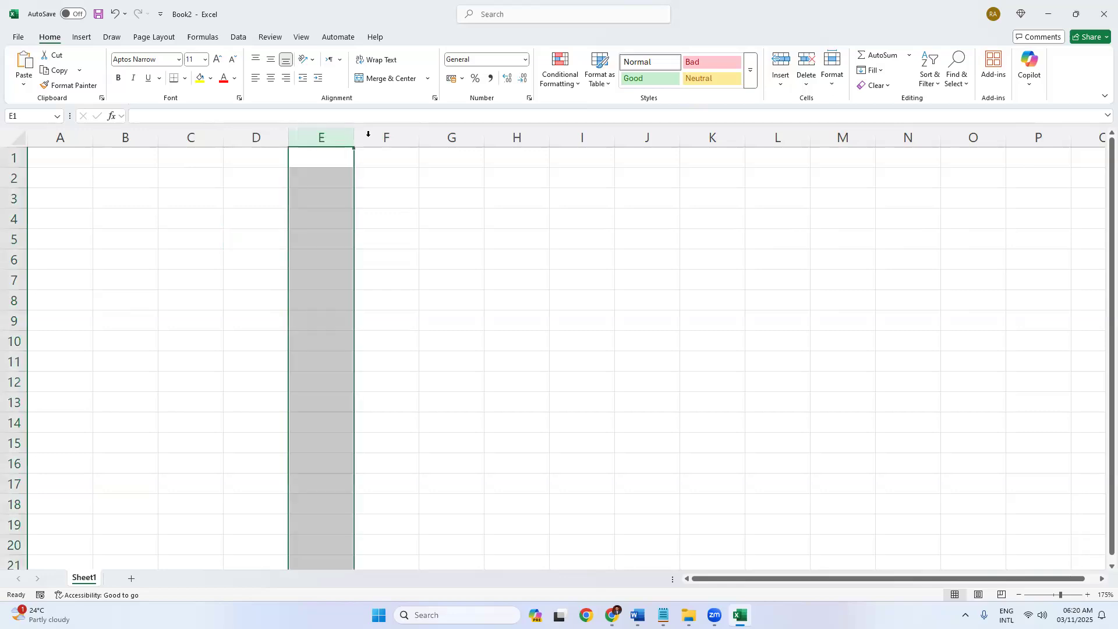
{"action": "left_click_drag", "start_coordinate": [11, 218], "coordinate": [13, 368]}
{"action": "left_click", "coordinate": [238, 239]}
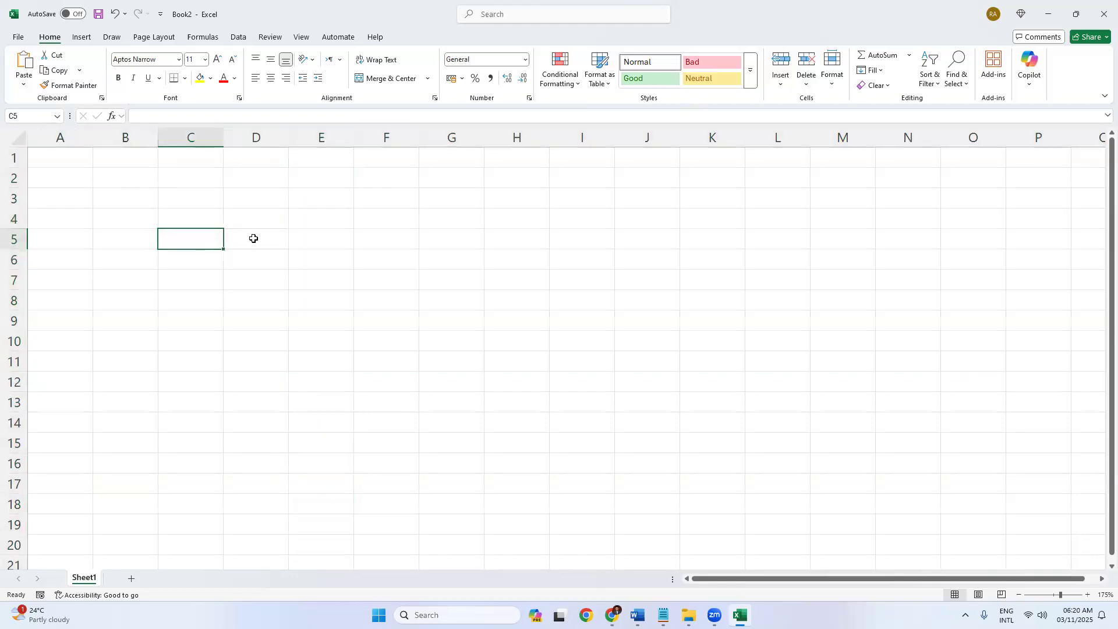
{"action": "key", "text": "Down"}
{"action": "left_click", "coordinate": [176, 218]}
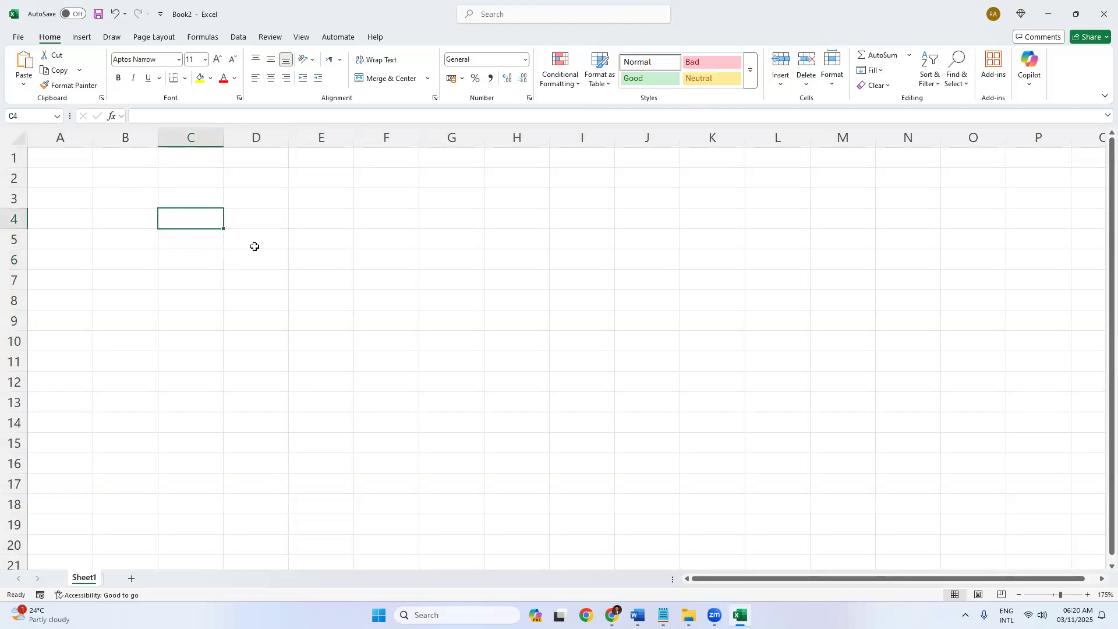
{"action": "left_click", "coordinate": [193, 138]}
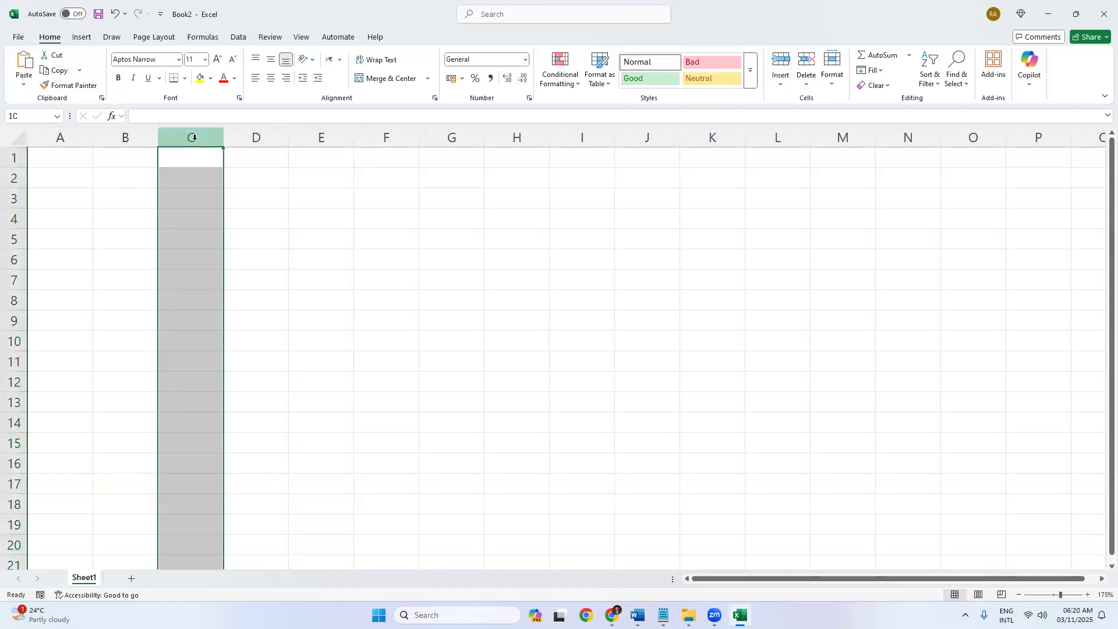
{"action": "left_click", "coordinate": [258, 138]}
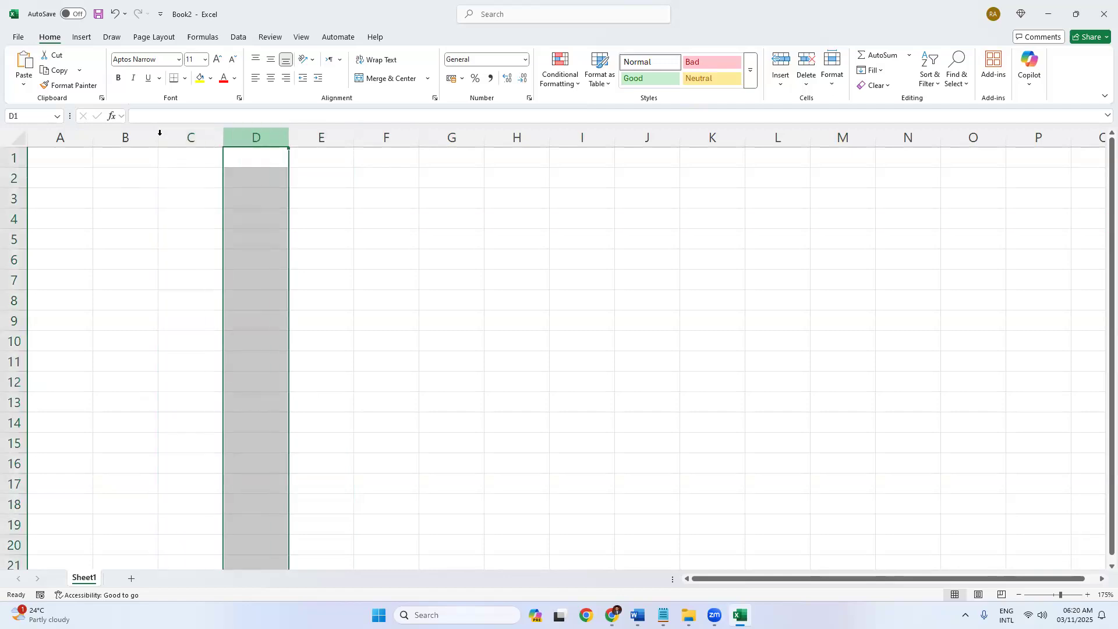
{"action": "left_click", "coordinate": [108, 135]}
{"action": "left_click", "coordinate": [386, 137]}
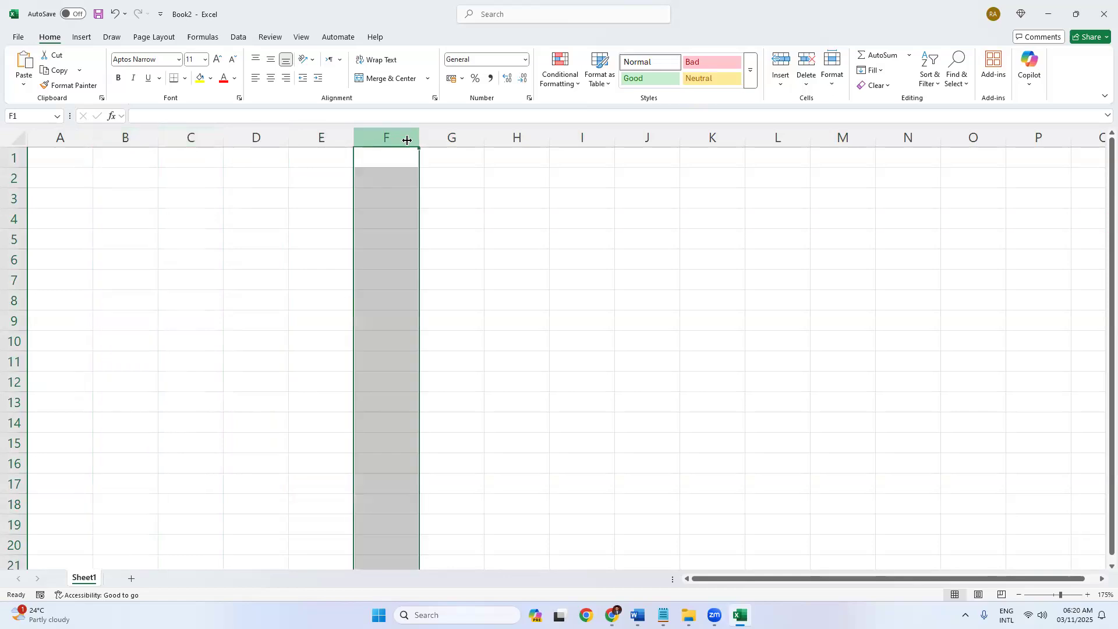
{"action": "left_click", "coordinate": [721, 133]}
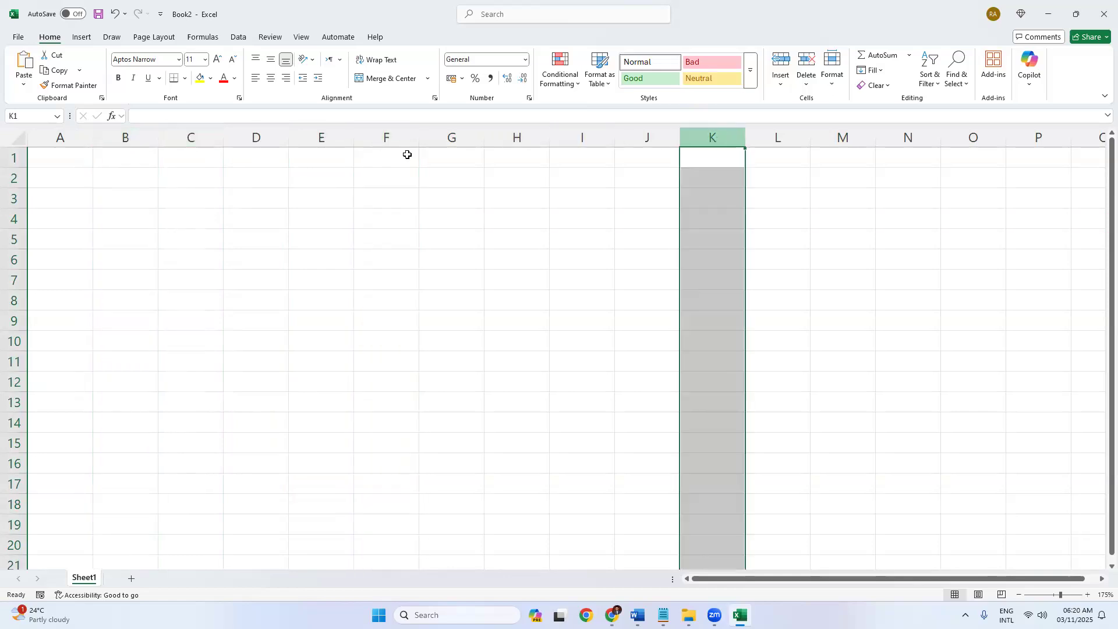
{"action": "left_click", "coordinate": [9, 322]}
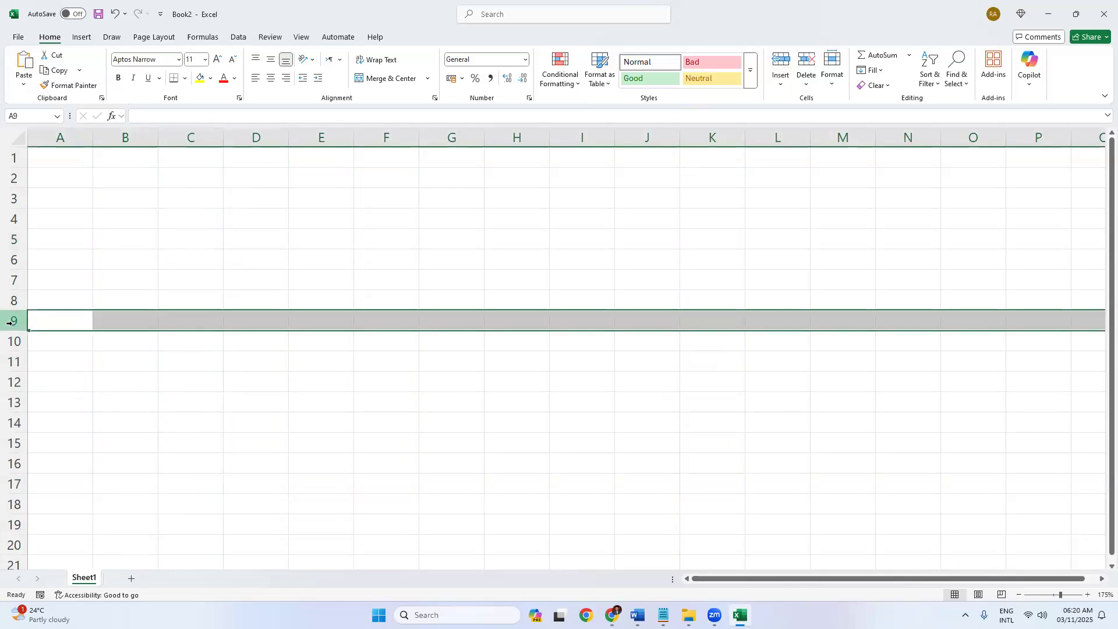
{"action": "left_click", "coordinate": [11, 444]}
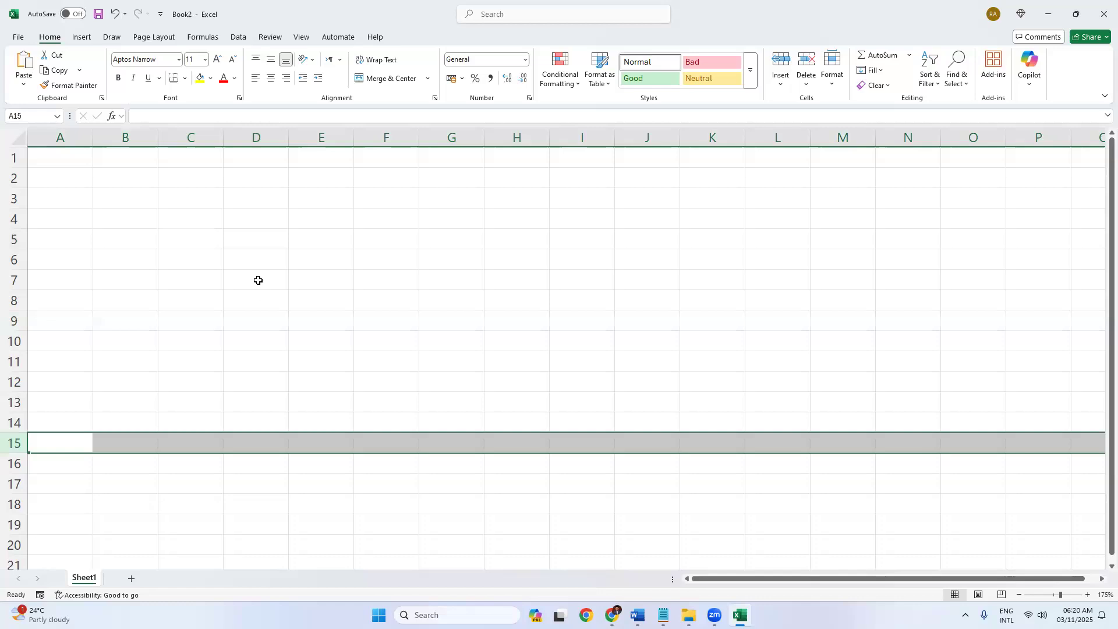
{"action": "left_click", "coordinate": [240, 239]}
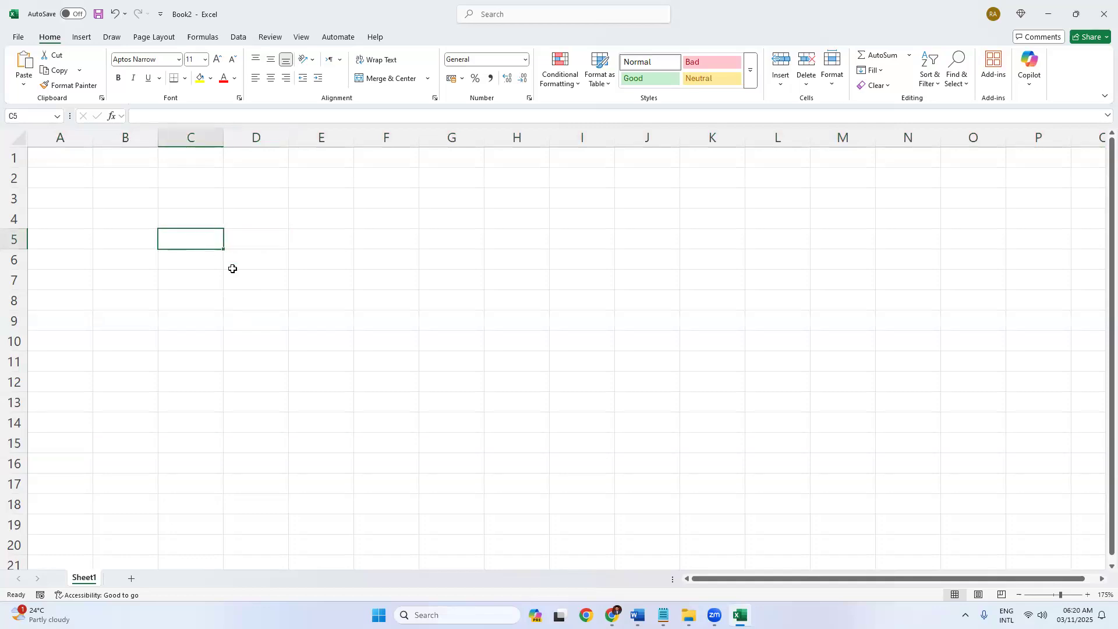
{"action": "left_click", "coordinate": [351, 277]}
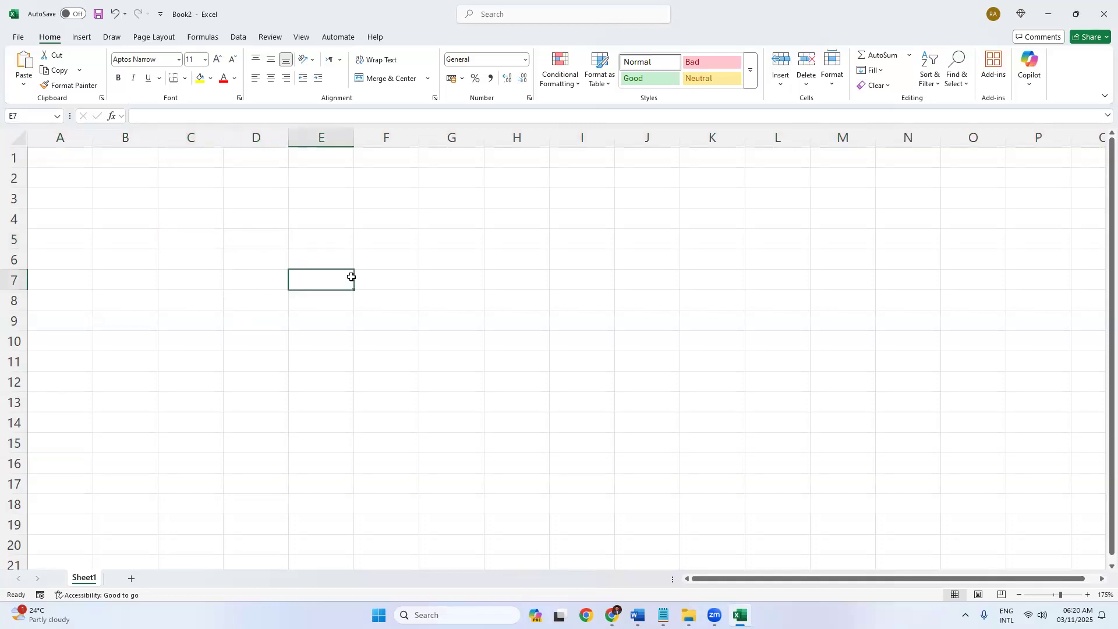
{"action": "left_click", "coordinate": [494, 214]}
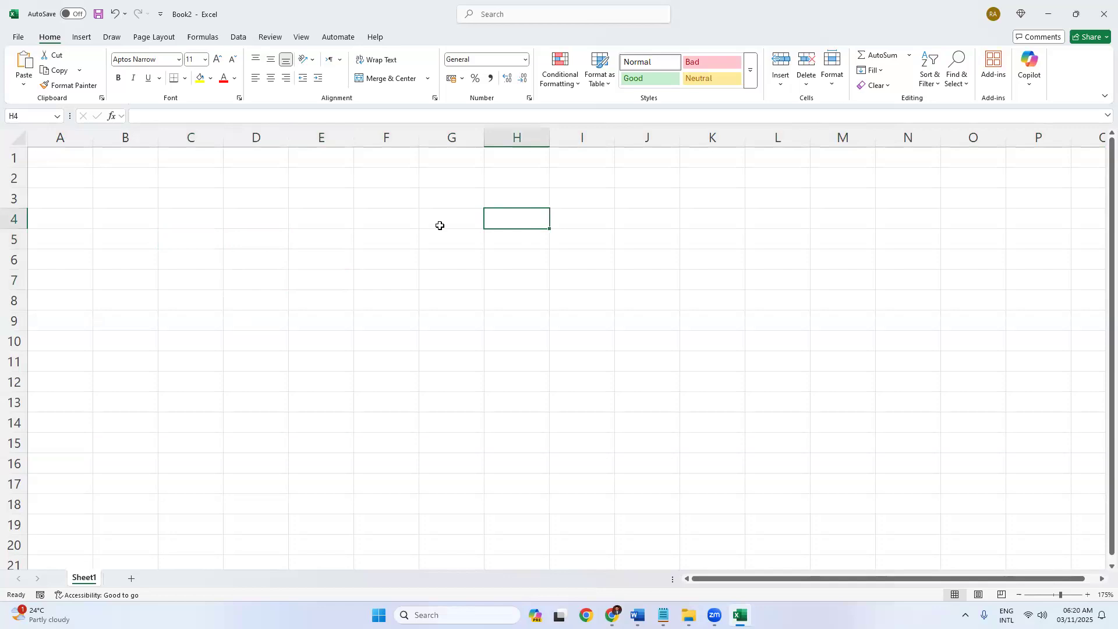
{"action": "left_click", "coordinate": [318, 226]}
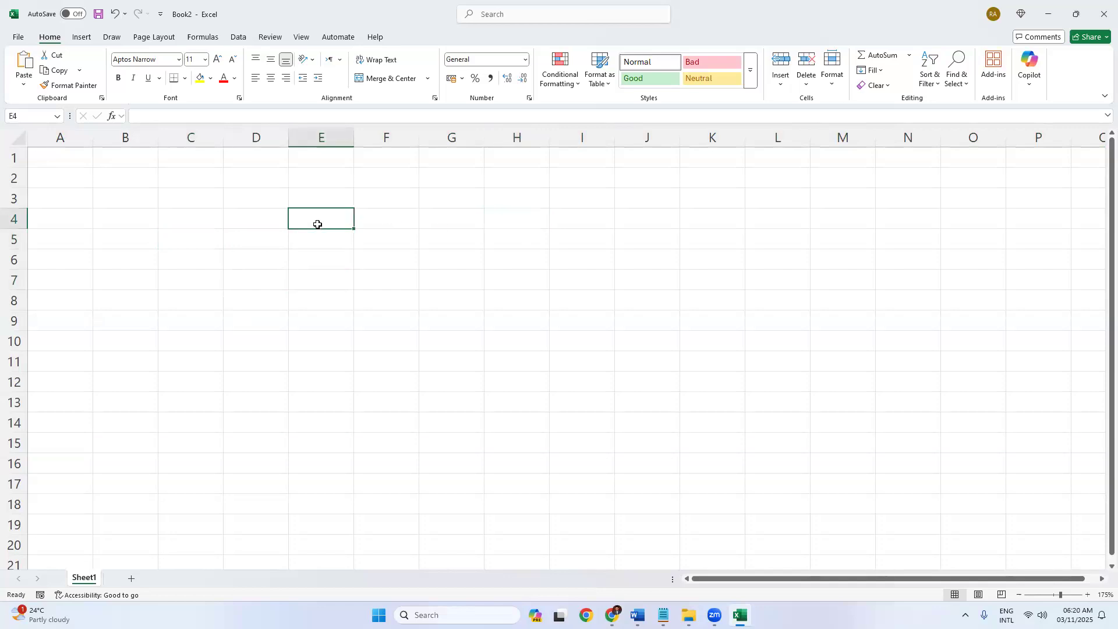
{"action": "left_click", "coordinate": [317, 240]}
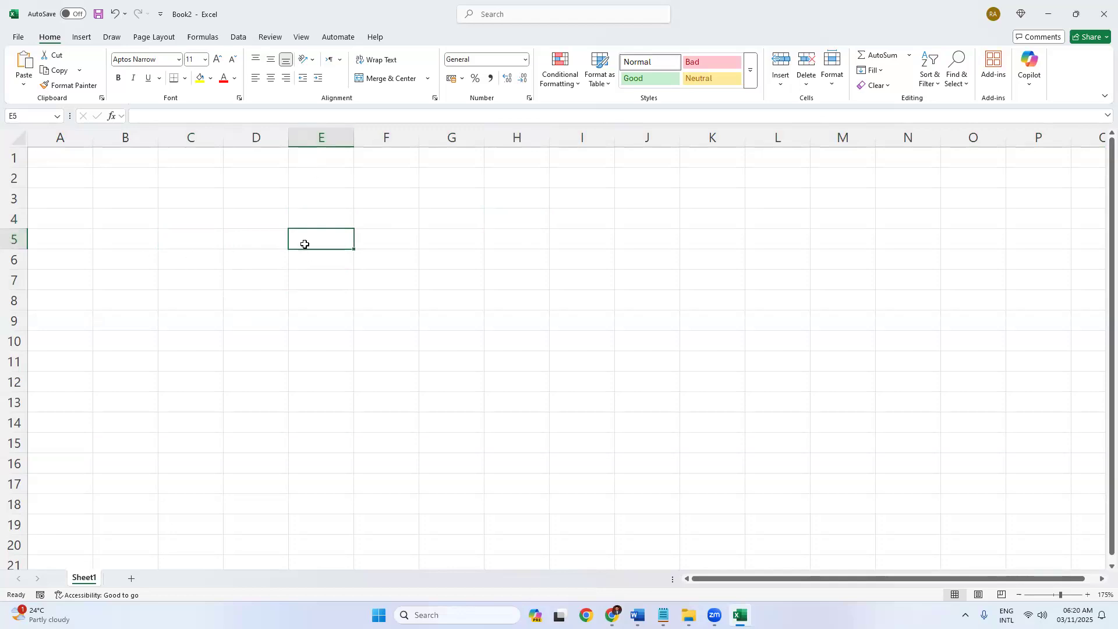
{"action": "left_click", "coordinate": [250, 156]}
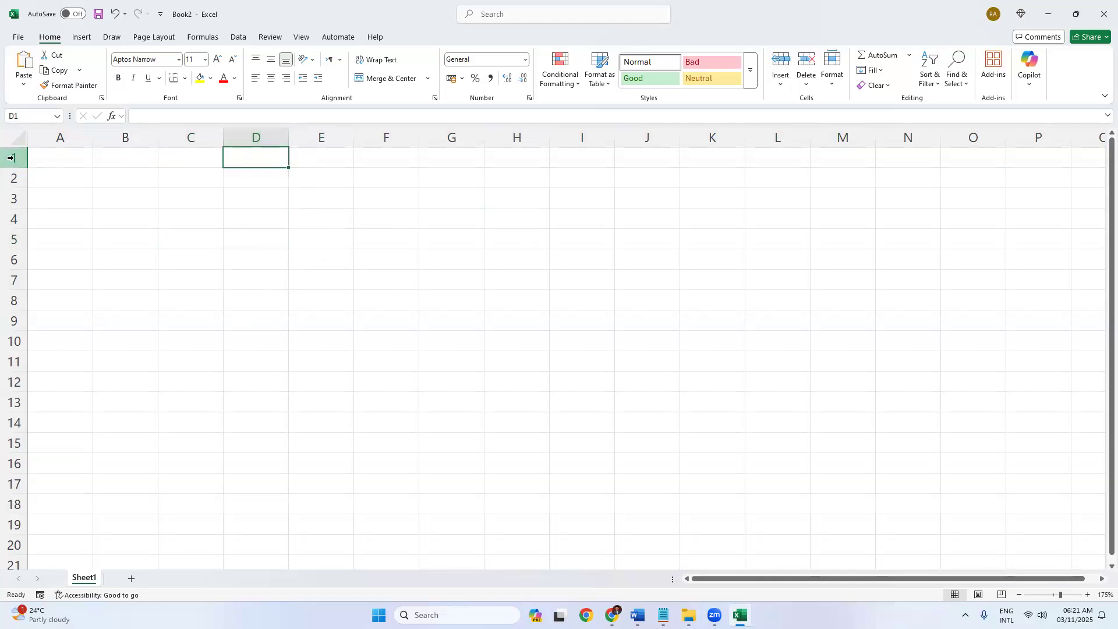
{"action": "left_click", "coordinate": [264, 288]}
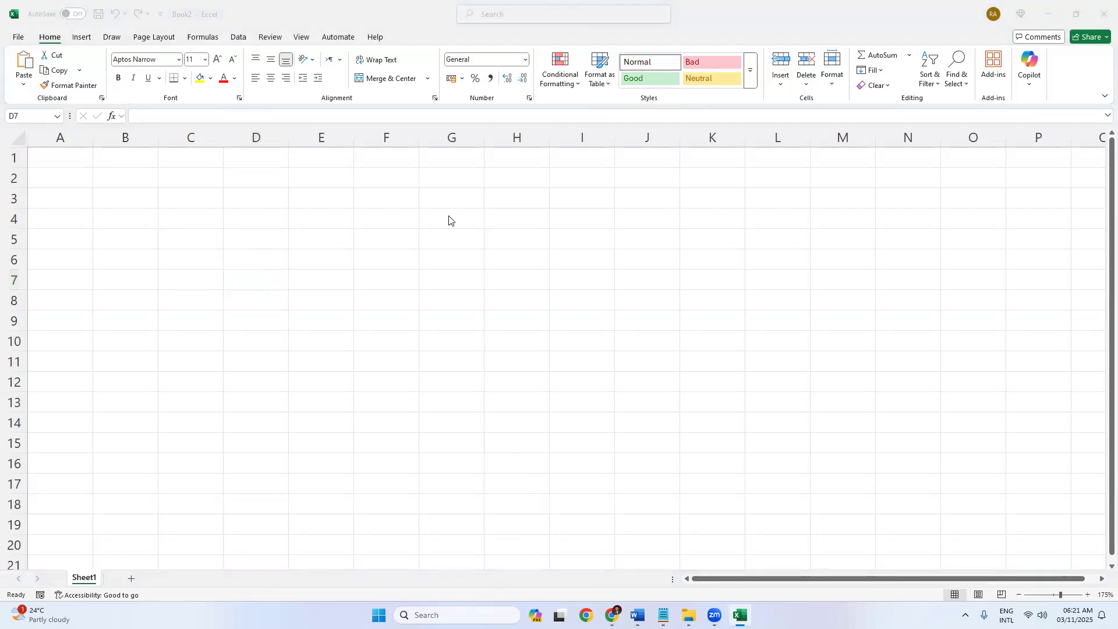
{"action": "left_click", "coordinate": [451, 158]}
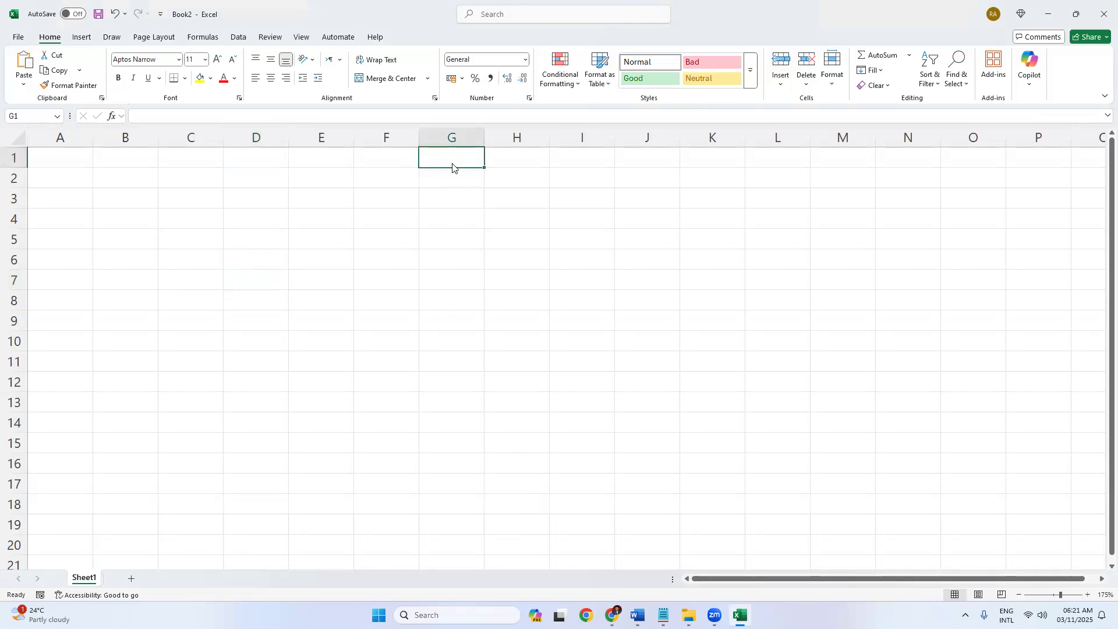
{"action": "left_click", "coordinate": [478, 546]}
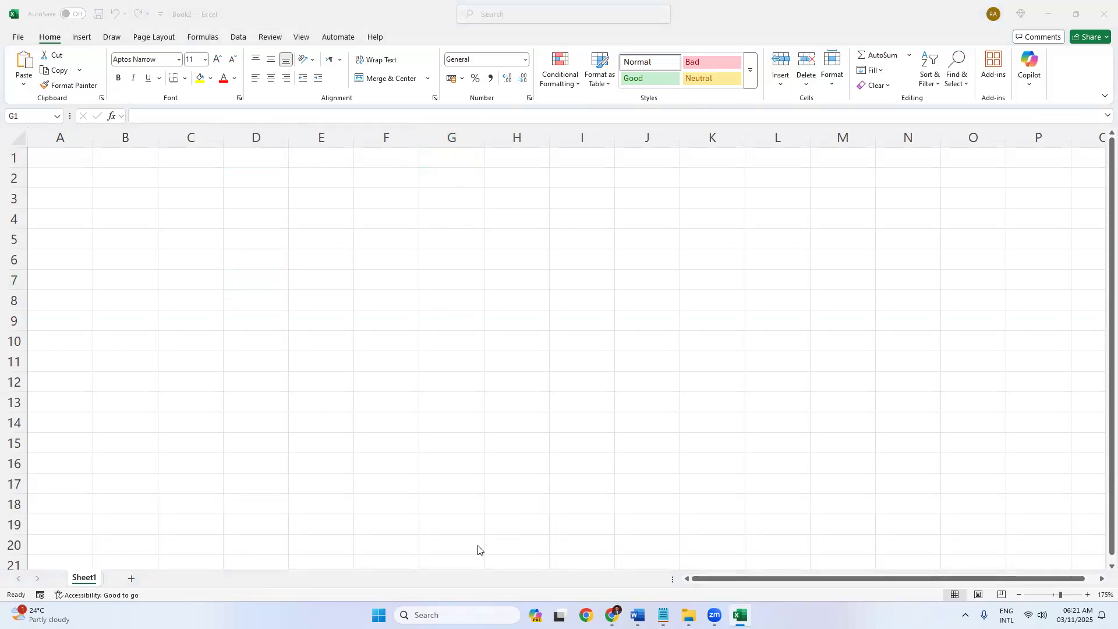
{"action": "left_click", "coordinate": [399, 258]}
{"action": "left_click", "coordinate": [379, 312]}
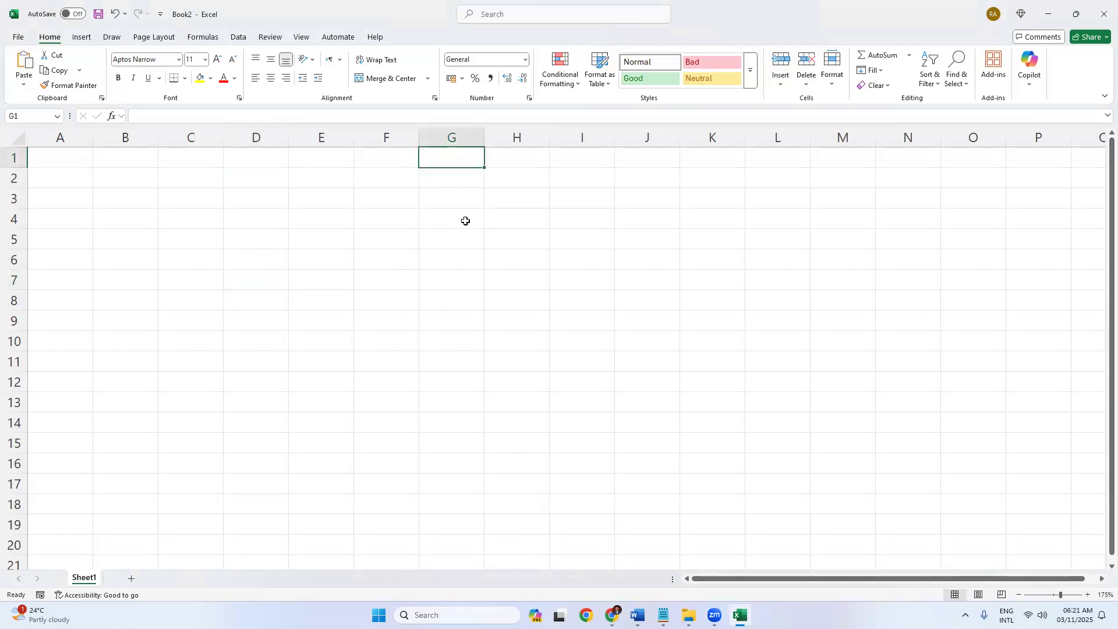
{"action": "left_click", "coordinate": [320, 221]}
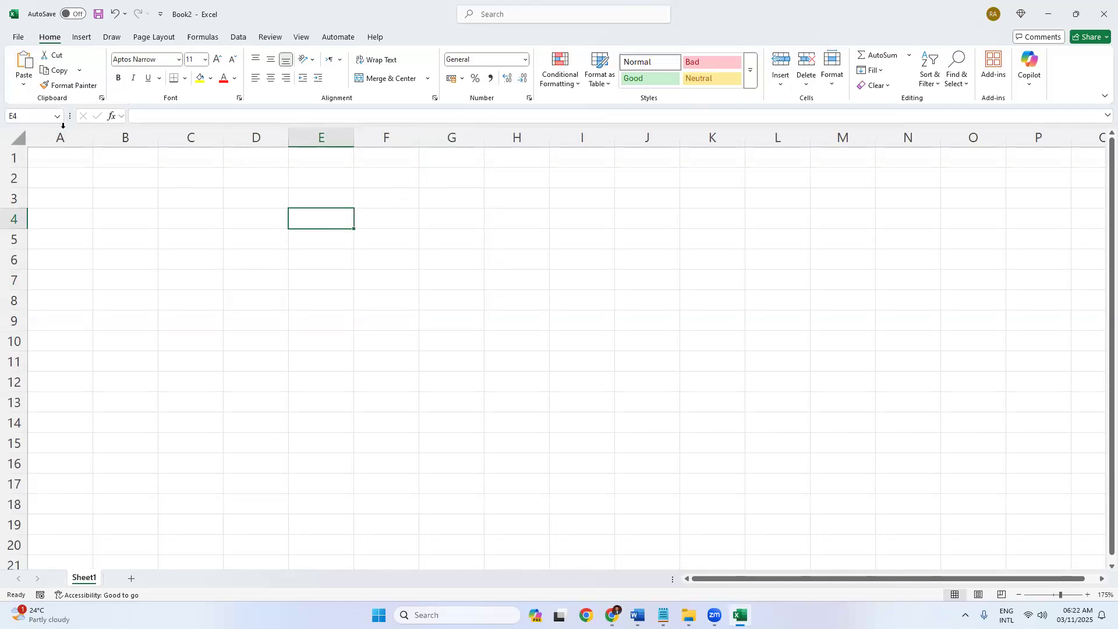
{"action": "left_click", "coordinate": [194, 237]}
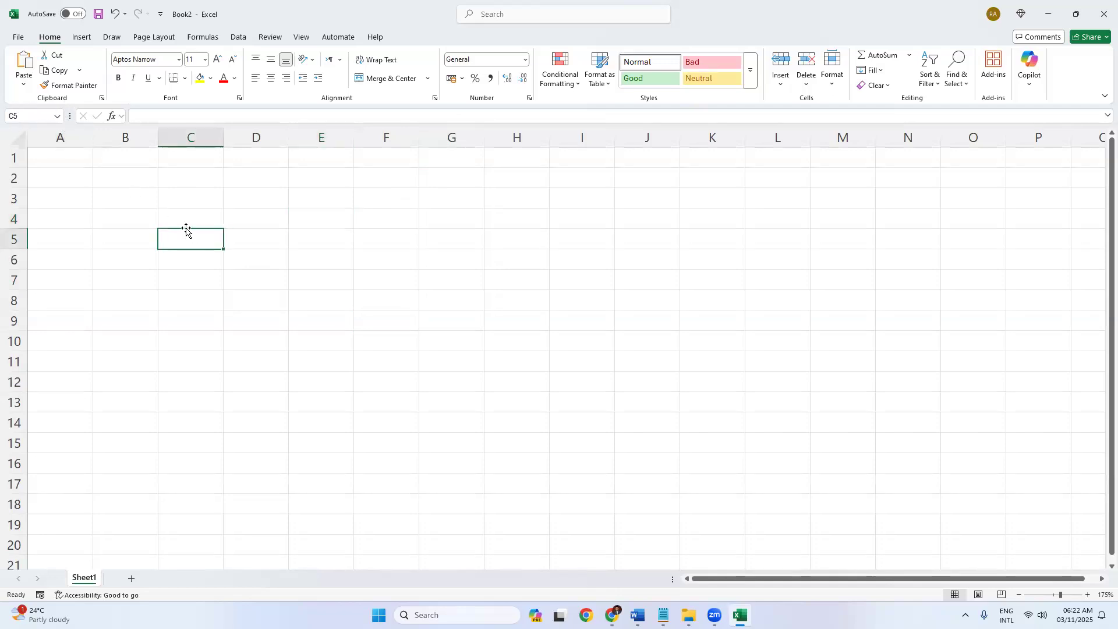
{"action": "left_click_drag", "start_coordinate": [193, 198], "coordinate": [290, 382]}
{"action": "left_click", "coordinate": [231, 262]}
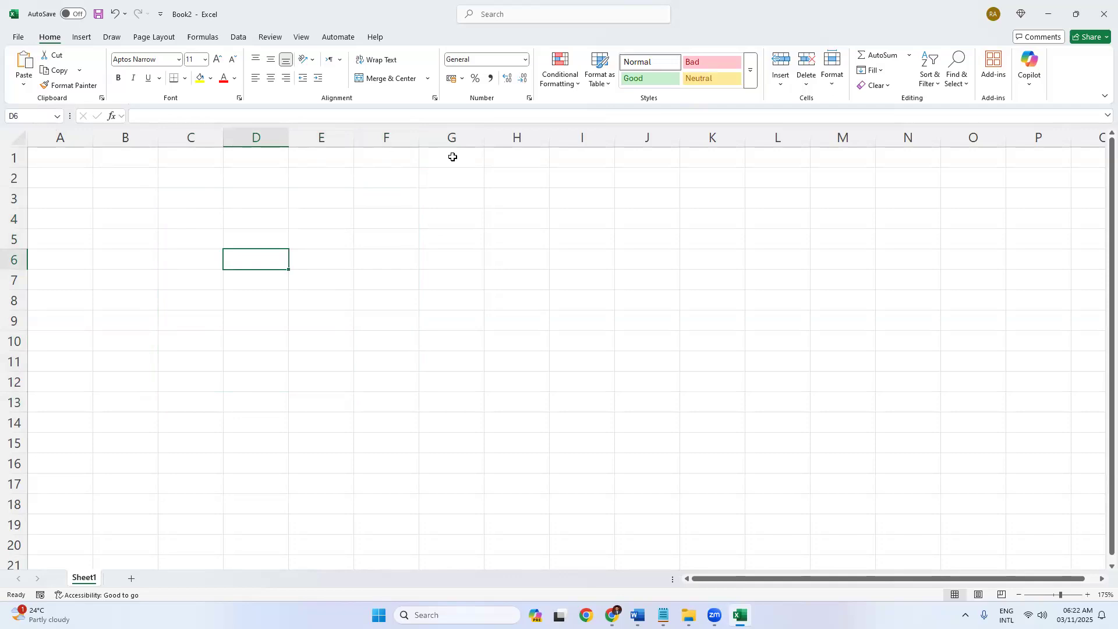
{"action": "left_click", "coordinate": [453, 157]}
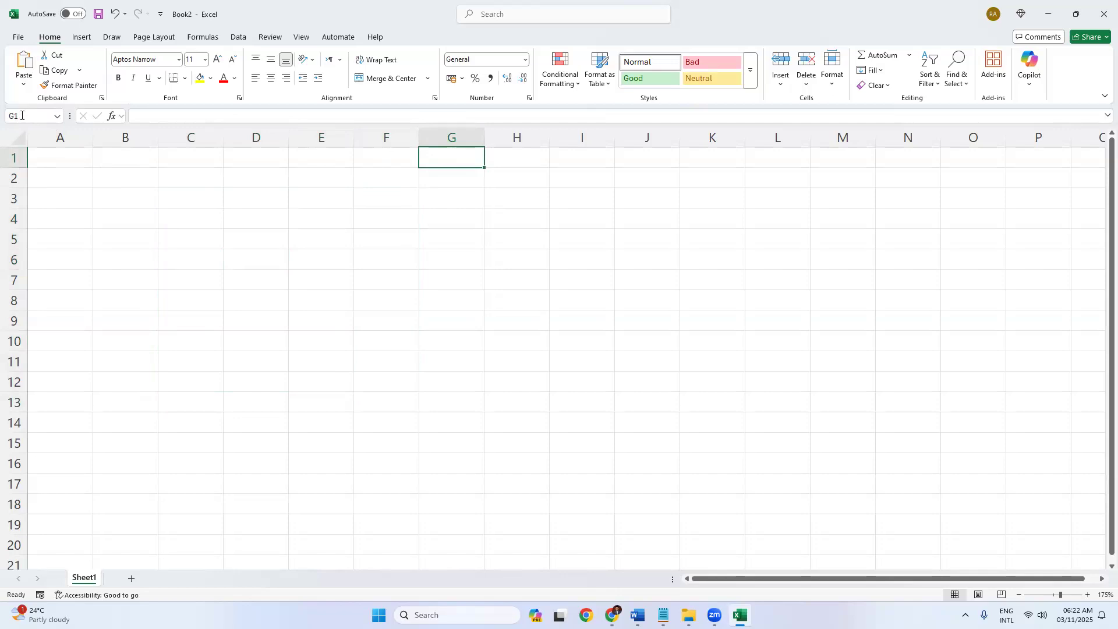
{"action": "left_click", "coordinate": [400, 205]}
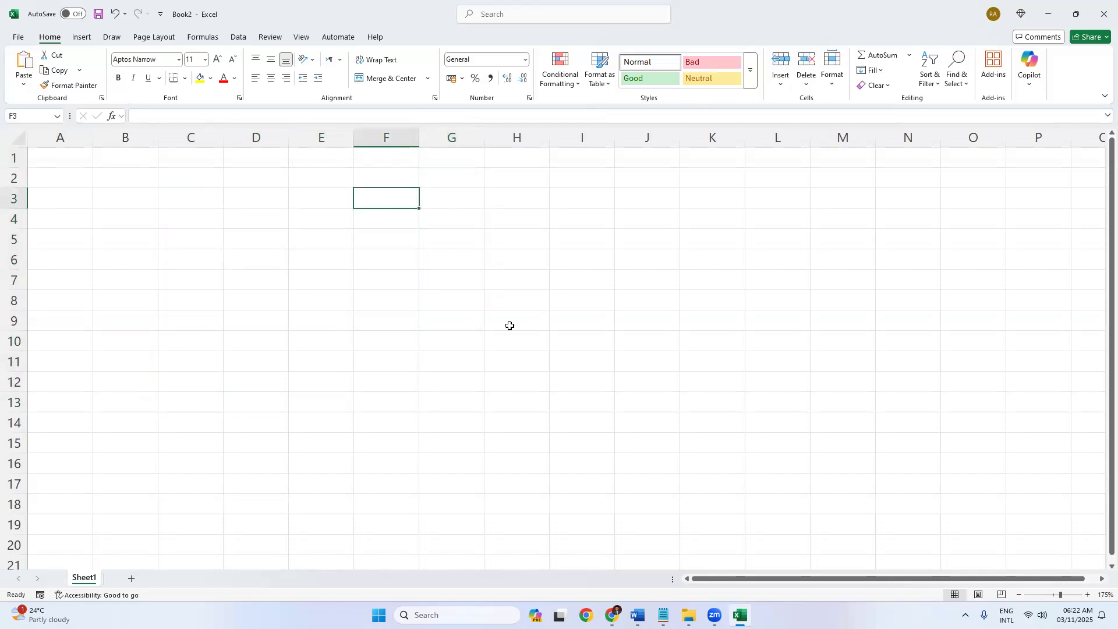
{"action": "left_click", "coordinate": [584, 388]}
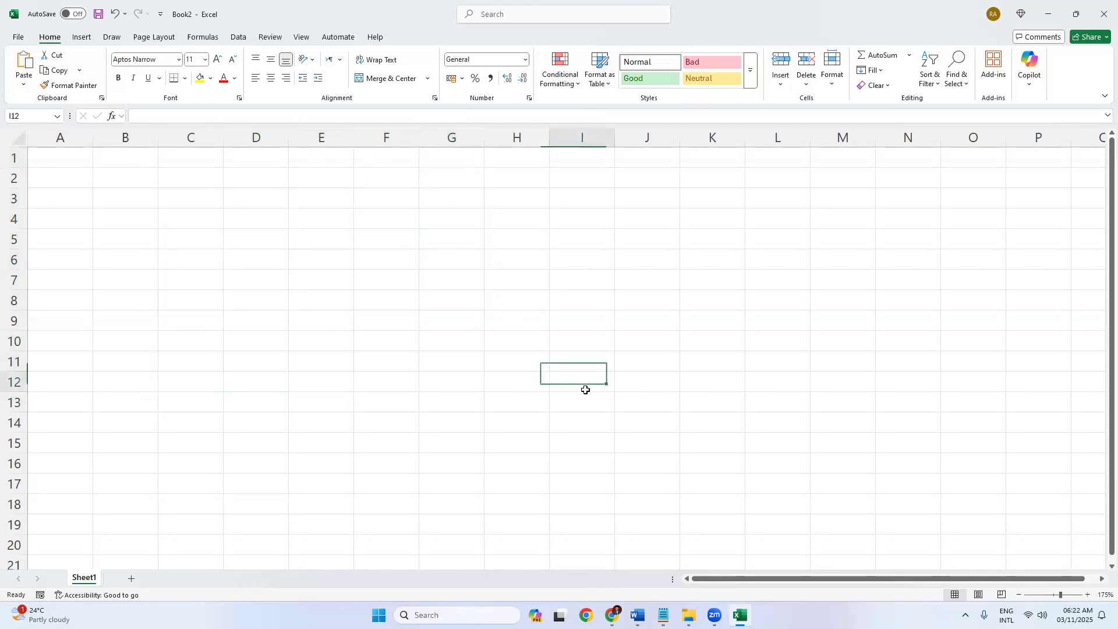
{"action": "left_click", "coordinate": [667, 374]}
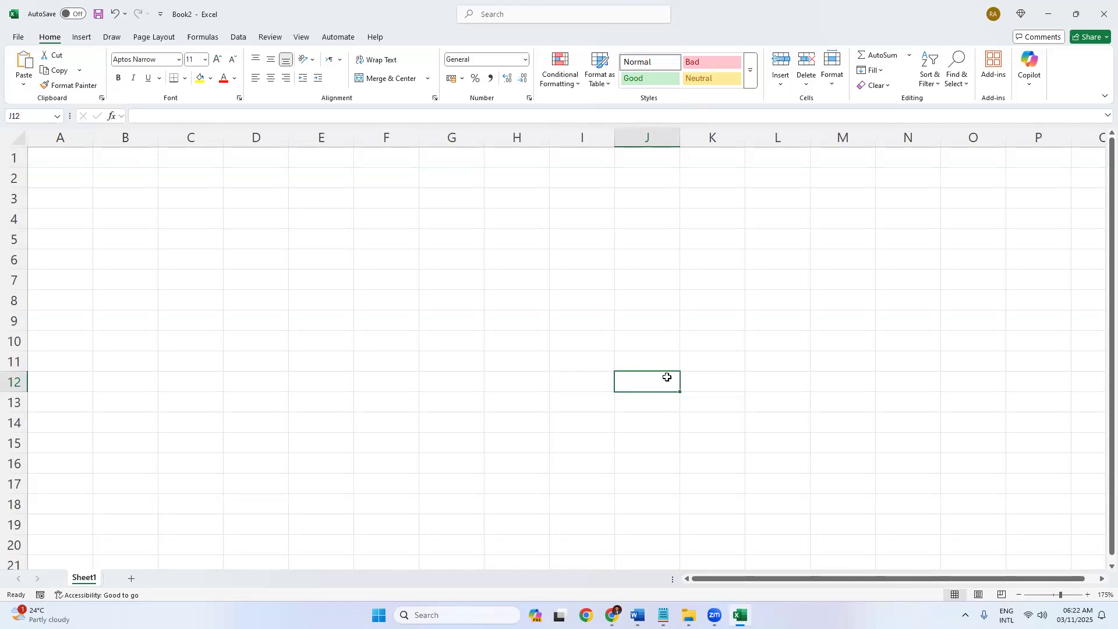
{"action": "left_click", "coordinate": [198, 253]}
{"action": "left_click", "coordinate": [140, 117]}
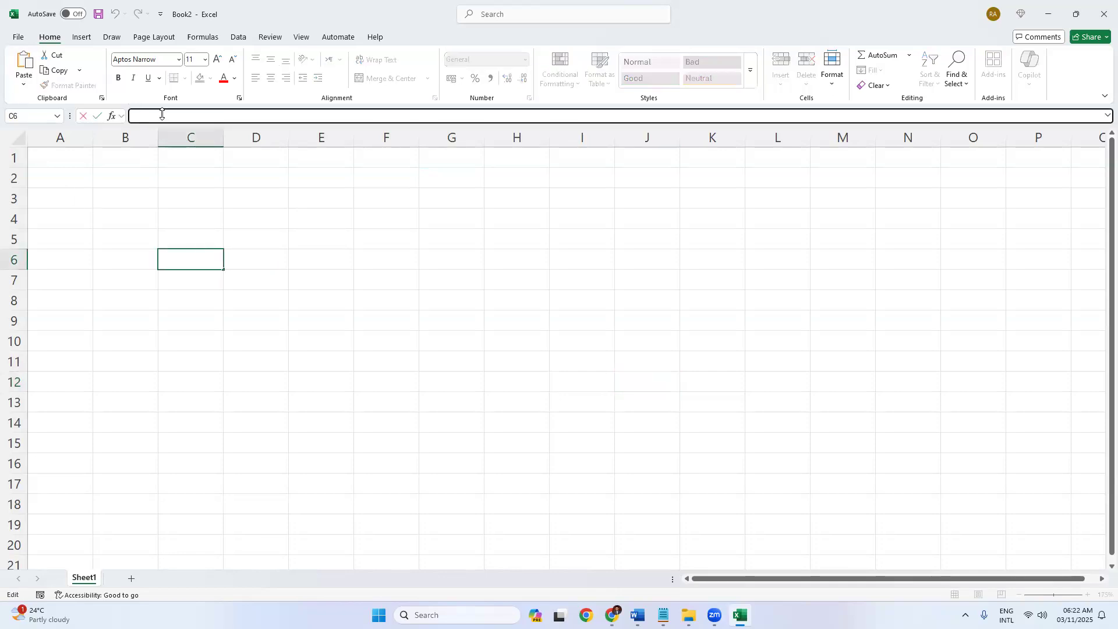
{"action": "left_click", "coordinate": [193, 195]}
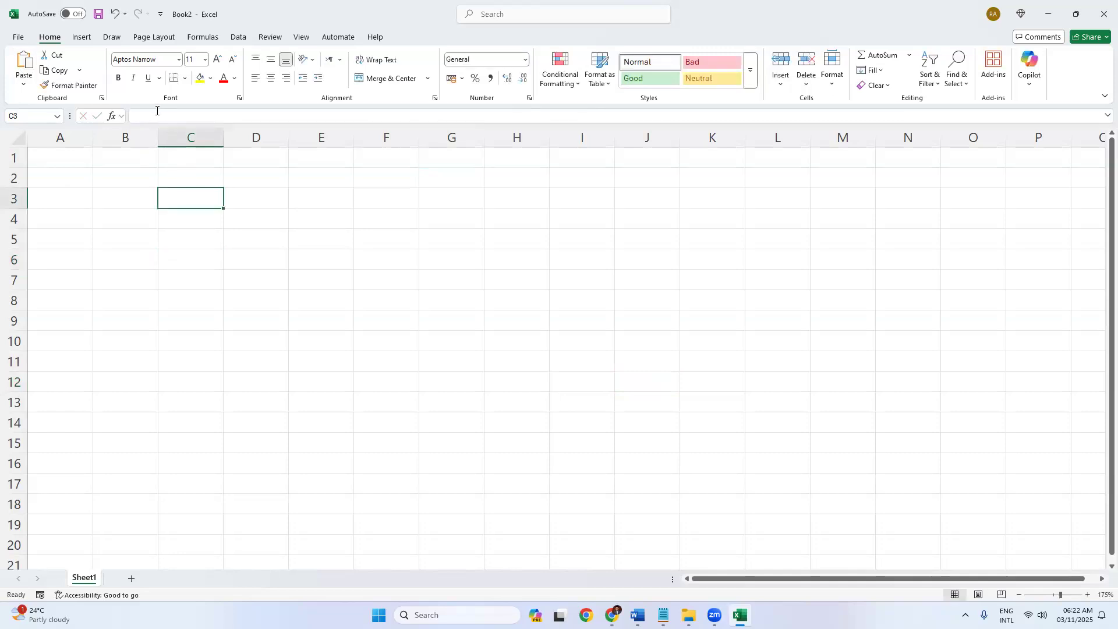
{"action": "left_click", "coordinate": [253, 223]}
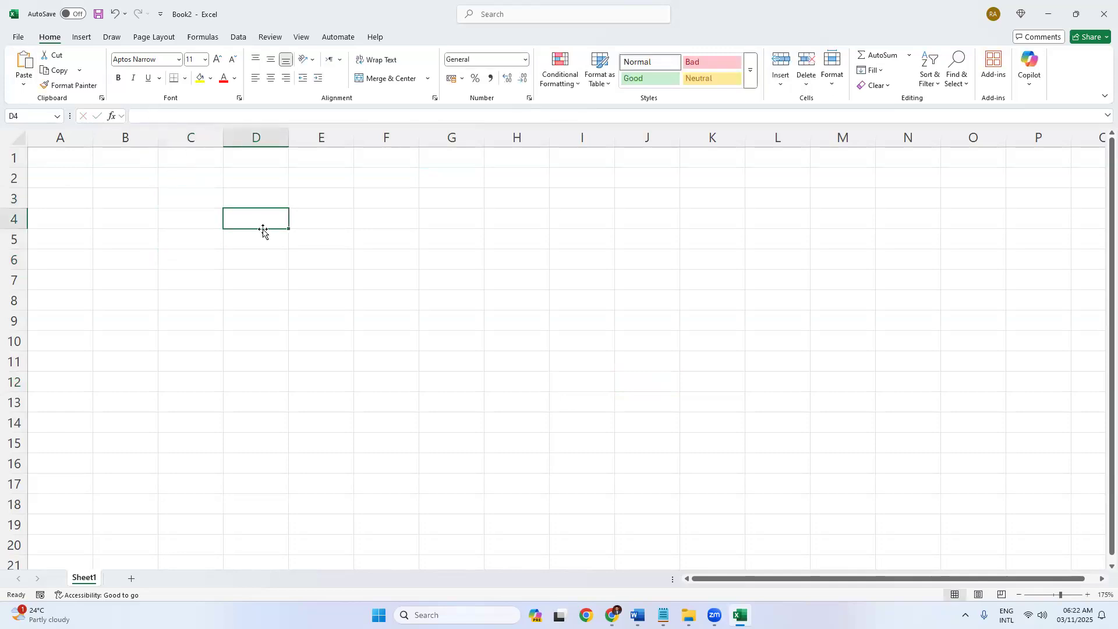
{"action": "left_click", "coordinate": [324, 223]}
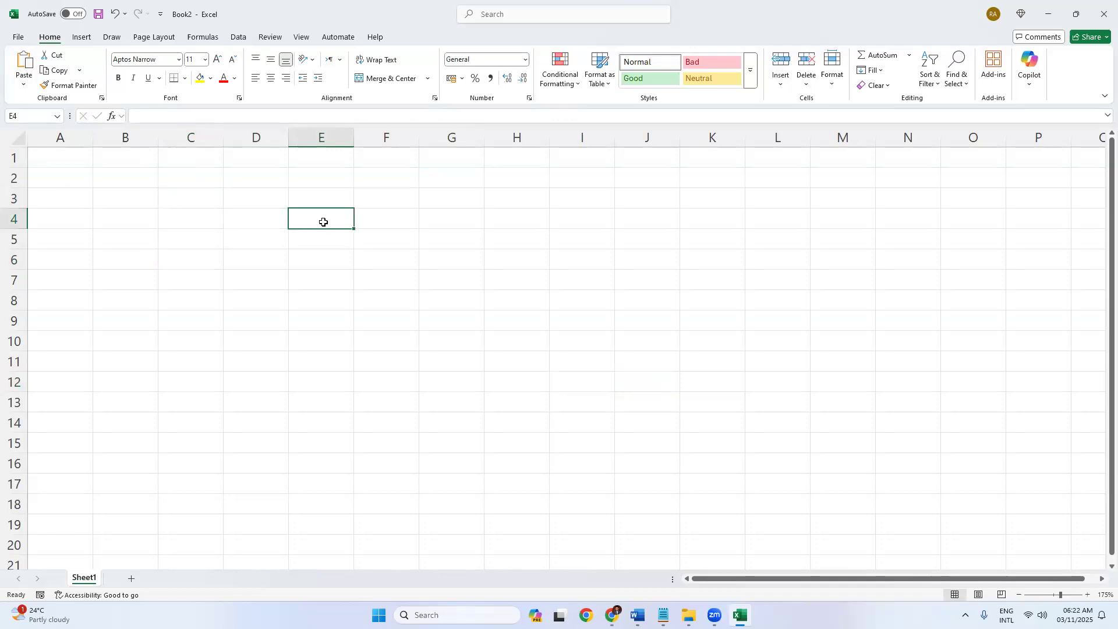
Enter =1+1 in cell E4 and confirm the formula displays 2.
{"action": "type", "text": "=1+1"}
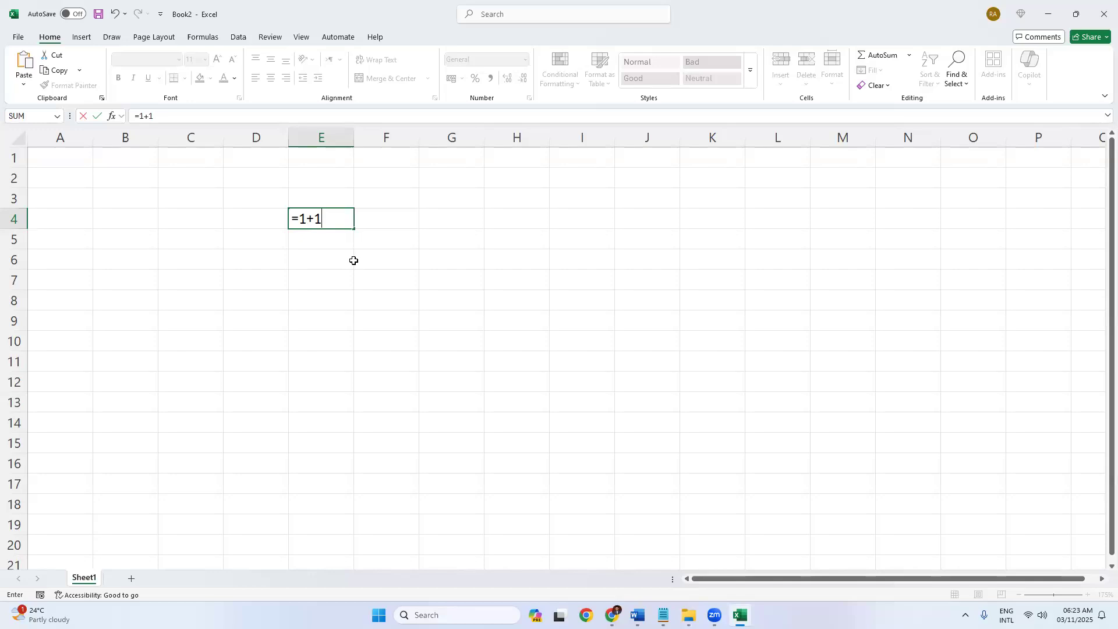
{"action": "key", "text": "Return"}
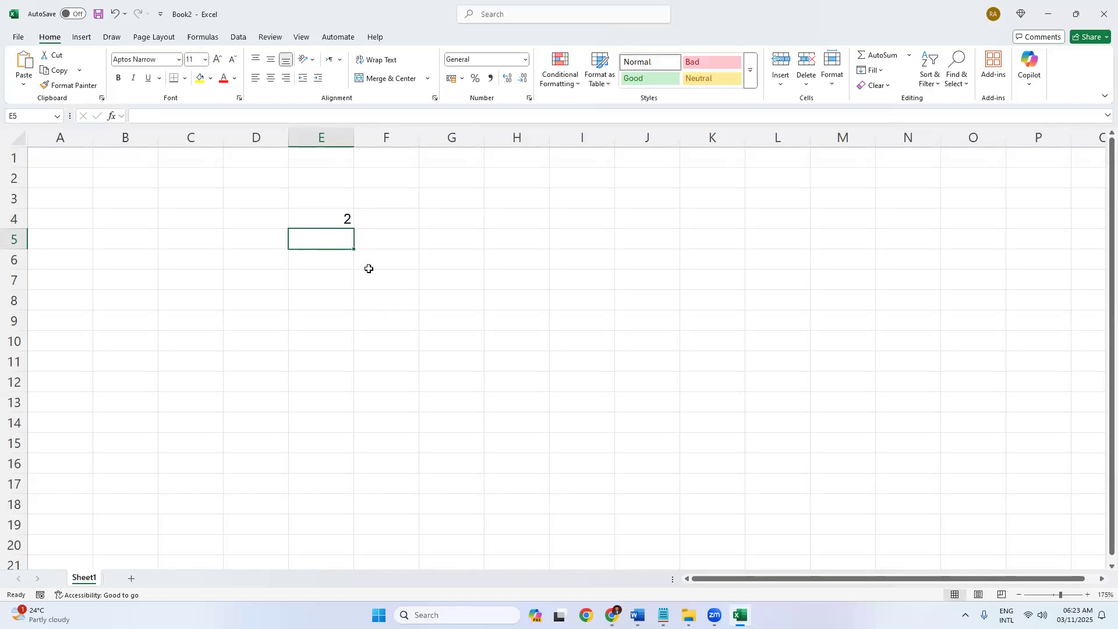
{"action": "left_click", "coordinate": [341, 219]}
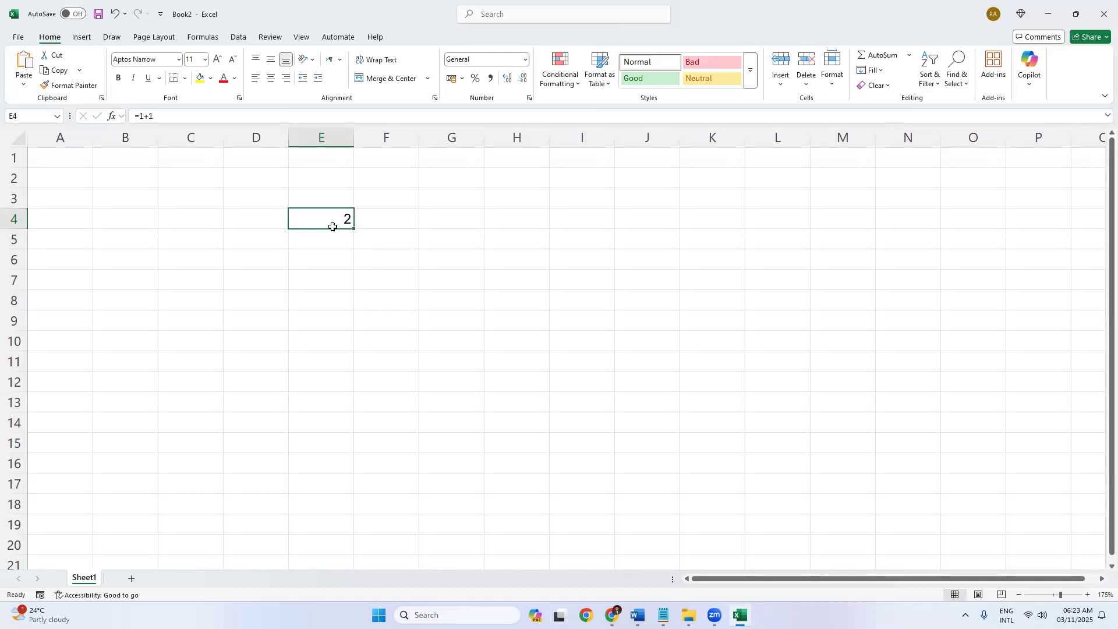
Enter 2 in F4 and the formula =5-3 in G4.
{"action": "left_click", "coordinate": [378, 215]}
{"action": "type", "text": "2"}
{"action": "key", "text": "Return"}
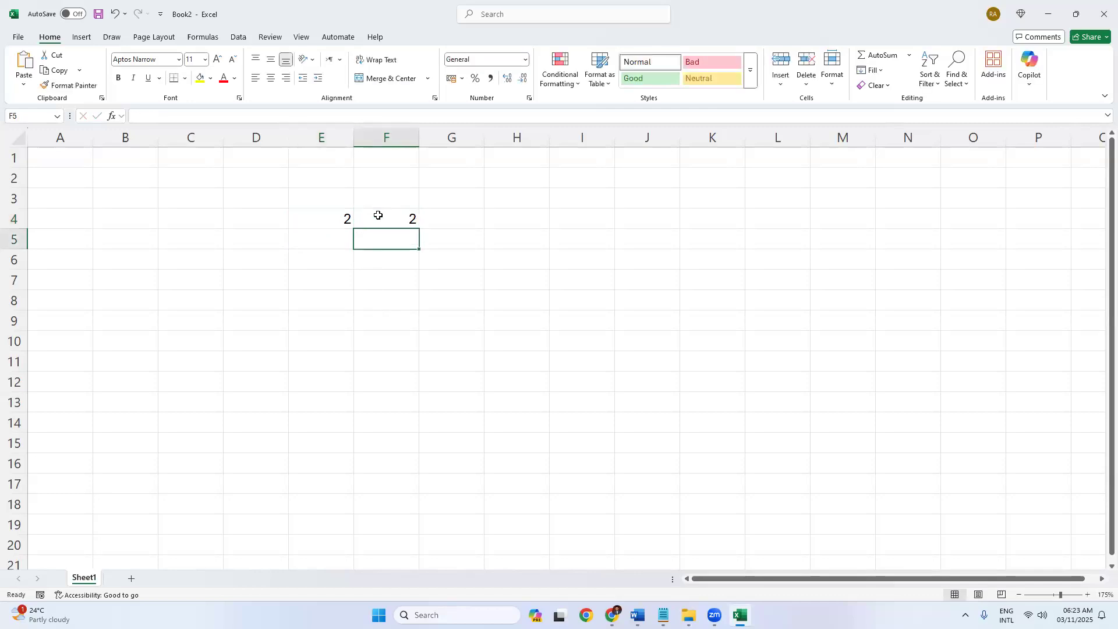
{"action": "left_click", "coordinate": [365, 215]}
{"action": "left_click", "coordinate": [335, 219]}
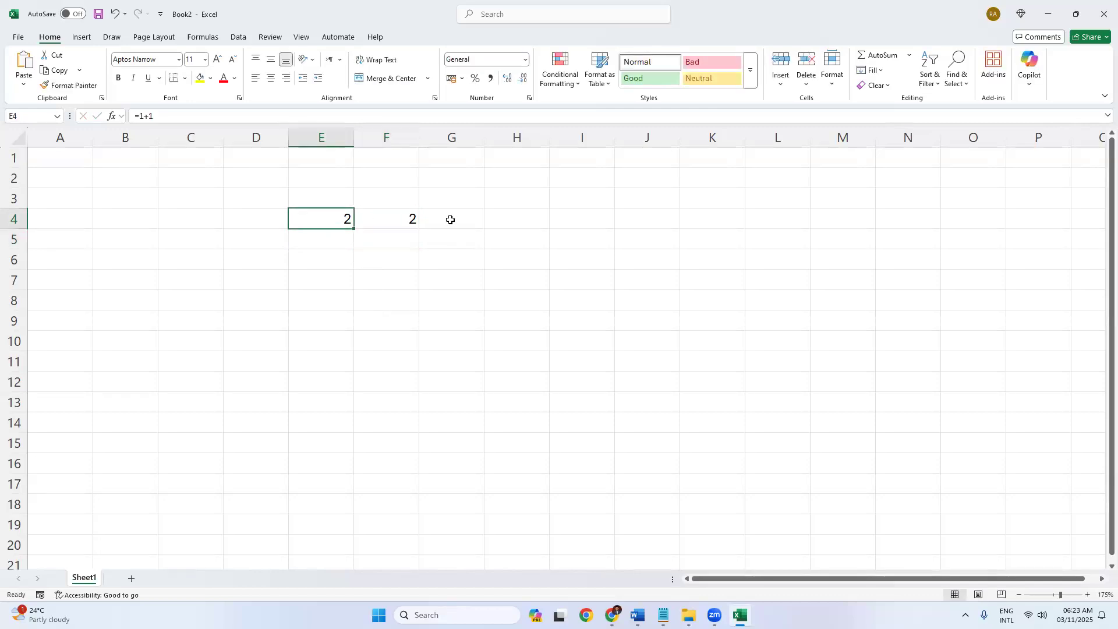
{"action": "left_click", "coordinate": [453, 221]}
{"action": "type", "text": "="}
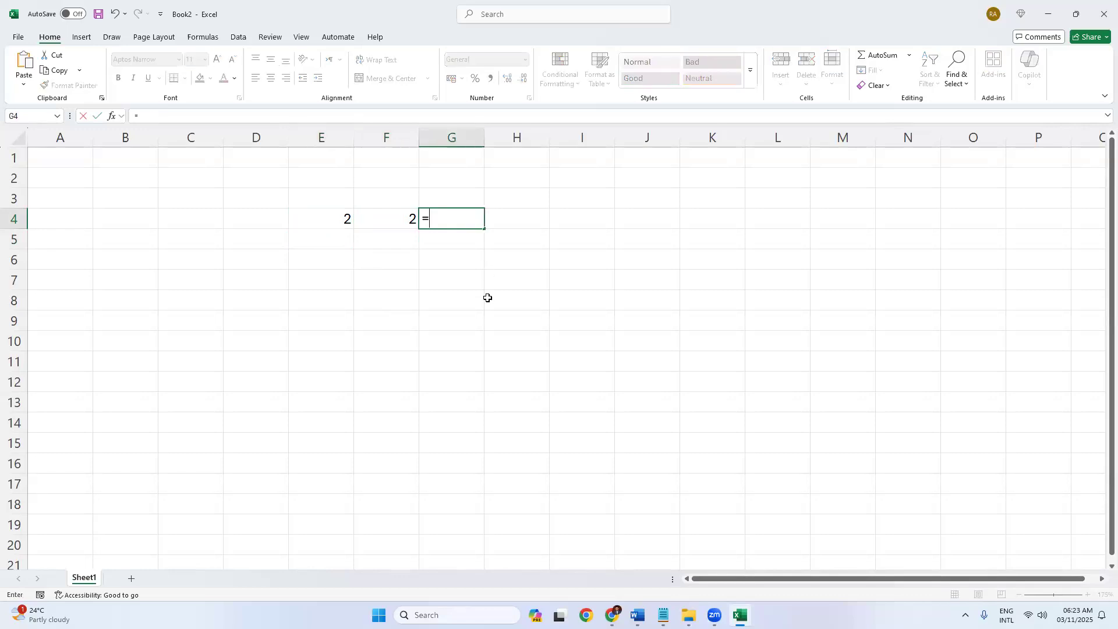
{"action": "type", "text": "5-3"}
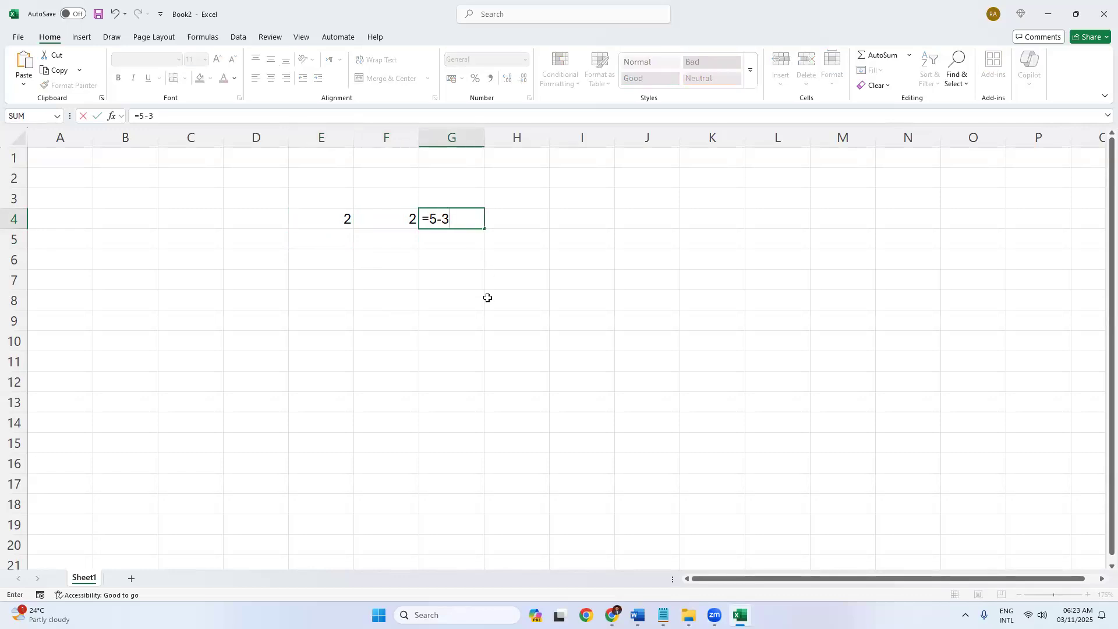
{"action": "key", "text": "Return"}
Compare the contents of E4, F4 and G4 in the formula bar.
{"action": "left_click", "coordinate": [449, 220]}
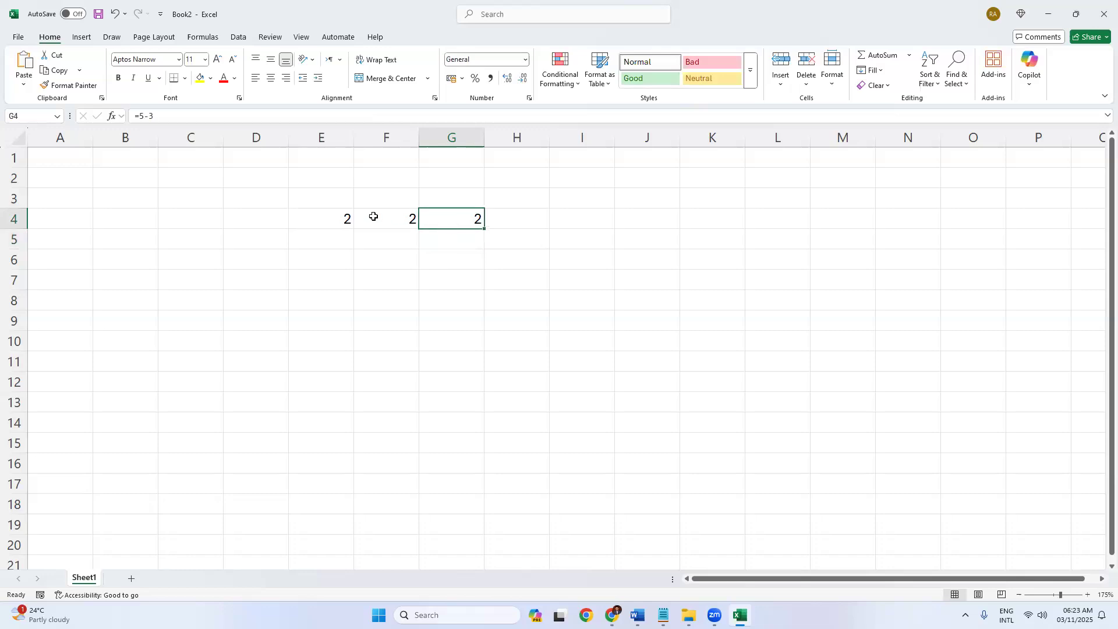
{"action": "left_click", "coordinate": [332, 218]}
{"action": "left_click", "coordinate": [386, 219]}
{"action": "left_click", "coordinate": [475, 220]}
{"action": "left_click", "coordinate": [320, 219], "text": "shift"}
{"action": "left_click", "coordinate": [345, 257]}
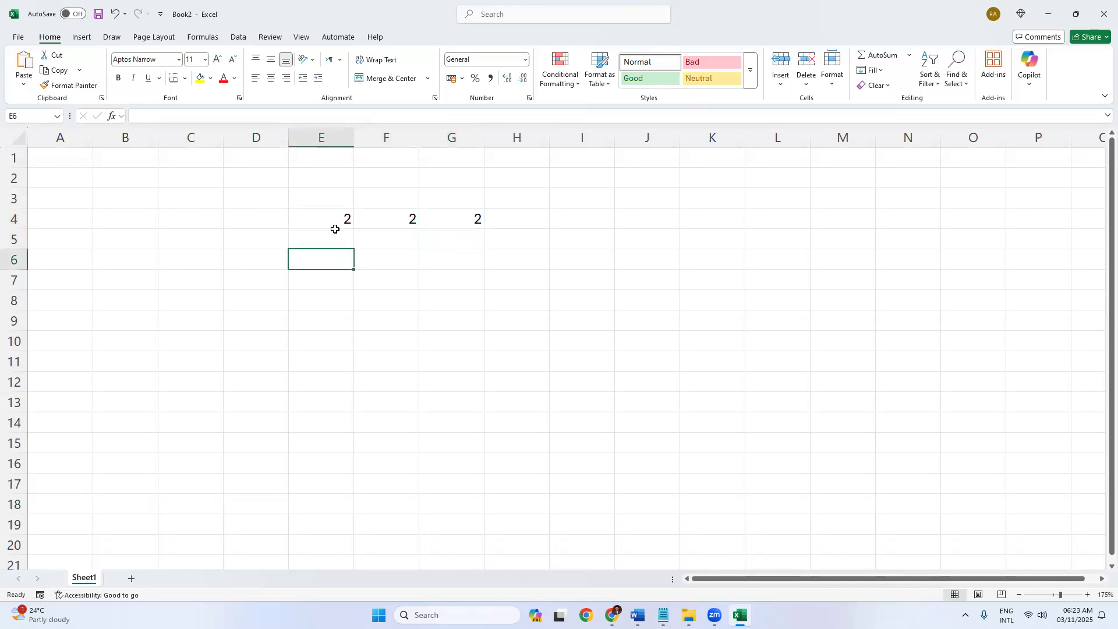
{"action": "left_click", "coordinate": [331, 218]}
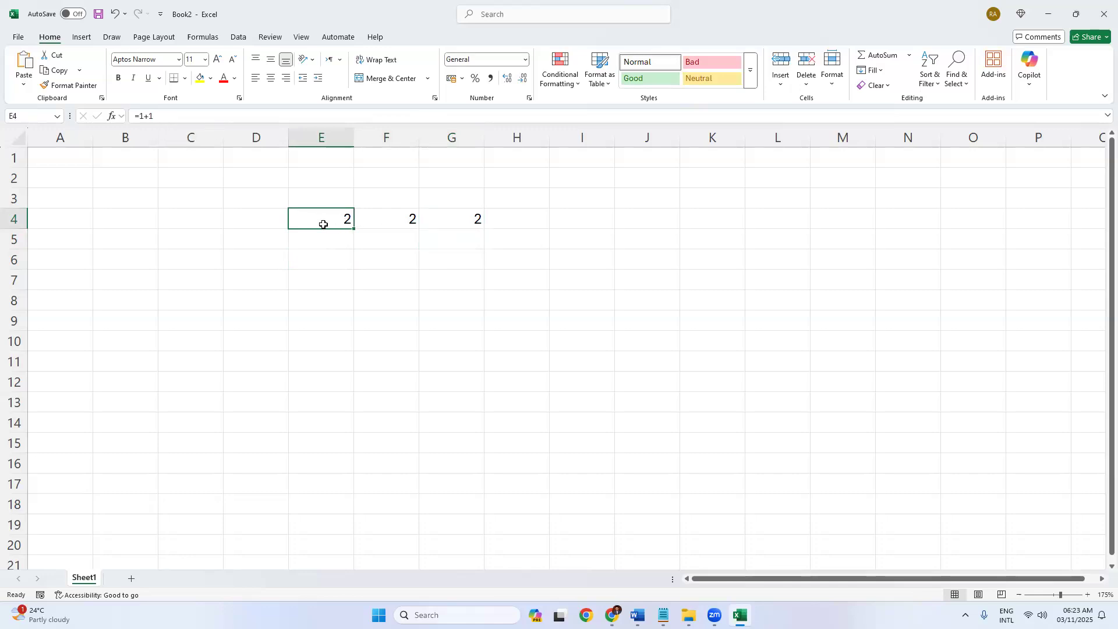
{"action": "left_click", "coordinate": [144, 117]}
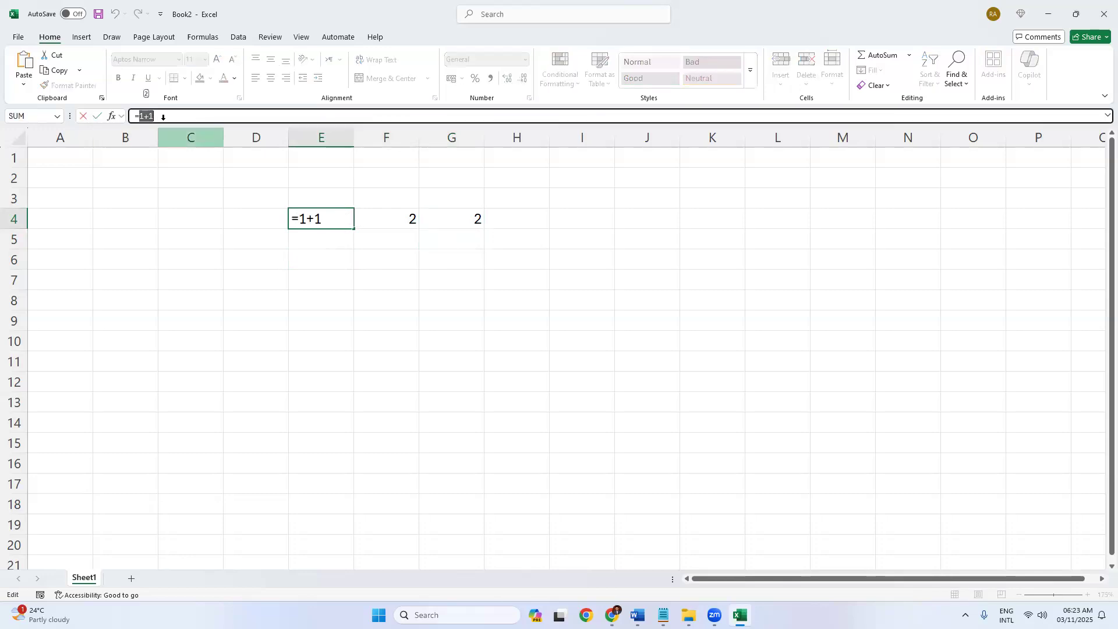
{"action": "key", "text": "Return"}
{"action": "left_click", "coordinate": [389, 217]}
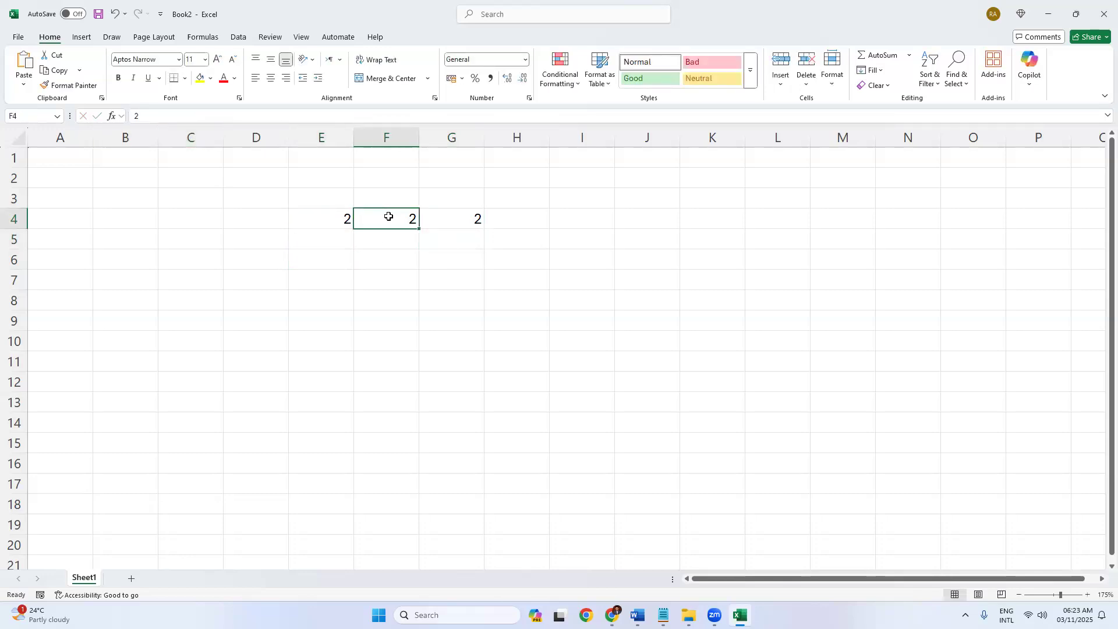
{"action": "left_click", "coordinate": [450, 218]}
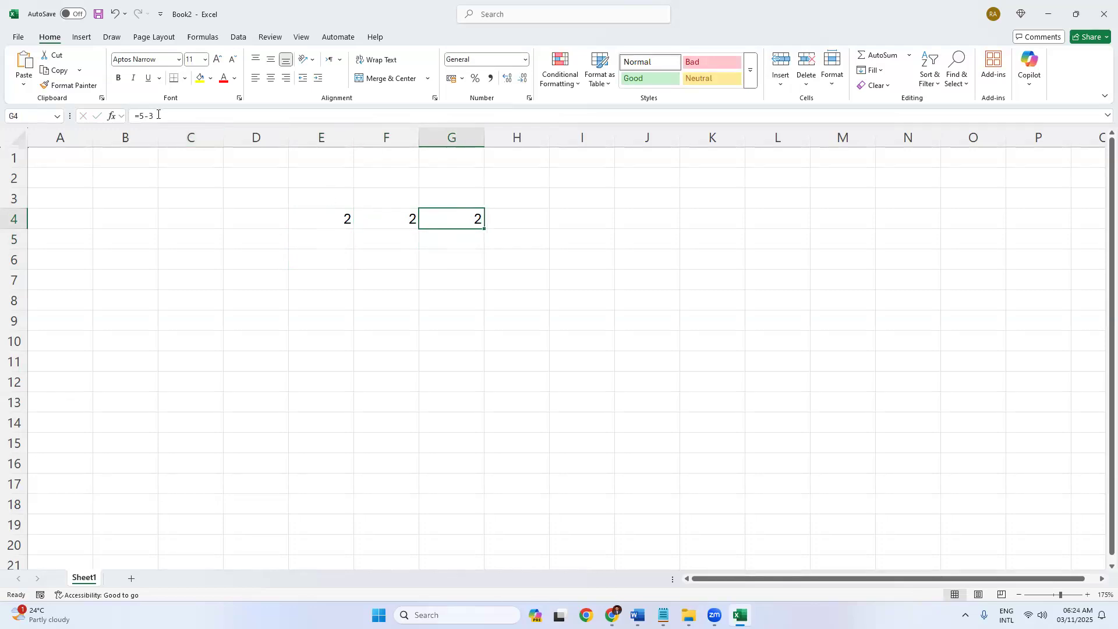
{"action": "left_click", "coordinate": [453, 262]}
{"action": "left_click", "coordinate": [455, 245]}
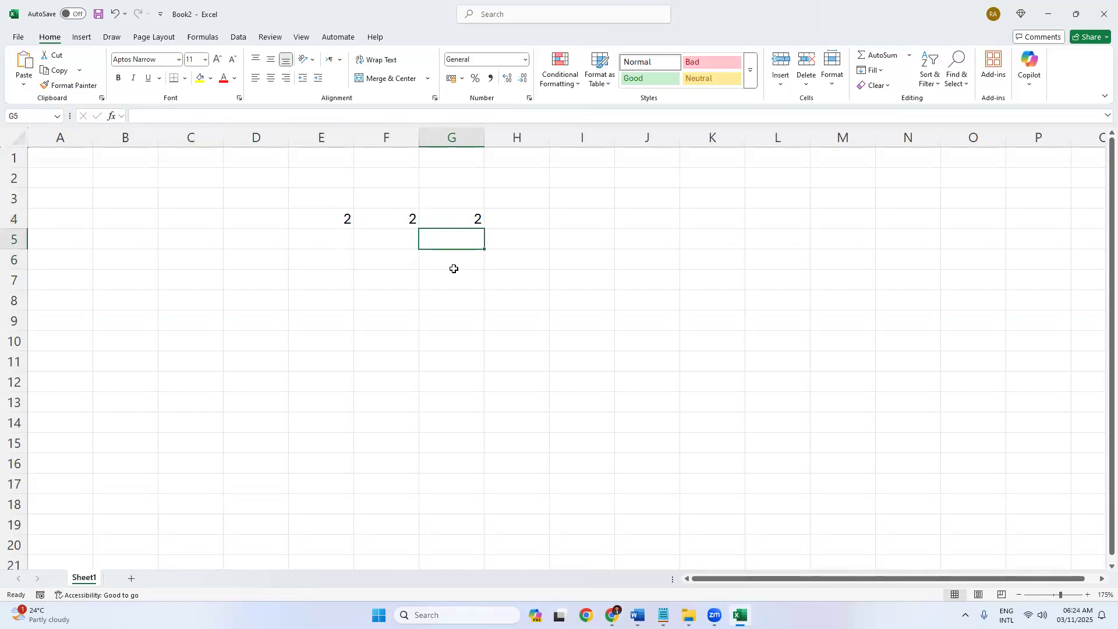
{"action": "left_click", "coordinate": [455, 222]}
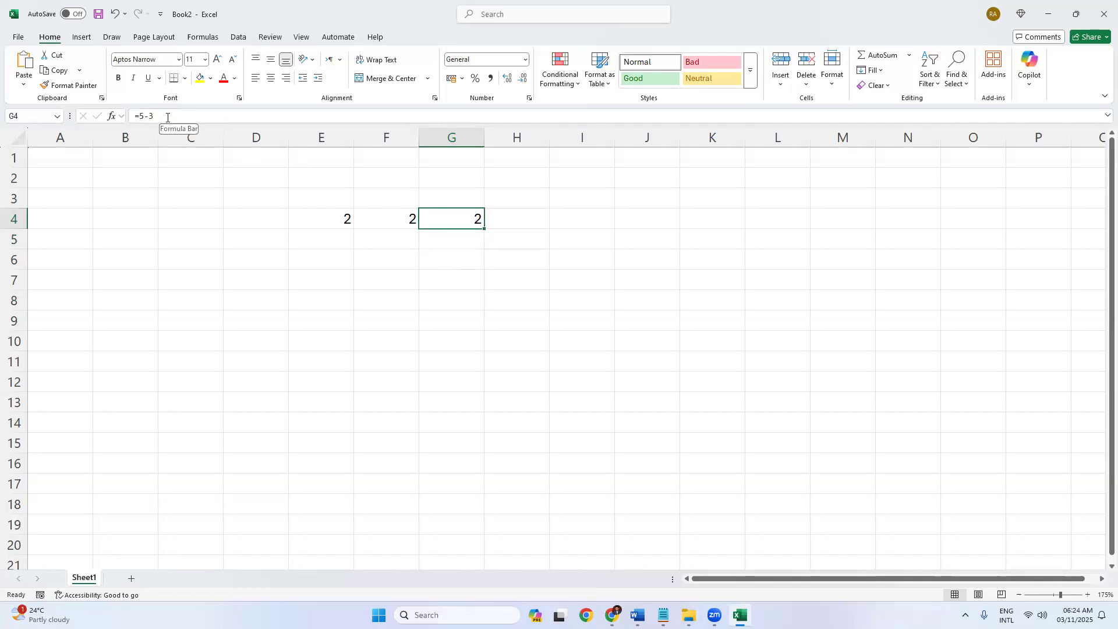
Extend G4's formula to =5-3+6 so it displays 8.
{"action": "left_click", "coordinate": [167, 117]}
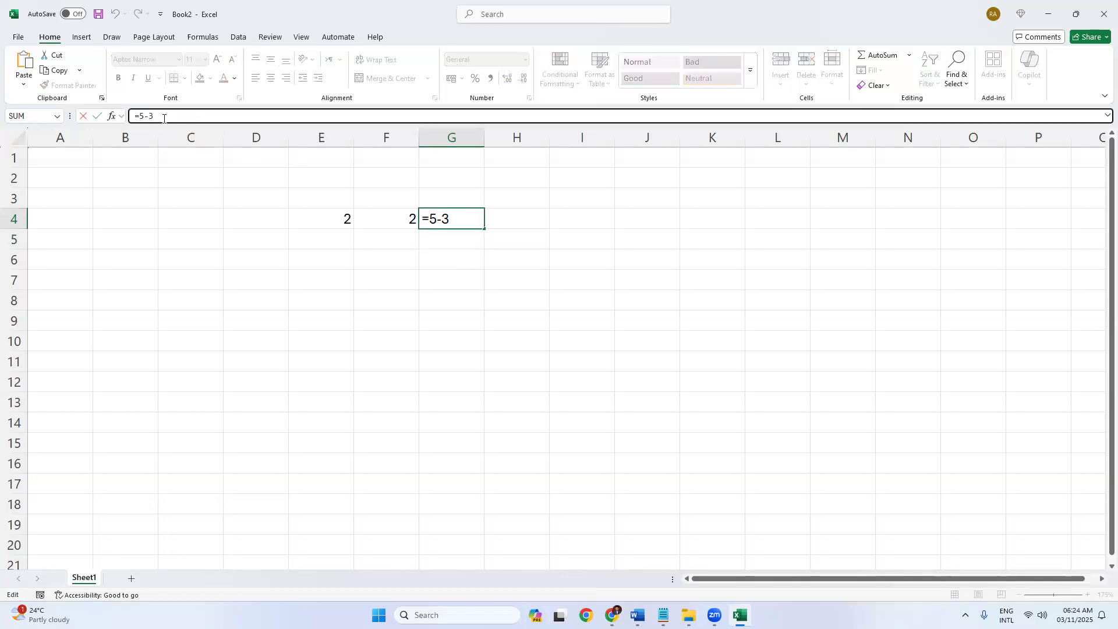
{"action": "type", "text": "+6"}
{"action": "key", "text": "Return"}
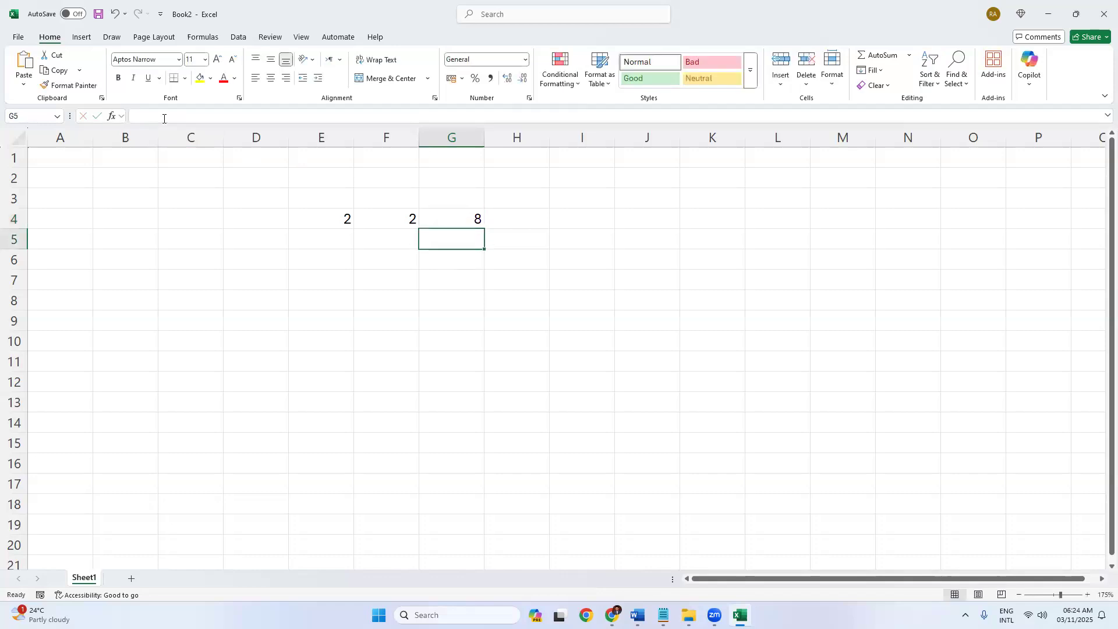
{"action": "left_click", "coordinate": [460, 225]}
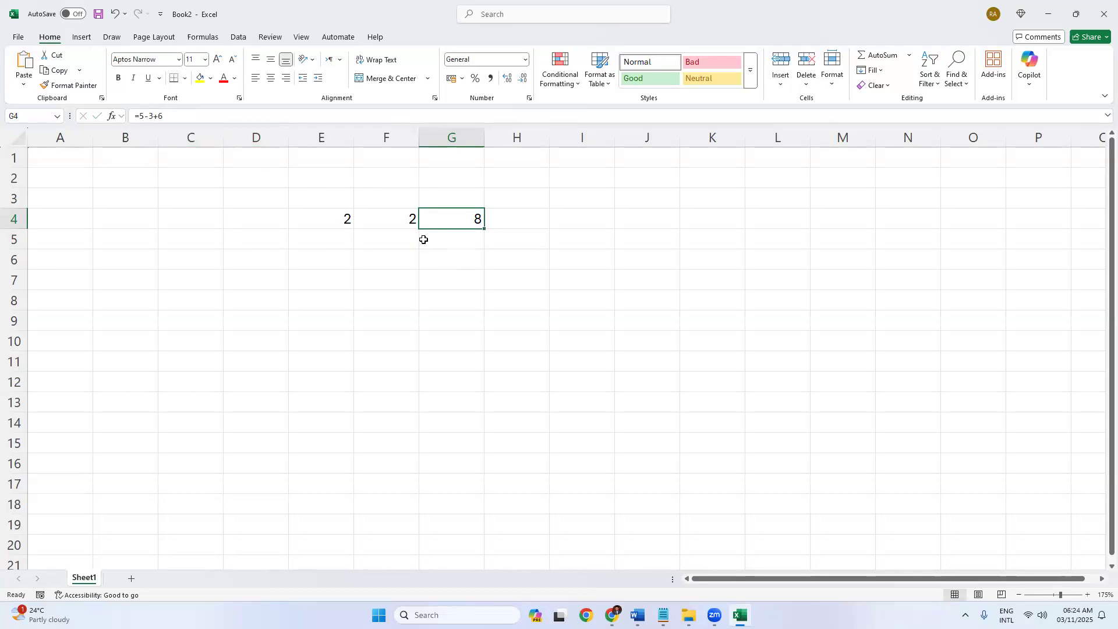
Clear all values from the range E4:I5.
{"action": "left_click_drag", "start_coordinate": [292, 220], "coordinate": [491, 247]}
{"action": "left_click", "coordinate": [425, 303]}
{"action": "left_click_drag", "start_coordinate": [306, 223], "coordinate": [554, 237]}
{"action": "key", "text": "Delete"}
Add a new blank worksheet, Sheet2.
{"action": "left_click", "coordinate": [544, 342]}
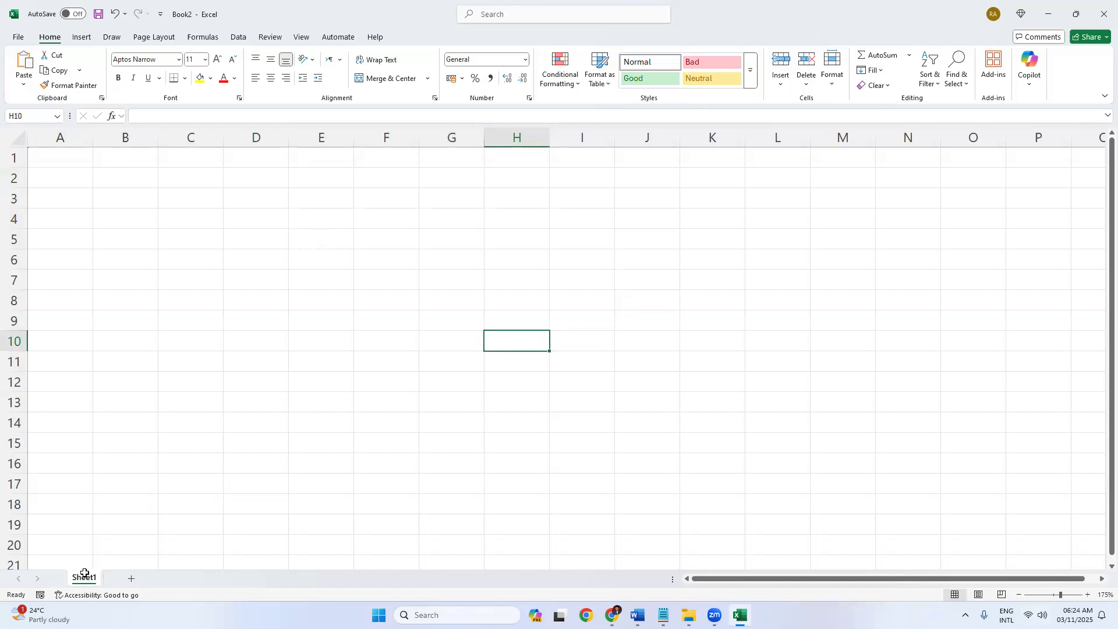
{"action": "left_click", "coordinate": [131, 579]}
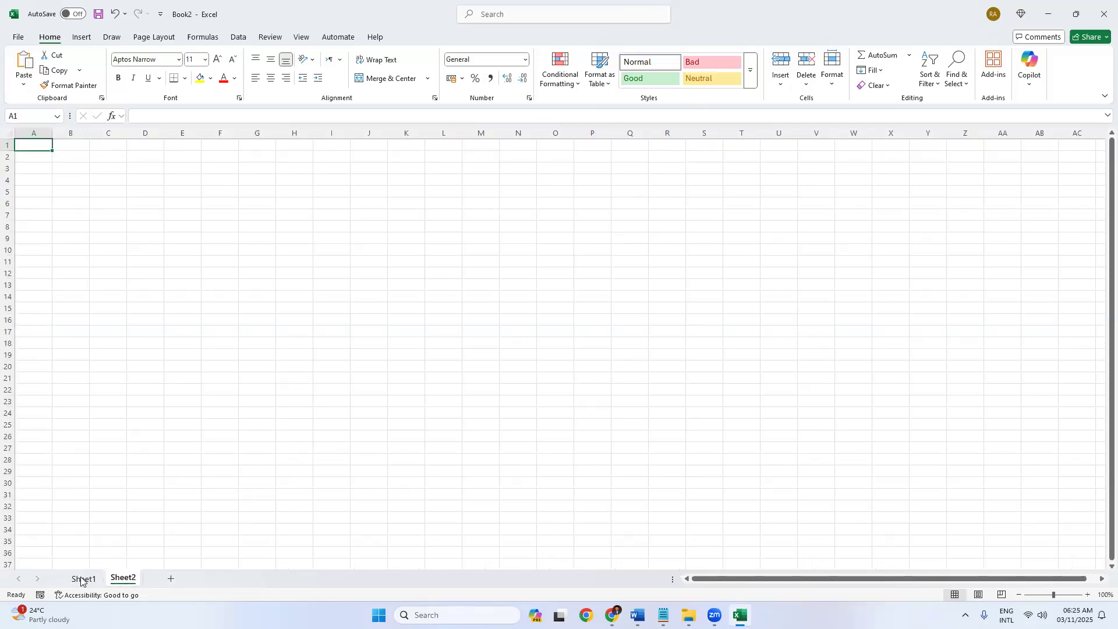
{"action": "left_click", "coordinate": [82, 580]}
{"action": "left_click", "coordinate": [122, 579]}
Type the header Name into Sheet1 cell A1, then return to Sheet2.
{"action": "left_click", "coordinate": [85, 579]}
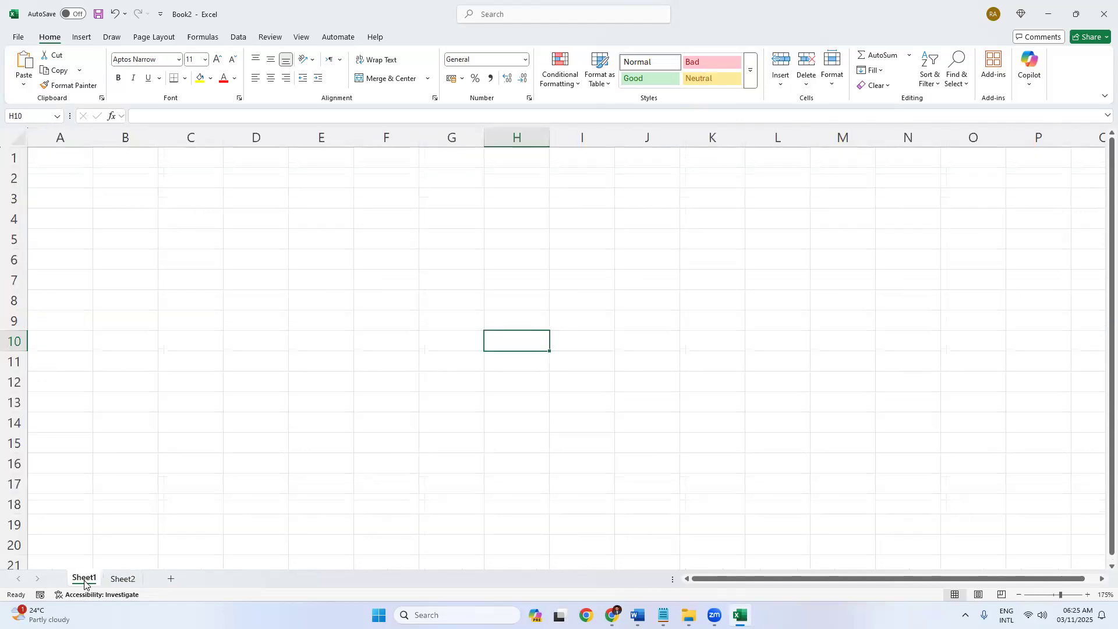
{"action": "left_click", "coordinate": [74, 157]}
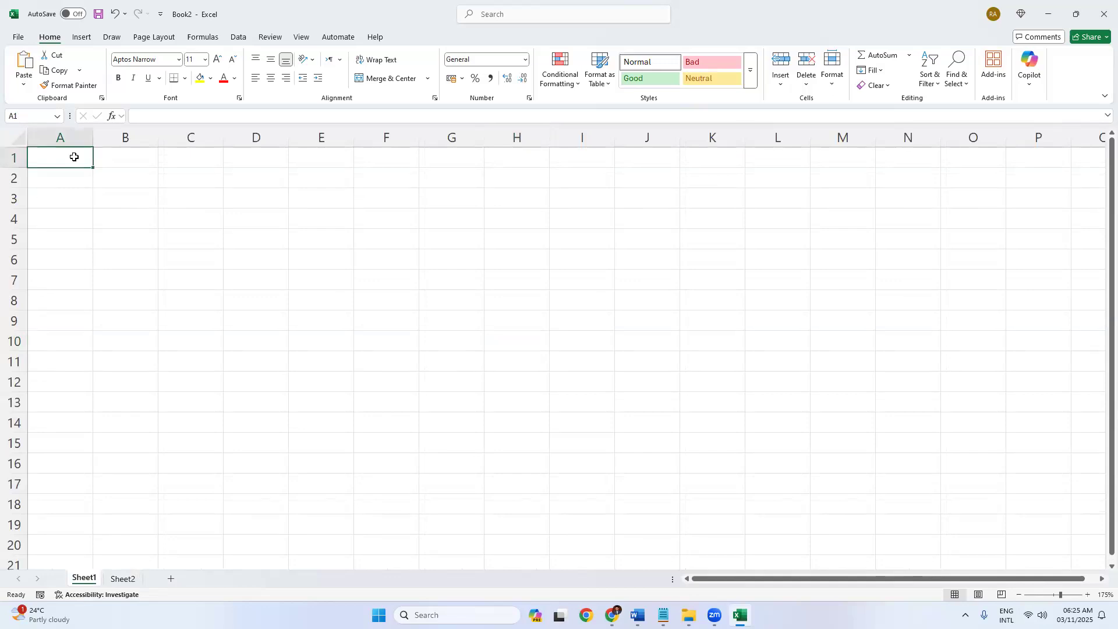
{"action": "type", "text": "Name"}
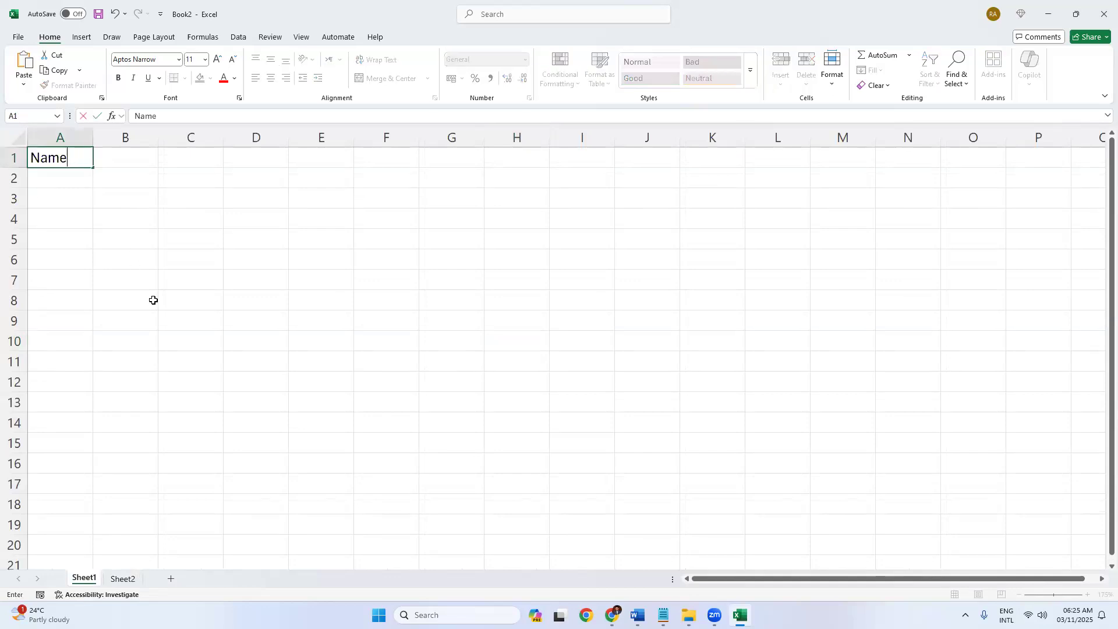
{"action": "left_click", "coordinate": [126, 259]}
{"action": "left_click", "coordinate": [123, 579]}
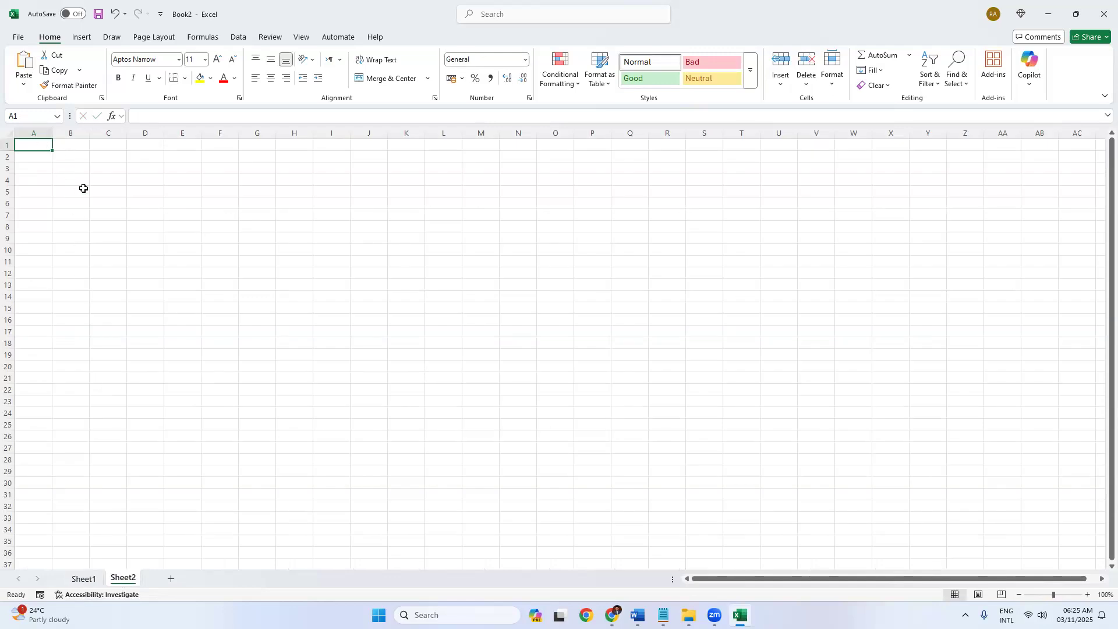
{"action": "scroll", "coordinate": [82, 187], "scroll_direction": "up", "scroll_amount": 8, "text": "ctrl"}
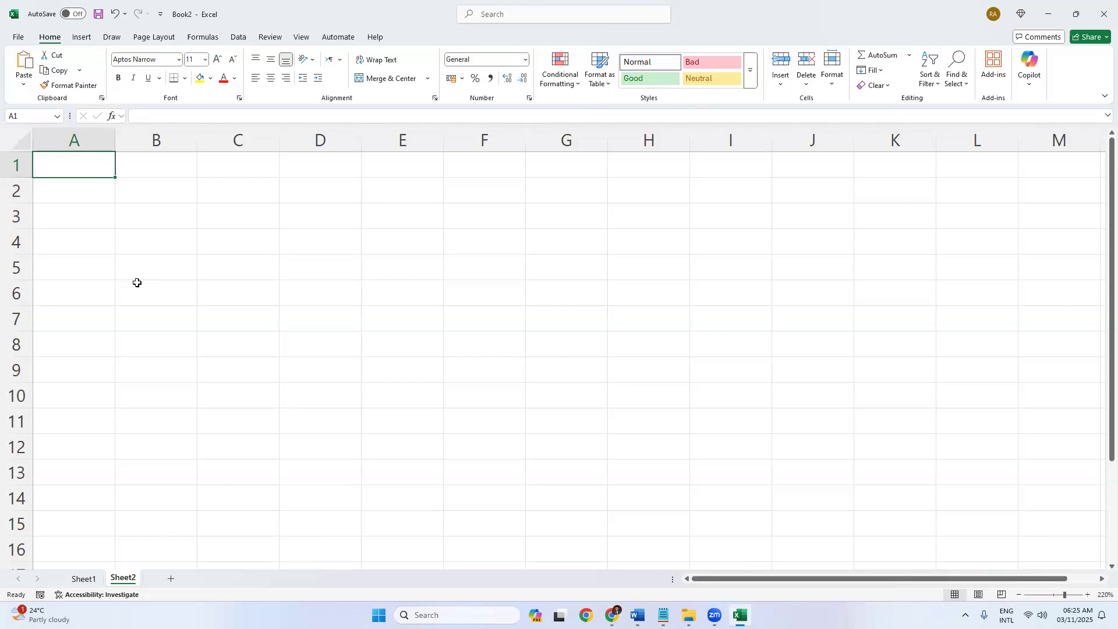
{"action": "left_click", "coordinate": [87, 579]}
{"action": "left_click", "coordinate": [122, 579]}
{"action": "left_click", "coordinate": [84, 579]}
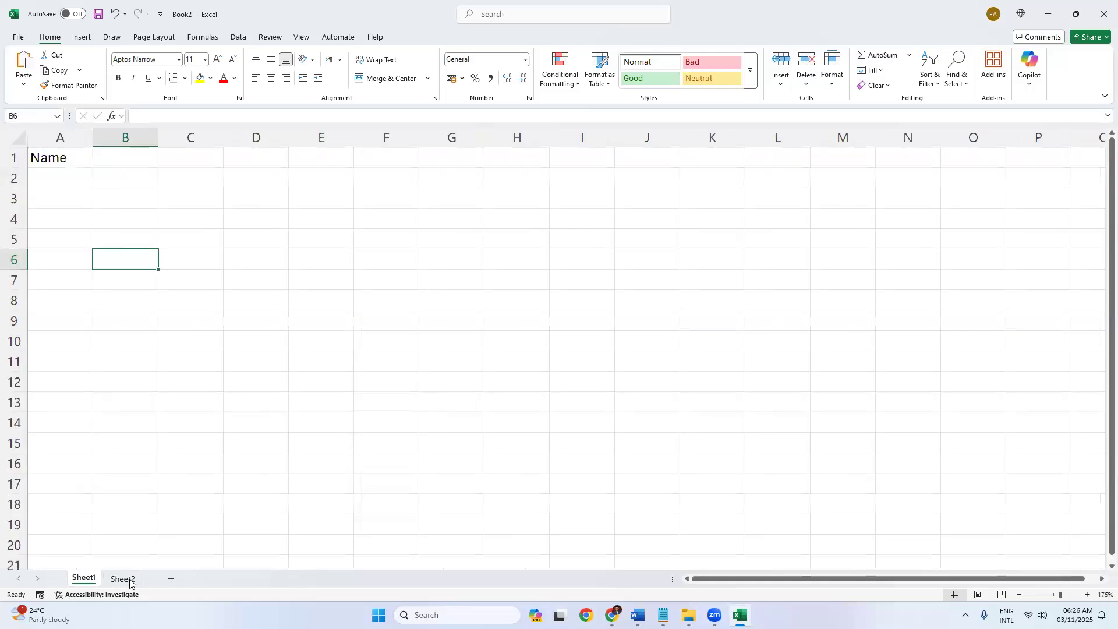
{"action": "left_click", "coordinate": [126, 581]}
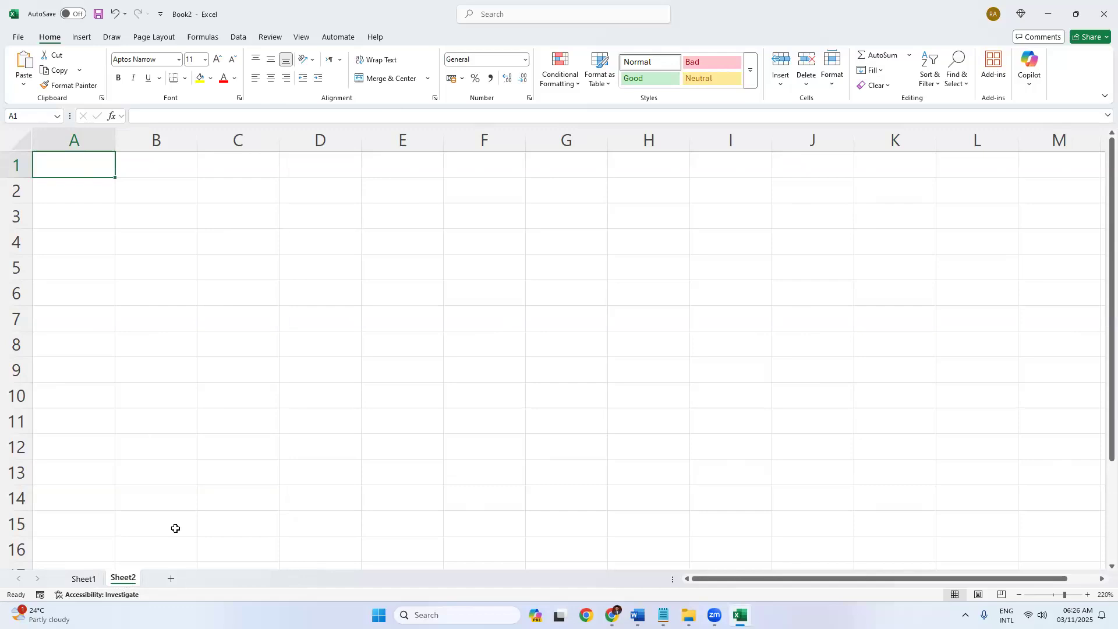
{"action": "left_click", "coordinate": [200, 416]}
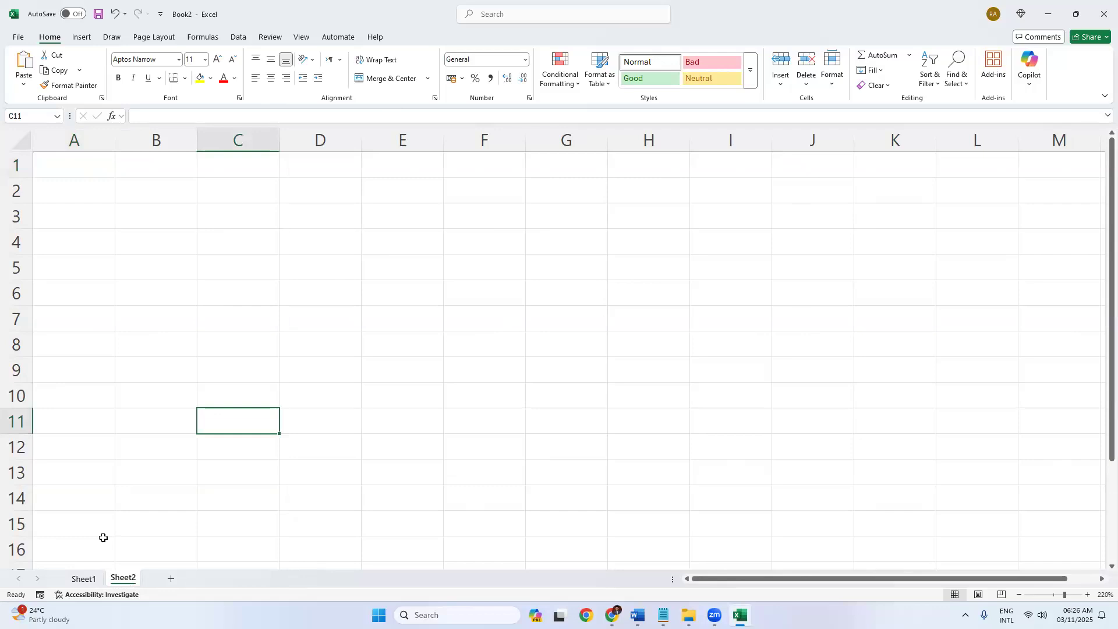
Add Sheet3, Sheet4 and Sheet5, then switch back to Sheet1.
{"action": "left_click", "coordinate": [170, 580]}
{"action": "left_click", "coordinate": [208, 581]}
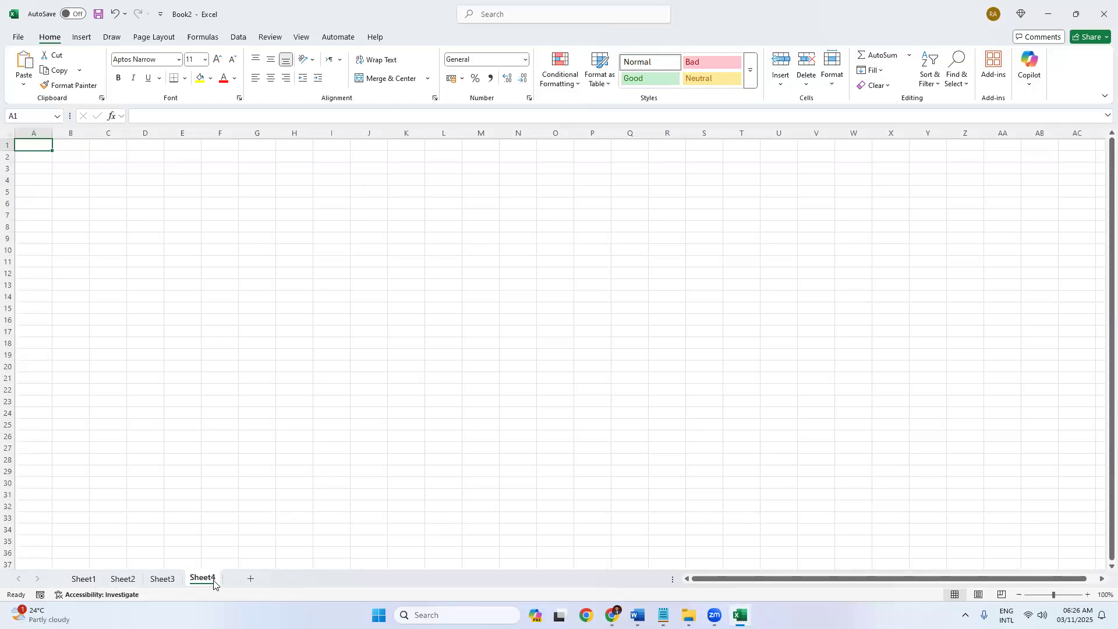
{"action": "left_click", "coordinate": [249, 581]}
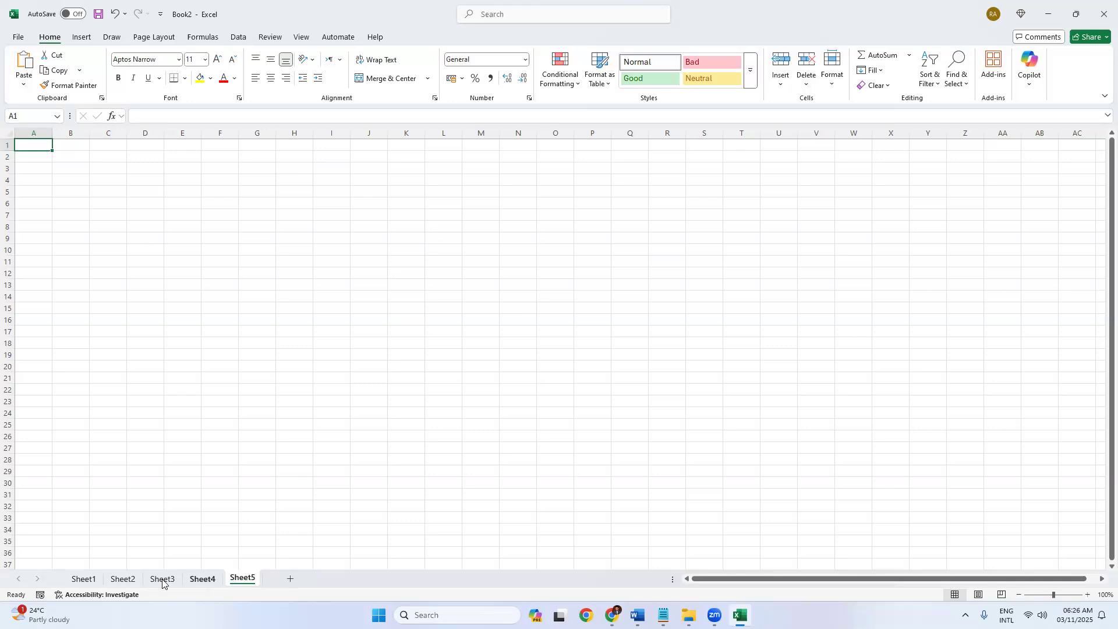
{"action": "left_click", "coordinate": [85, 580]}
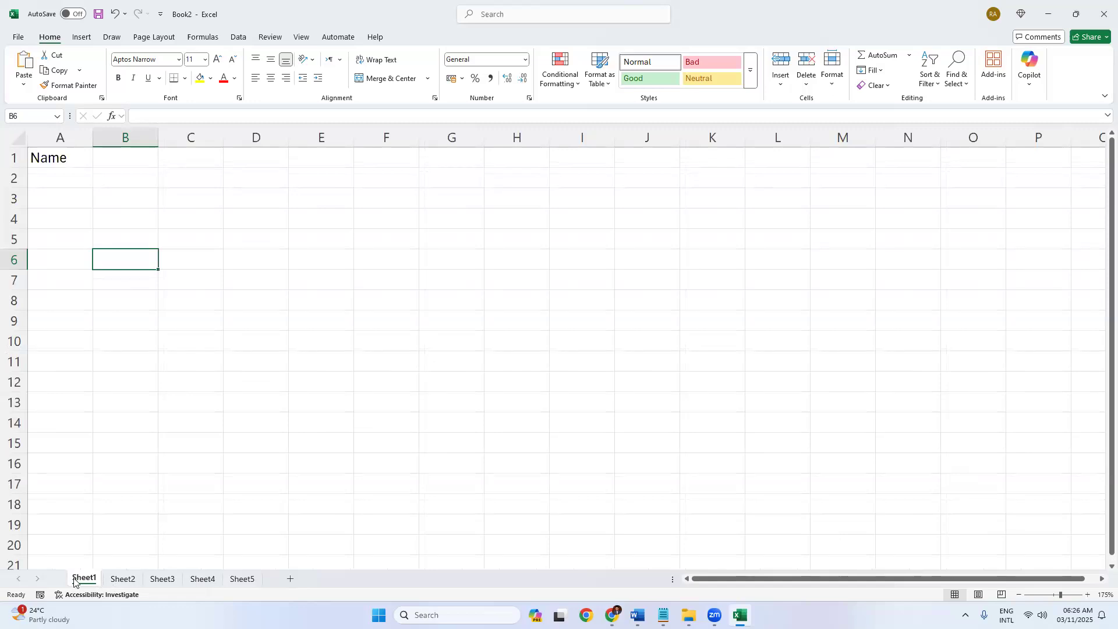
Rename Sheet1 to January and Sheet2 to February.
{"action": "right_click", "coordinate": [79, 579]}
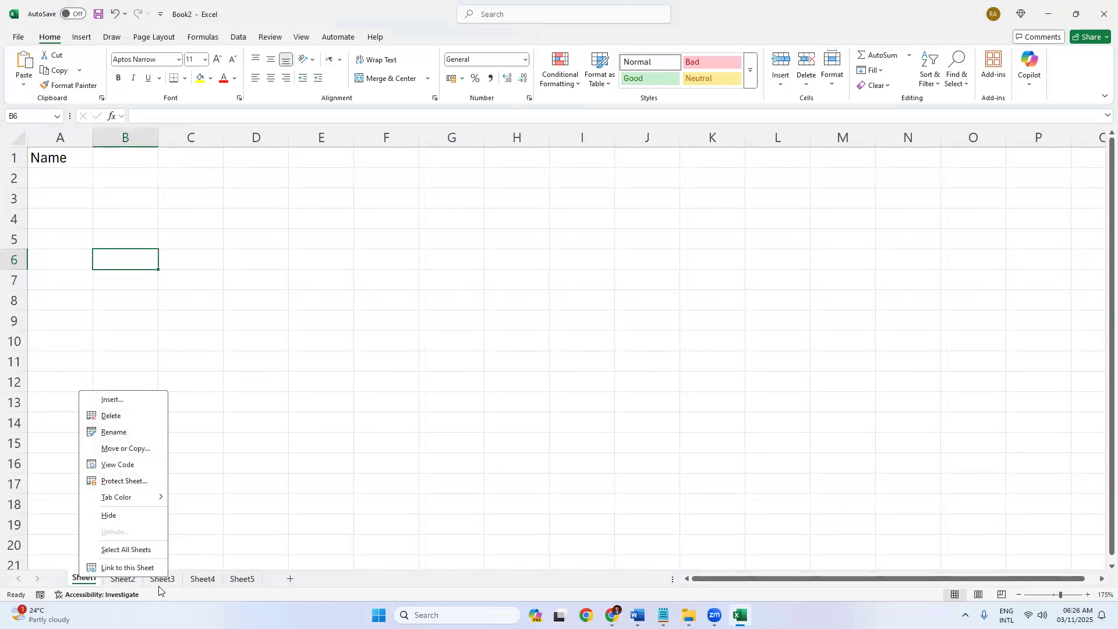
{"action": "left_click", "coordinate": [86, 580]}
{"action": "double_click", "coordinate": [83, 580]}
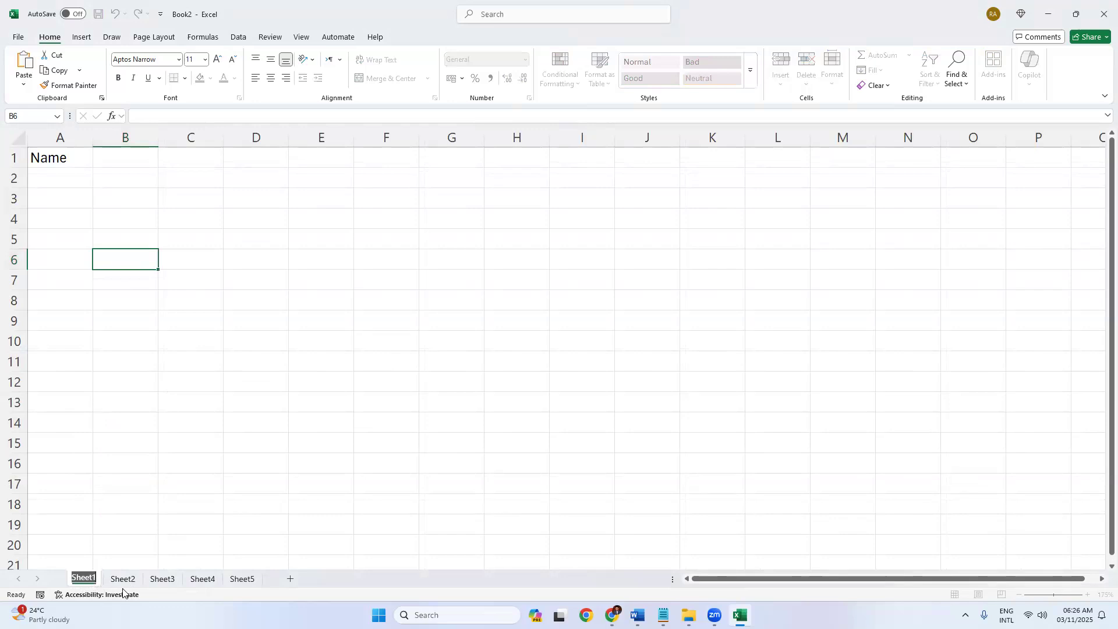
{"action": "type", "text": "January"}
{"action": "key", "text": "Return"}
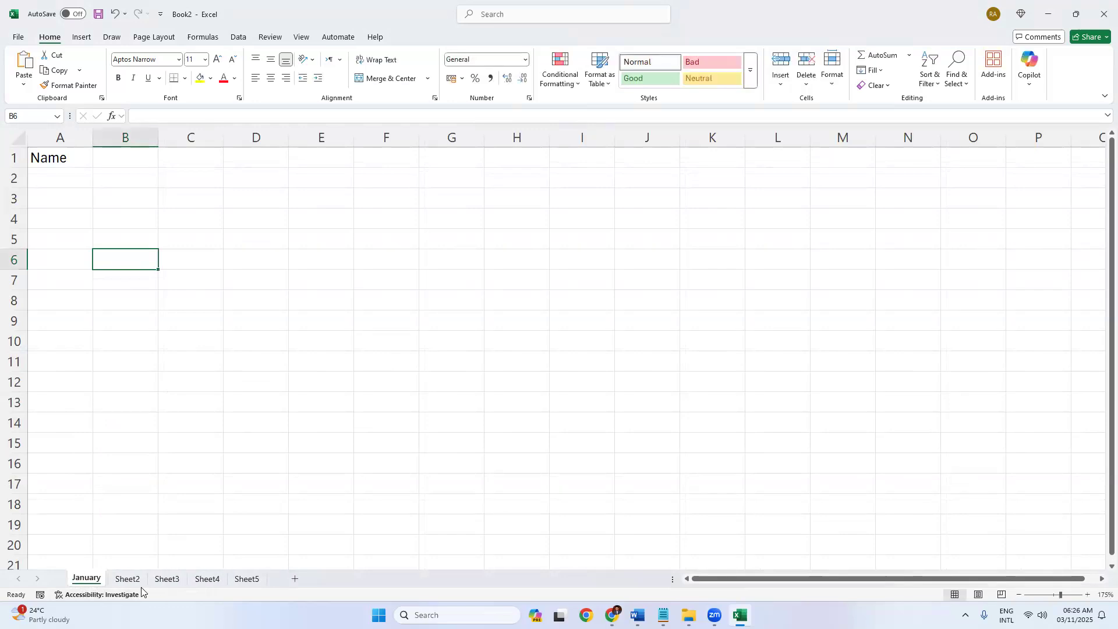
{"action": "double_click", "coordinate": [128, 580]}
{"action": "type", "text": "February"}
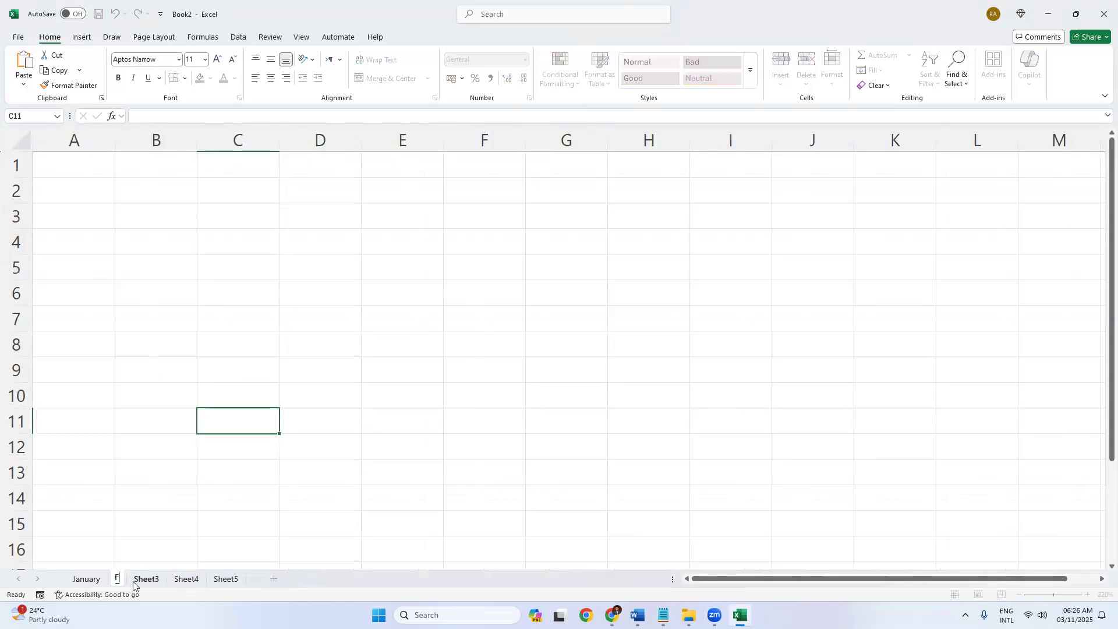
{"action": "key", "text": "Return"}
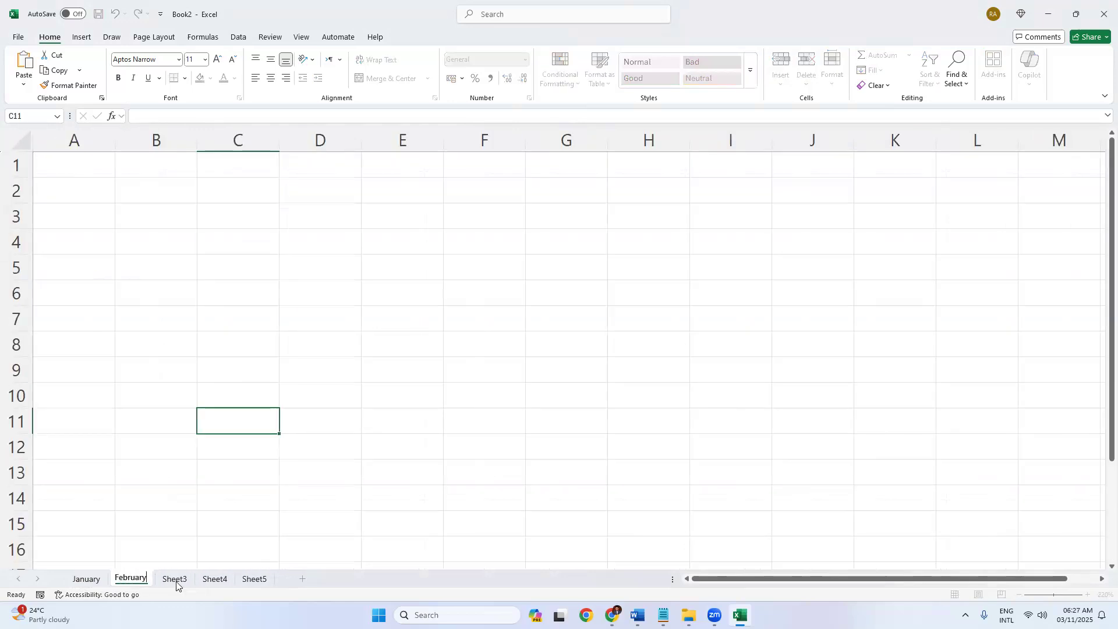
Rename Sheet3, Sheet4 and Sheet5 to March, April and May.
{"action": "double_click", "coordinate": [174, 580]}
{"action": "type", "text": "March"}
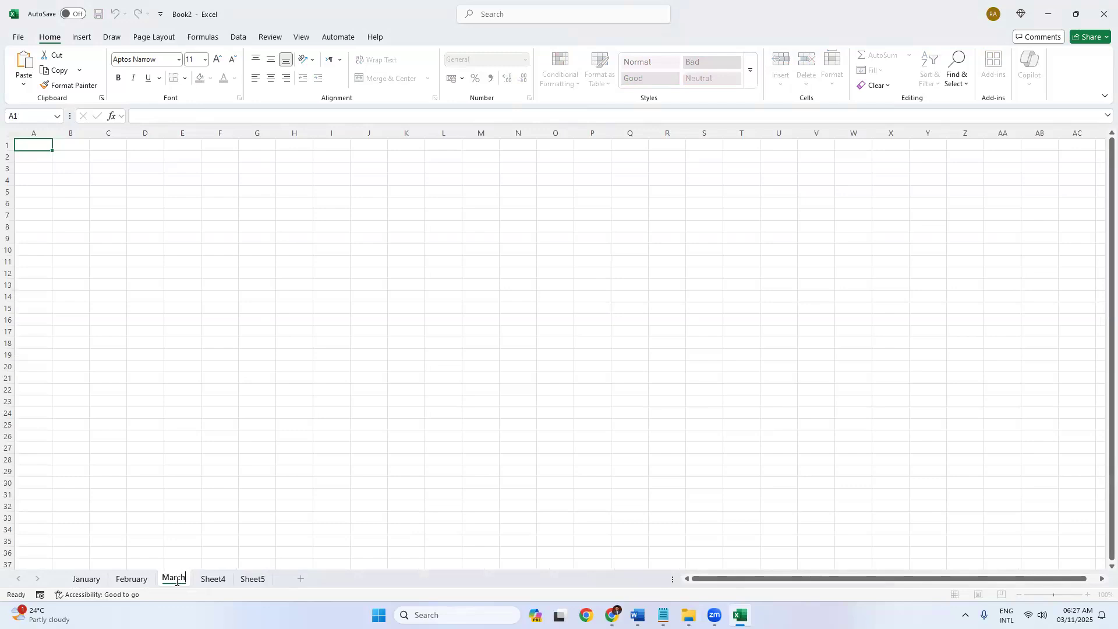
{"action": "double_click", "coordinate": [212, 579]}
{"action": "type", "text": "April"}
{"action": "double_click", "coordinate": [244, 579]}
{"action": "type", "text": "May"}
{"action": "left_click", "coordinate": [187, 513]}
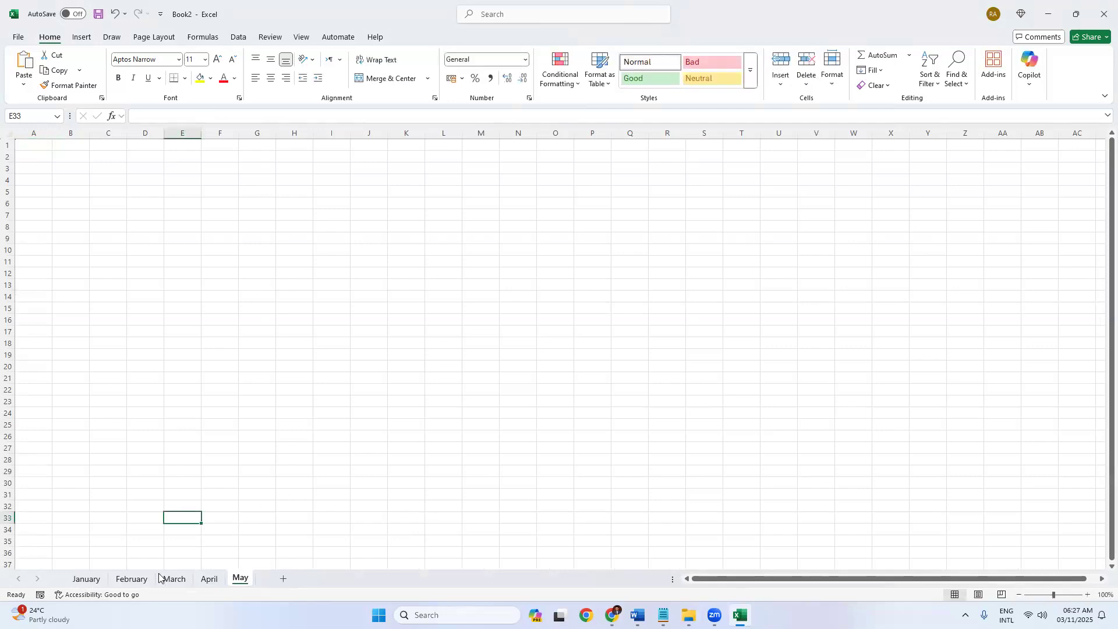
Look through the renamed month sheets, ending on January.
{"action": "left_click", "coordinate": [84, 579]}
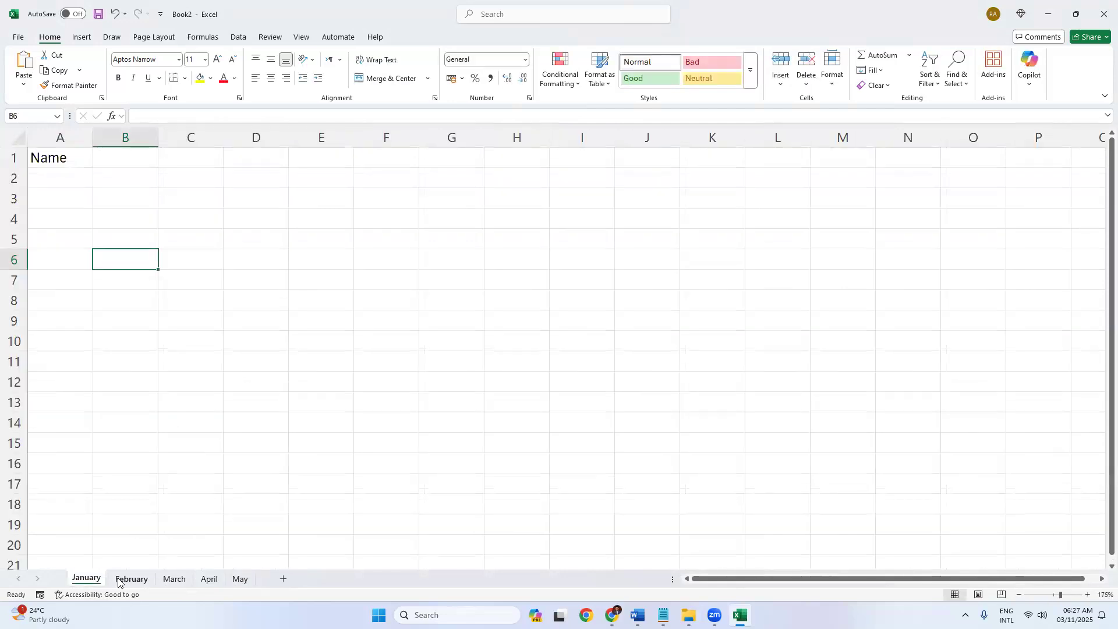
{"action": "left_click", "coordinate": [119, 579]}
{"action": "left_click", "coordinate": [184, 580]}
{"action": "left_click", "coordinate": [210, 580]}
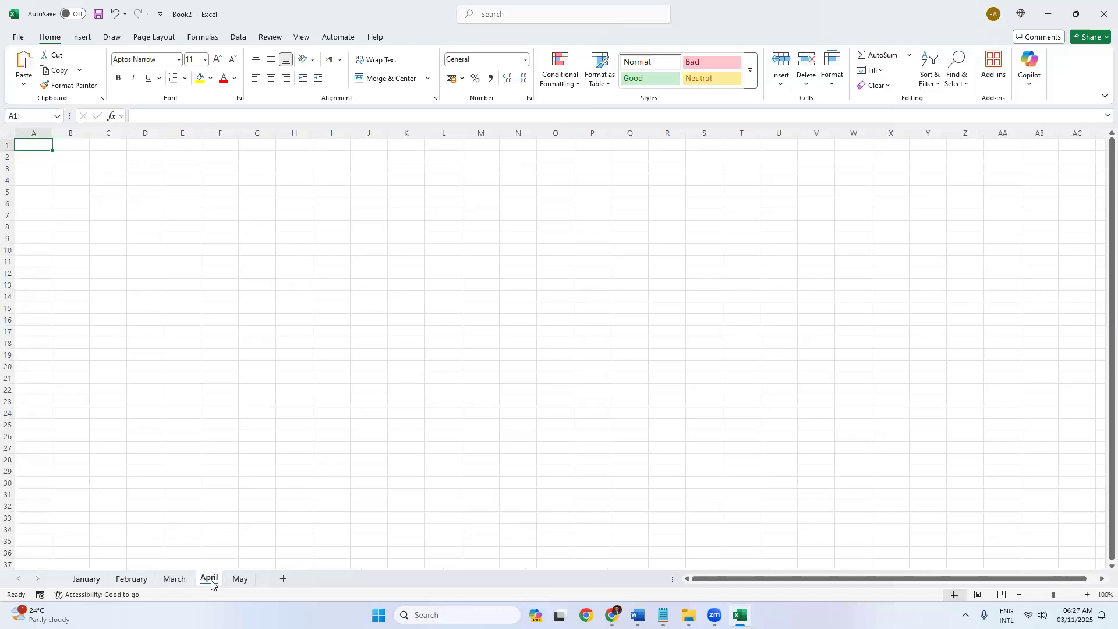
{"action": "left_click", "coordinate": [87, 580]}
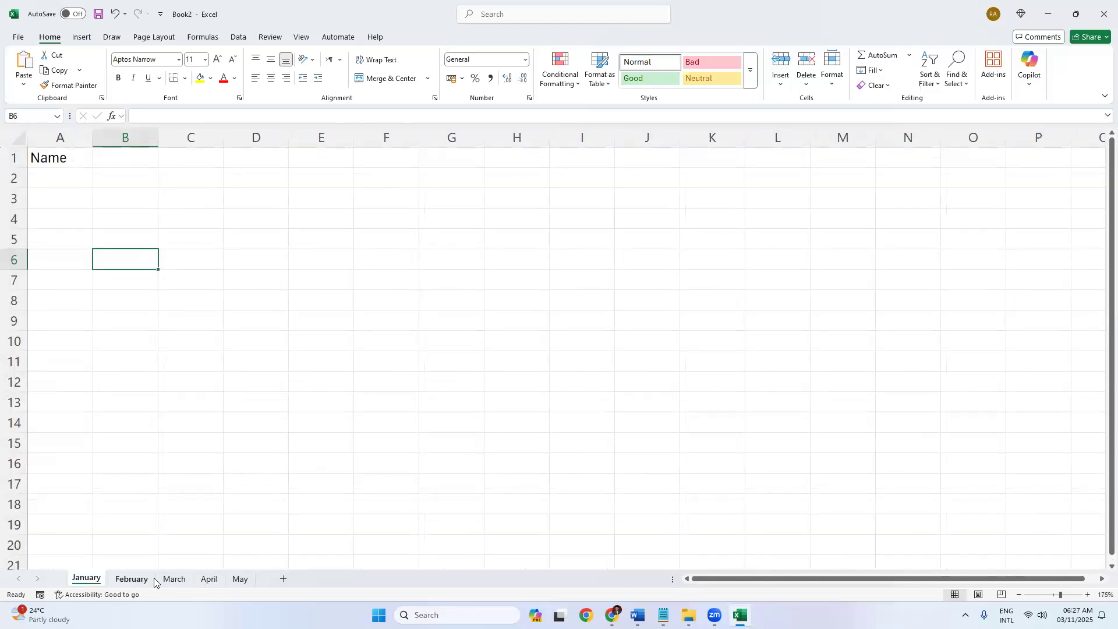
{"action": "left_click", "coordinate": [137, 580]}
{"action": "left_click", "coordinate": [174, 579]}
{"action": "left_click", "coordinate": [88, 579]}
Colour the January tab red, revisit February's tab menu, and colour the March tab orange.
{"action": "right_click", "coordinate": [82, 583]}
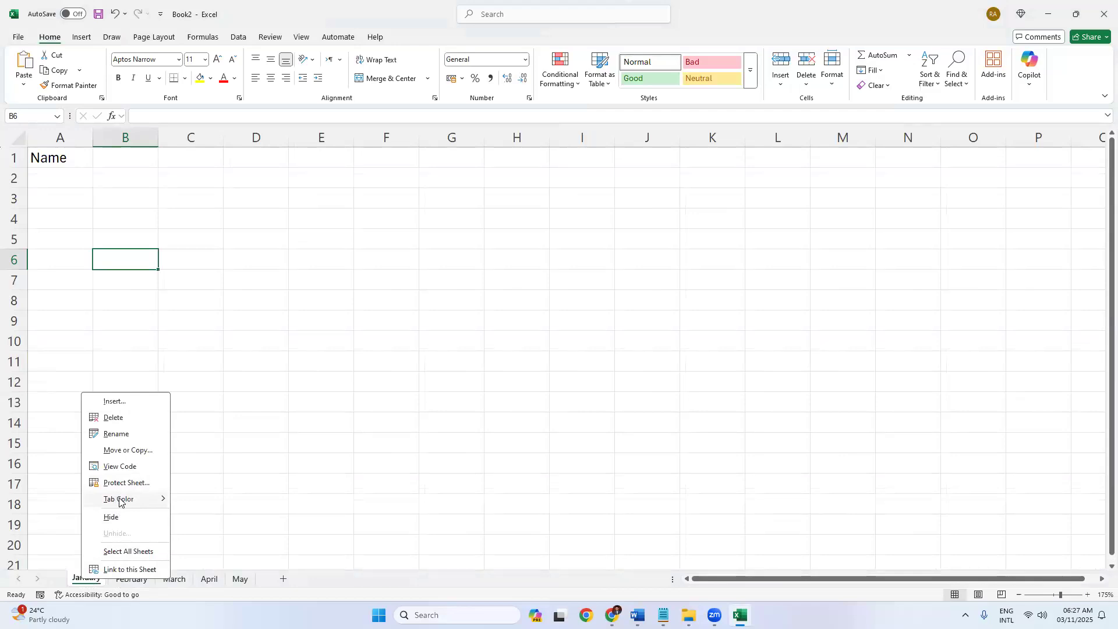
{"action": "mouse_move", "coordinate": [120, 501]}
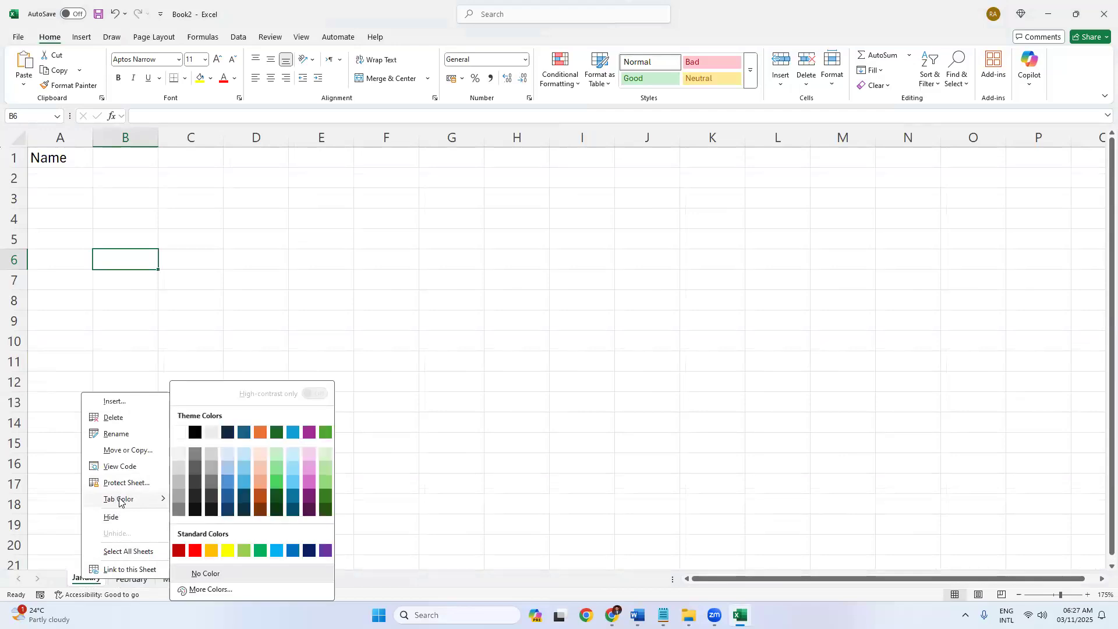
{"action": "left_click", "coordinate": [195, 551]}
{"action": "left_click", "coordinate": [136, 580]}
{"action": "right_click", "coordinate": [137, 581]}
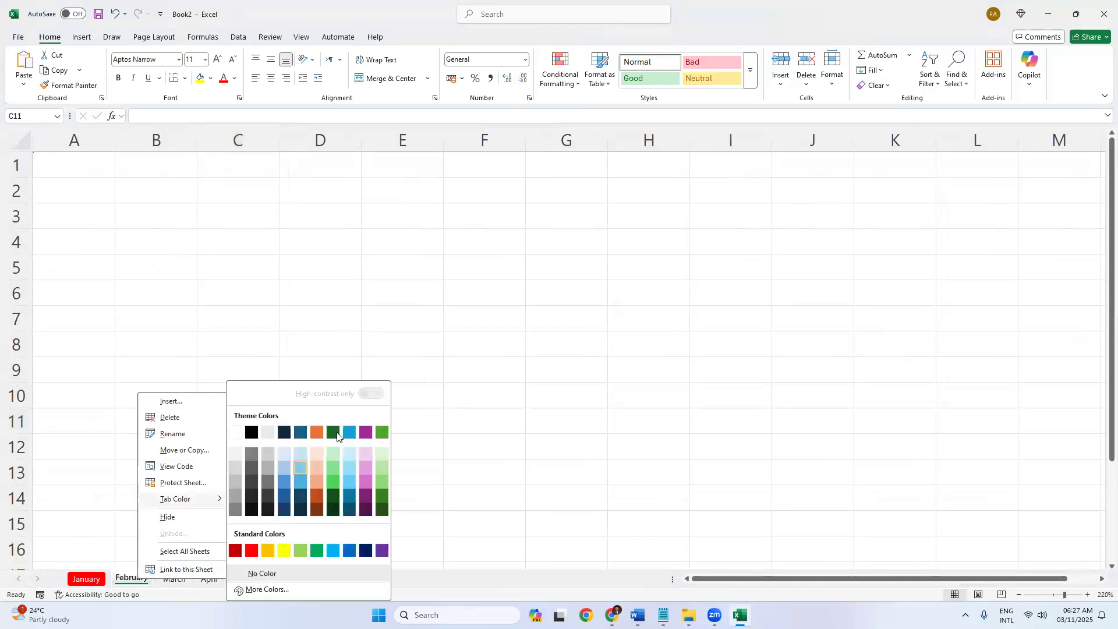
{"action": "key", "text": "Escape"}
{"action": "left_click", "coordinate": [173, 580]}
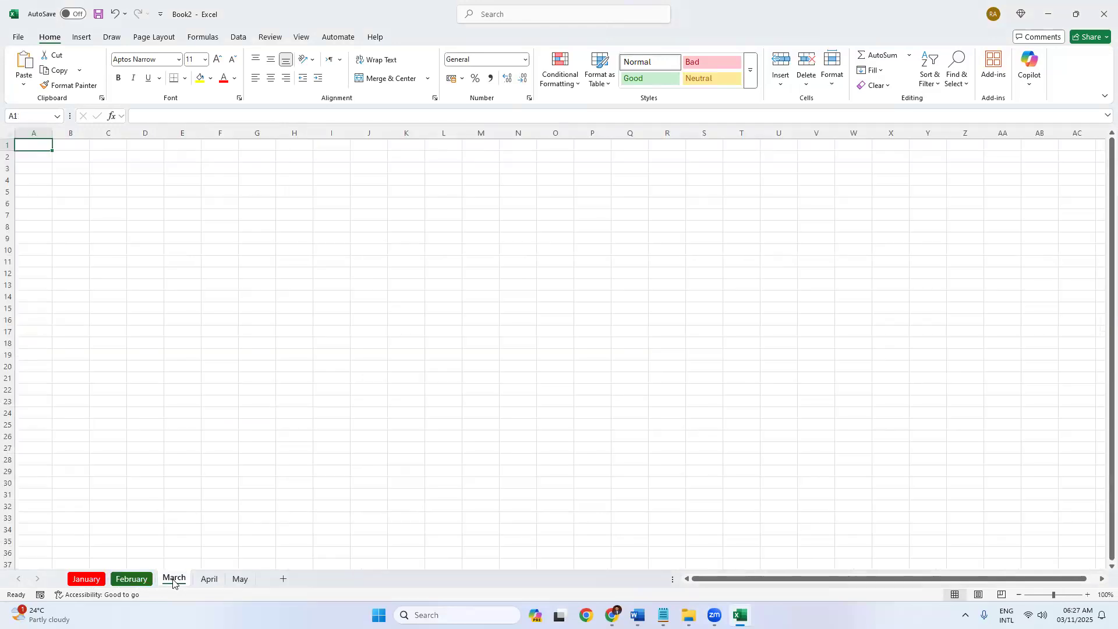
{"action": "right_click", "coordinate": [173, 580]}
{"action": "mouse_move", "coordinate": [226, 499]}
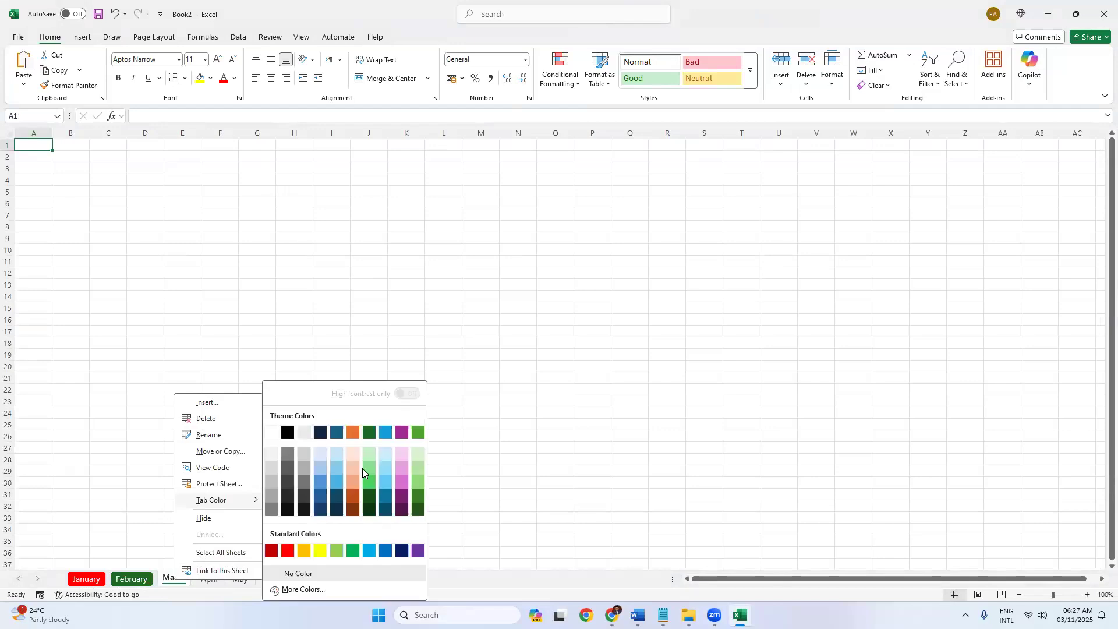
{"action": "left_click", "coordinate": [353, 433]}
Colour the April tab yellow and the May tab purple.
{"action": "left_click", "coordinate": [208, 579]}
{"action": "right_click", "coordinate": [207, 578]}
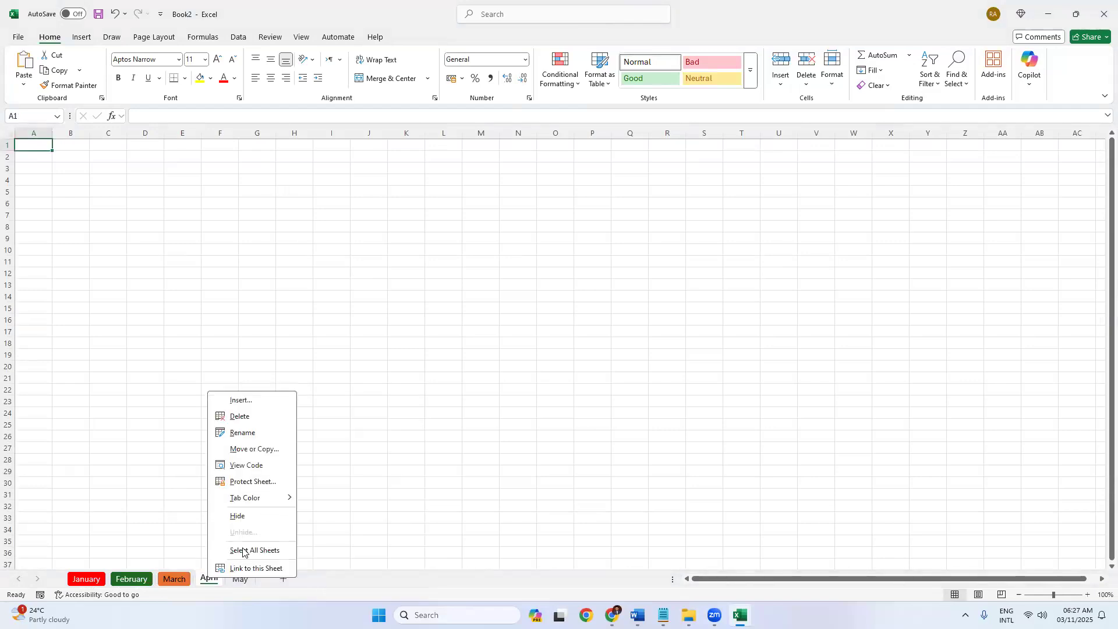
{"action": "mouse_move", "coordinate": [255, 500]}
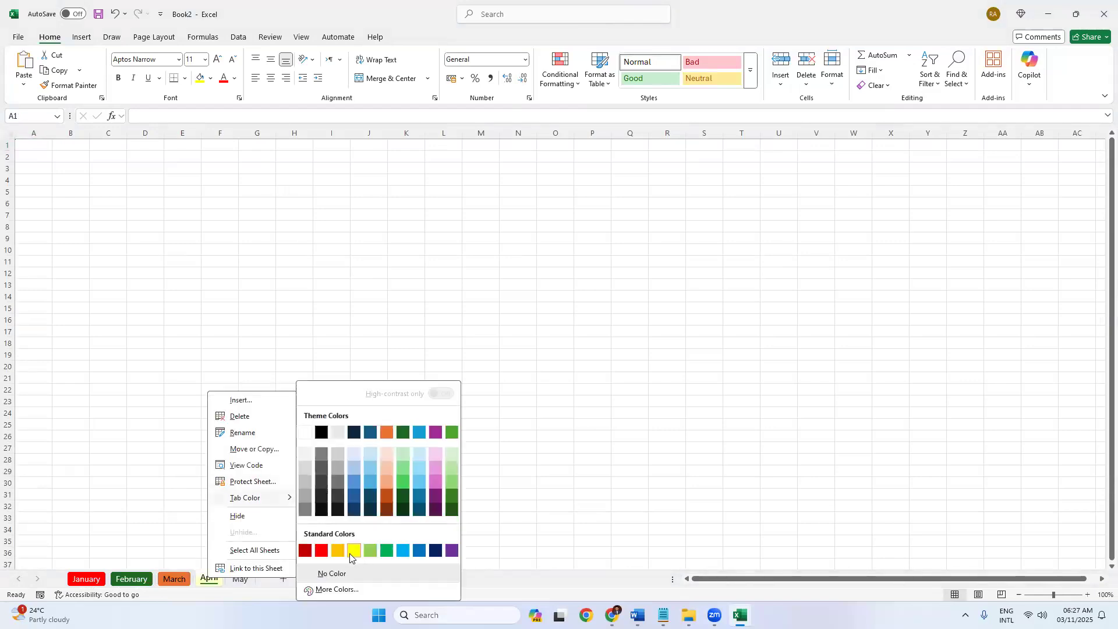
{"action": "left_click", "coordinate": [353, 548]}
{"action": "right_click", "coordinate": [239, 581]}
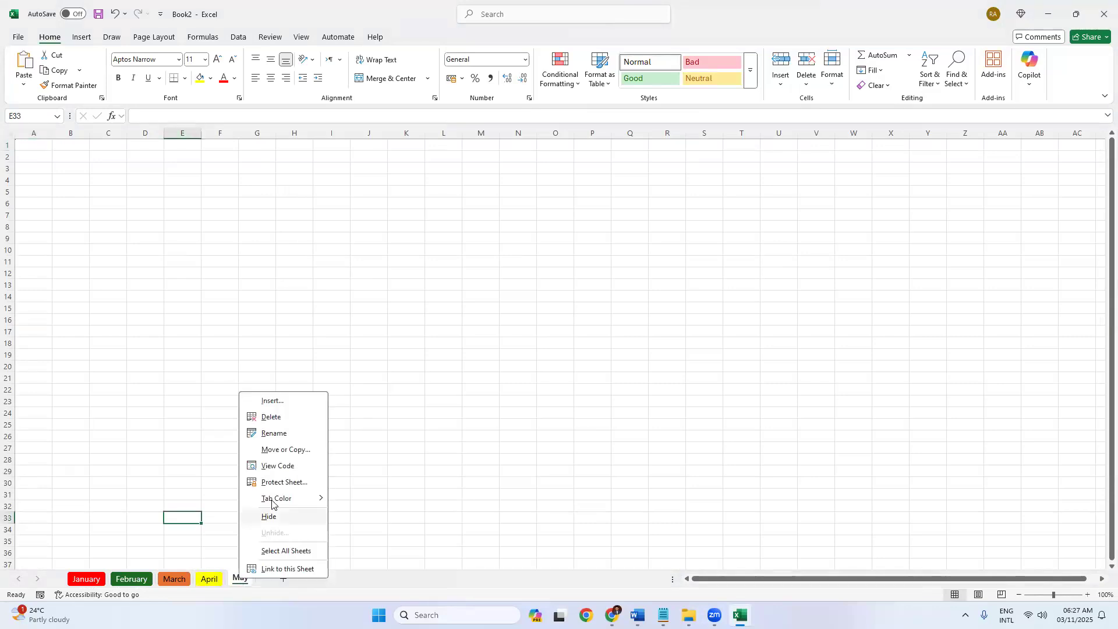
{"action": "mouse_move", "coordinate": [292, 498]}
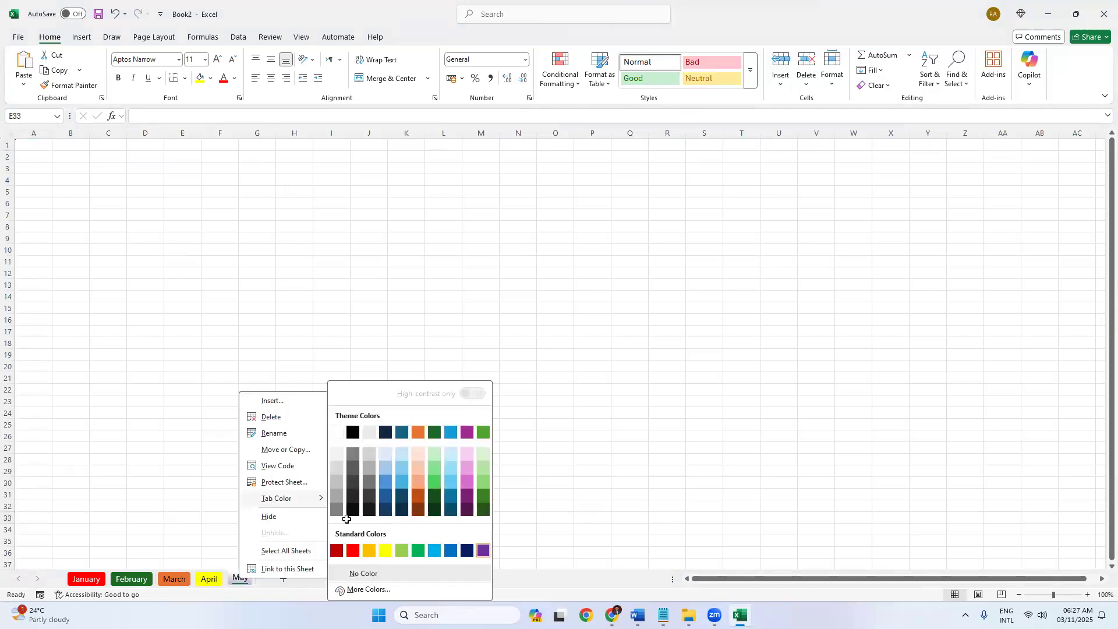
{"action": "left_click", "coordinate": [483, 551]}
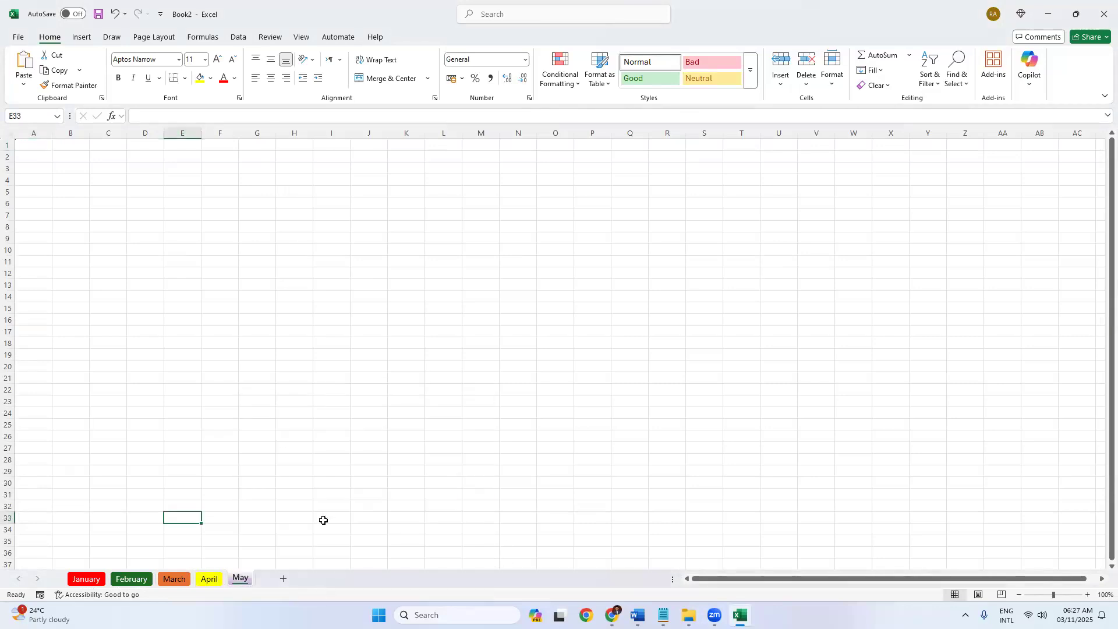
Check the January and February sheets, leaving February's tab unchanged, then return to May.
{"action": "left_click", "coordinate": [95, 579]}
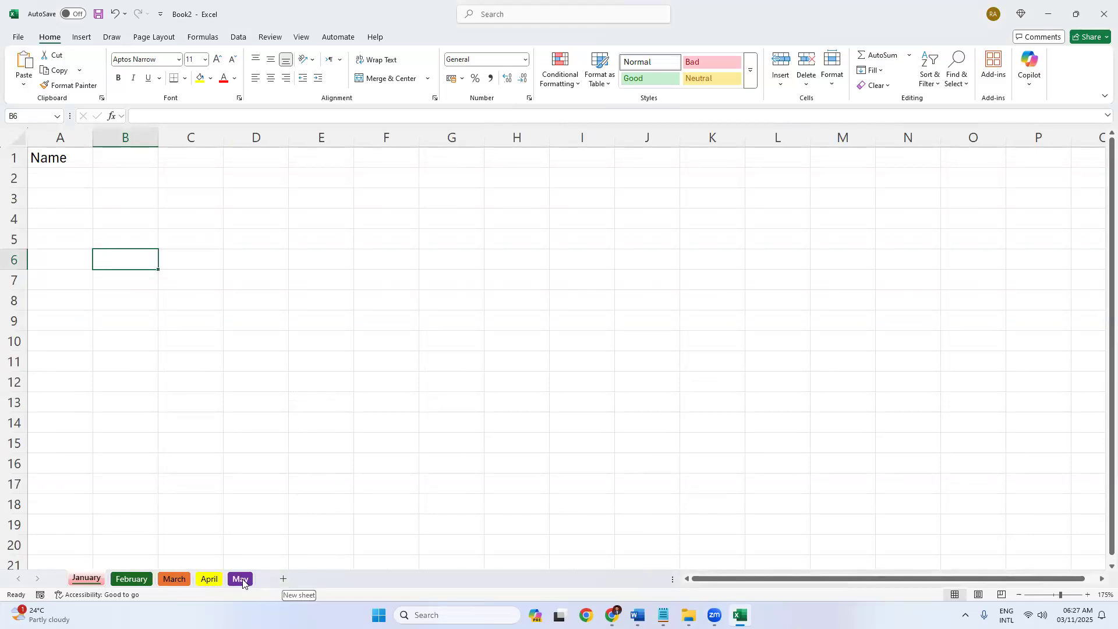
{"action": "left_click", "coordinate": [131, 579]}
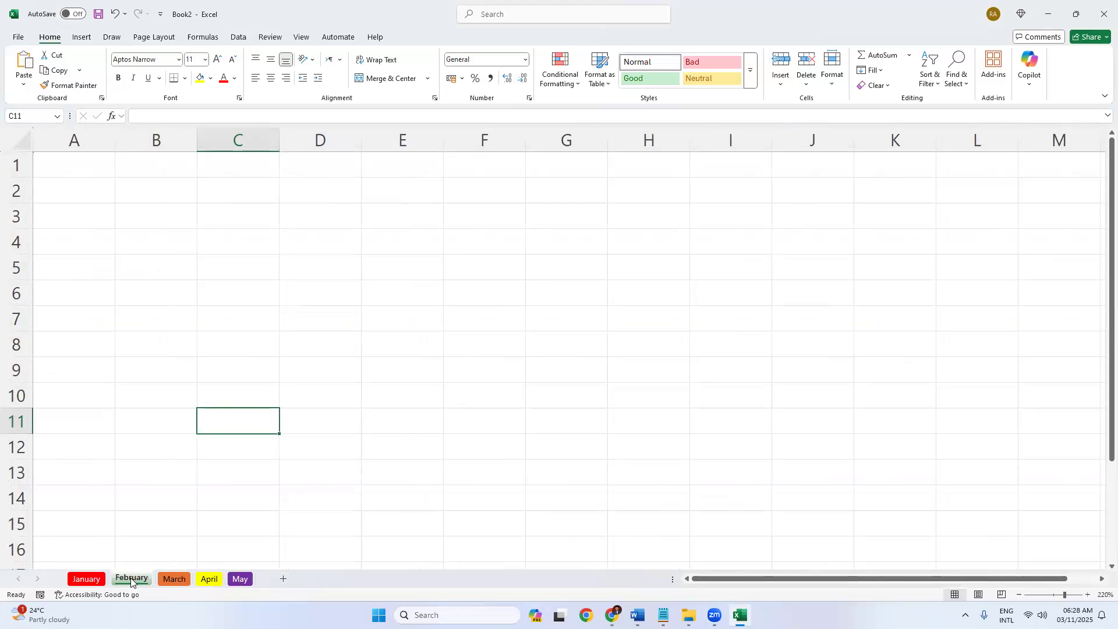
{"action": "right_click", "coordinate": [131, 580]}
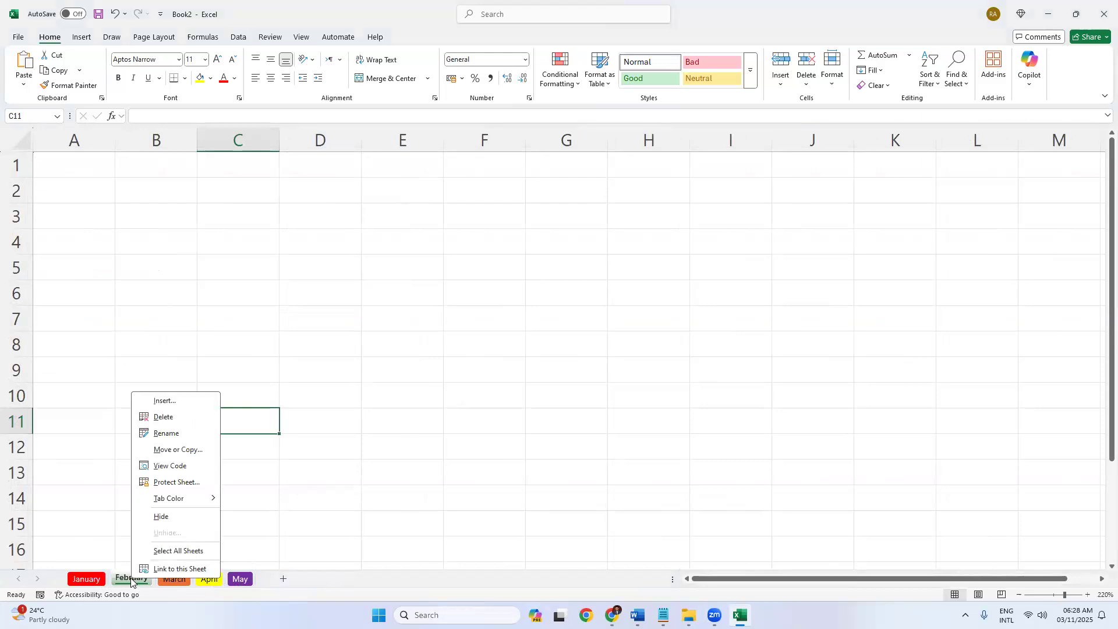
{"action": "mouse_move", "coordinate": [157, 502]}
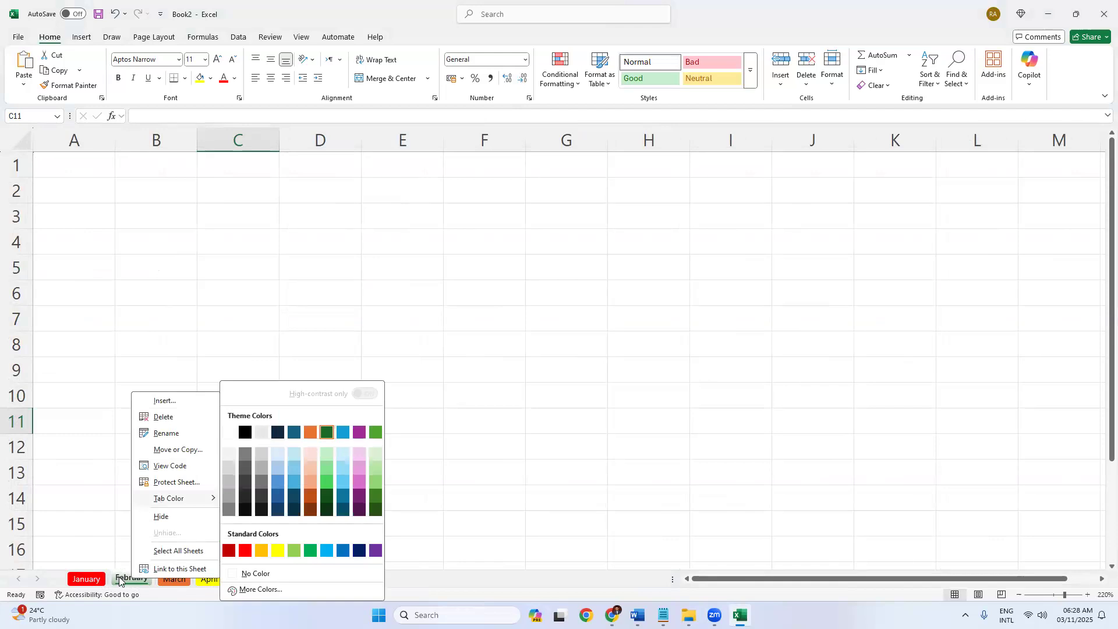
{"action": "left_click", "coordinate": [222, 584]}
{"action": "left_click", "coordinate": [236, 582]}
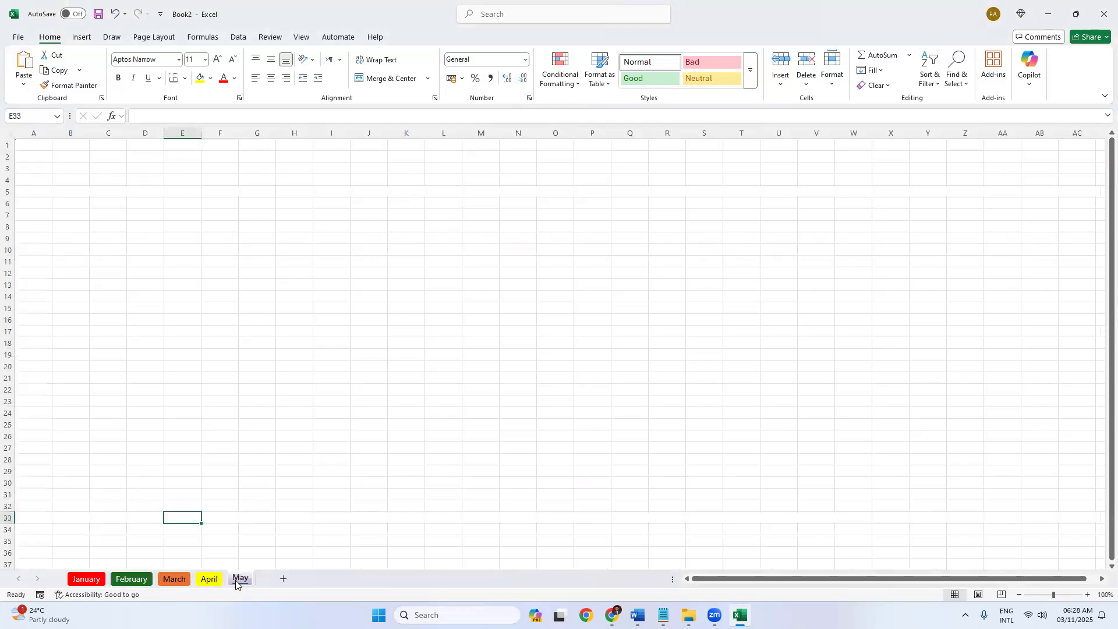
Delete the May sheet and enter a person's name in April's cell A1.
{"action": "right_click", "coordinate": [236, 583]}
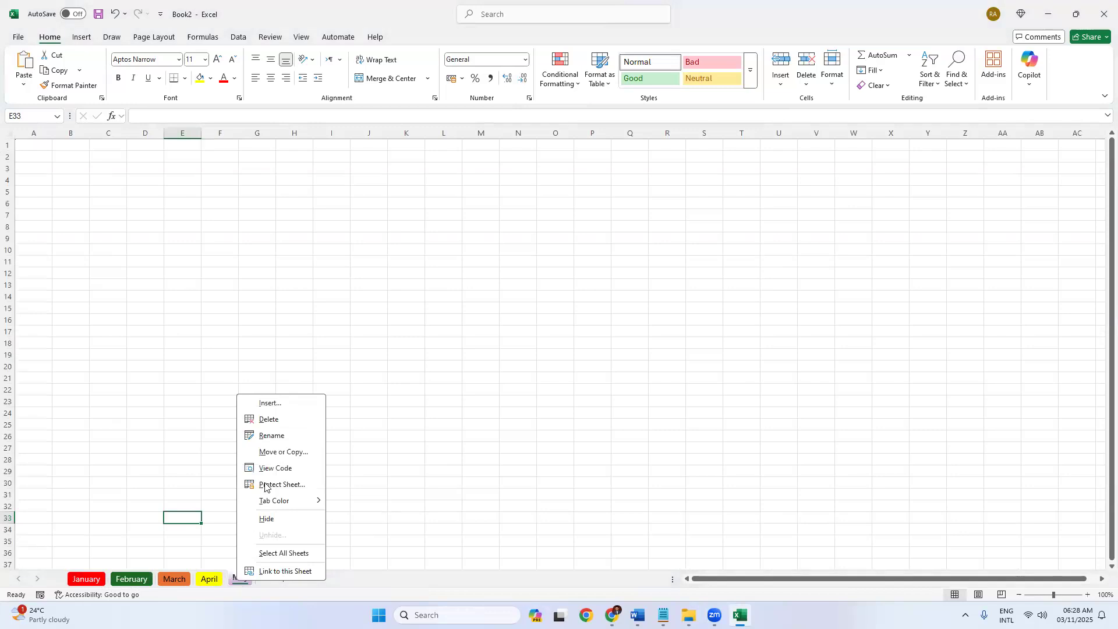
{"action": "left_click", "coordinate": [269, 421]}
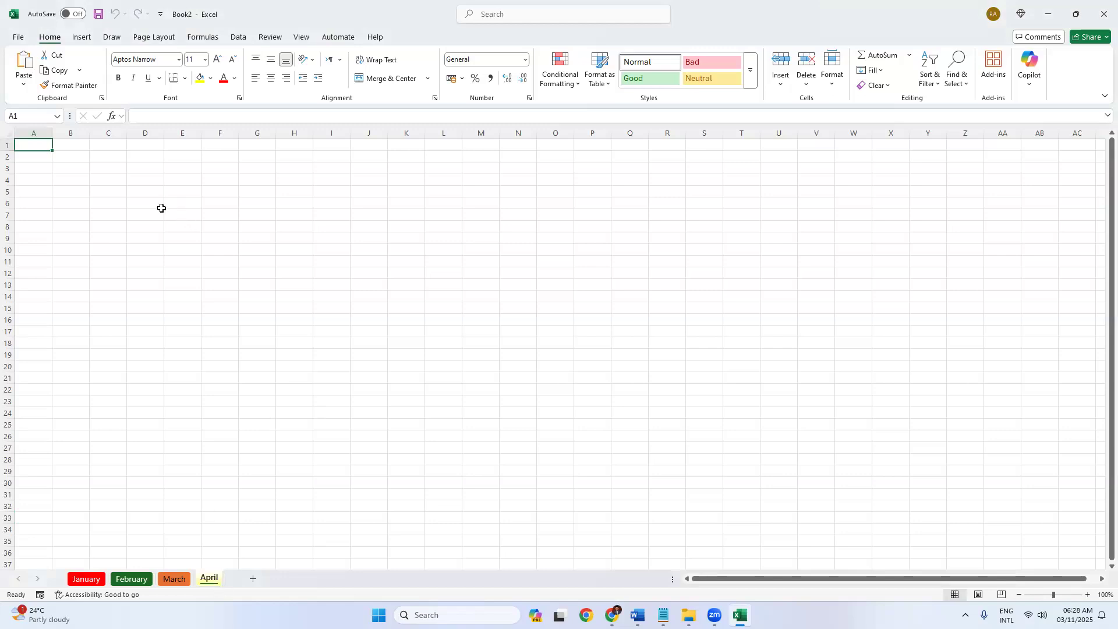
{"action": "type", "text": "Habib"}
{"action": "key", "text": "Return"}
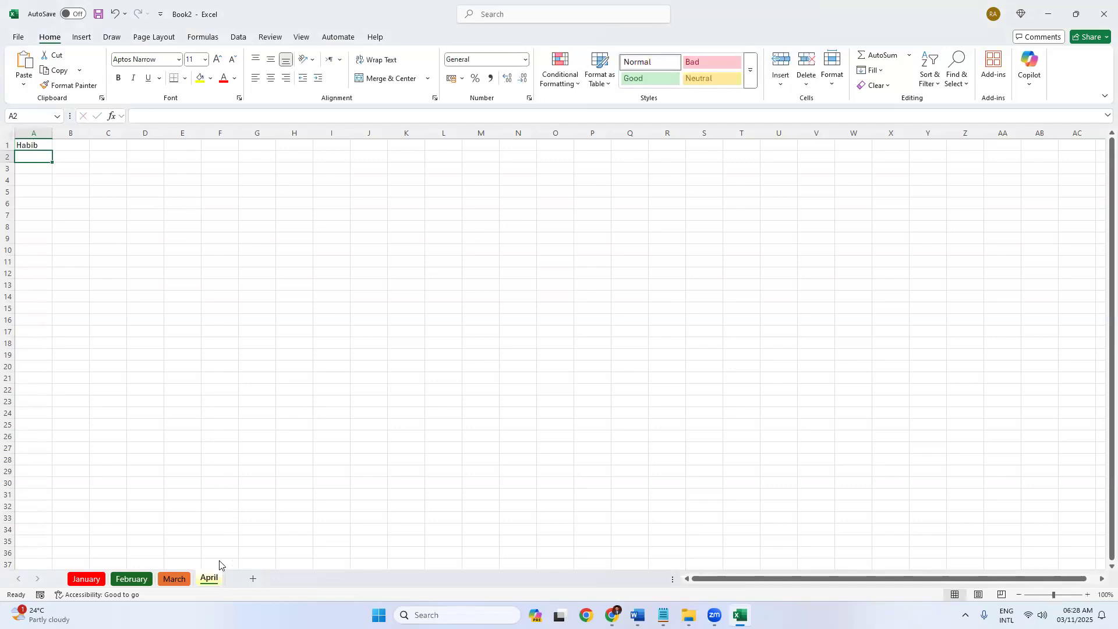
Start deleting the April sheet but cancel, then clear the name from cell A1.
{"action": "right_click", "coordinate": [217, 578]}
{"action": "left_click", "coordinate": [251, 420]}
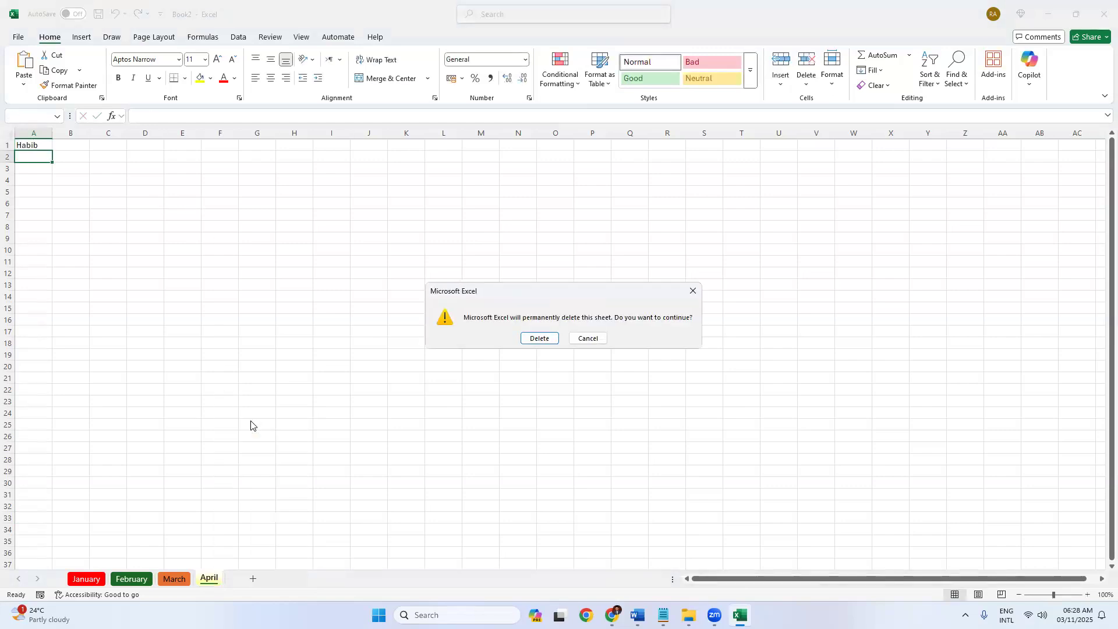
{"action": "left_click_drag", "start_coordinate": [493, 297], "coordinate": [360, 297]}
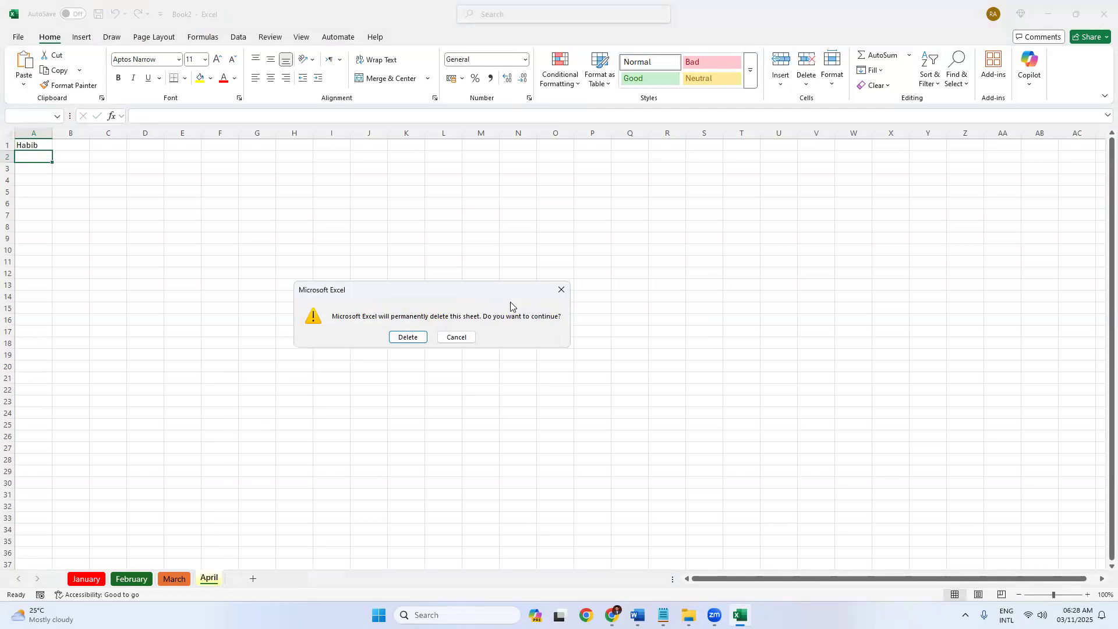
{"action": "left_click", "coordinate": [456, 337]}
{"action": "left_click", "coordinate": [33, 148]}
{"action": "key", "text": "Delete"}
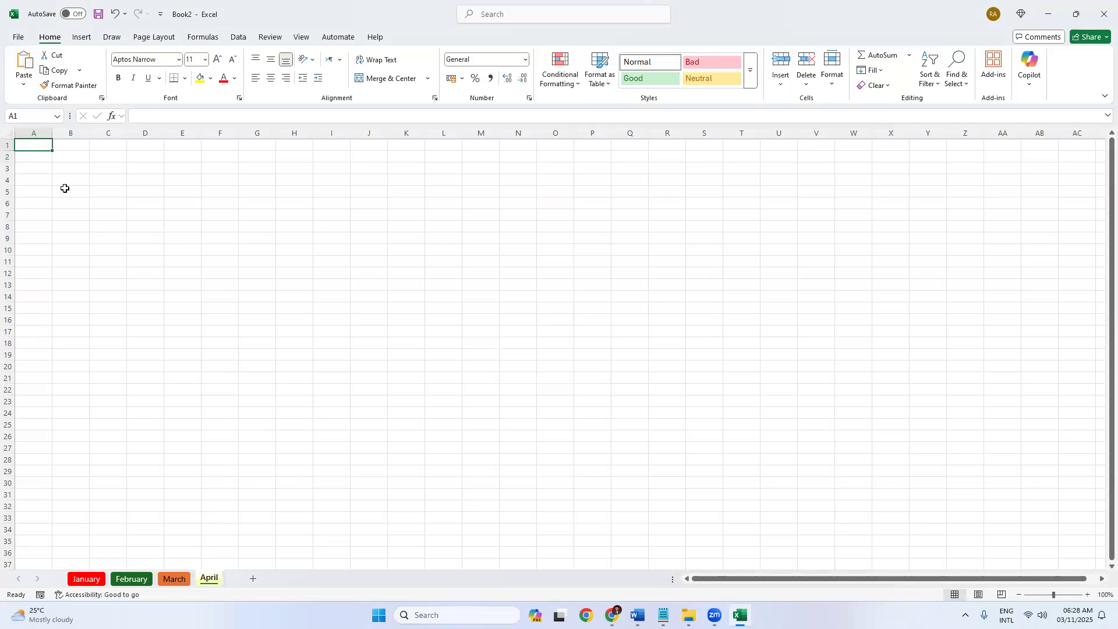
Zoom the April sheet in to about 214% and scroll back up to row 1.
{"action": "left_click", "coordinate": [167, 341]}
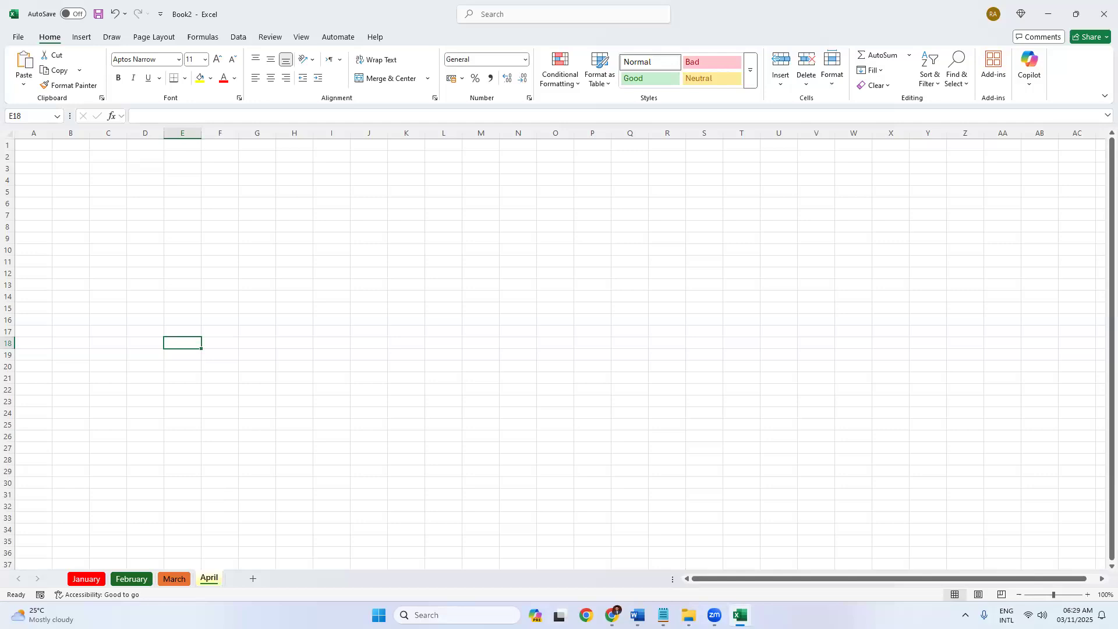
{"action": "mouse_move", "coordinate": [1054, 595]}
{"action": "left_mouse_down"}
{"action": "mouse_move", "coordinate": [1070, 595]}
{"action": "mouse_move", "coordinate": [1037, 595]}
{"action": "mouse_move", "coordinate": [1067, 596]}
{"action": "left_mouse_up"}
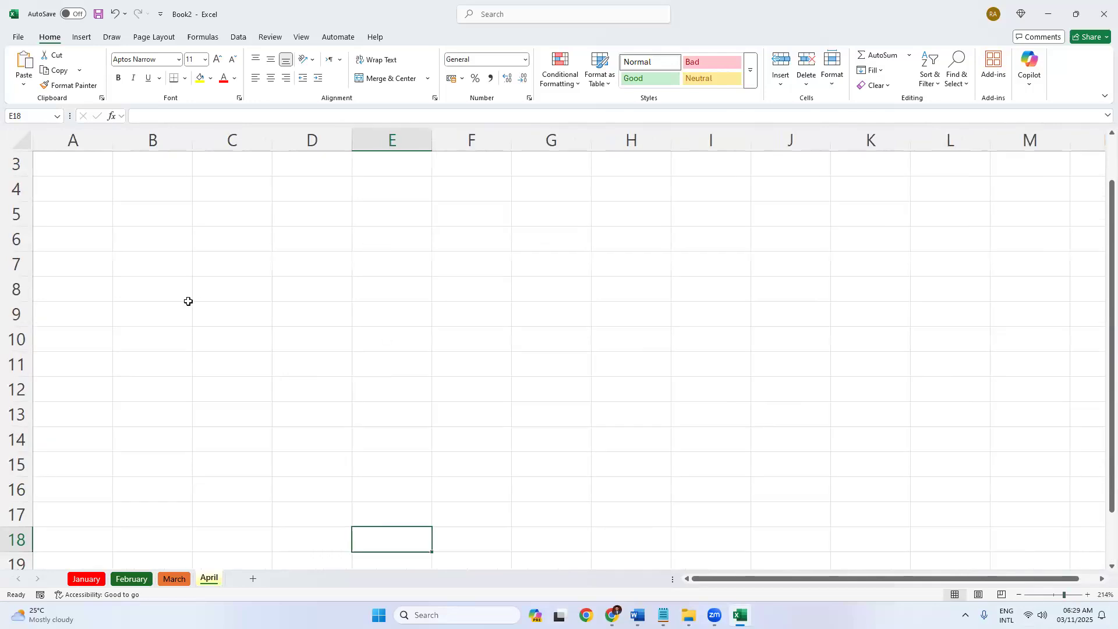
{"action": "left_click_drag", "start_coordinate": [1103, 239], "coordinate": [1081, 372]}
{"action": "left_click_drag", "start_coordinate": [752, 579], "coordinate": [123, 274]}
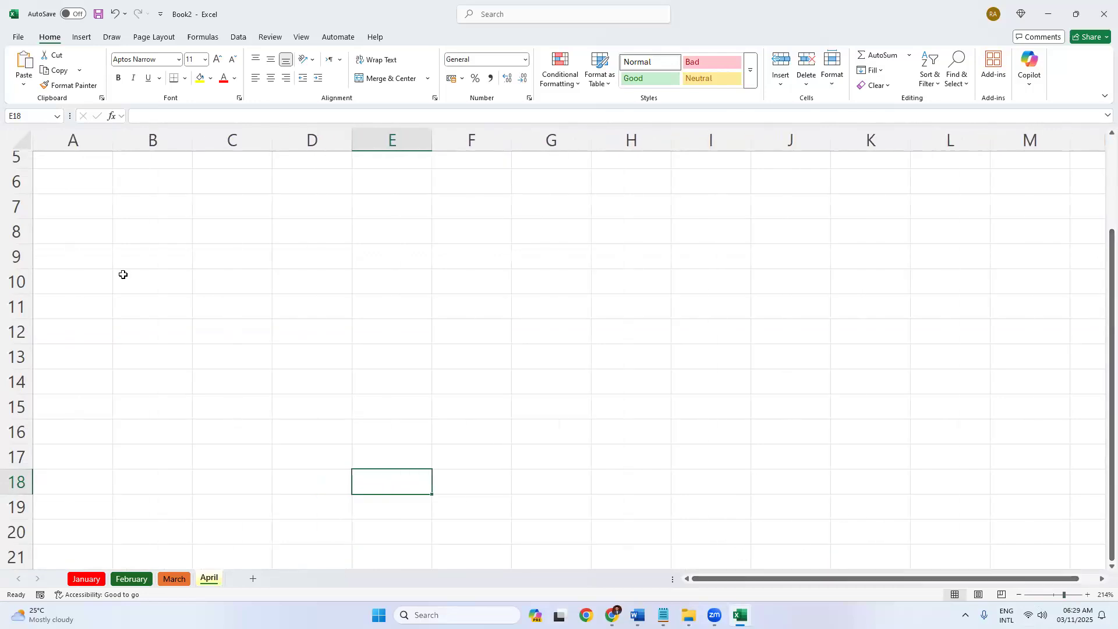
{"action": "scroll", "coordinate": [123, 274], "scroll_direction": "up", "scroll_amount": 2}
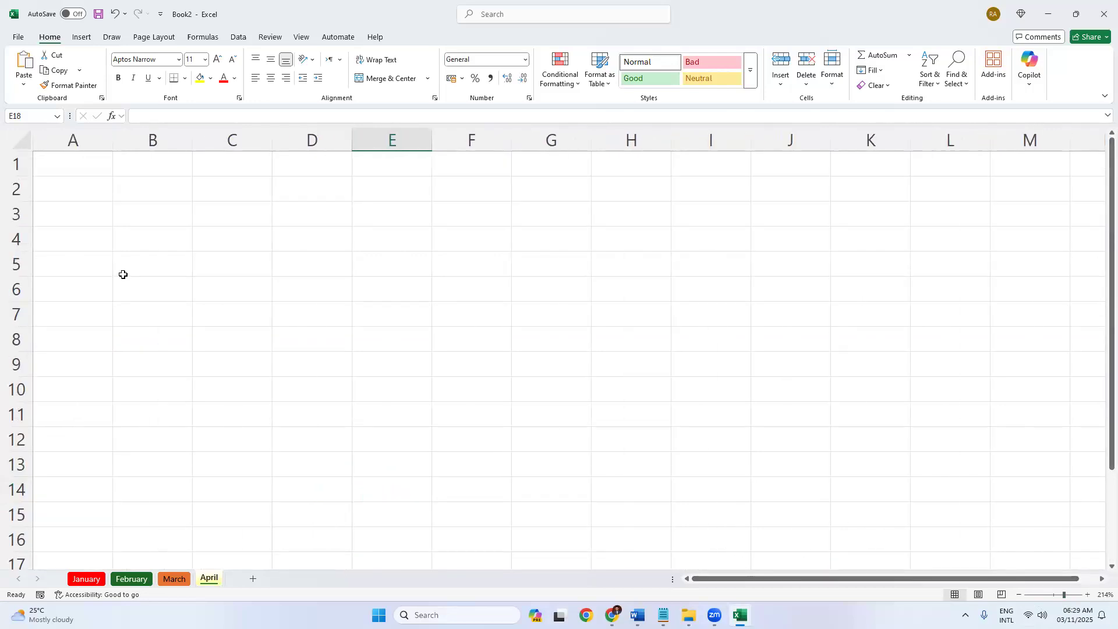
{"action": "left_click", "coordinate": [282, 210]}
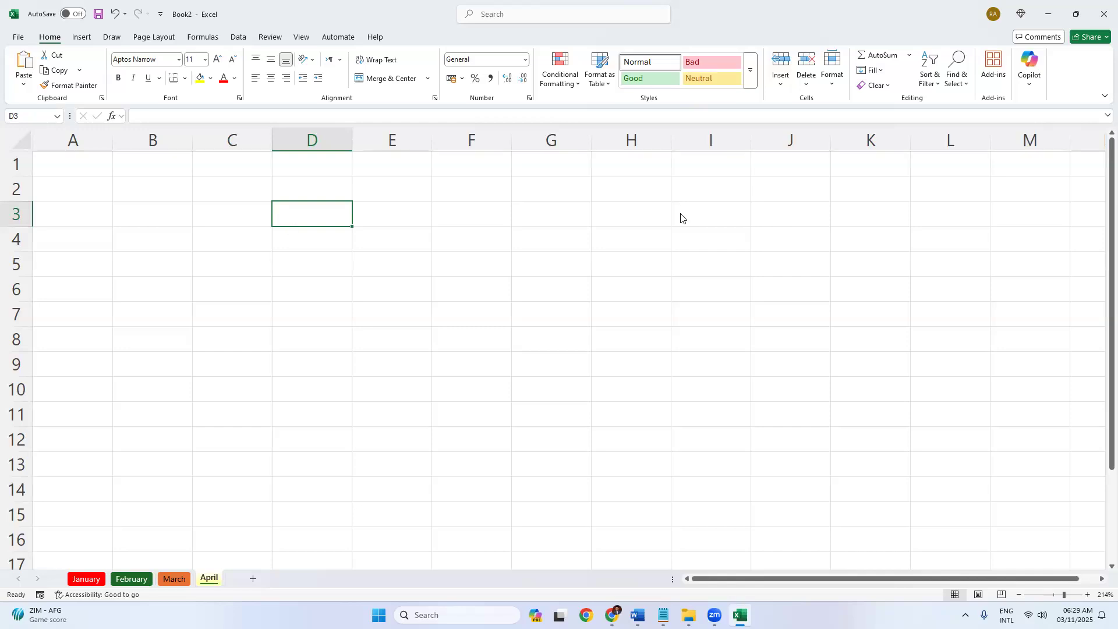
{"action": "key", "text": "ctrl+n"}
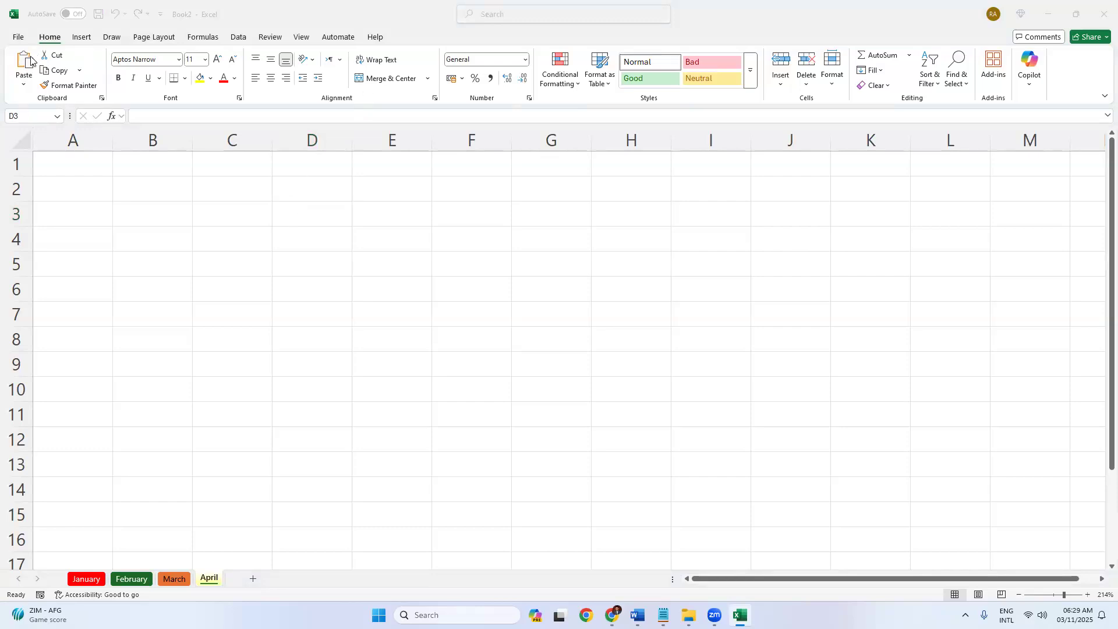
{"action": "left_click", "coordinate": [147, 202]}
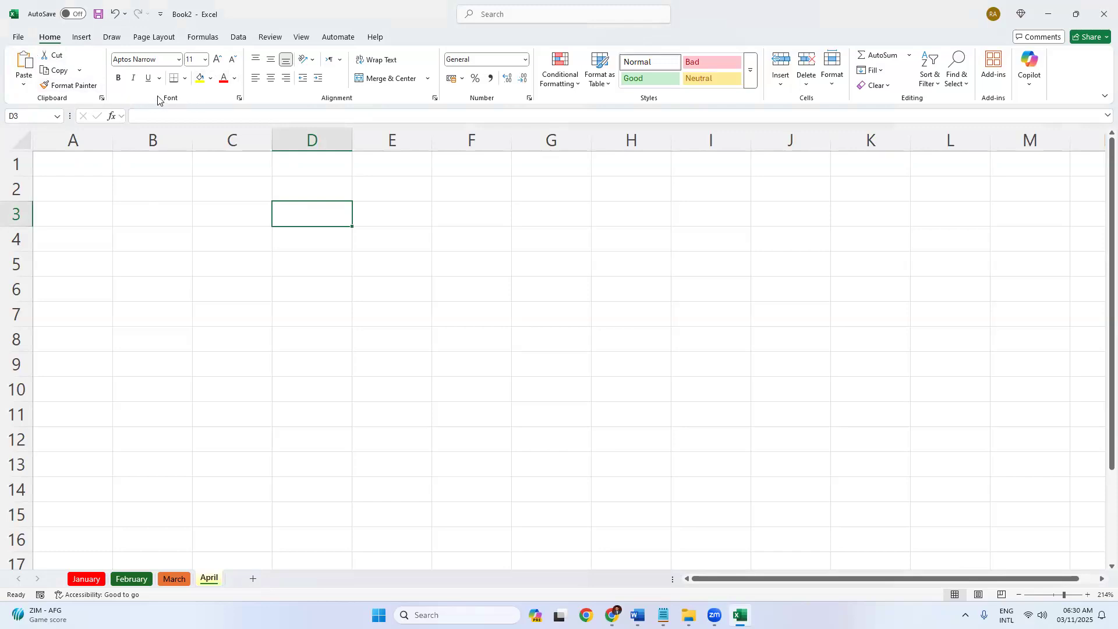
{"action": "left_click", "coordinate": [185, 80]}
{"action": "left_click", "coordinate": [185, 82]}
{"action": "left_click_drag", "start_coordinate": [99, 170], "coordinate": [472, 265]}
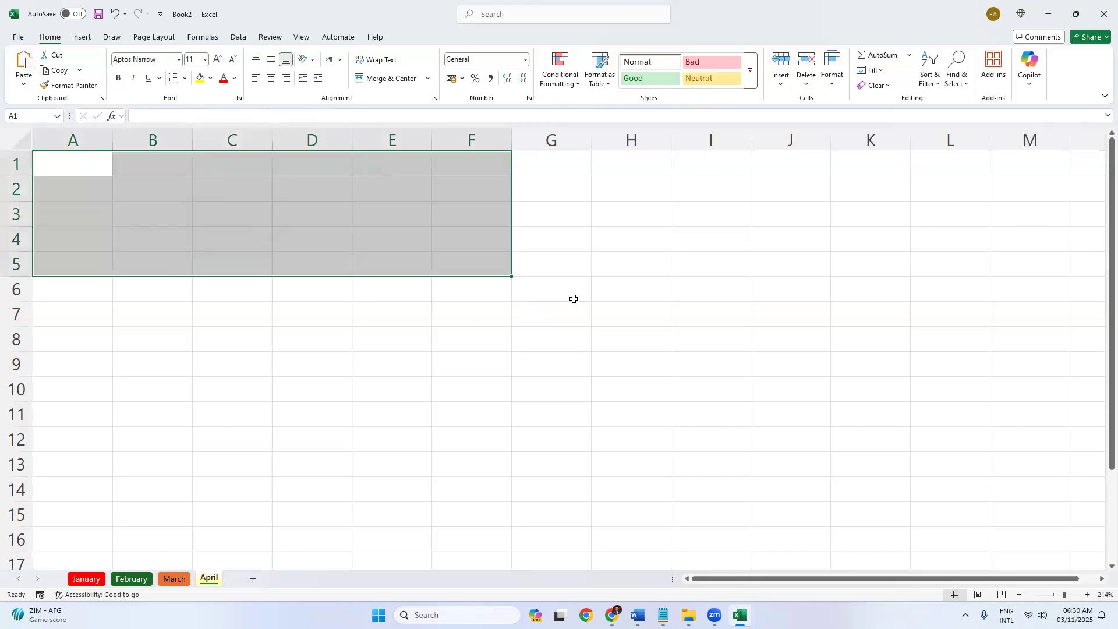
{"action": "left_click", "coordinate": [553, 292]}
{"action": "scroll", "coordinate": [409, 335], "scroll_direction": "down", "scroll_amount": 3, "text": "ctrl"}
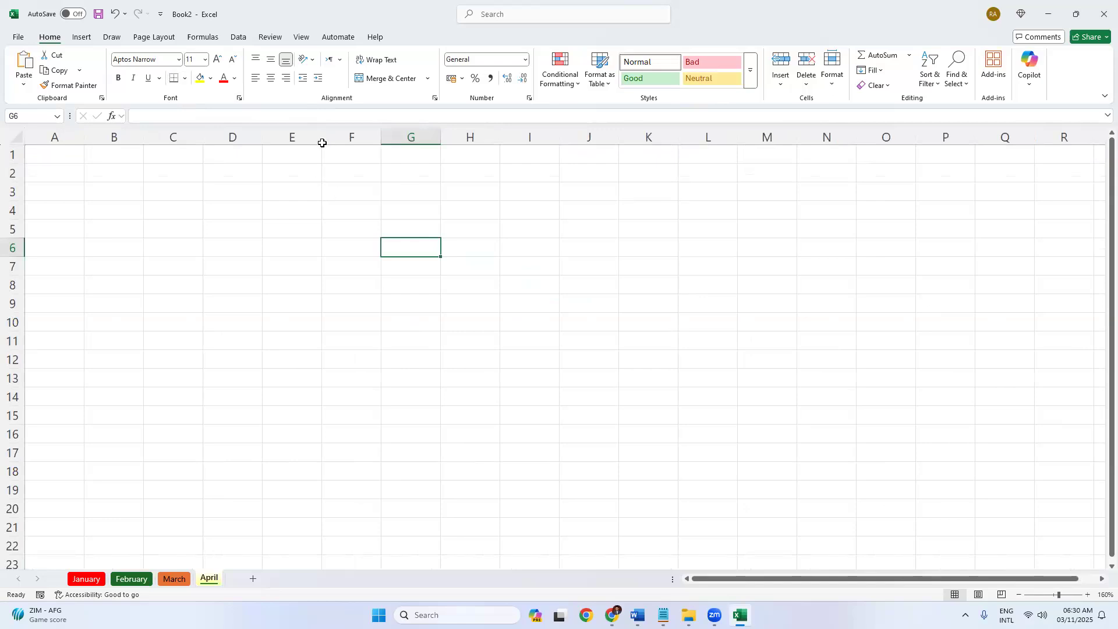
{"action": "left_click_drag", "start_coordinate": [60, 157], "coordinate": [588, 474]}
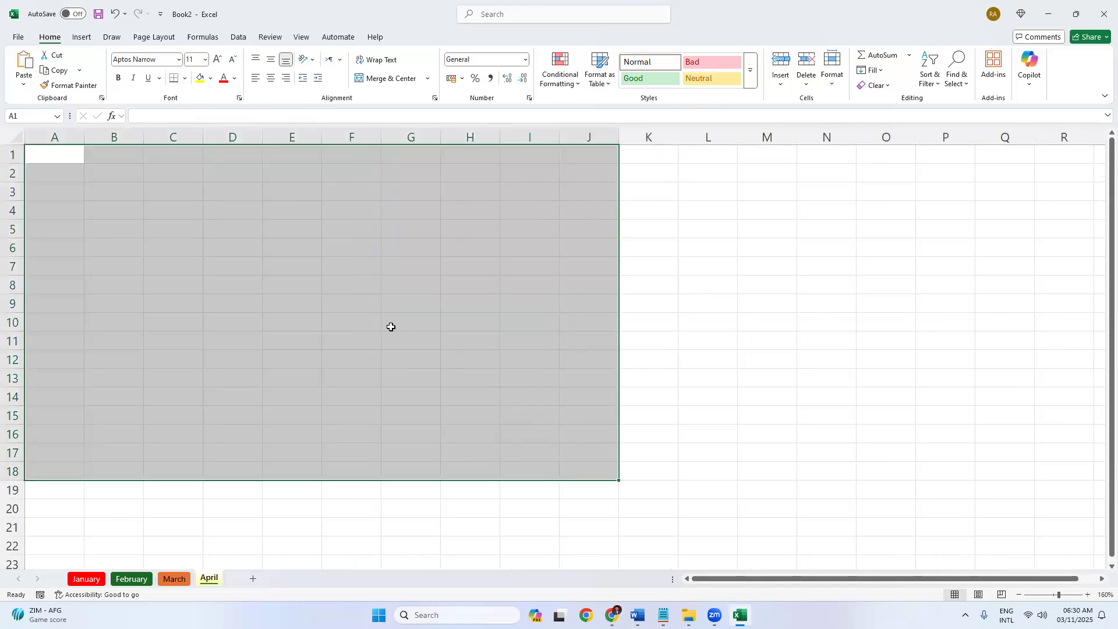
{"action": "left_click", "coordinate": [390, 325]}
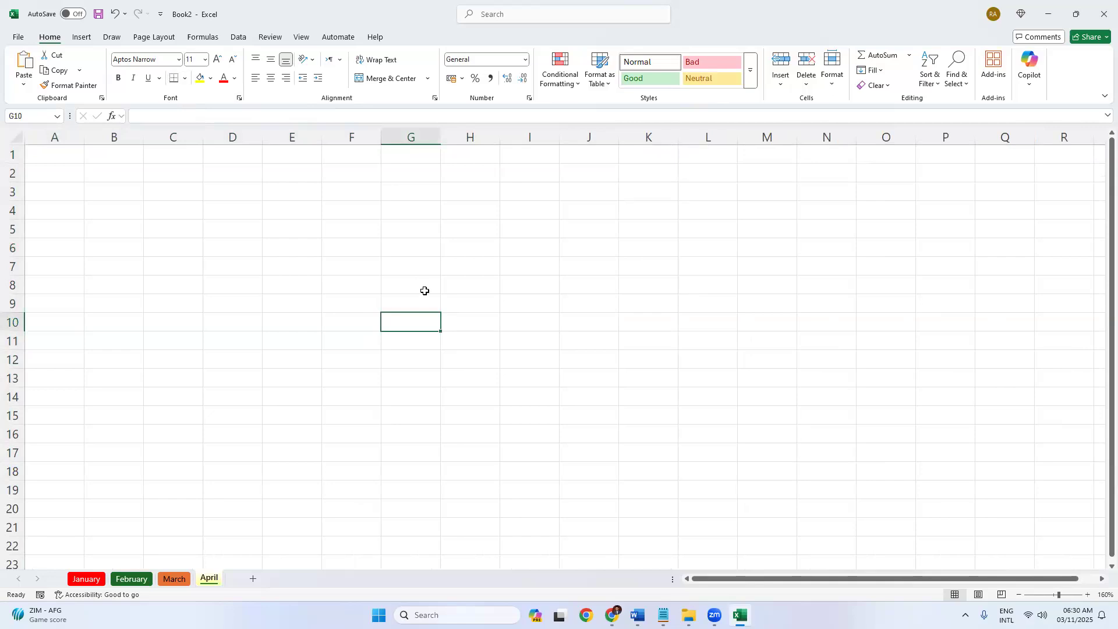
Enter headers Name, Department and Session in A1:C1 and widen column B to fit.
{"action": "left_click", "coordinate": [70, 158]}
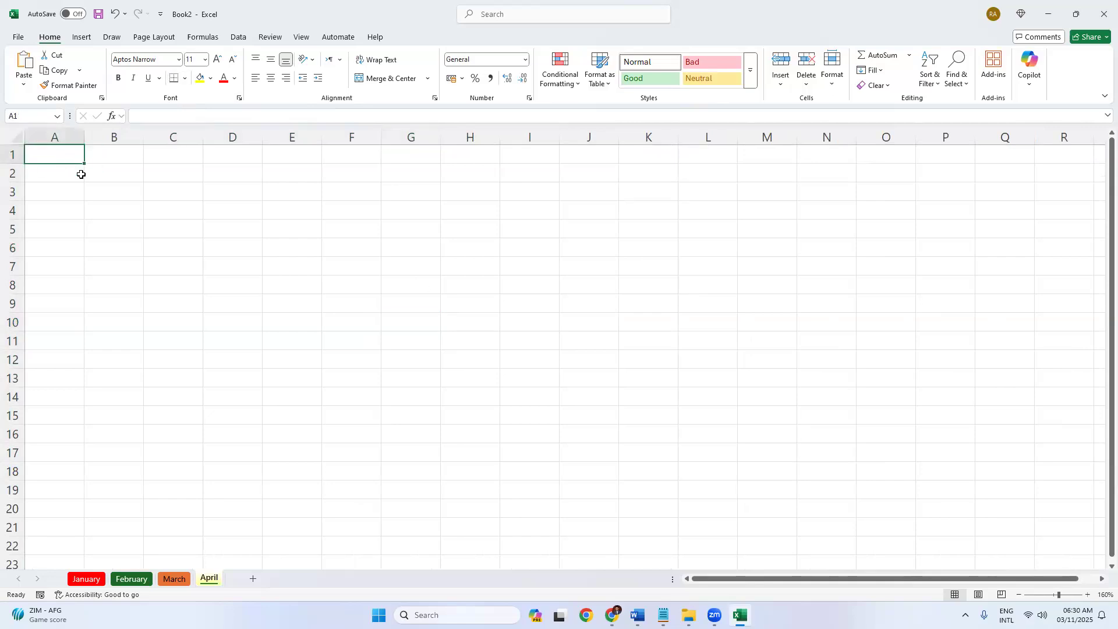
{"action": "type", "text": "Name"}
{"action": "key", "text": "Tab"}
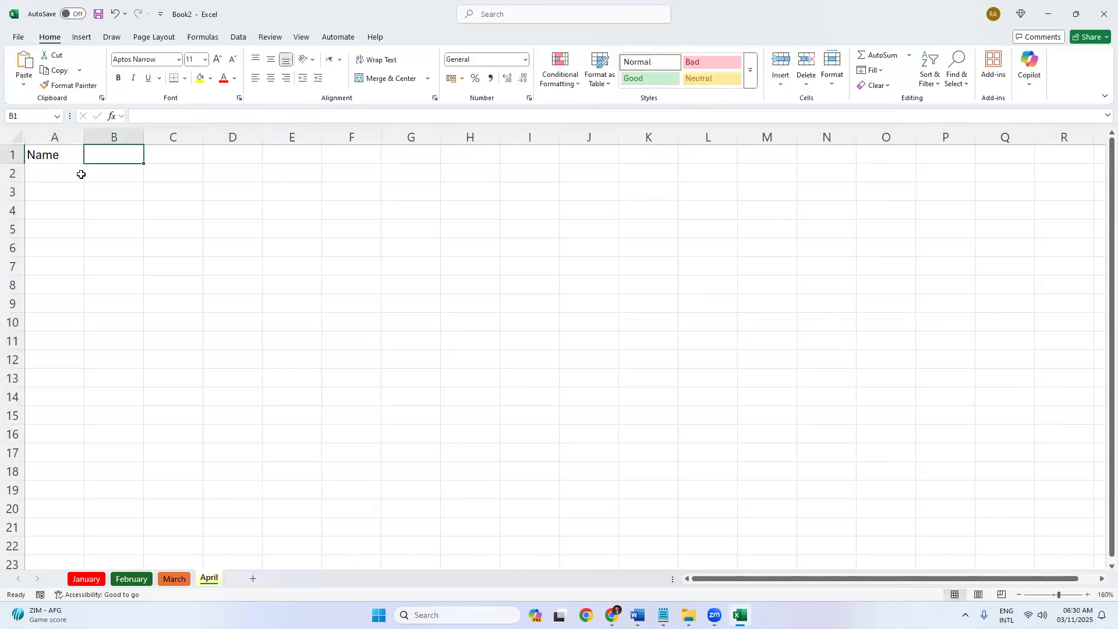
{"action": "type", "text": "Depar"}
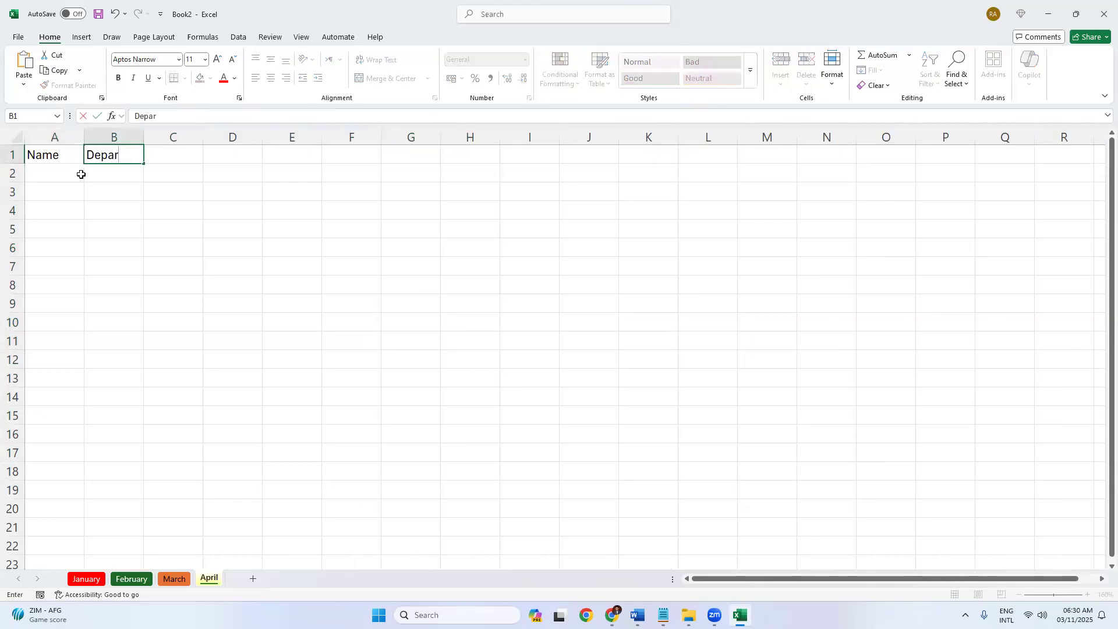
{"action": "type", "text": "tmene"}
{"action": "key", "text": "BackSpace"}
{"action": "key", "text": "BackSpace"}
{"action": "type", "text": "nt"}
{"action": "key", "text": "Tab"}
{"action": "type", "text": "Se"}
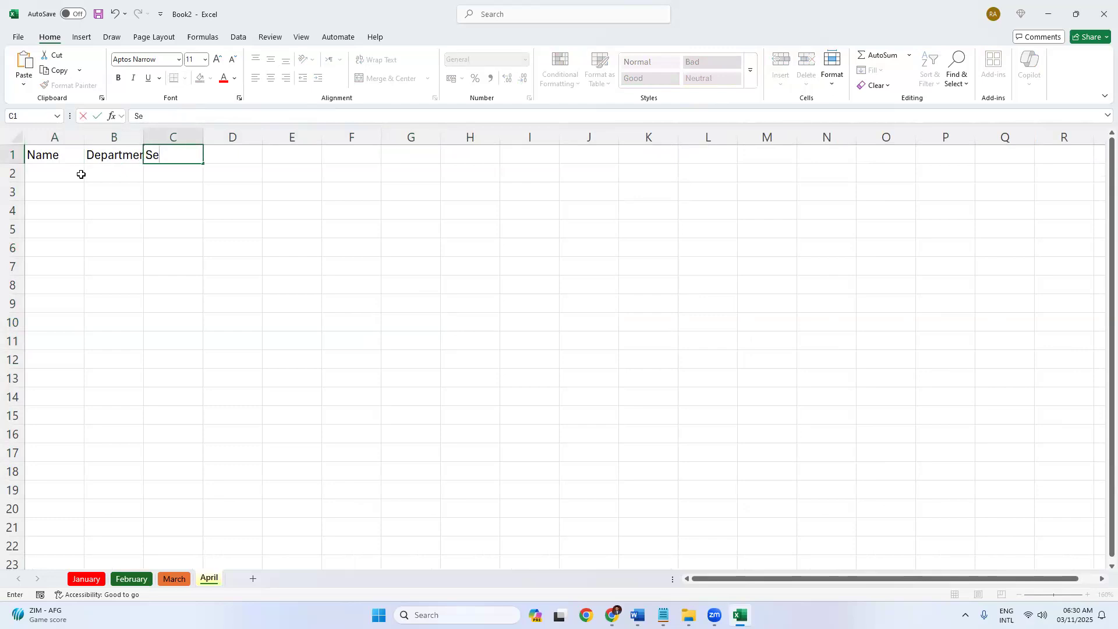
{"action": "type", "text": "ssion"}
{"action": "left_click", "coordinate": [128, 291]}
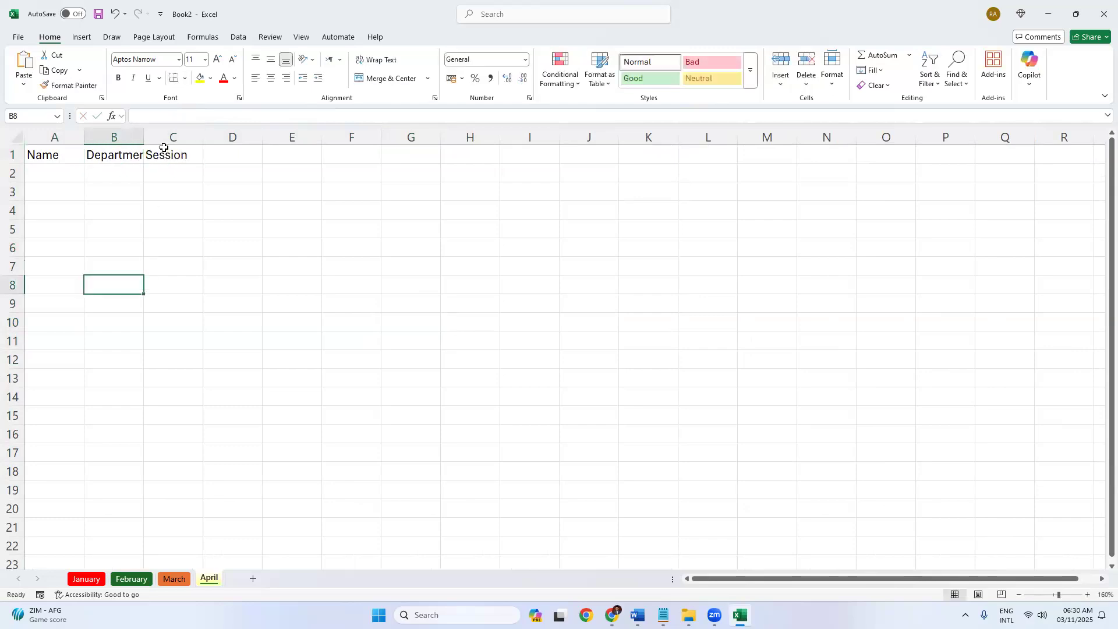
{"action": "left_click", "coordinate": [183, 190]}
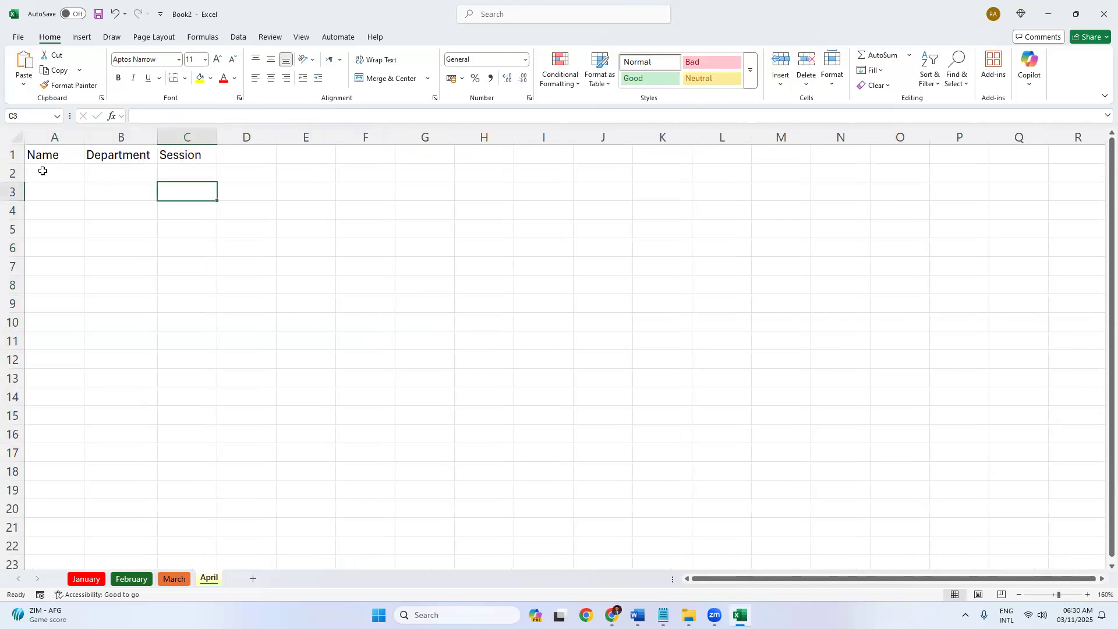
Select cells A2 through C2 and open the print preview with Ctrl+P.
{"action": "left_click", "coordinate": [42, 171]}
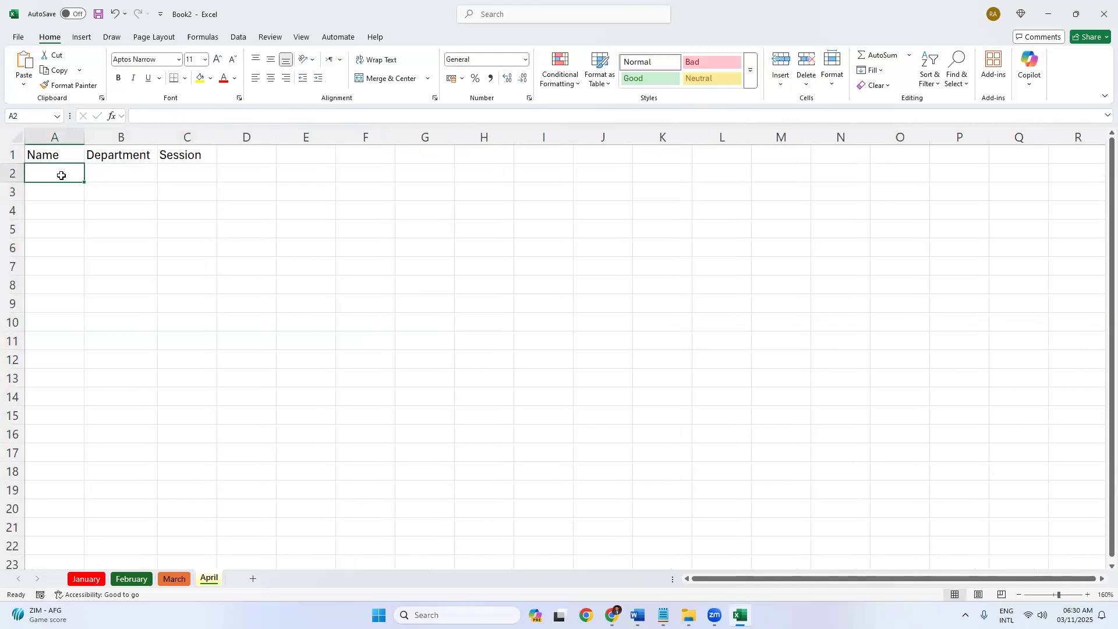
{"action": "left_click", "coordinate": [130, 175]}
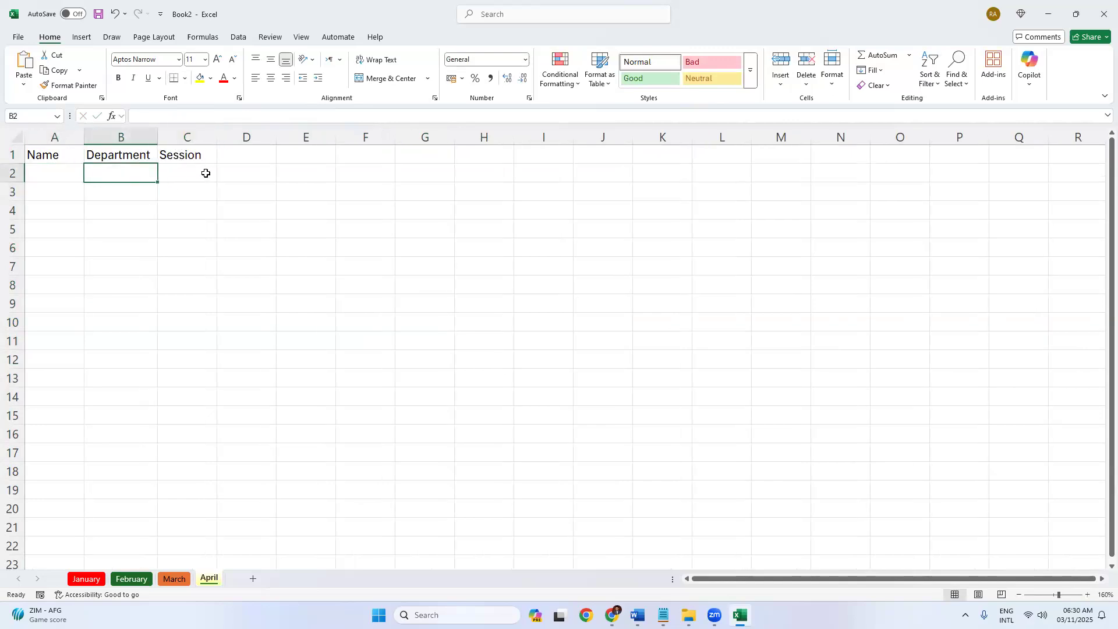
{"action": "left_click", "coordinate": [200, 173]}
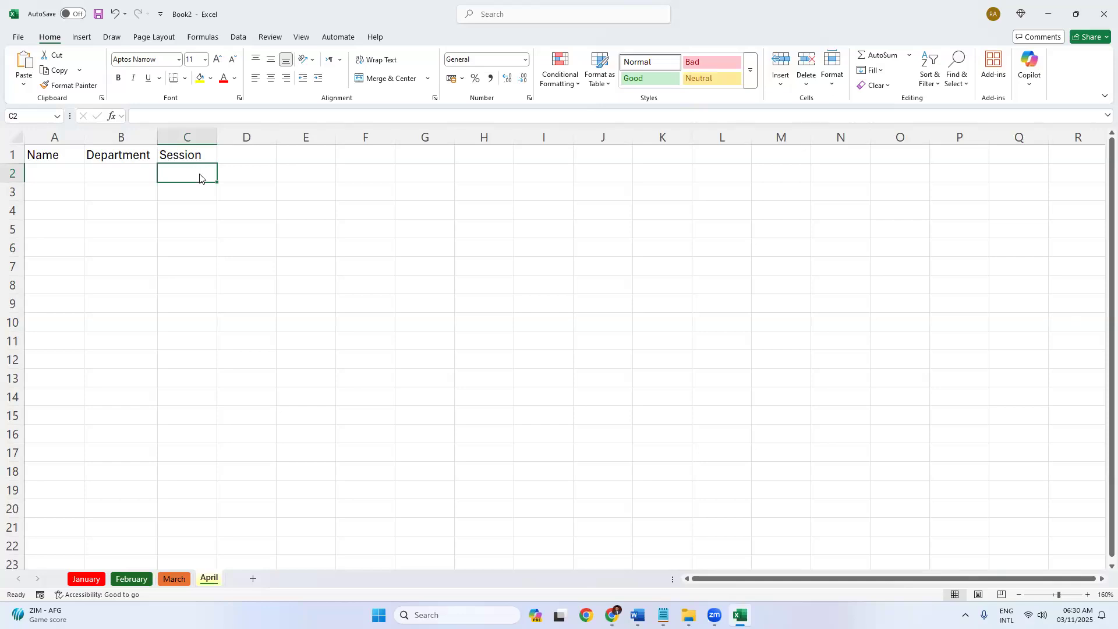
{"action": "key", "text": "ctrl+p"}
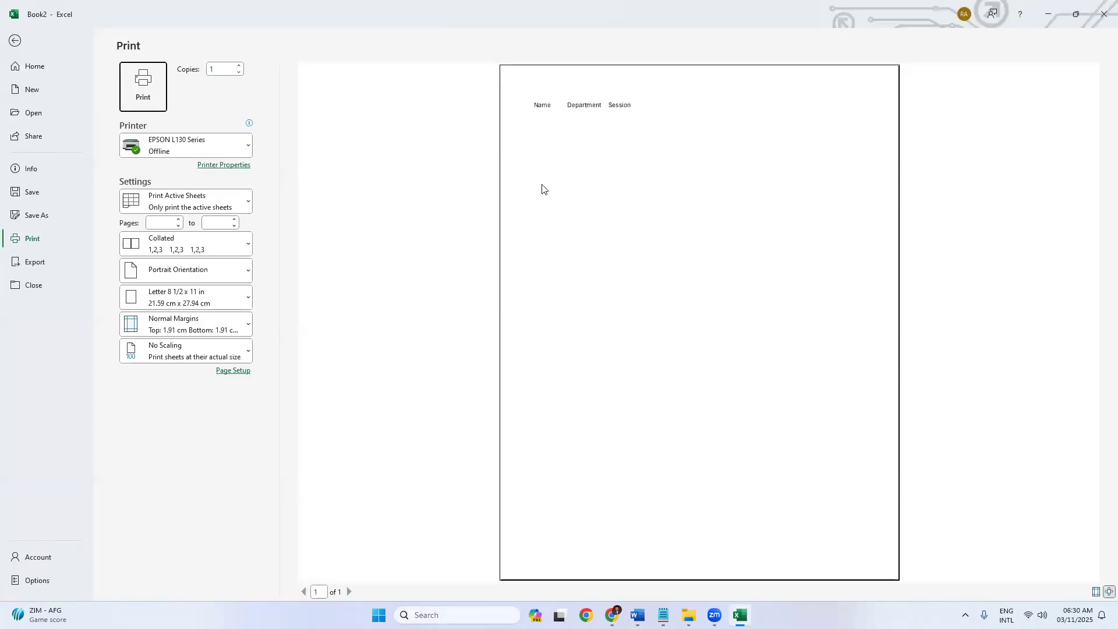
Zoom into the preview page, then go back to the April worksheet.
{"action": "left_click", "coordinate": [636, 262]}
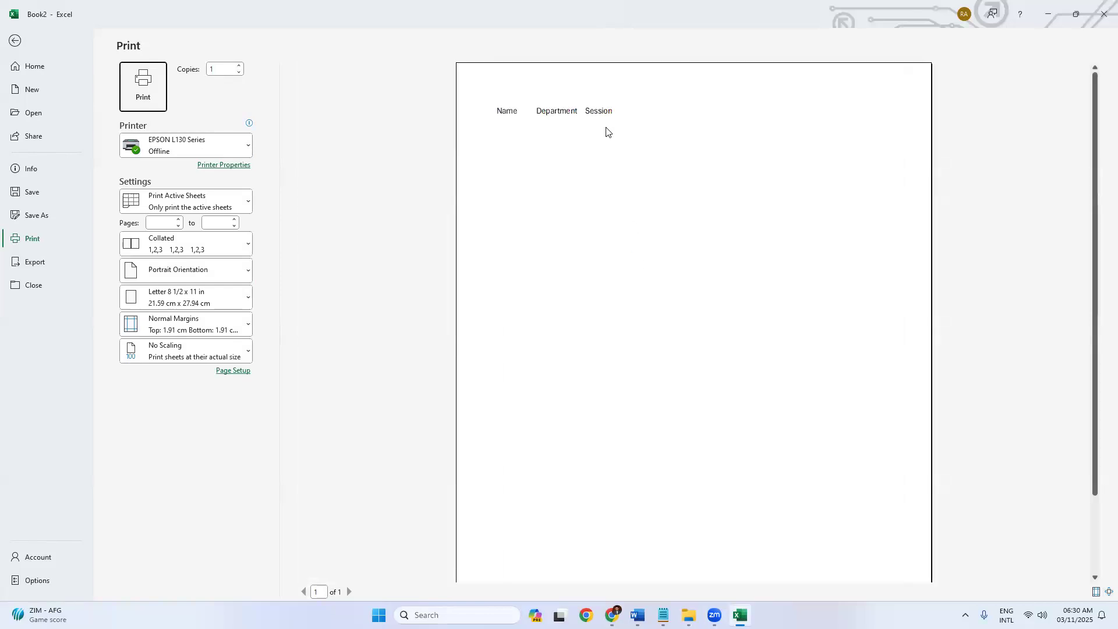
{"action": "left_click", "coordinate": [22, 48]}
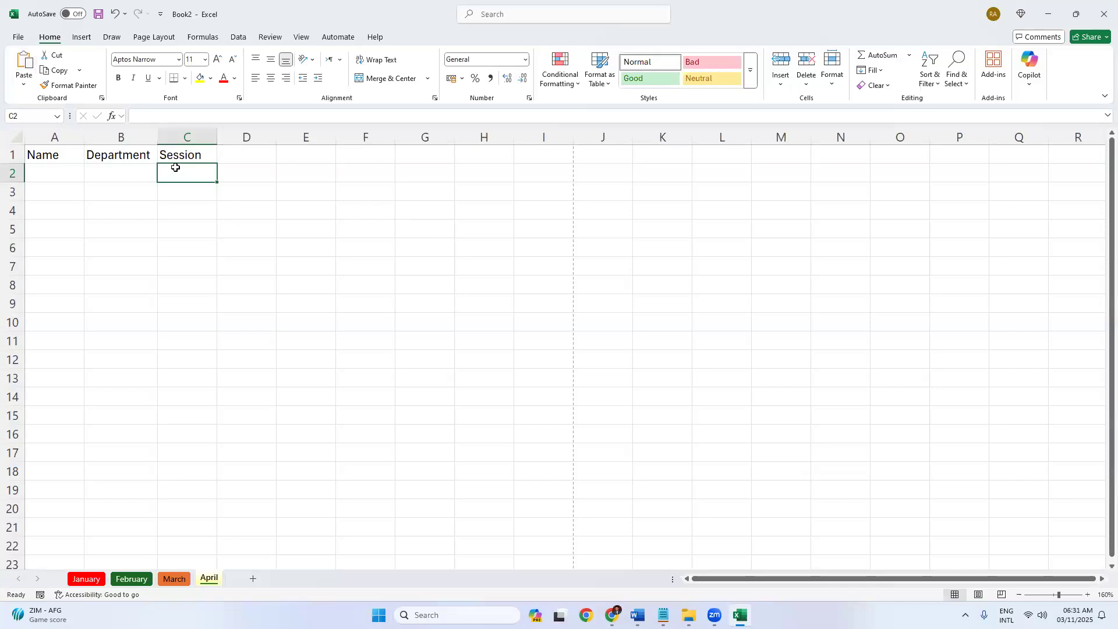
Uncheck Gridlines on the View tab for the April sheet, then select headers A1:C2.
{"action": "left_click_drag", "start_coordinate": [262, 250], "coordinate": [596, 459]}
{"action": "left_click", "coordinate": [390, 317]}
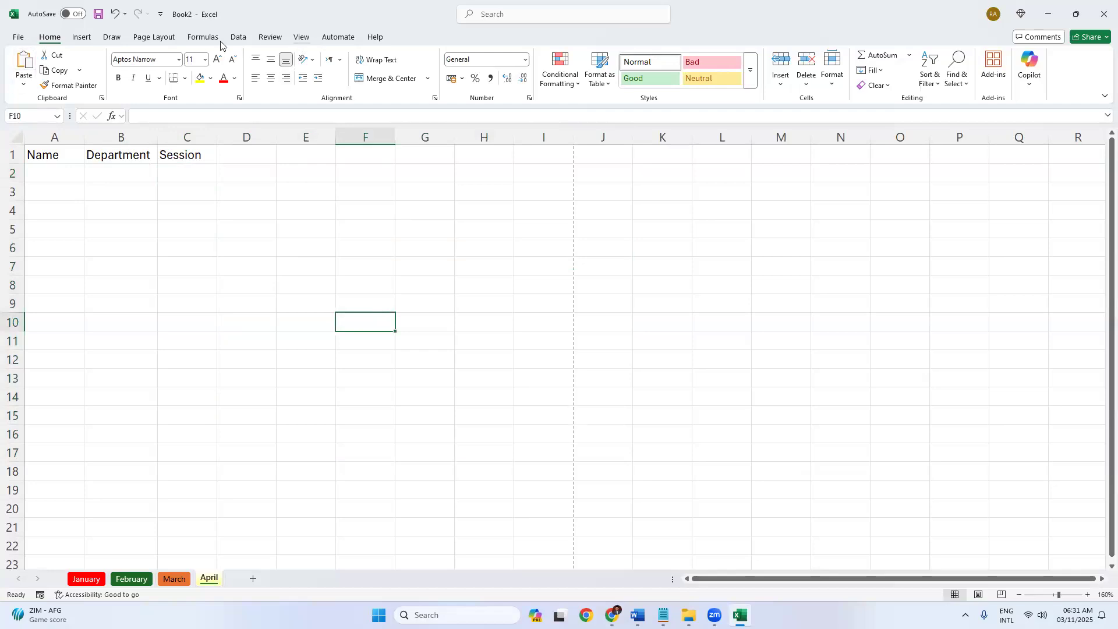
{"action": "left_click", "coordinate": [303, 37]}
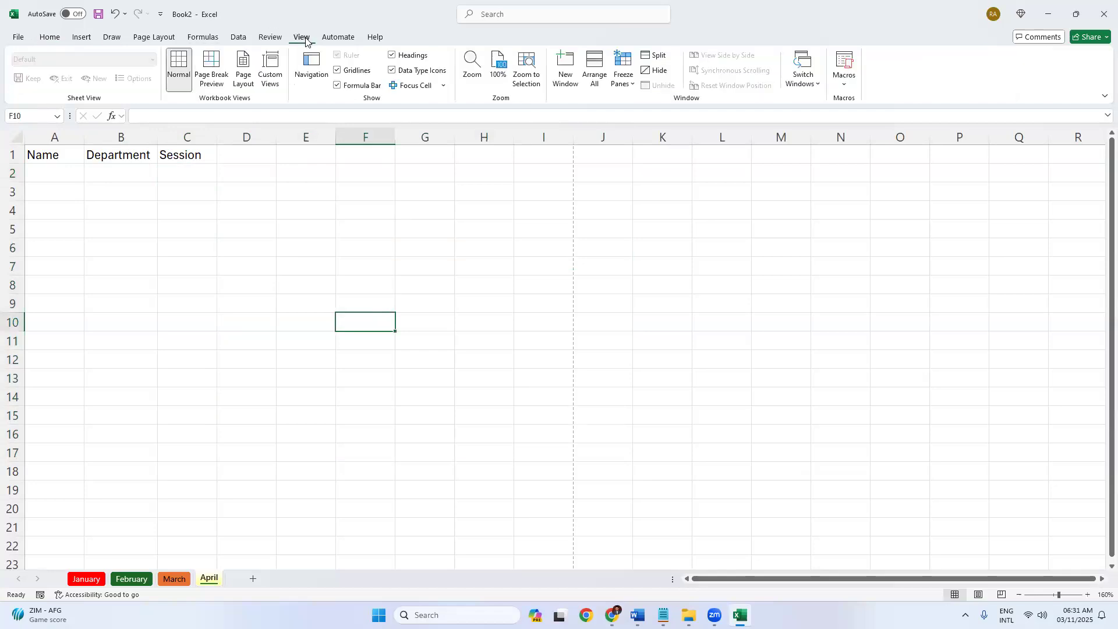
{"action": "left_click", "coordinate": [337, 71]}
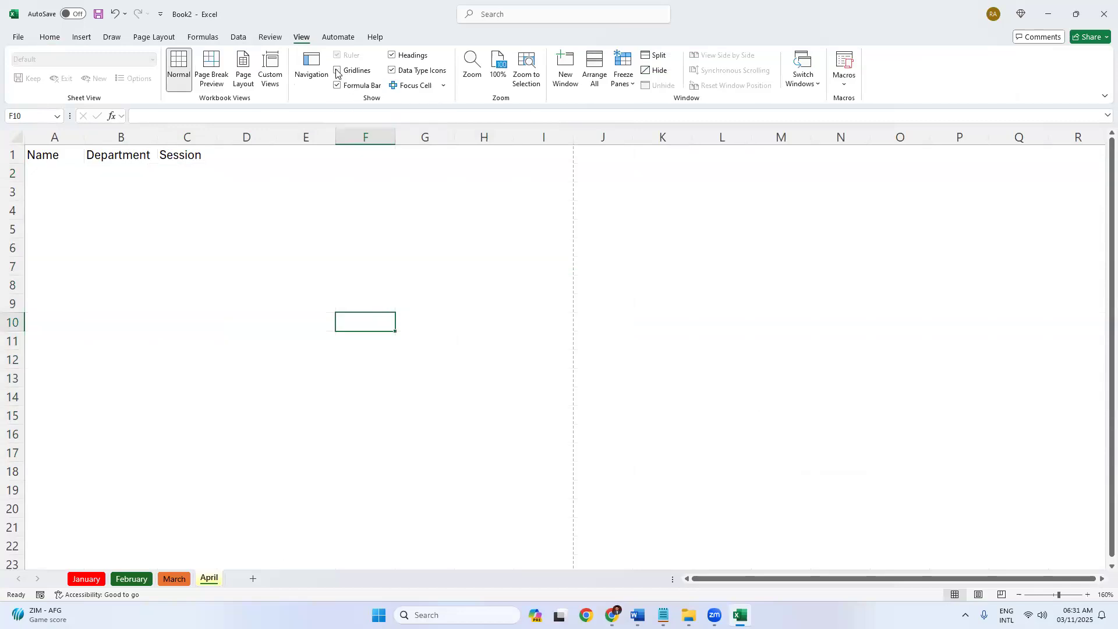
{"action": "left_click", "coordinate": [325, 226]}
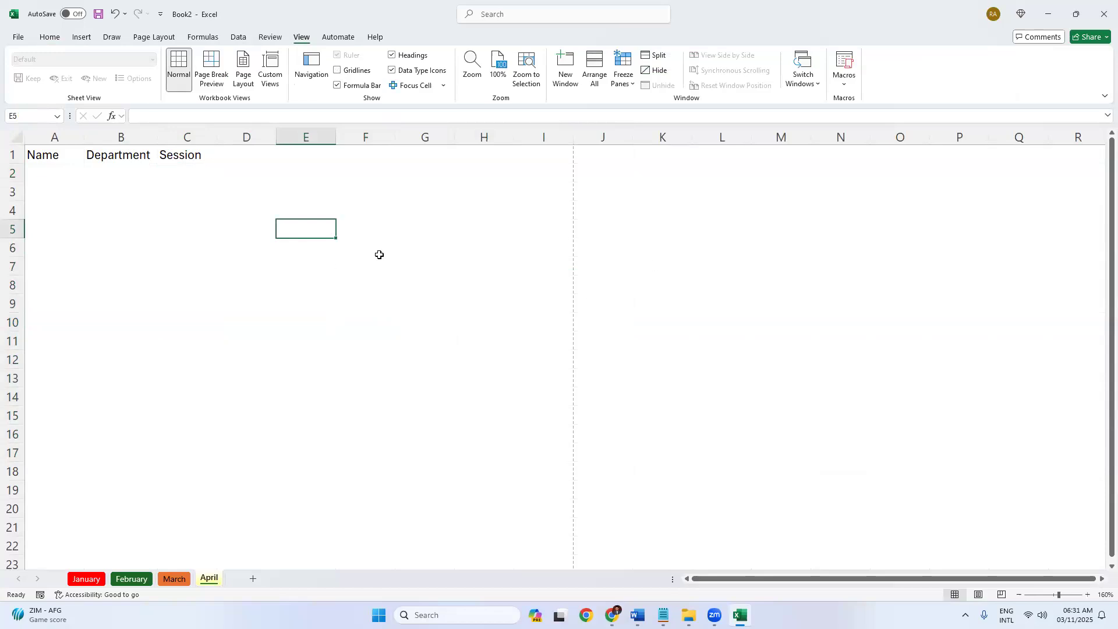
{"action": "left_click_drag", "start_coordinate": [65, 155], "coordinate": [191, 181]}
{"action": "left_click", "coordinate": [187, 228]}
Preview the gridline-free printout, then re-check Gridlines on the View tab.
{"action": "key", "text": "ctrl+p"}
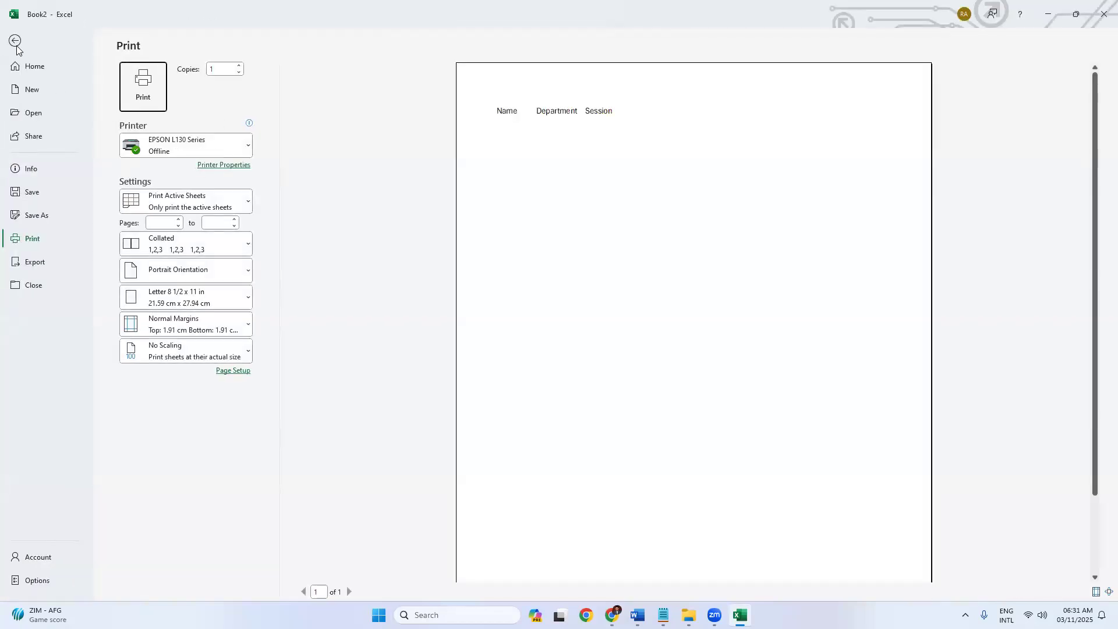
{"action": "left_click", "coordinate": [16, 45]}
{"action": "left_click", "coordinate": [161, 216]}
{"action": "left_click", "coordinate": [353, 252]}
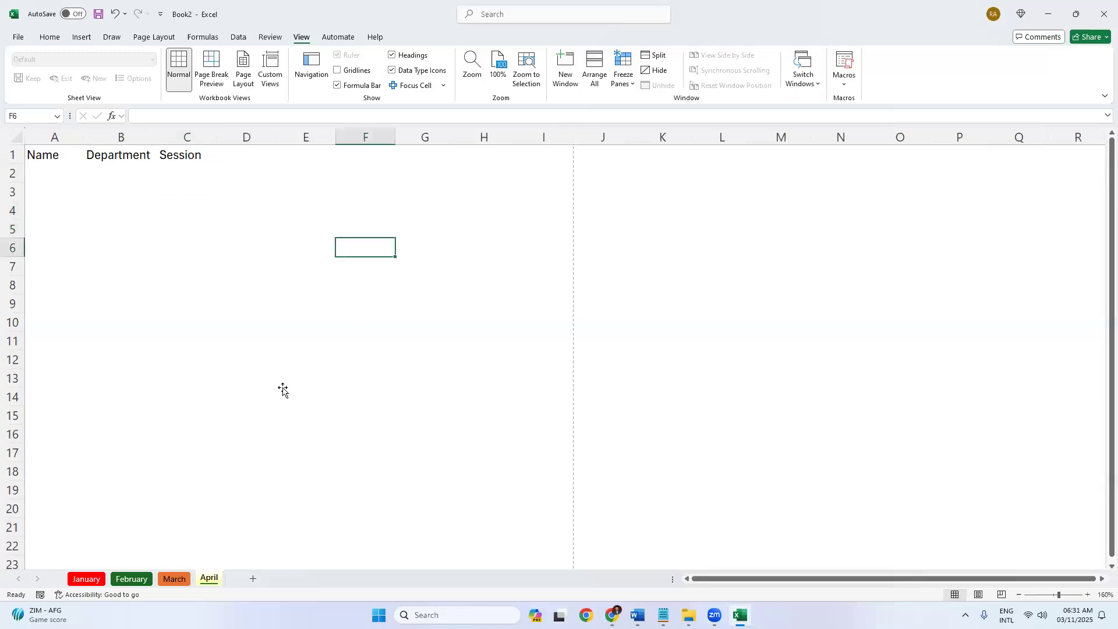
{"action": "left_click", "coordinate": [283, 391]}
{"action": "left_click", "coordinate": [469, 392]}
{"action": "left_click", "coordinate": [224, 327]}
{"action": "left_click", "coordinate": [178, 392]}
{"action": "left_click", "coordinate": [338, 71]}
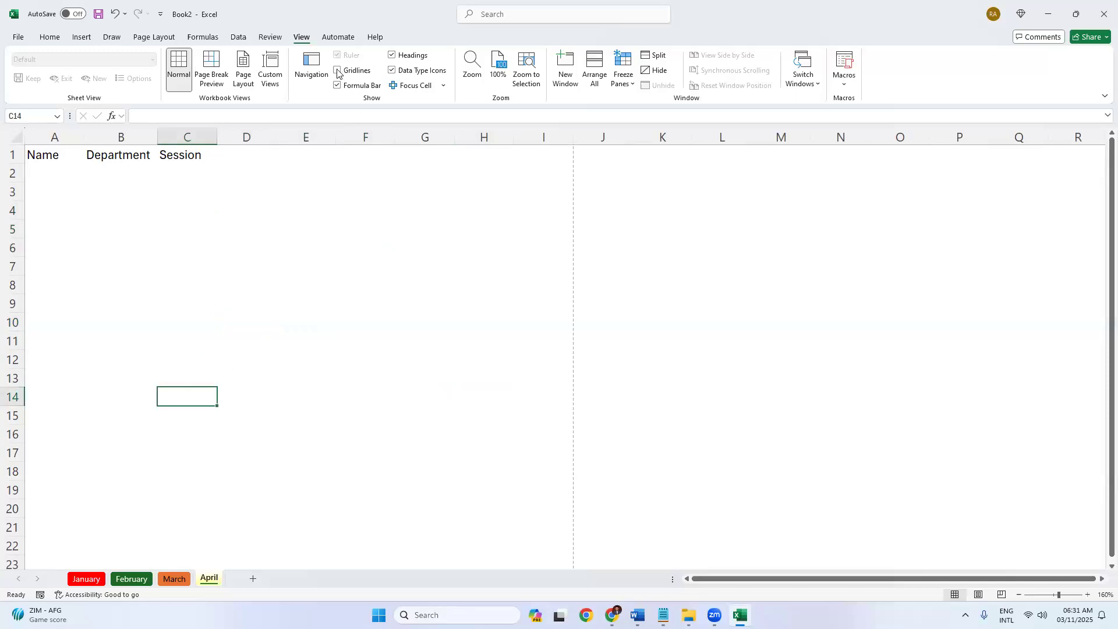
{"action": "left_click", "coordinate": [406, 326]}
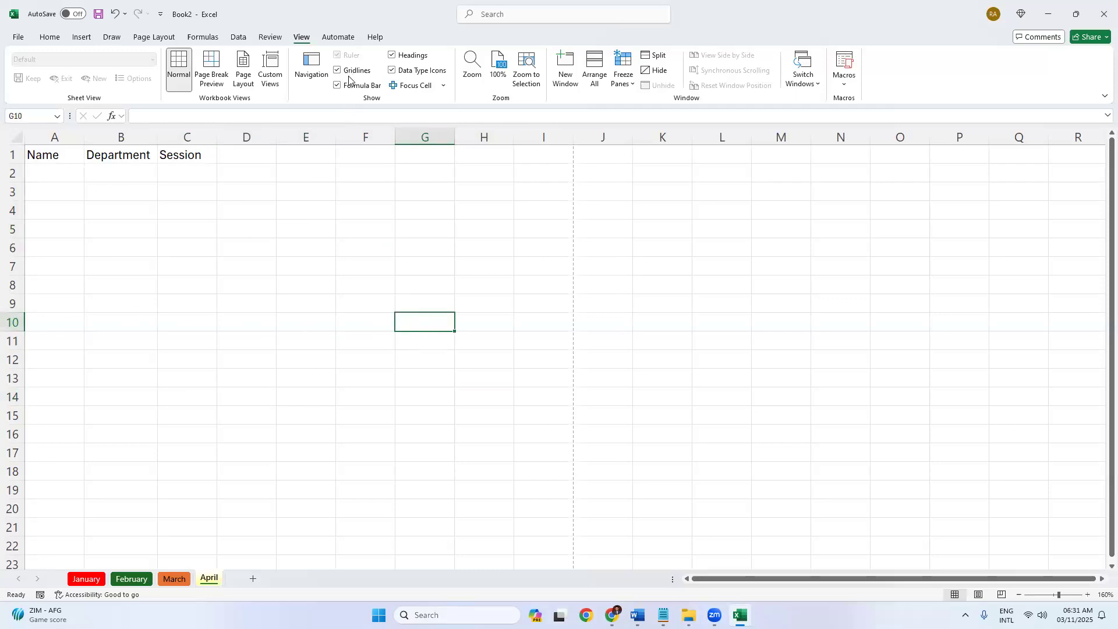
Apply All Borders to header cells A1:C1 and preview them in print preview.
{"action": "left_click", "coordinate": [45, 38]}
{"action": "left_click_drag", "start_coordinate": [36, 155], "coordinate": [207, 155]}
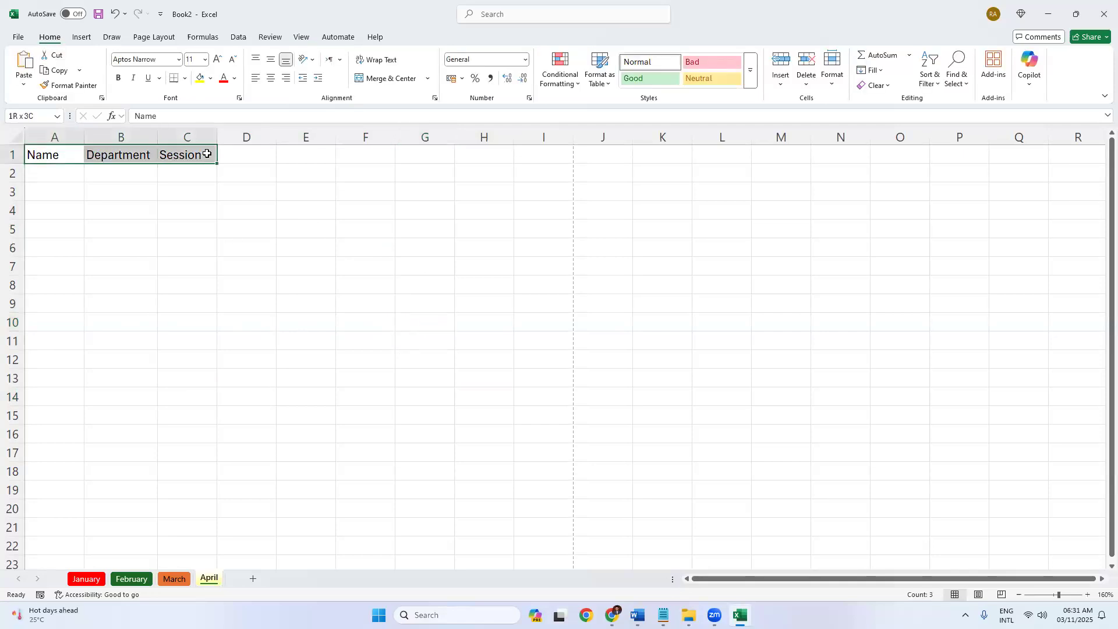
{"action": "left_click_drag", "start_coordinate": [207, 154], "coordinate": [206, 155]}
{"action": "left_click", "coordinate": [186, 80]}
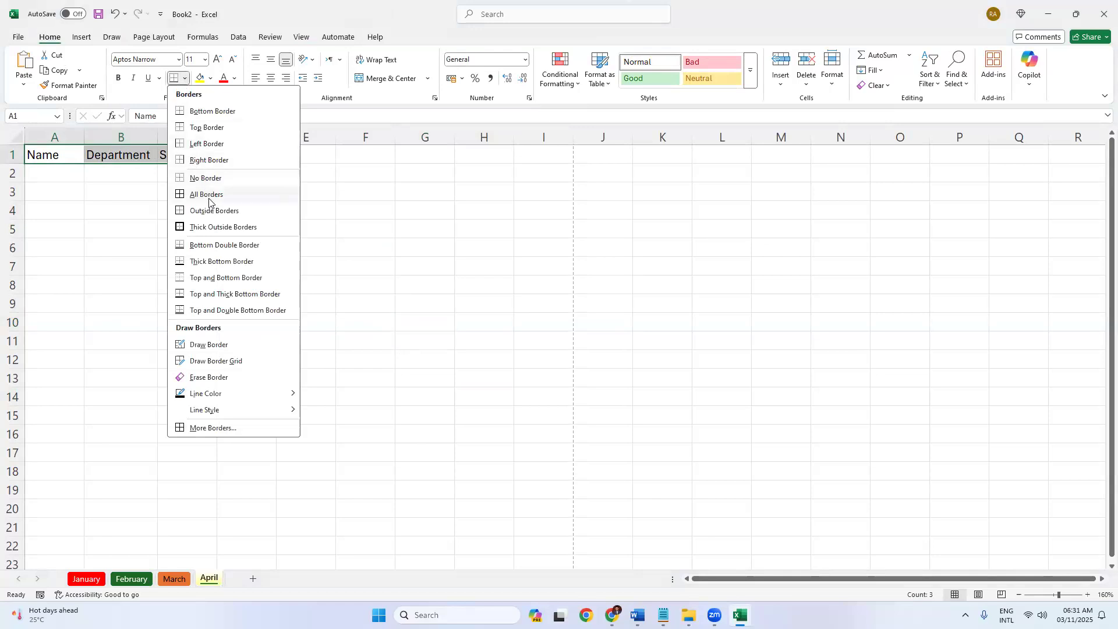
{"action": "left_click", "coordinate": [207, 195]}
{"action": "left_click", "coordinate": [180, 230]}
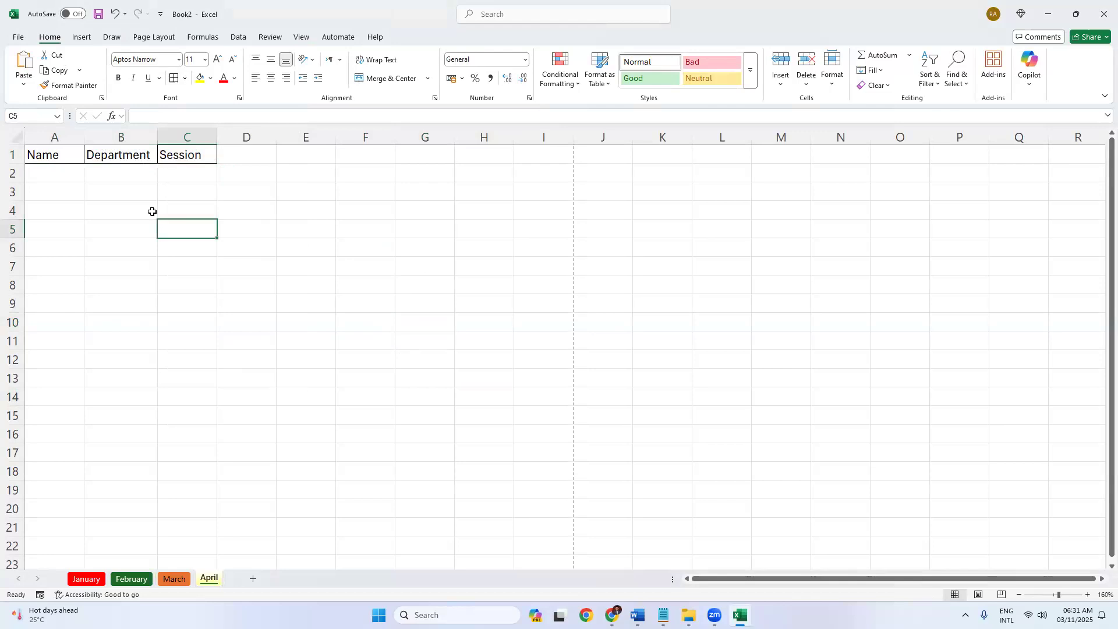
{"action": "key", "text": "ctrl+p"}
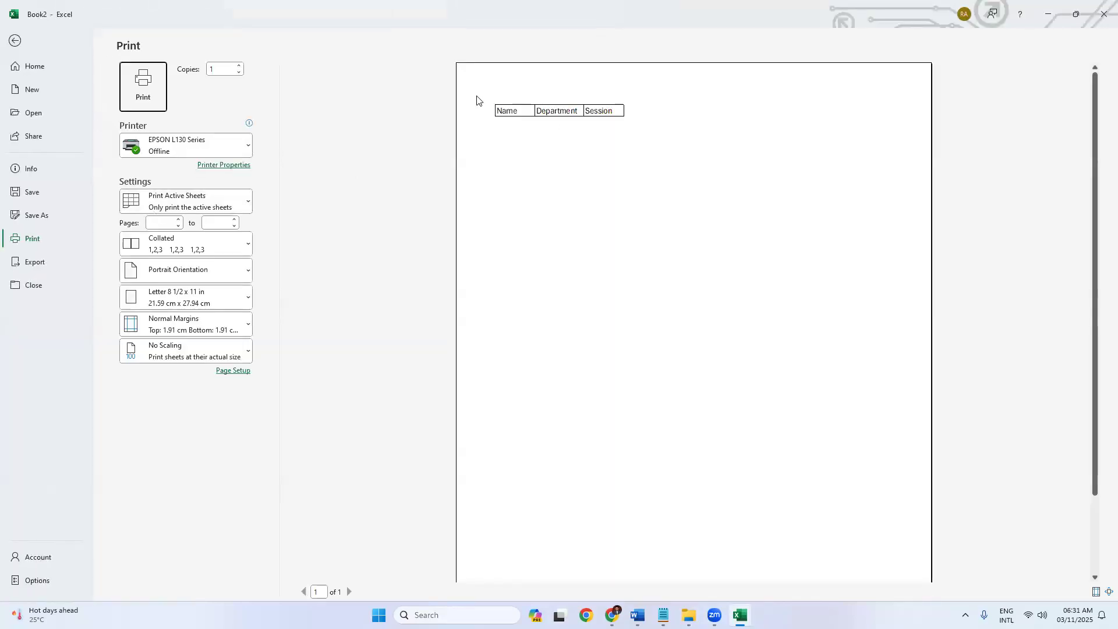
Apply All Borders to A1:C16 and check the bordered table in print preview.
{"action": "left_click", "coordinate": [13, 43]}
{"action": "left_click_drag", "start_coordinate": [35, 156], "coordinate": [166, 434]}
{"action": "left_click", "coordinate": [173, 78]}
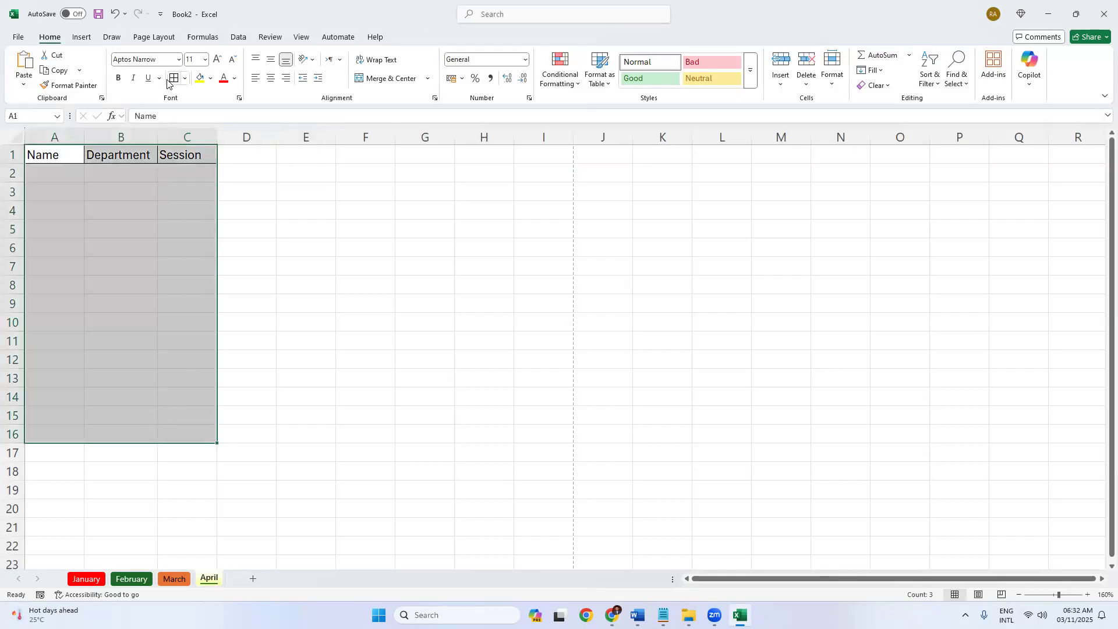
{"action": "left_click", "coordinate": [307, 247]}
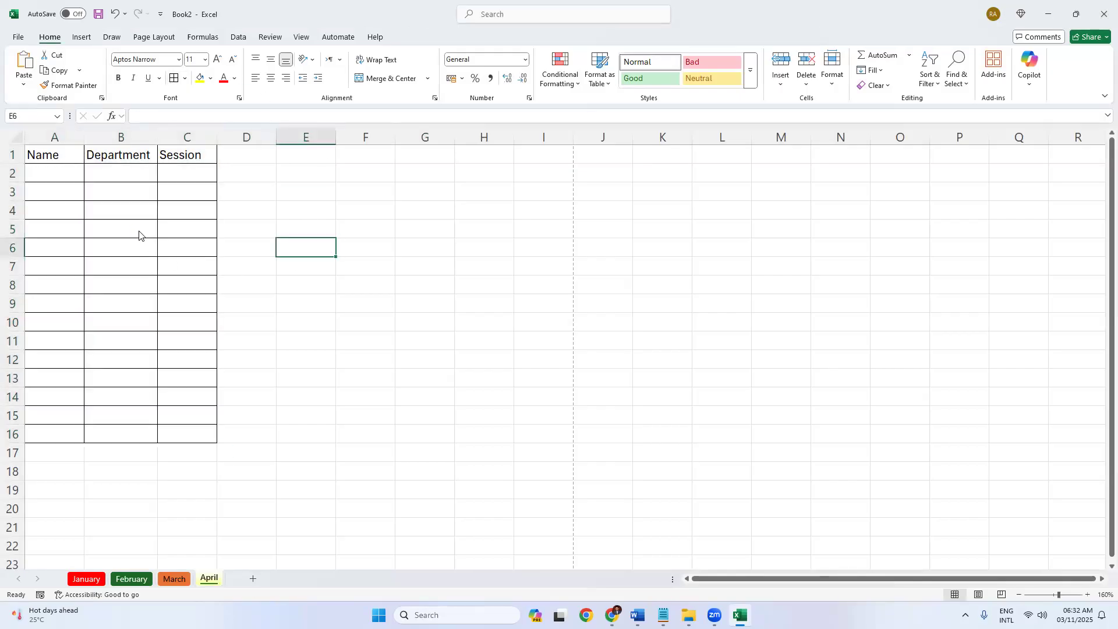
{"action": "key", "text": "ctrl+p"}
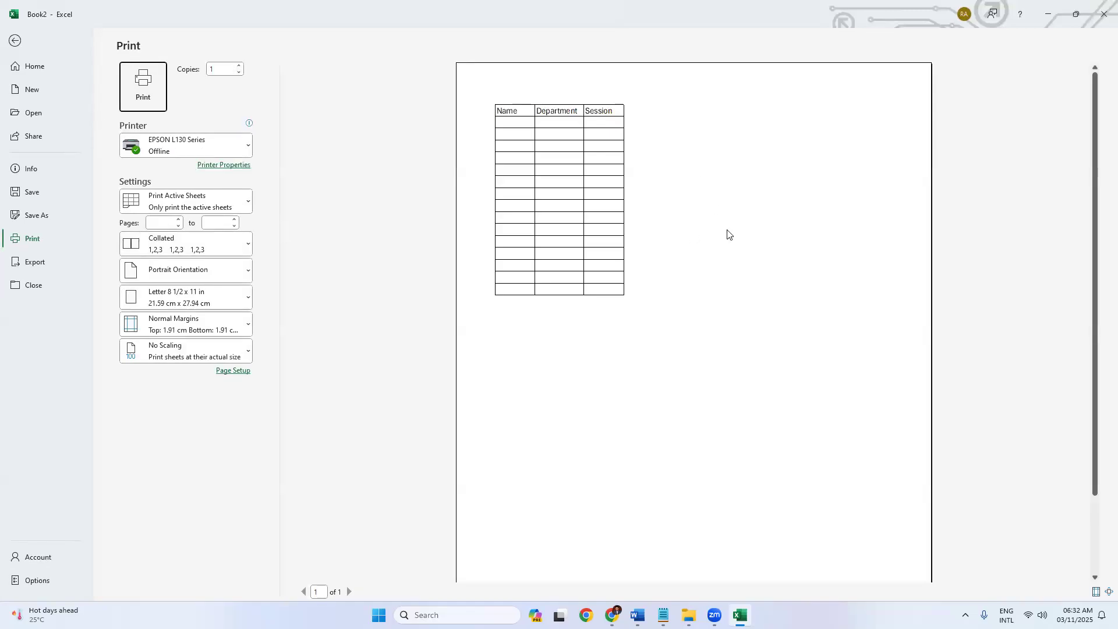
{"action": "left_click", "coordinate": [13, 42]}
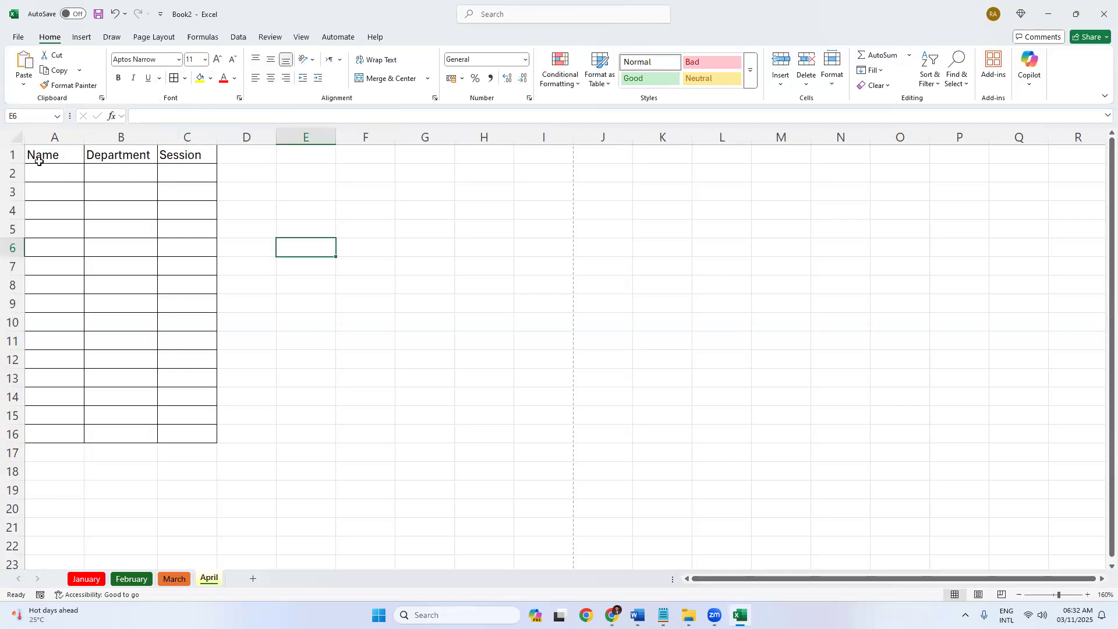
On the March sheet, widen column A to 31.57 and drag row 1 much taller.
{"action": "left_click", "coordinate": [175, 579]}
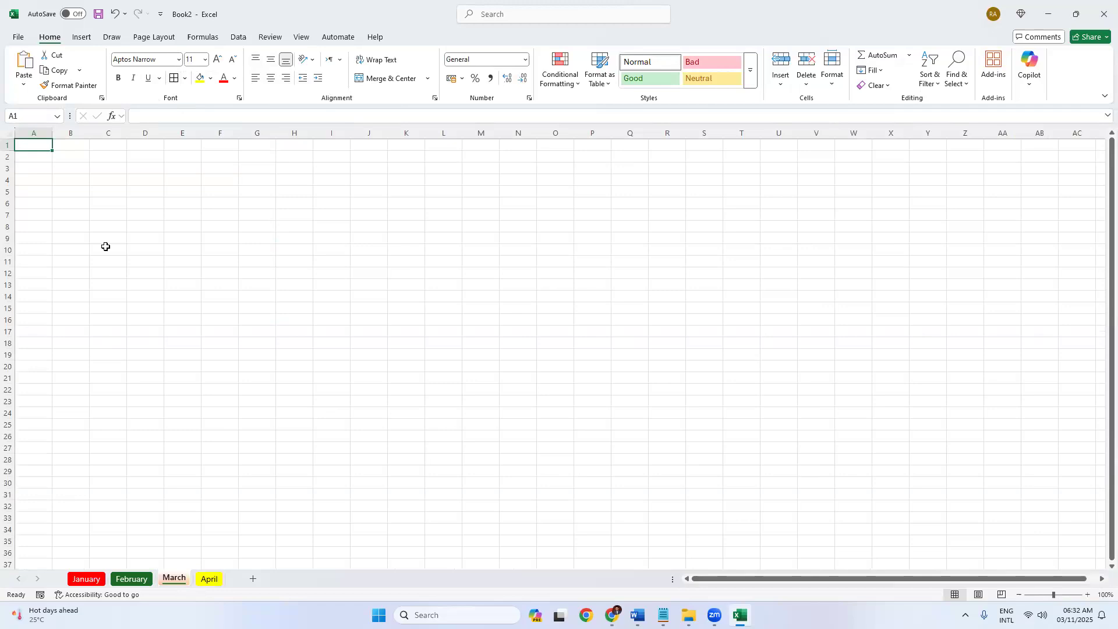
{"action": "scroll", "coordinate": [105, 246], "scroll_direction": "up", "scroll_amount": 16, "text": "ctrl"}
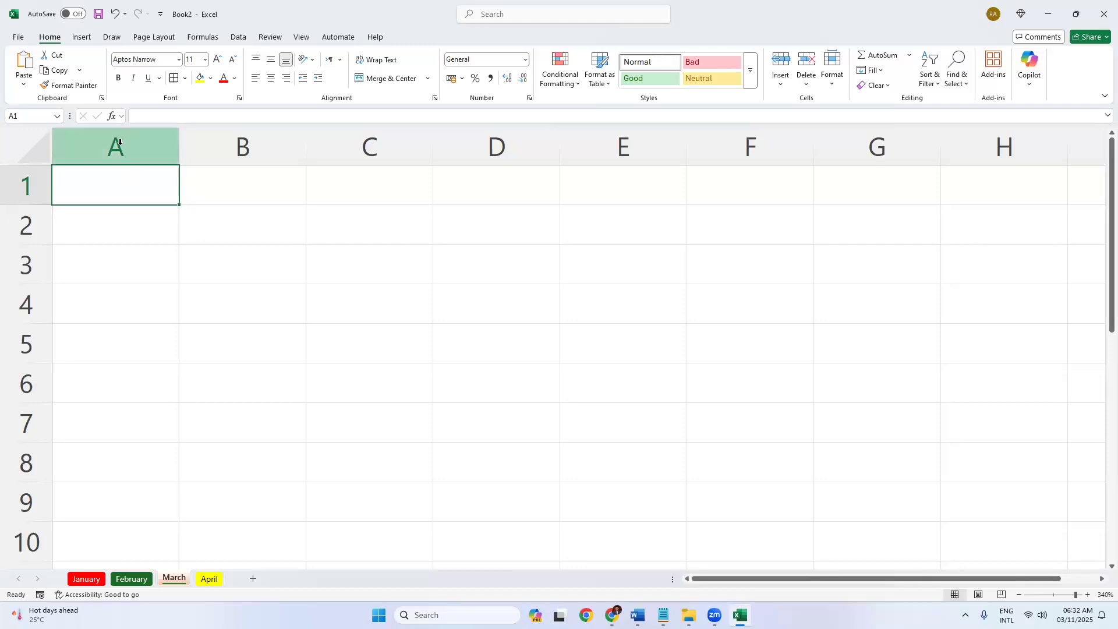
{"action": "left_click", "coordinate": [150, 145]}
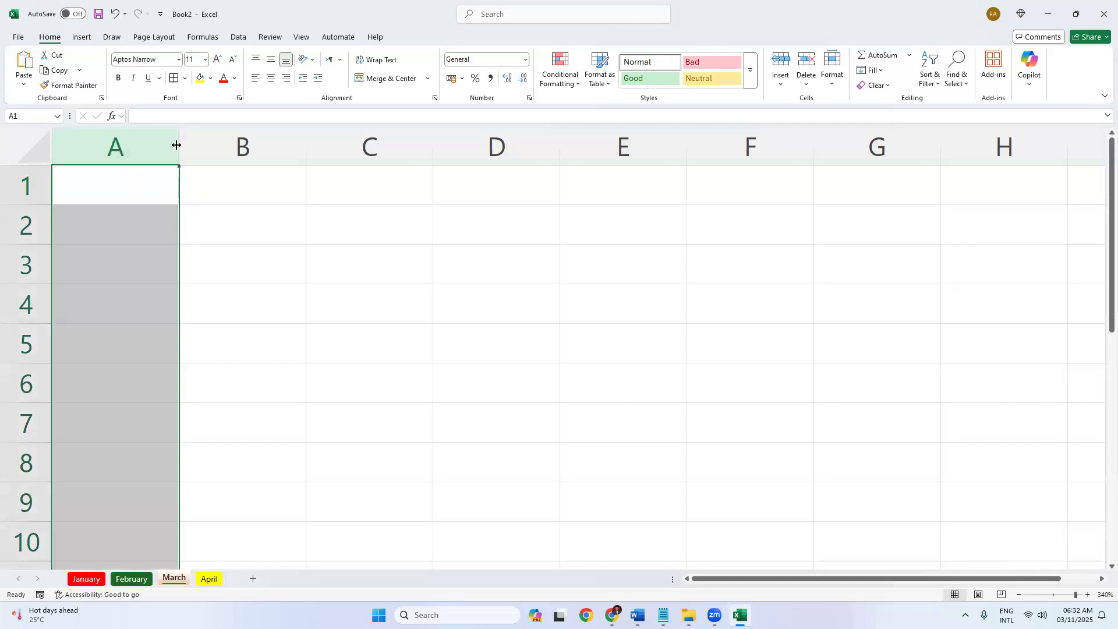
{"action": "left_click_drag", "start_coordinate": [176, 145], "coordinate": [446, 156]}
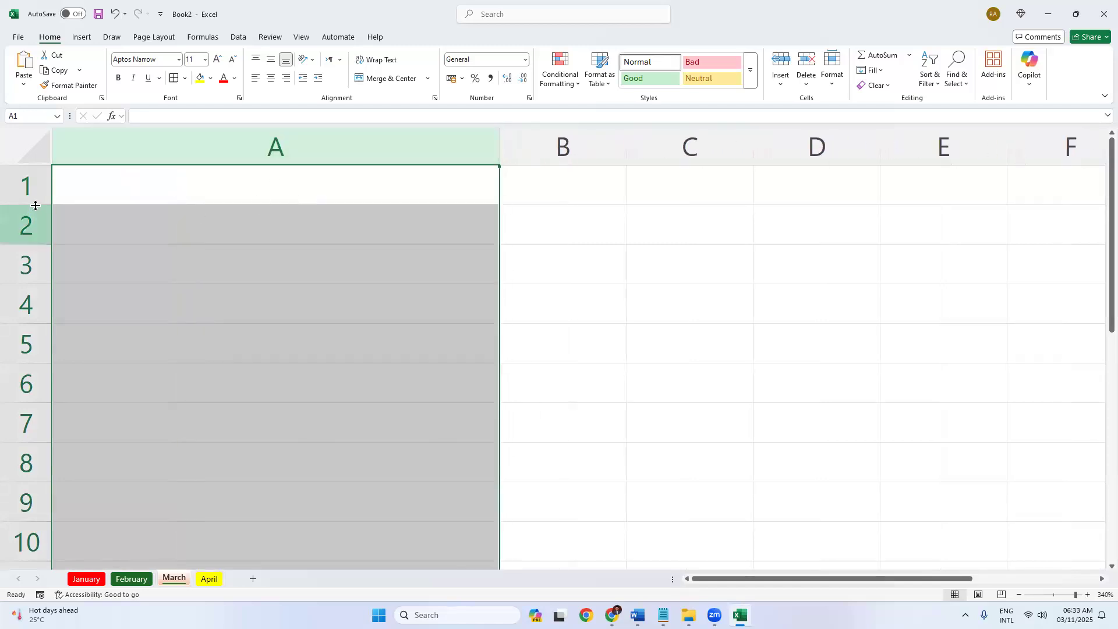
{"action": "left_click_drag", "start_coordinate": [35, 205], "coordinate": [26, 391]}
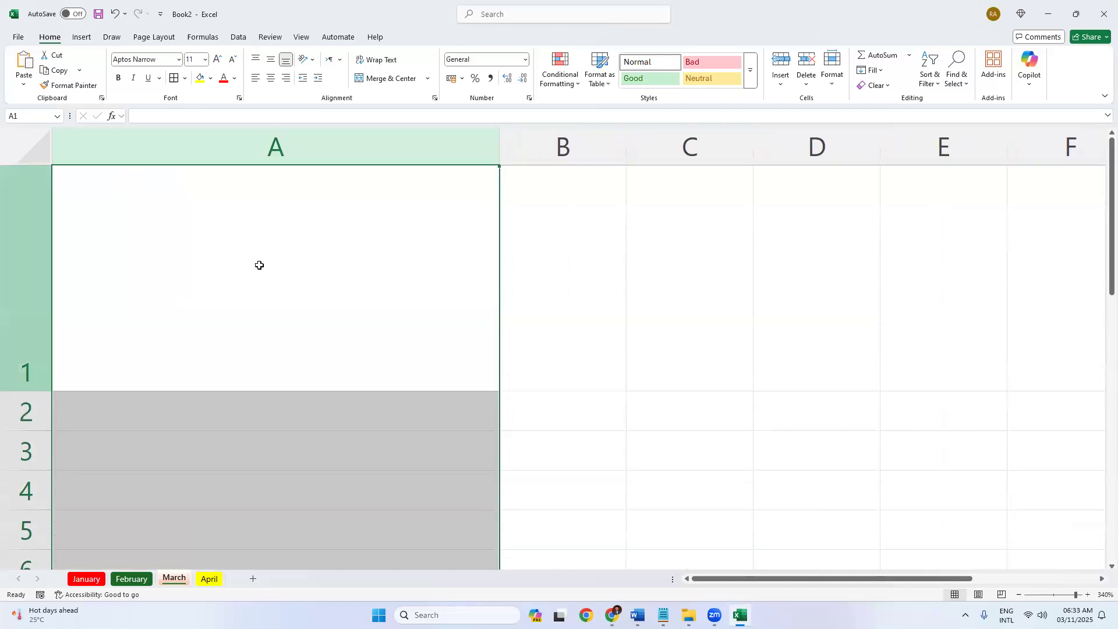
{"action": "left_click", "coordinate": [288, 264]}
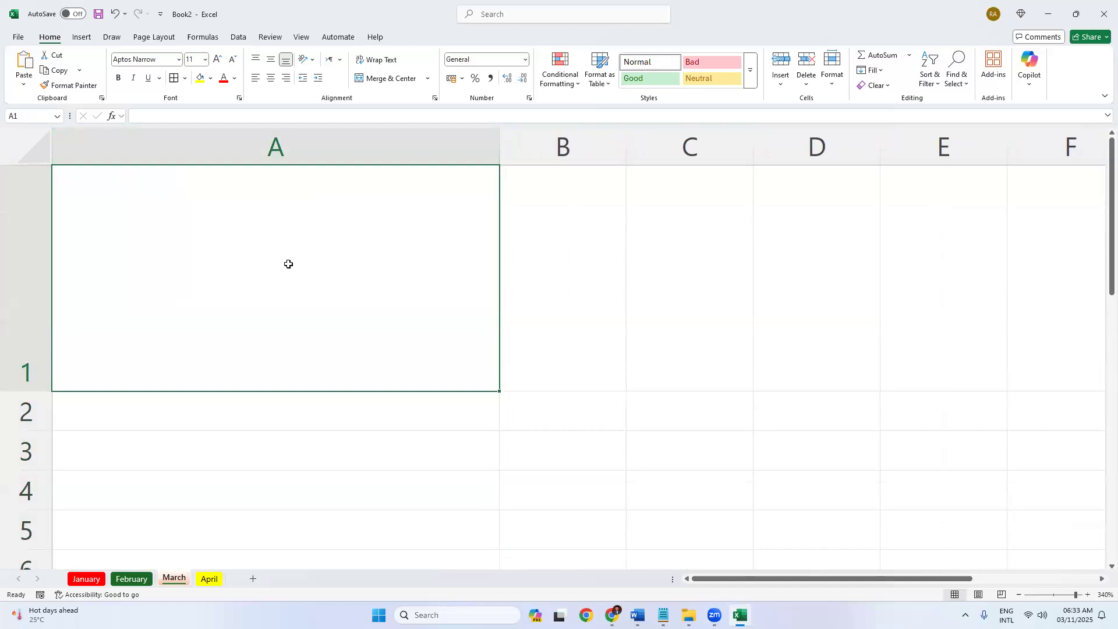
Enter 'Name' in cell A1 and reselect it.
{"action": "type", "text": "Name"}
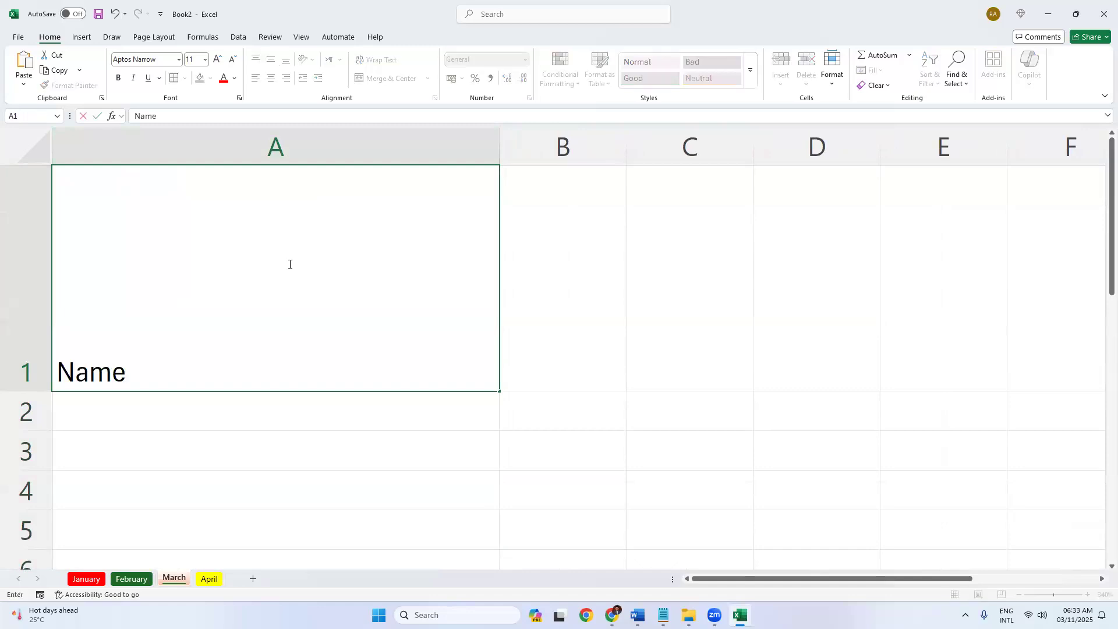
{"action": "key", "text": "Return"}
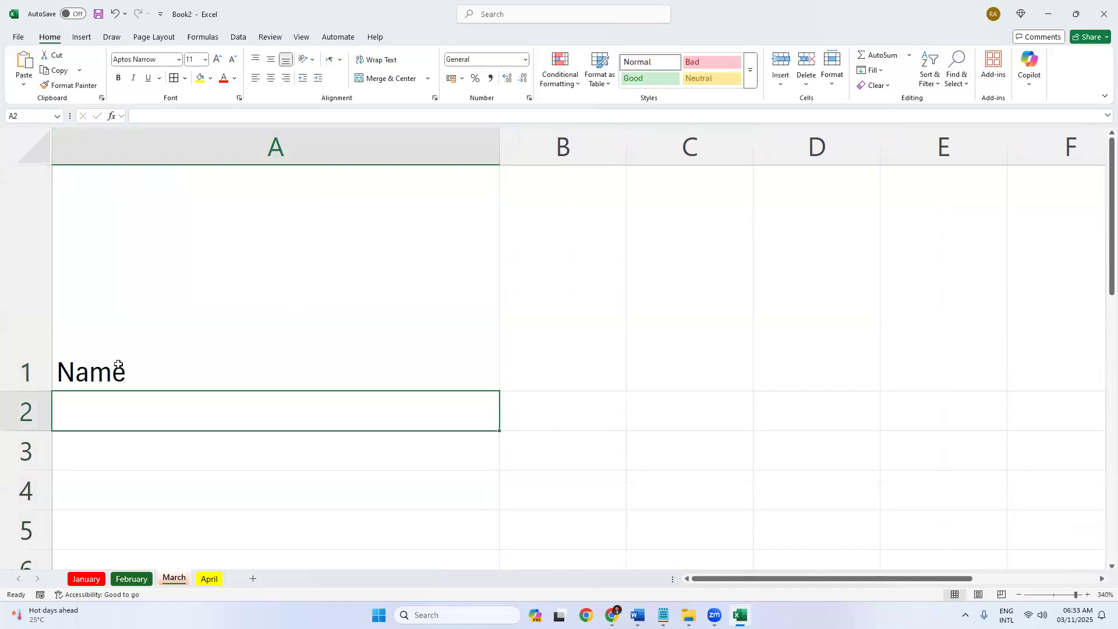
{"action": "left_click", "coordinate": [134, 363]}
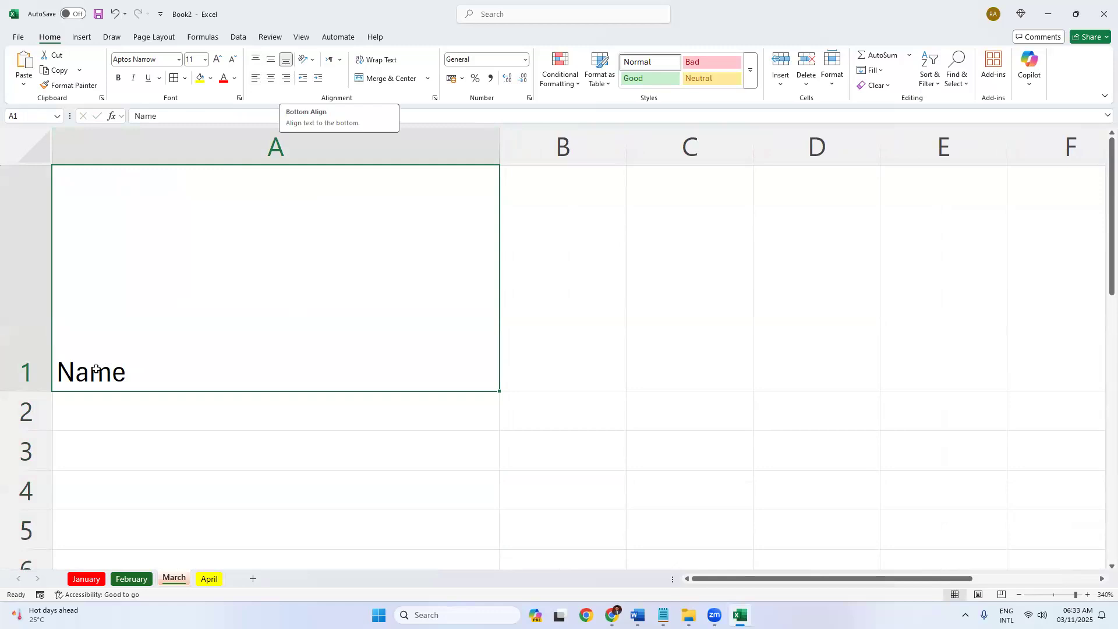
Try Center, Middle, Top, Bottom and Right alignment on Name, finishing with Left and Top.
{"action": "left_click", "coordinate": [270, 81]}
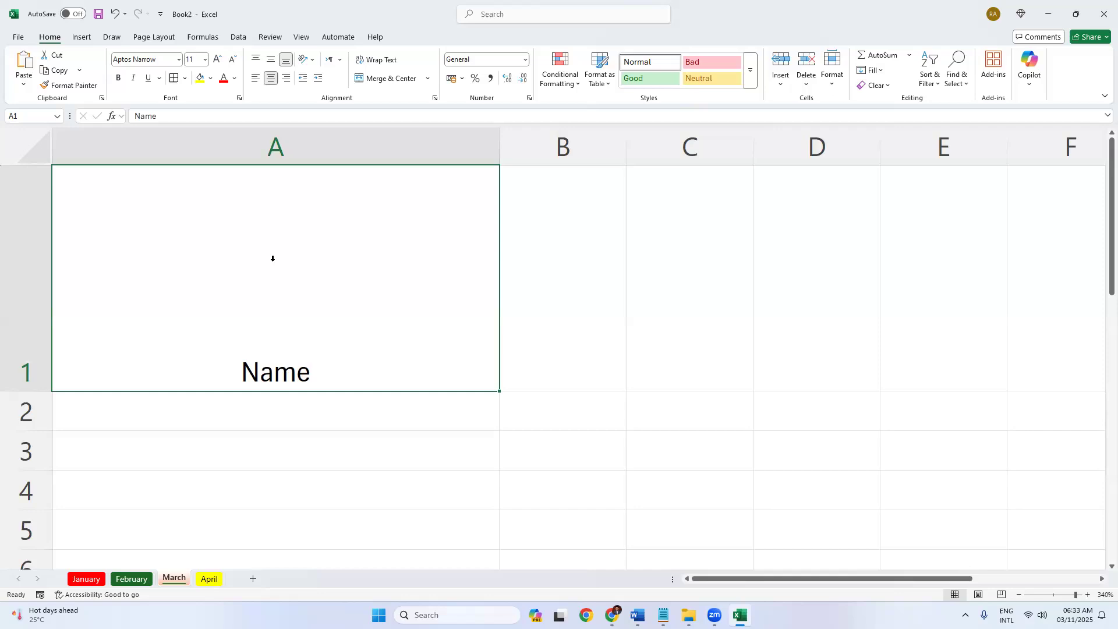
{"action": "left_click", "coordinate": [271, 59]}
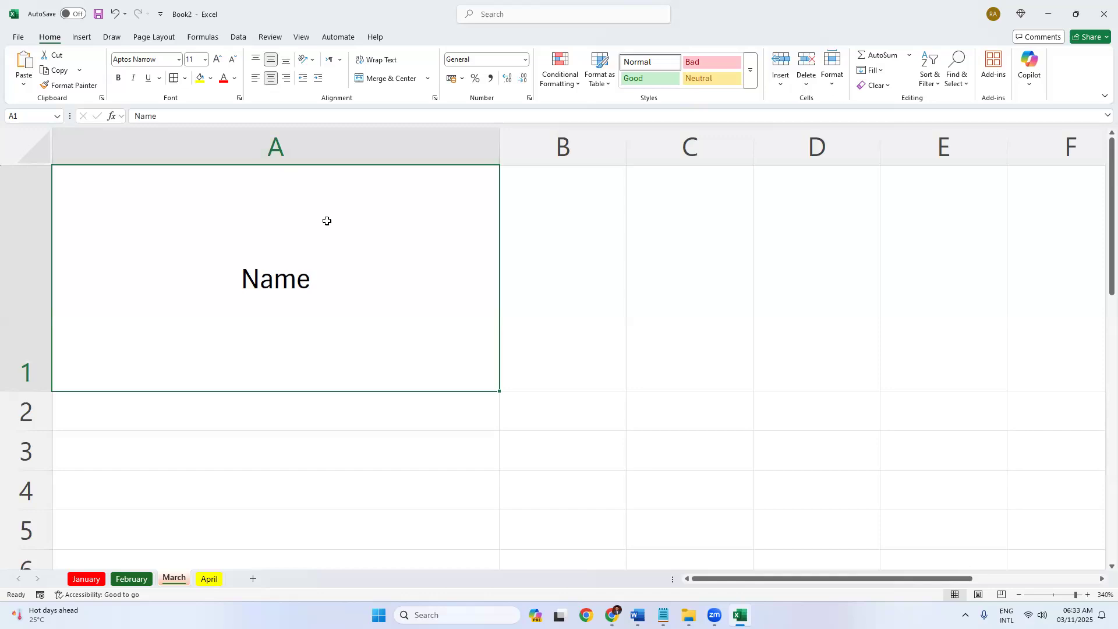
{"action": "left_click", "coordinate": [257, 60]}
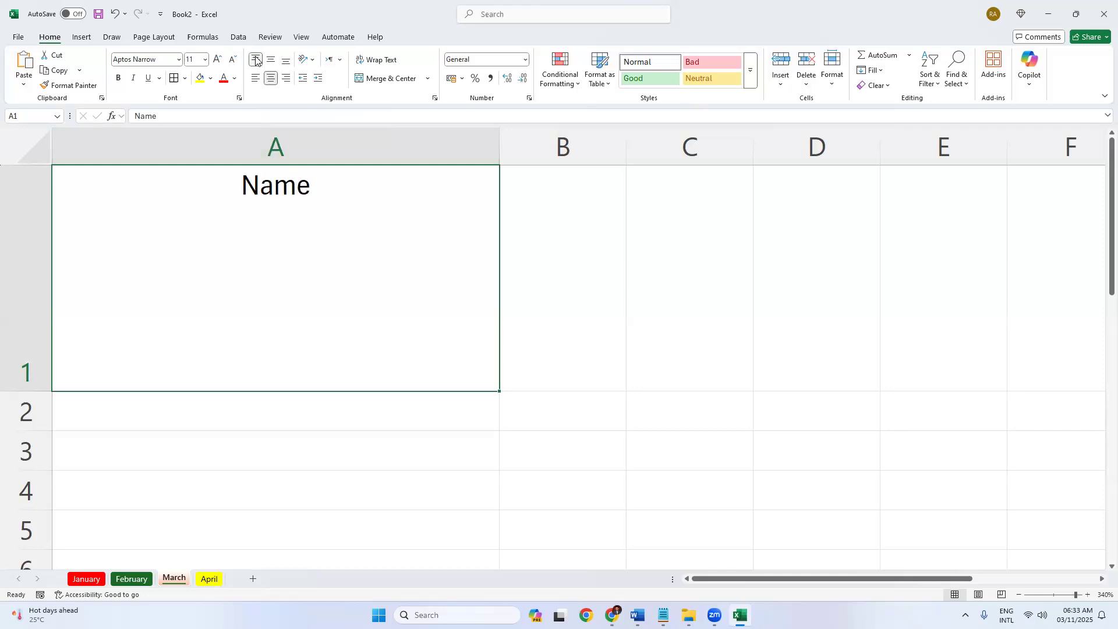
{"action": "left_click", "coordinate": [285, 63]}
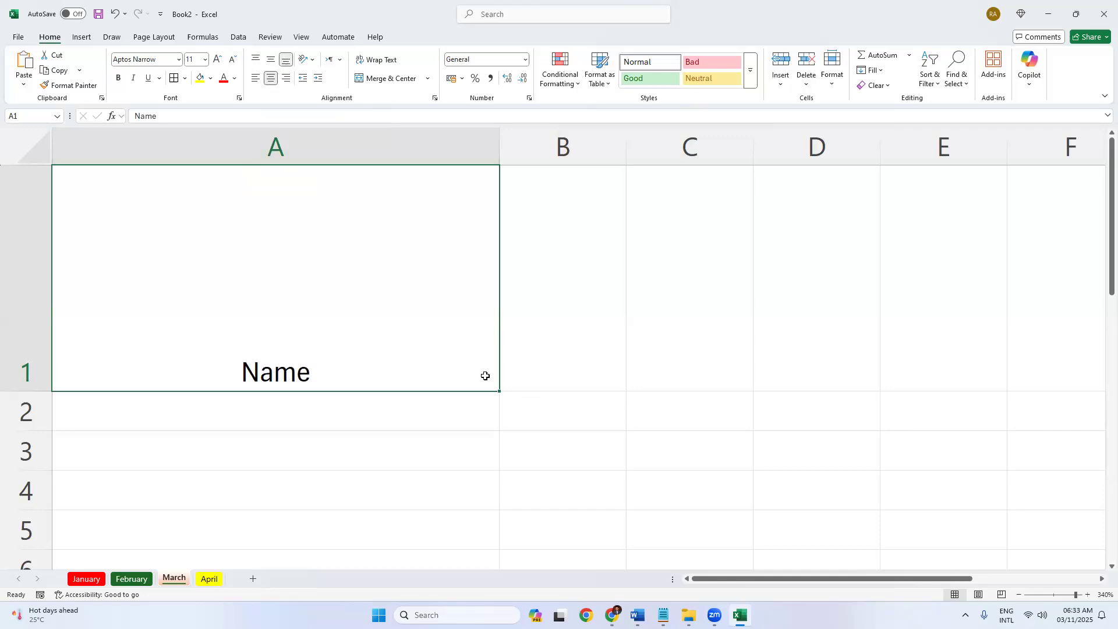
{"action": "left_click", "coordinate": [285, 78]}
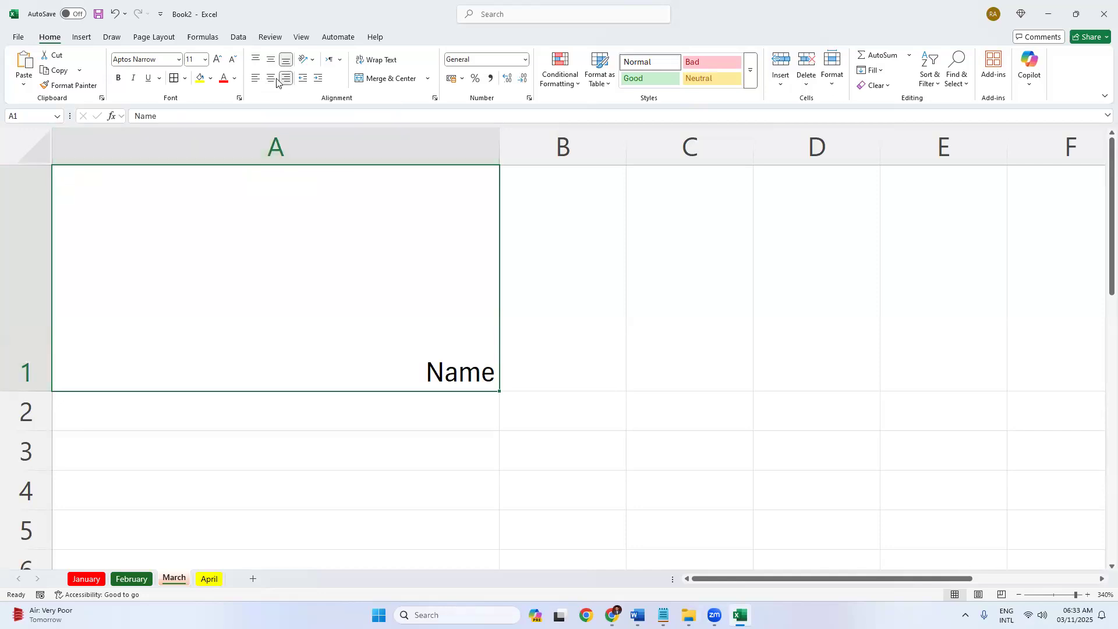
{"action": "left_click", "coordinate": [256, 78]}
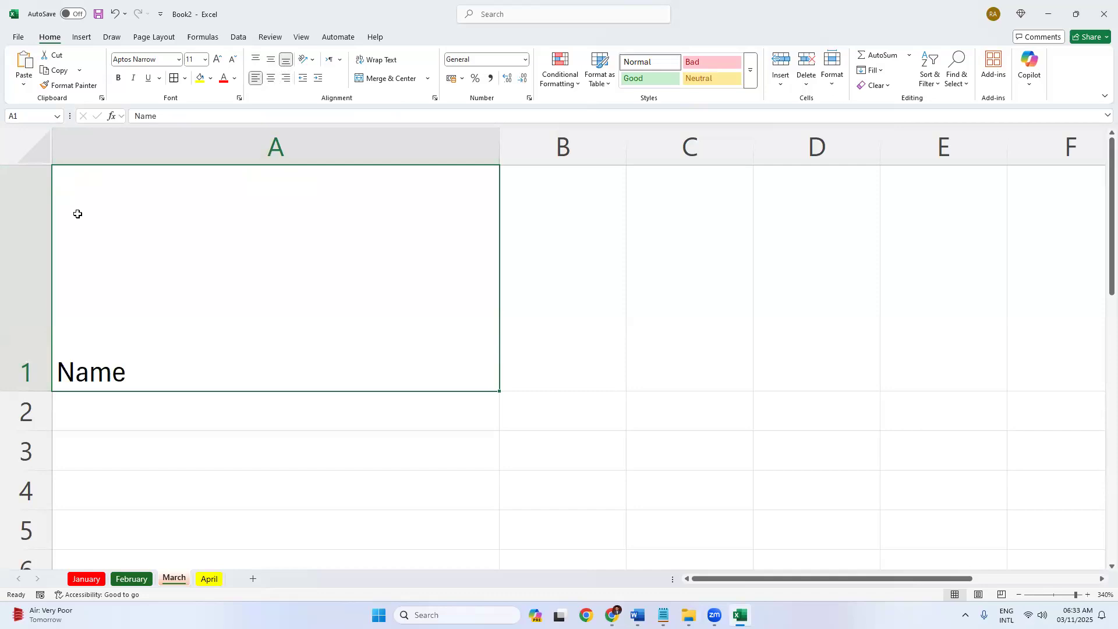
{"action": "left_click", "coordinate": [257, 60]}
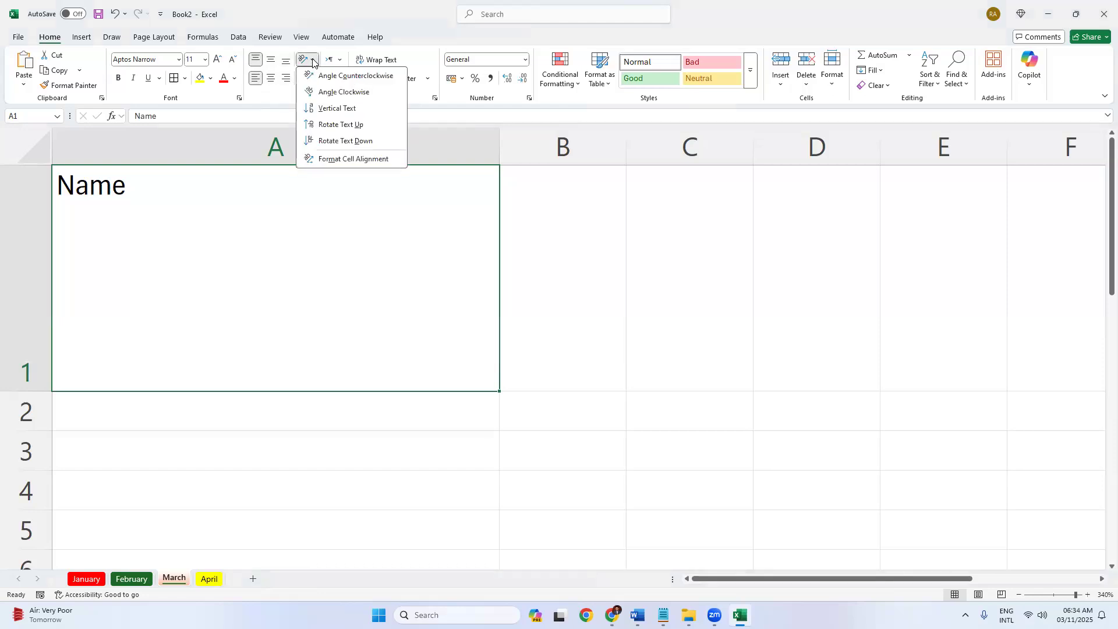
Try each Orientation option on Name in A1, then return it to horizontal.
{"action": "left_click", "coordinate": [329, 76]}
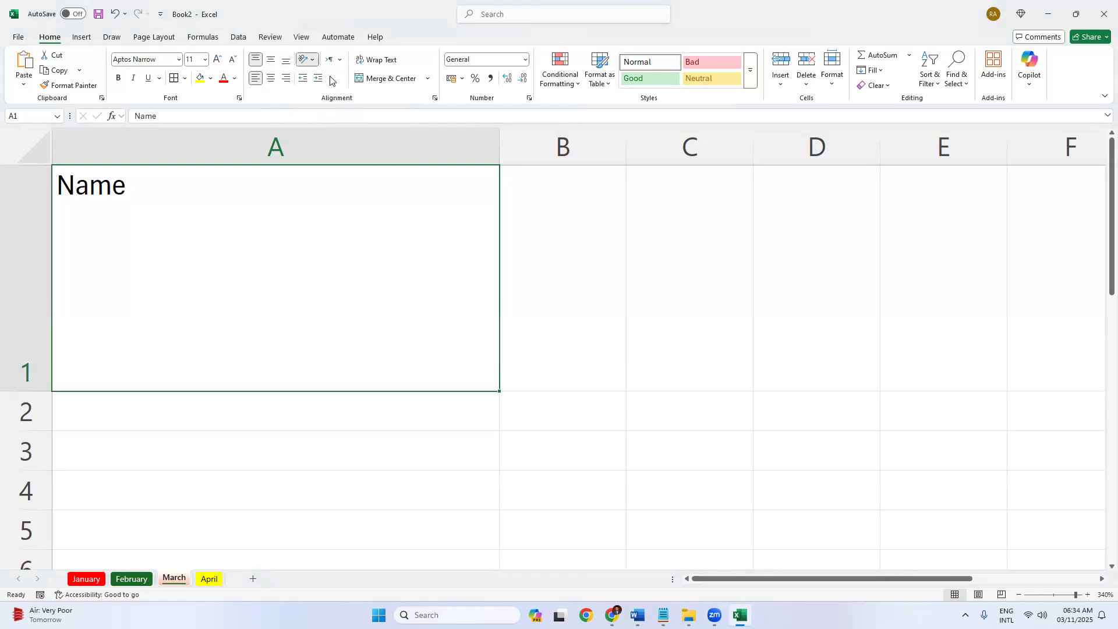
{"action": "left_click", "coordinate": [306, 61]}
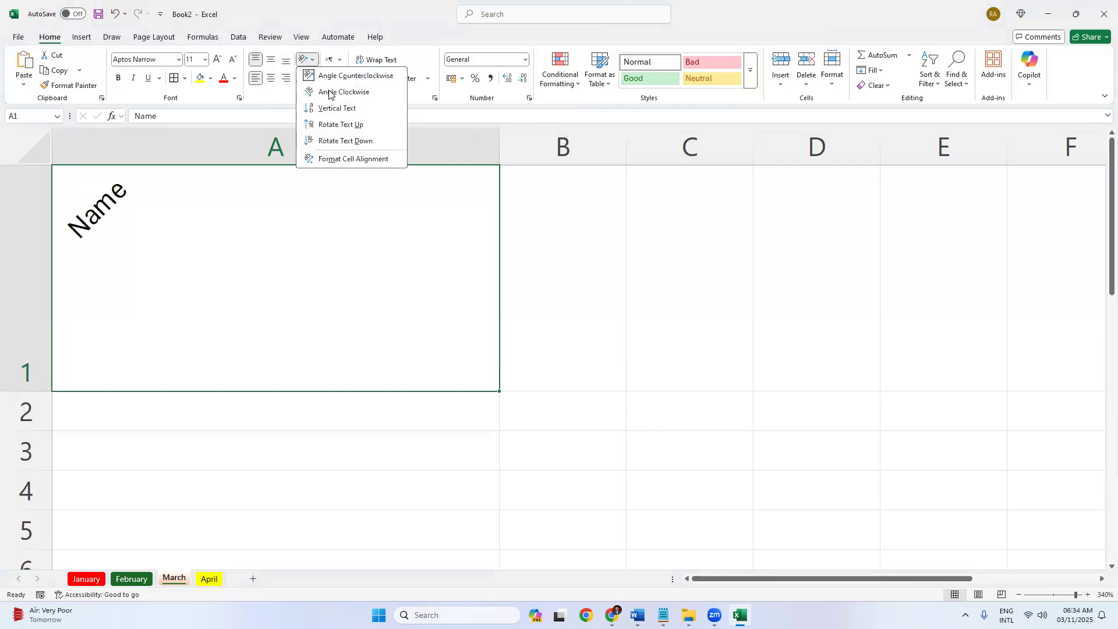
{"action": "left_click", "coordinate": [329, 92]}
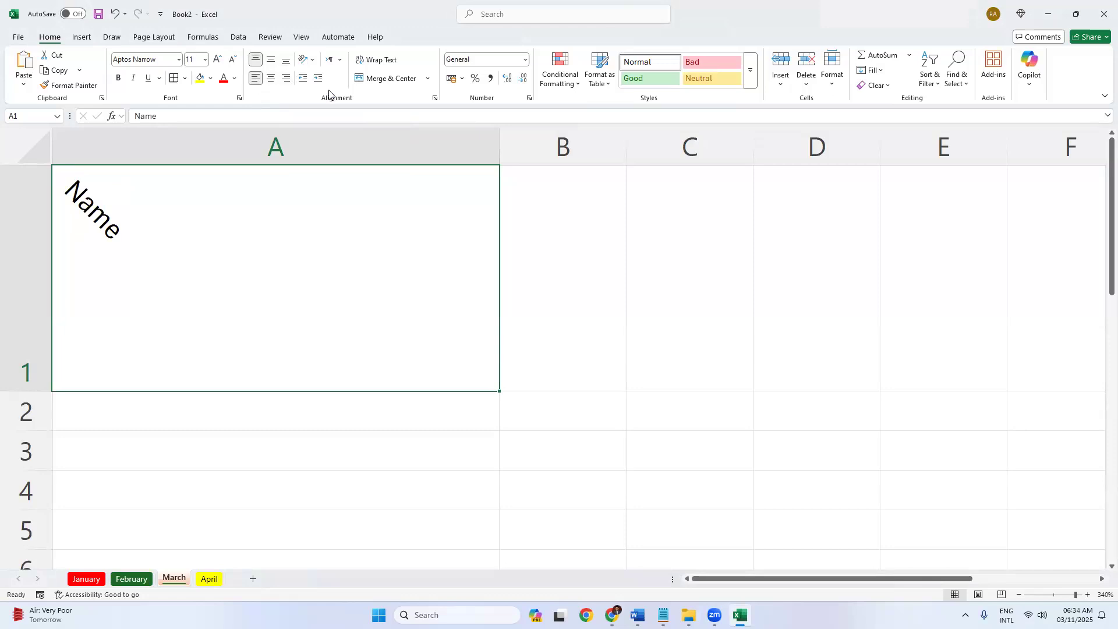
{"action": "left_click", "coordinate": [307, 61]}
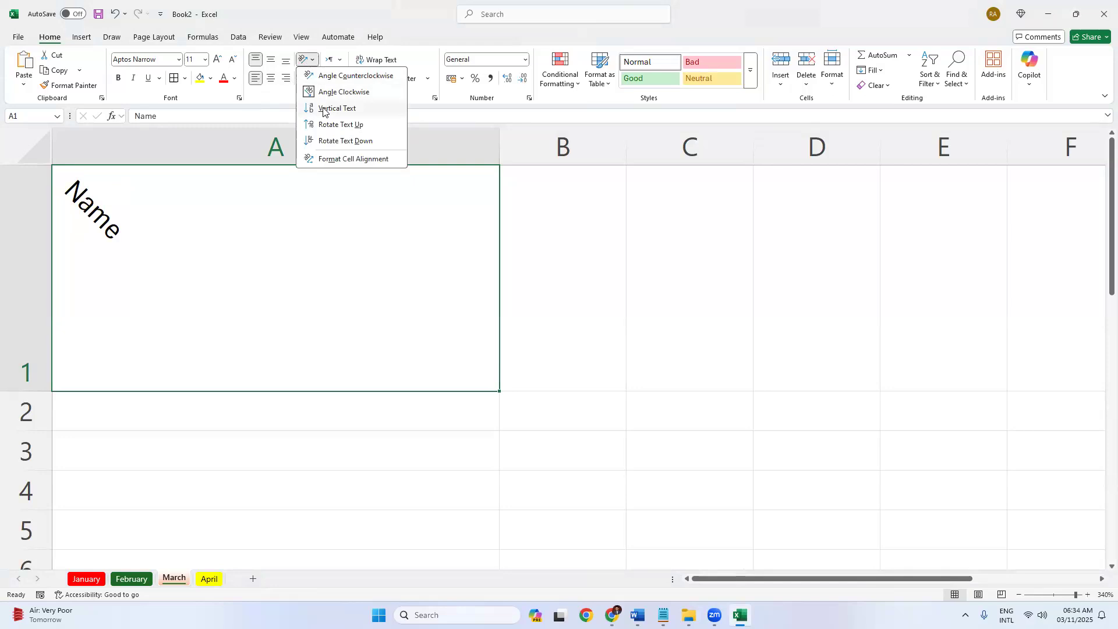
{"action": "left_click", "coordinate": [325, 108]}
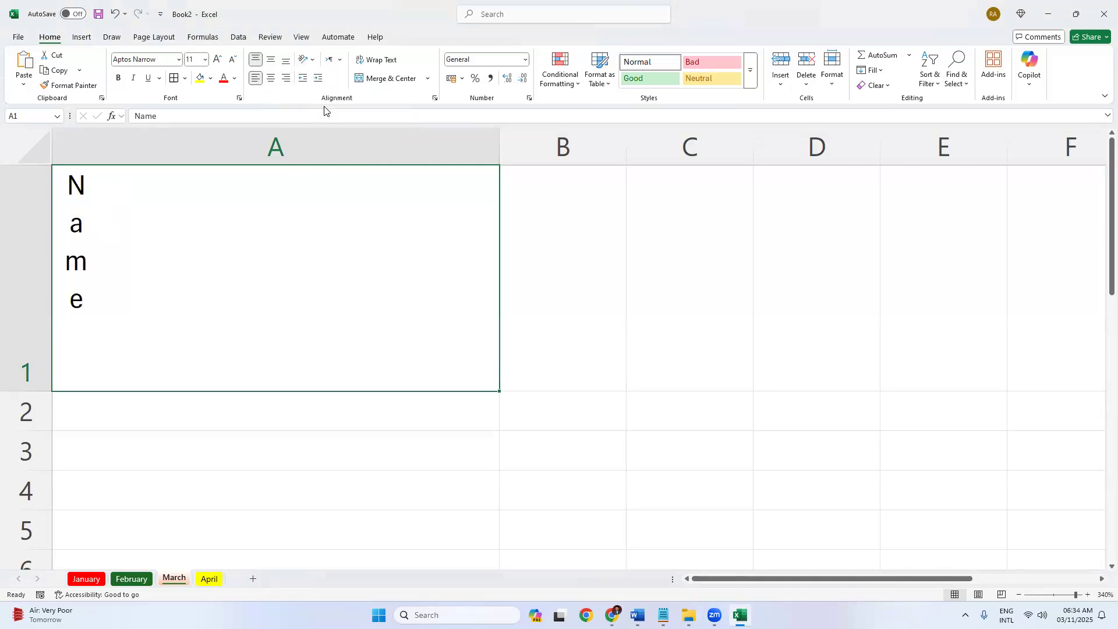
{"action": "left_click", "coordinate": [307, 61]}
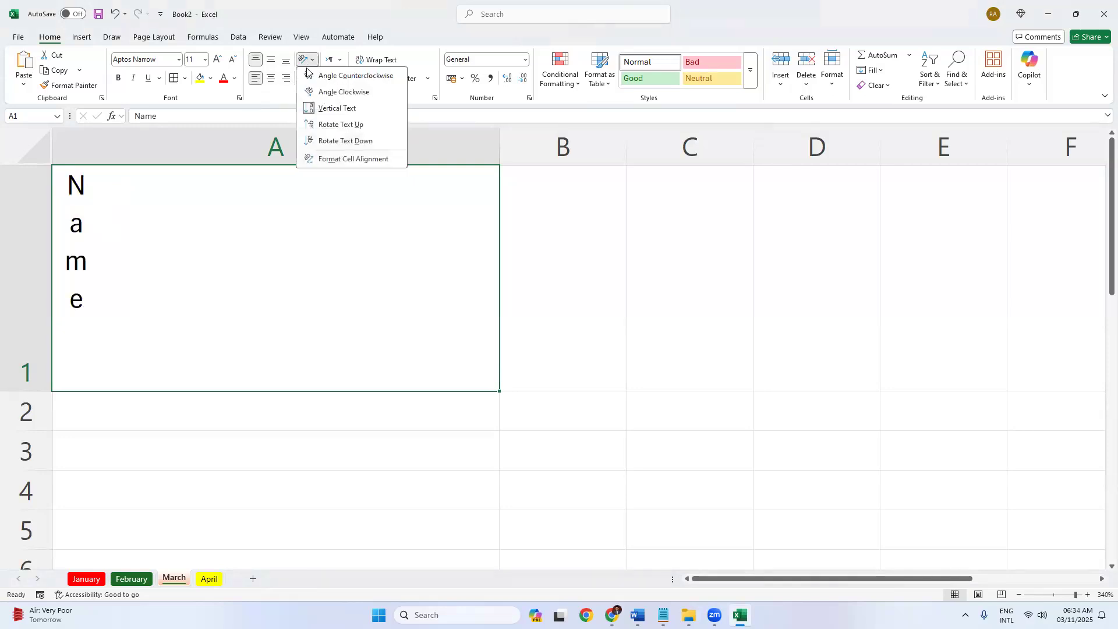
{"action": "left_click", "coordinate": [327, 126]}
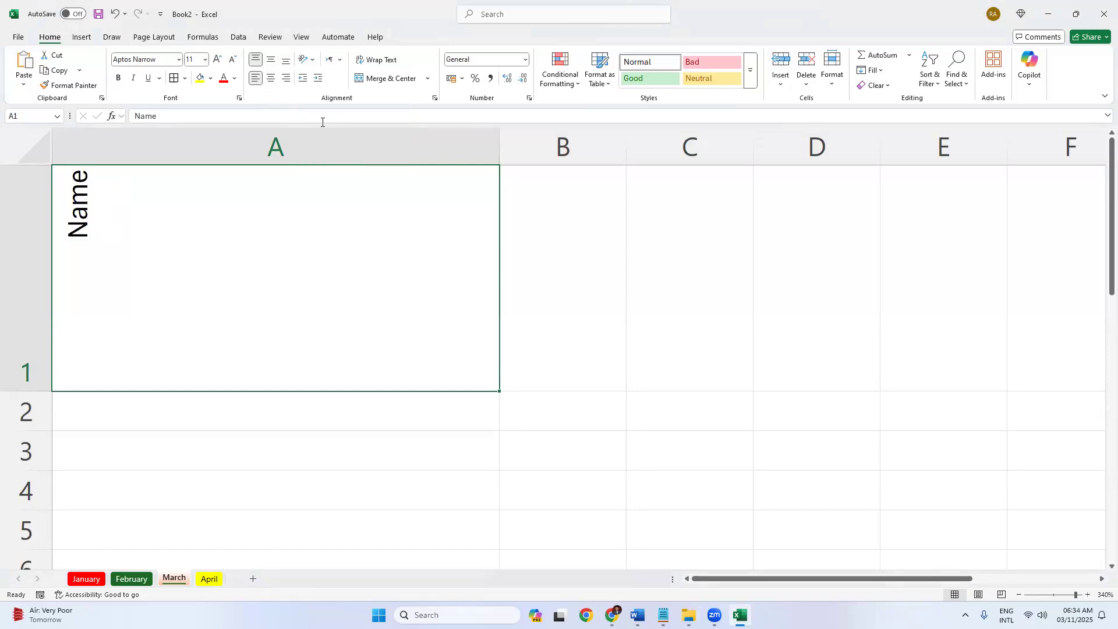
{"action": "left_click", "coordinate": [305, 61]}
{"action": "left_click", "coordinate": [322, 141]}
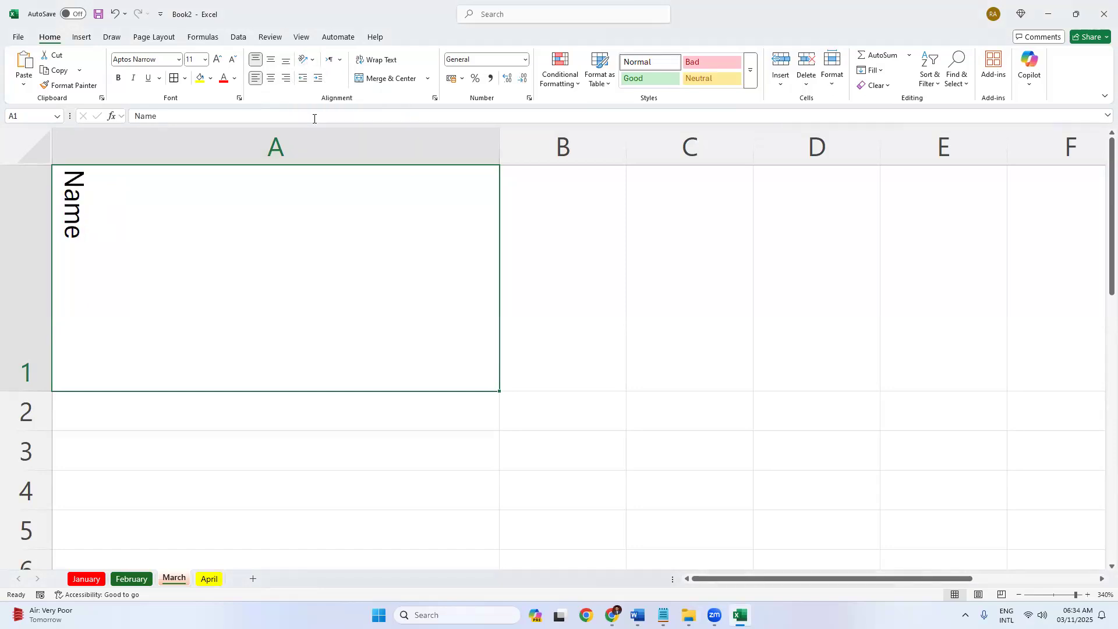
{"action": "left_click", "coordinate": [306, 60]}
{"action": "left_click", "coordinate": [322, 141]}
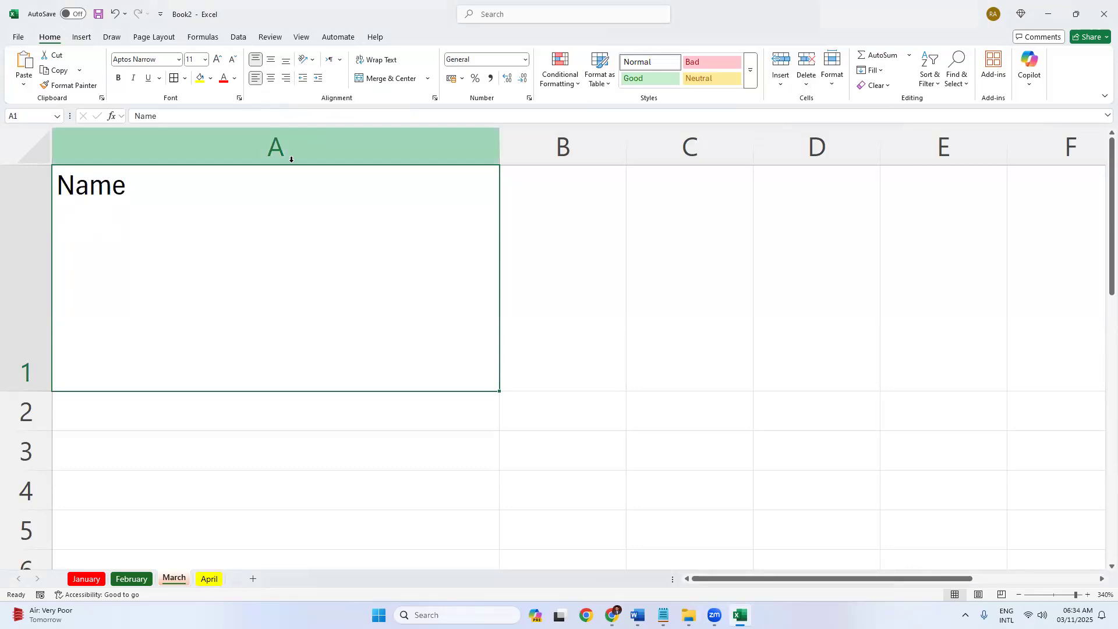
Centre Name in A1 both ways and angle it upward at 45 degrees.
{"action": "left_click", "coordinate": [271, 78]}
{"action": "left_click", "coordinate": [270, 59]}
{"action": "left_click", "coordinate": [309, 60]}
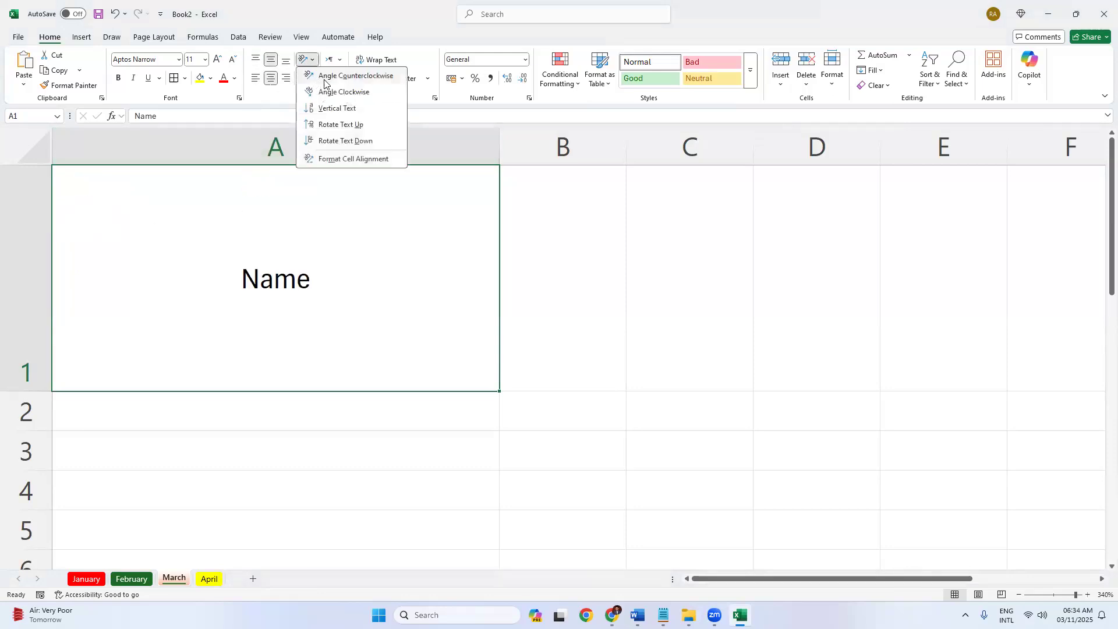
{"action": "left_click", "coordinate": [330, 75]}
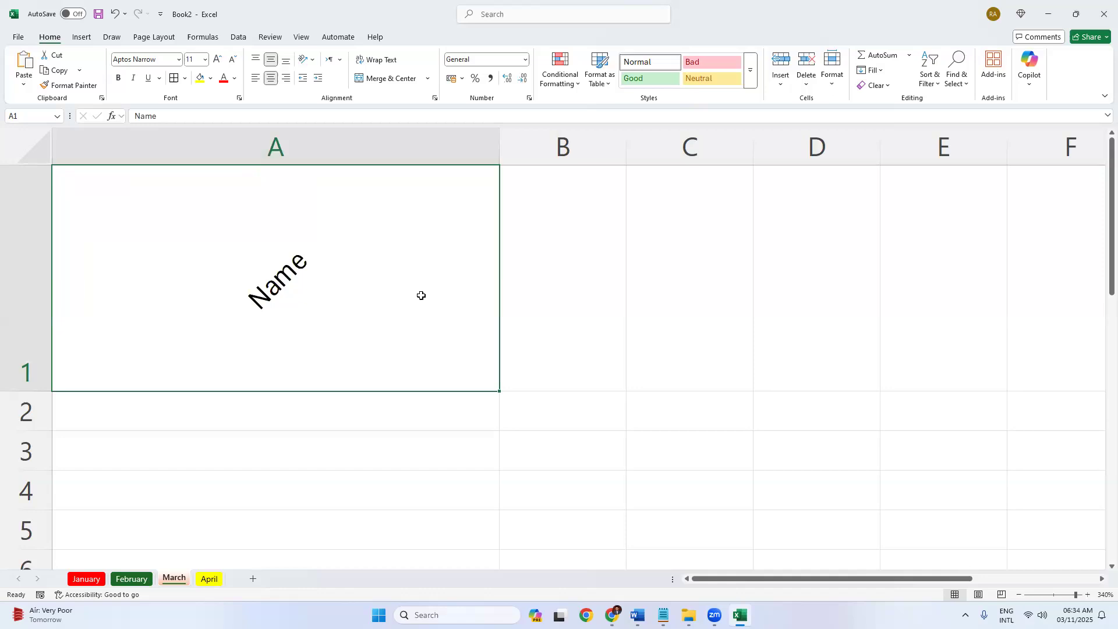
{"action": "scroll", "coordinate": [359, 293], "scroll_direction": "down", "scroll_amount": 6}
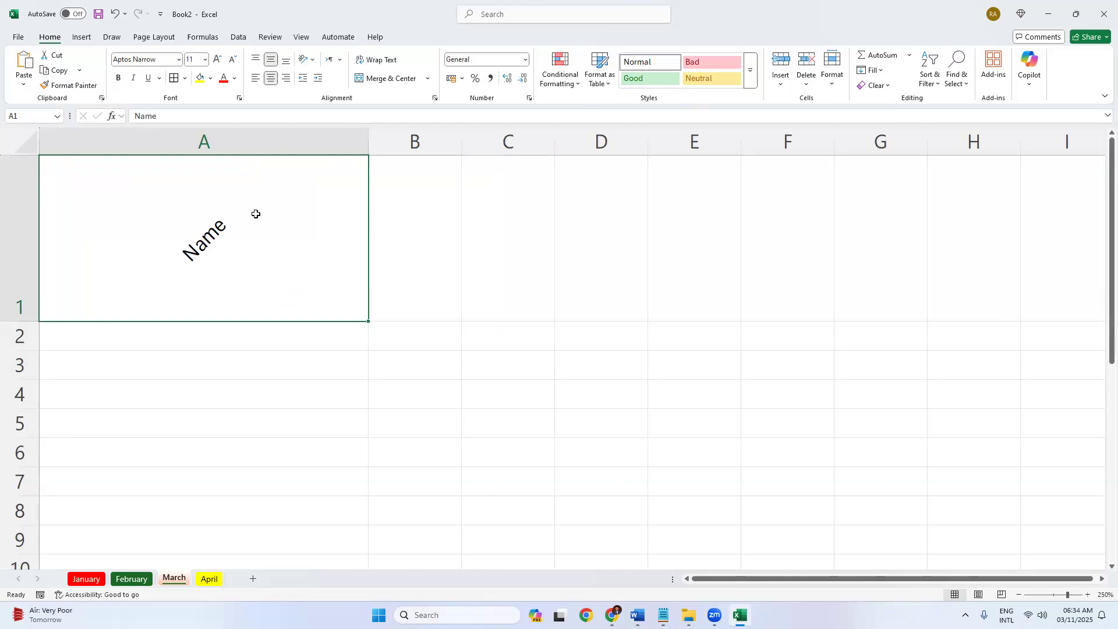
Replace A1's text with 'Serial'.
{"action": "double_click", "coordinate": [317, 194]}
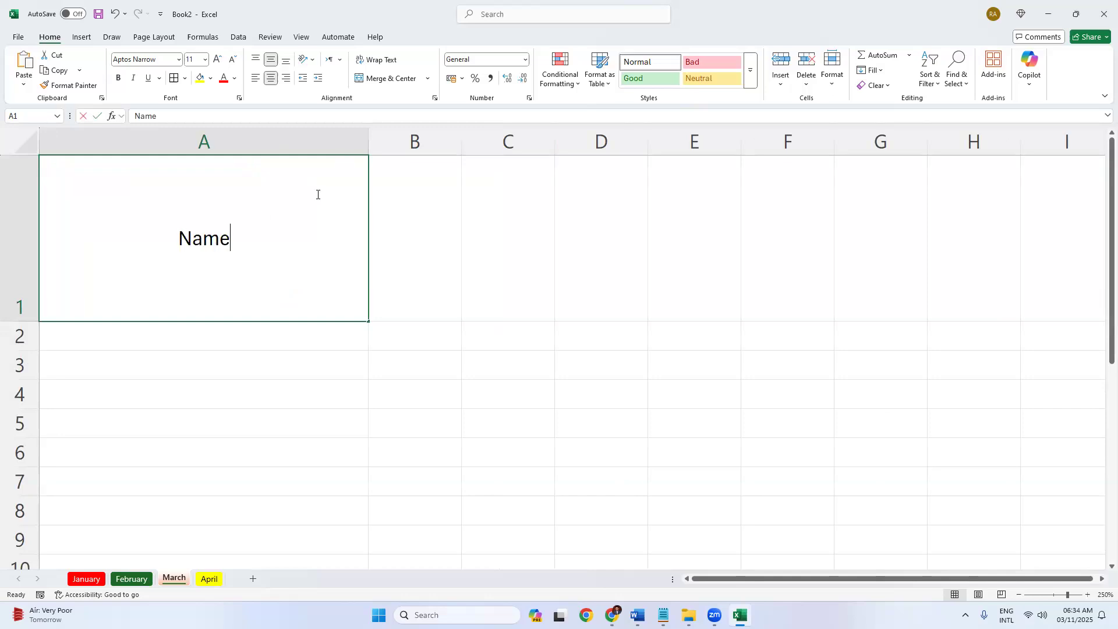
{"action": "key", "text": "BackSpace"}
{"action": "key", "text": "BackSpace"}
{"action": "key", "text": "BackSpace"}
{"action": "key", "text": "BackSpace"}
{"action": "type", "text": "Serial"}
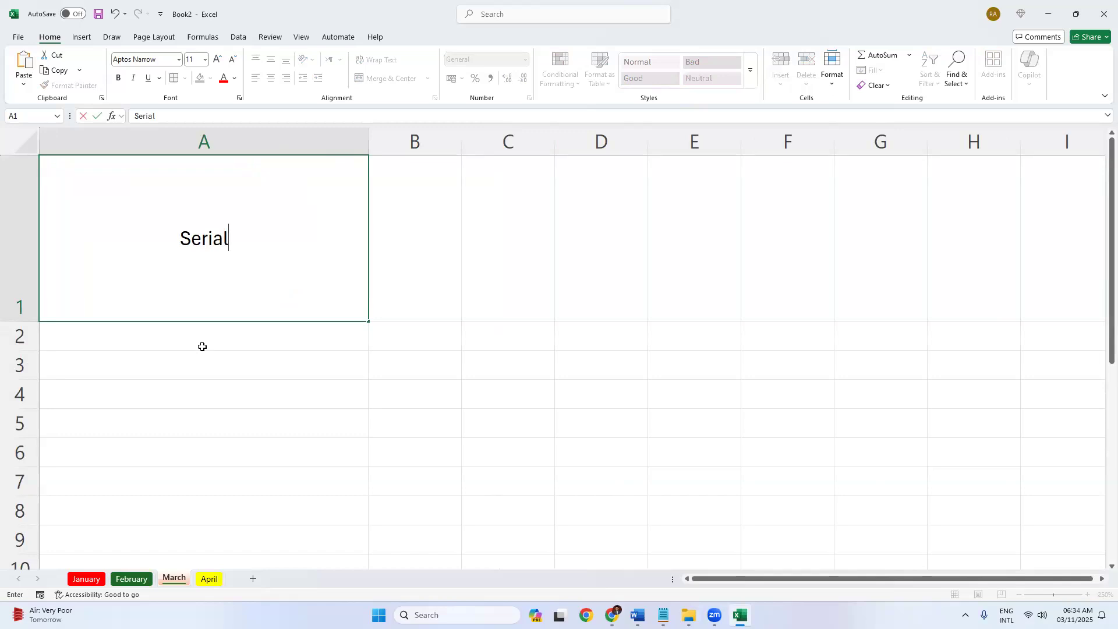
{"action": "left_click", "coordinate": [202, 347]}
{"action": "left_click", "coordinate": [221, 252]}
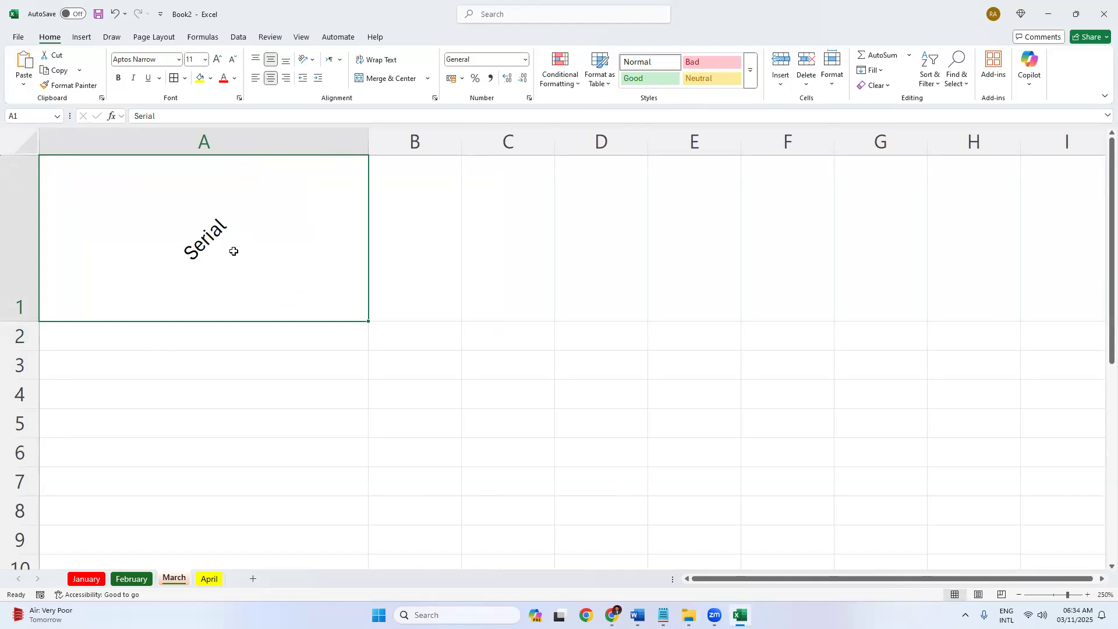
Apply Rotate Text Up to A3, then to the Serial header in A1.
{"action": "left_click_drag", "start_coordinate": [209, 335], "coordinate": [152, 530]}
{"action": "left_click", "coordinate": [194, 370]}
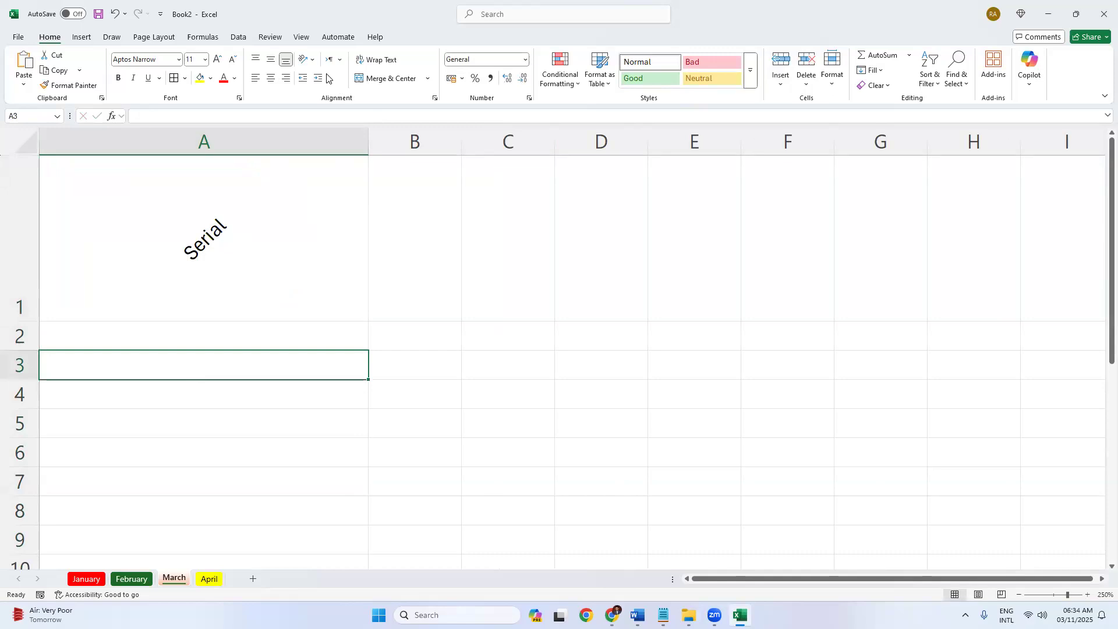
{"action": "left_click", "coordinate": [305, 60]}
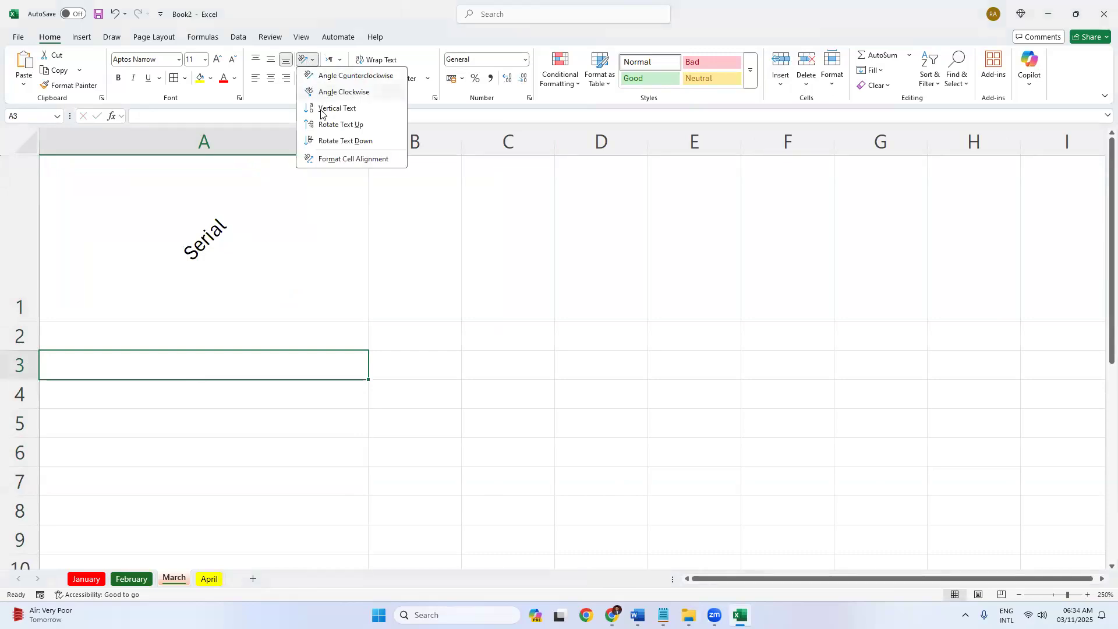
{"action": "left_click", "coordinate": [324, 124]}
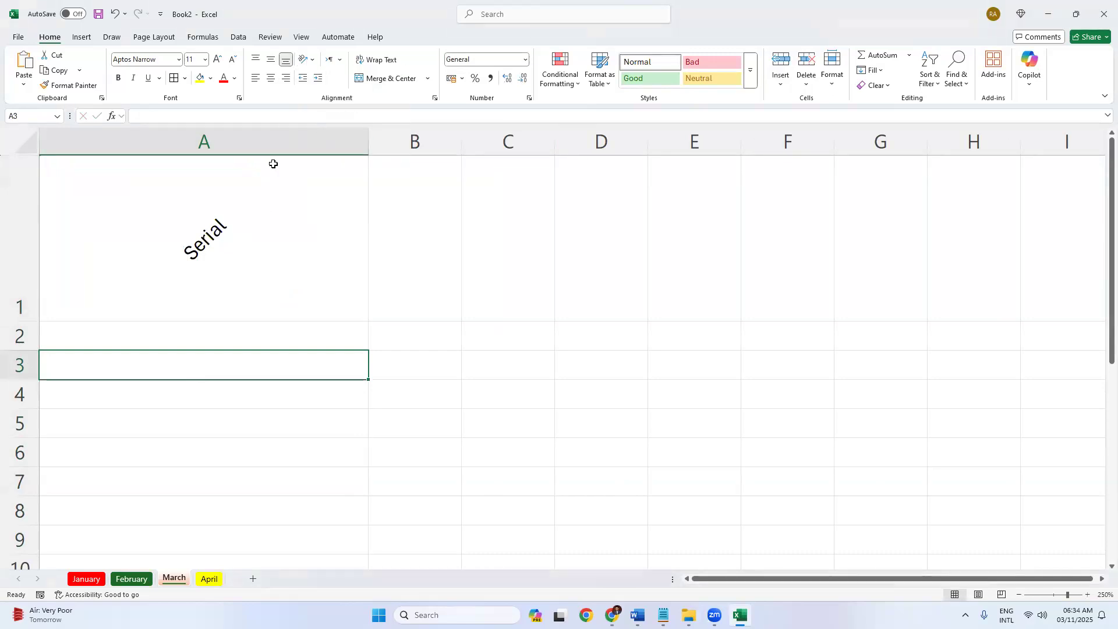
{"action": "left_click", "coordinate": [278, 171]}
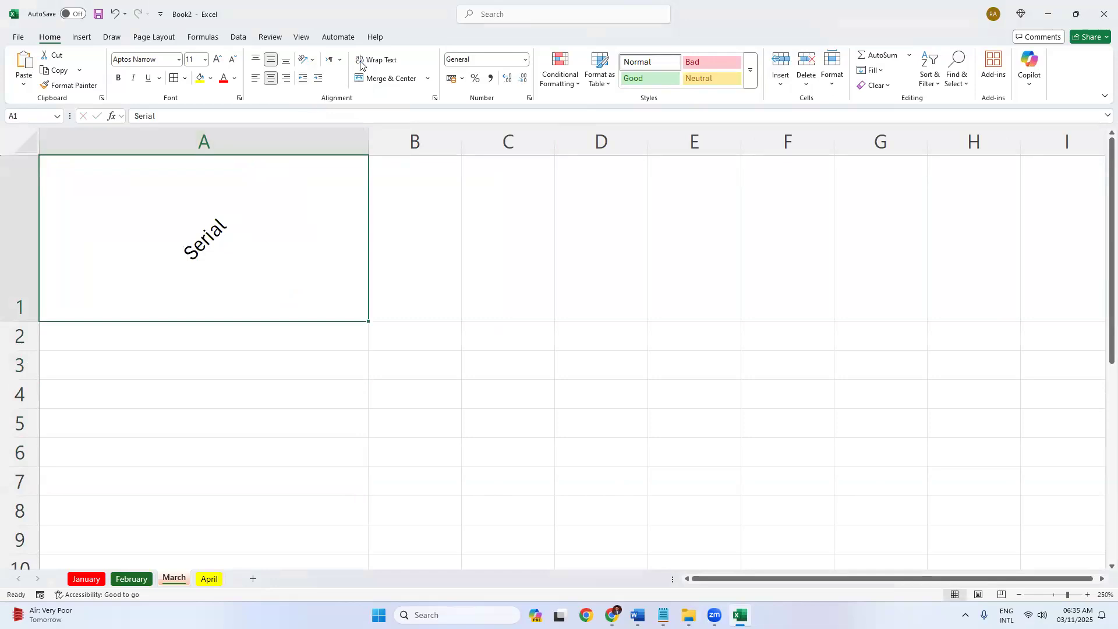
{"action": "left_click", "coordinate": [306, 59]}
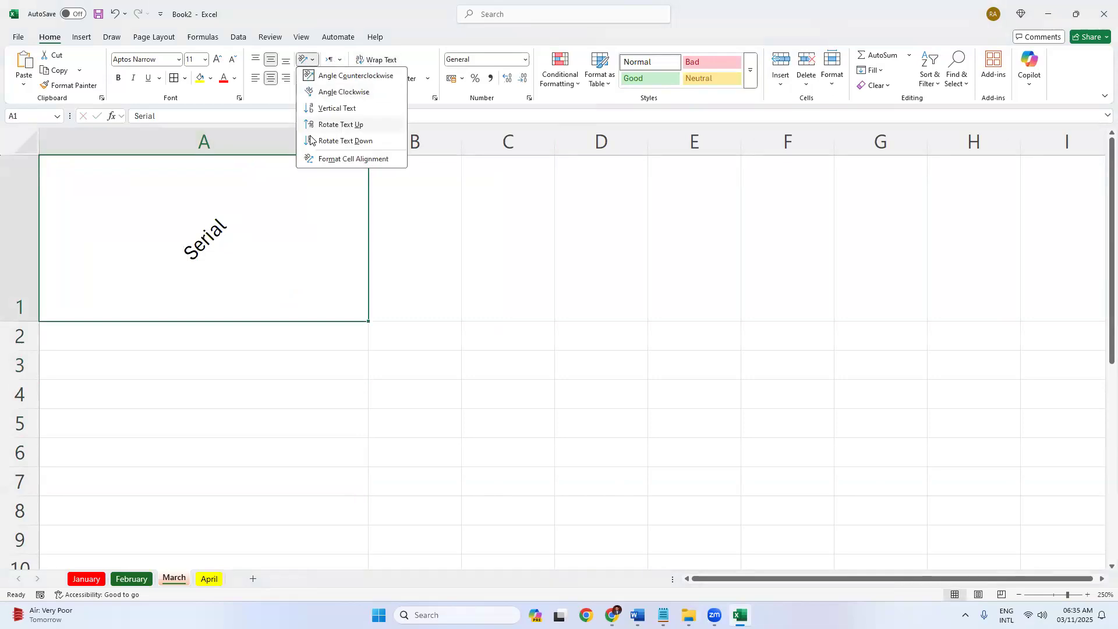
{"action": "left_click", "coordinate": [324, 125]}
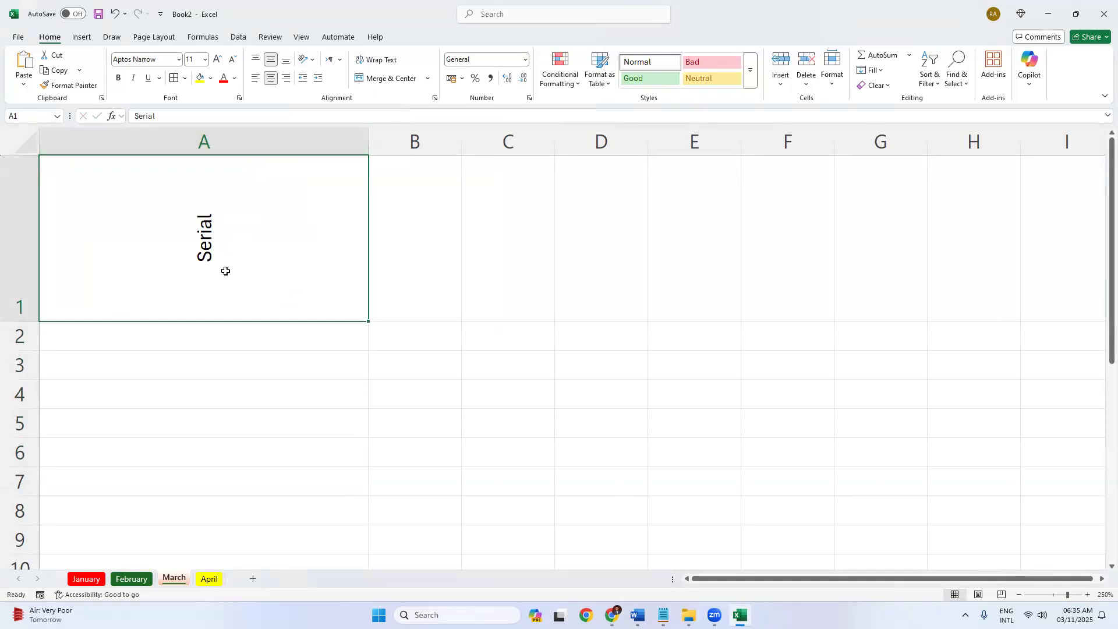
Narrow column A, shrink row 1 to 34.50 height, and go to the February sheet.
{"action": "left_click_drag", "start_coordinate": [369, 142], "coordinate": [72, 142]}
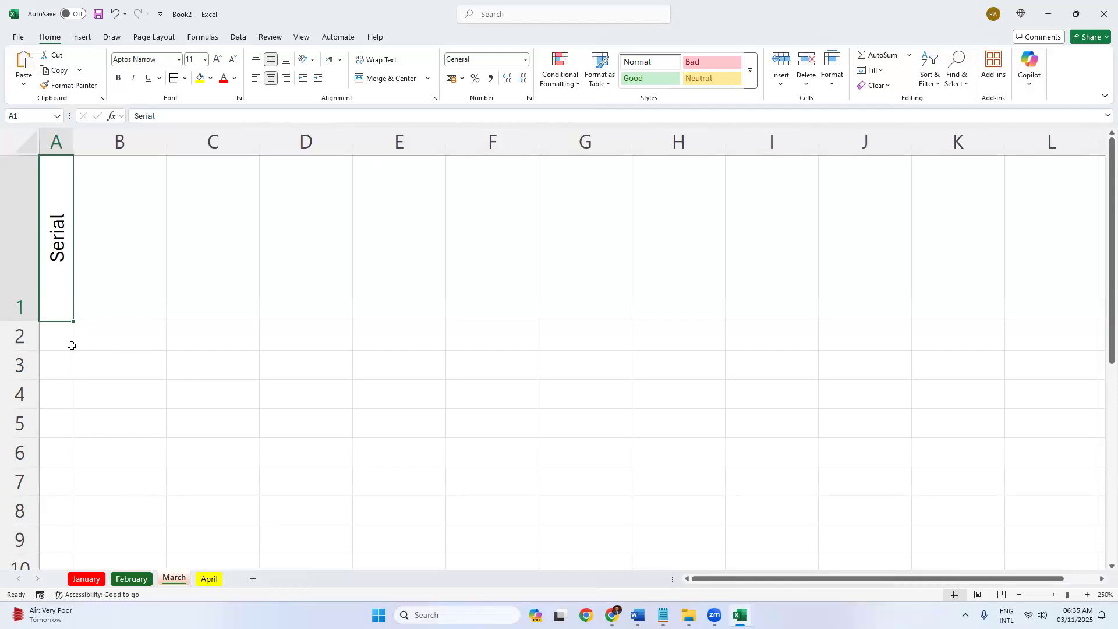
{"action": "key", "text": "Return"}
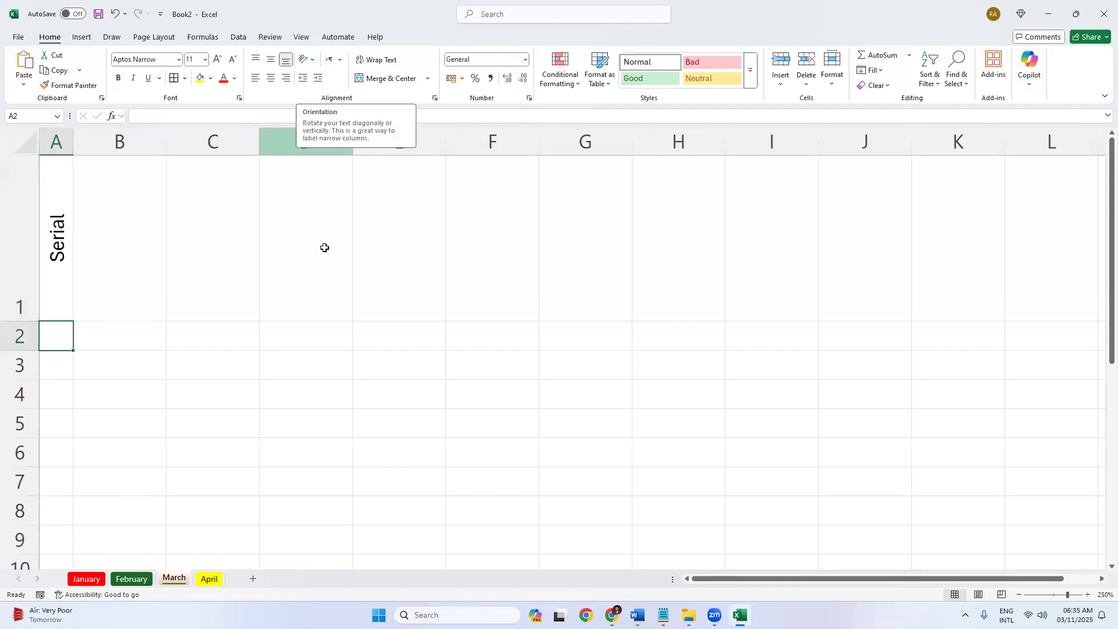
{"action": "left_click_drag", "start_coordinate": [23, 321], "coordinate": [26, 253]}
{"action": "left_click", "coordinate": [131, 579]}
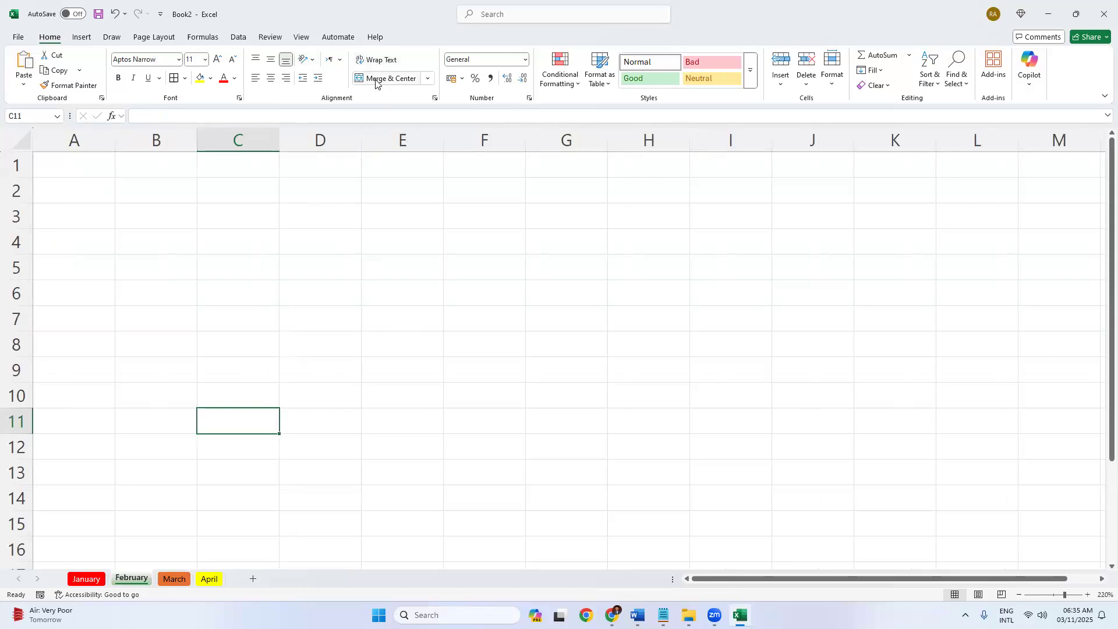
Type a long sentence introducing a person by name into cell A3.
{"action": "scroll", "coordinate": [206, 272], "scroll_direction": "up", "scroll_amount": 9}
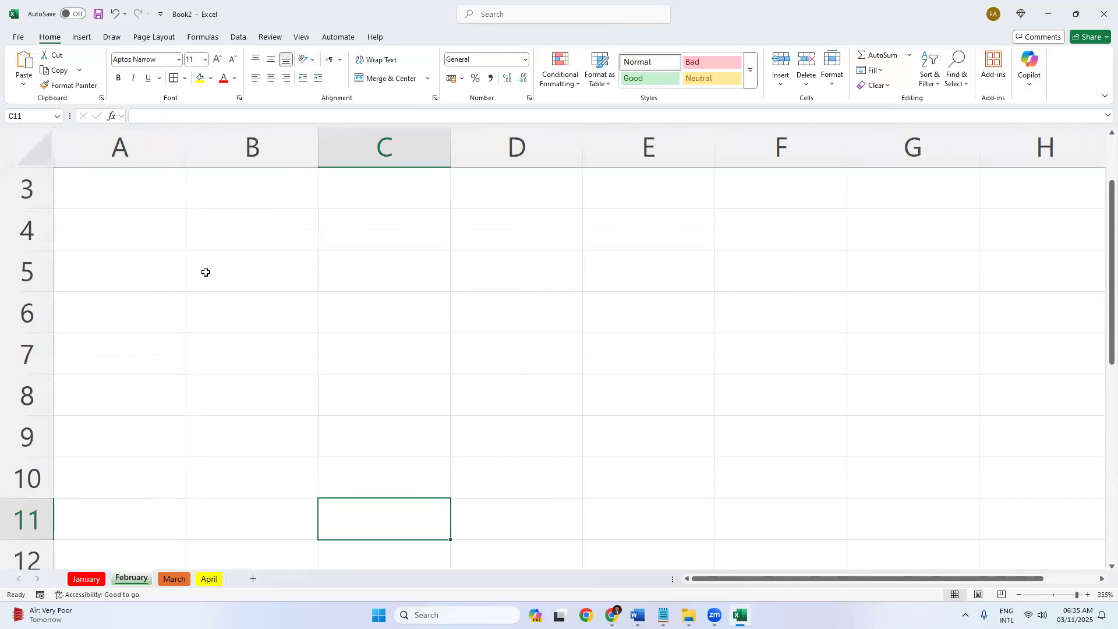
{"action": "left_click", "coordinate": [120, 200]}
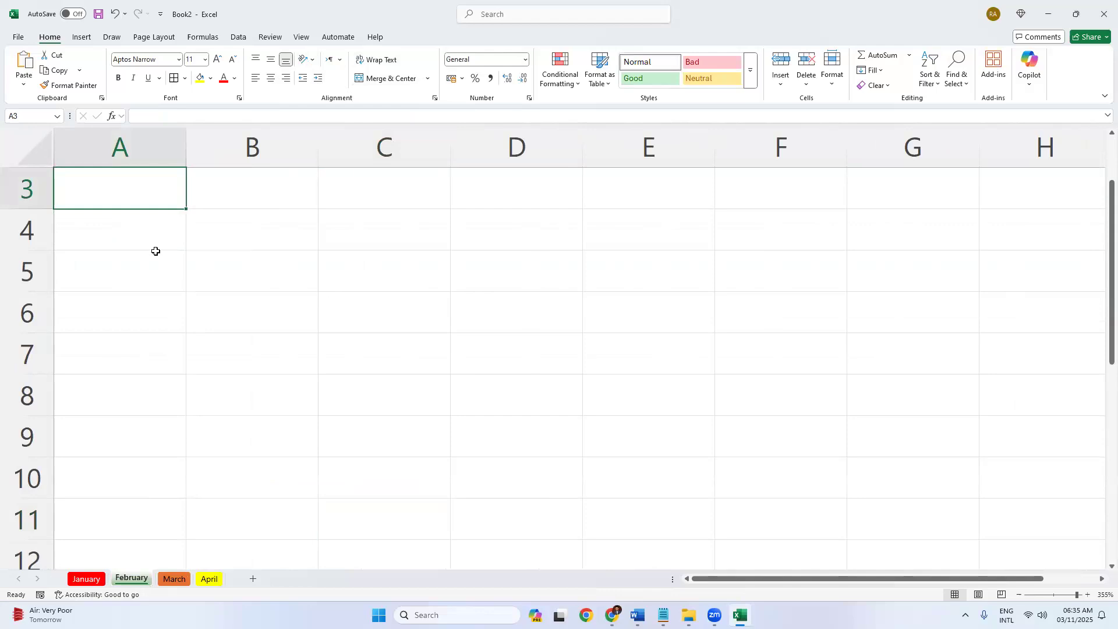
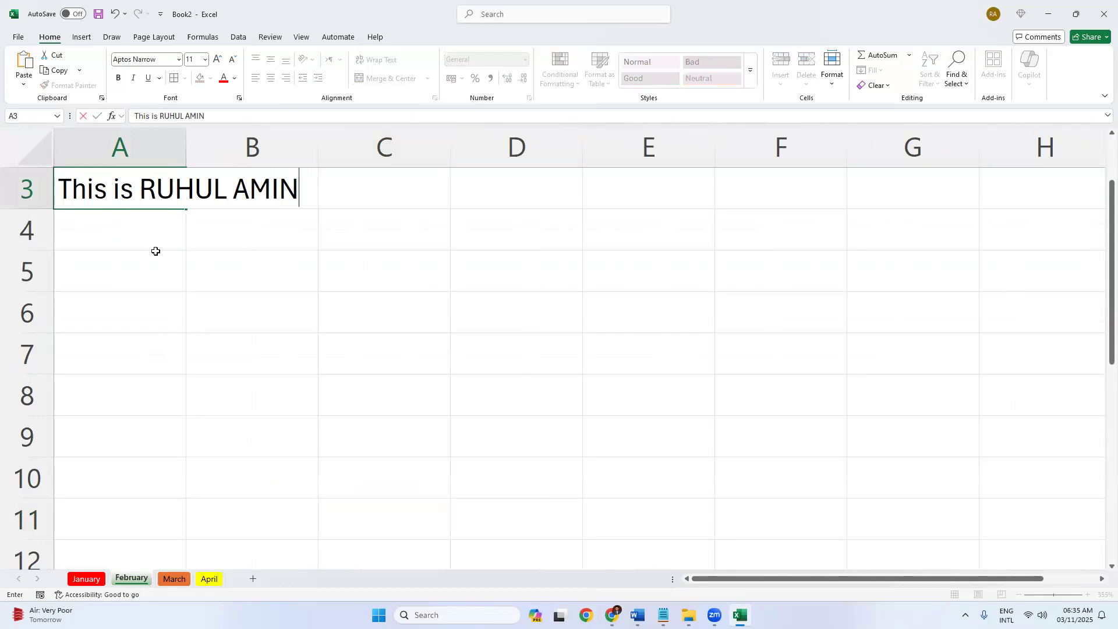
{"action": "key", "text": "Return"}
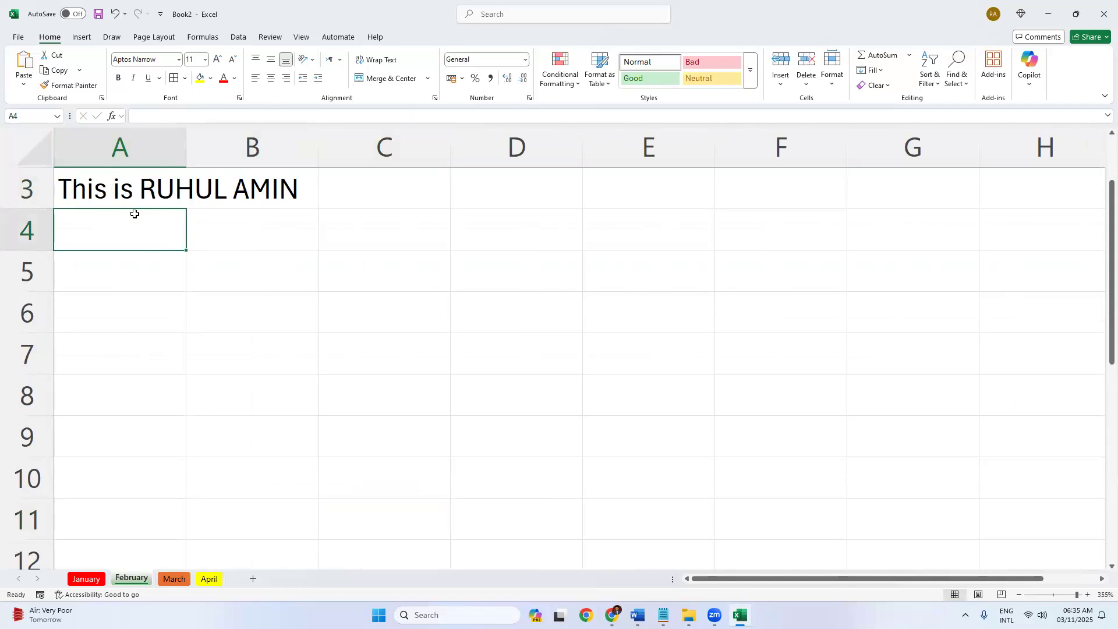
Enter a person's name in B3, compare it with A3, then delete B3's contents.
{"action": "left_click", "coordinate": [252, 145]}
{"action": "left_click", "coordinate": [239, 193]}
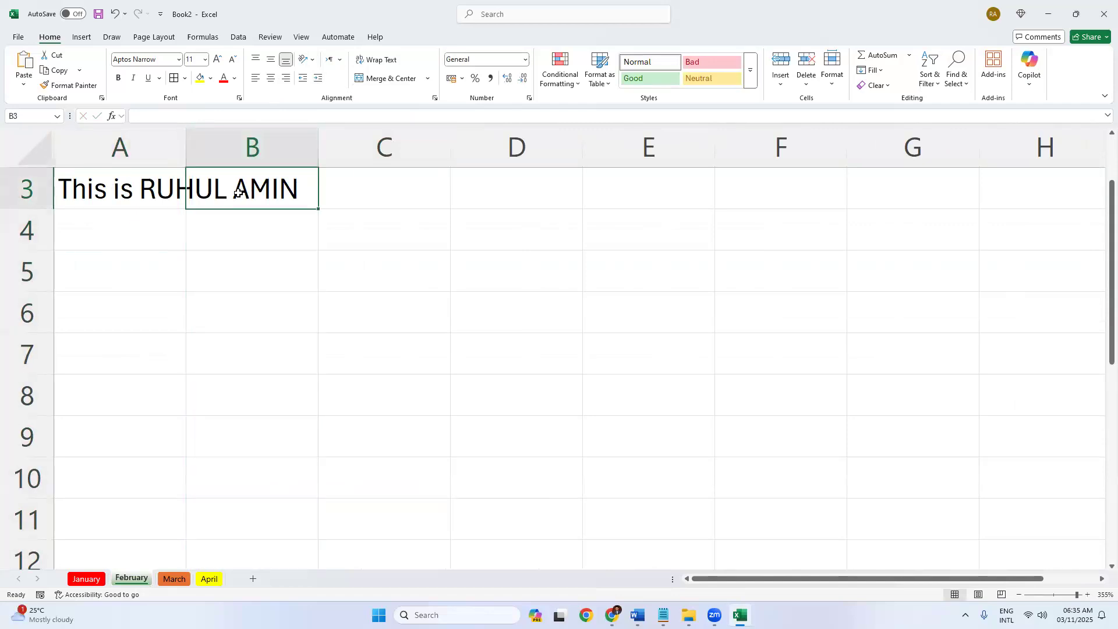
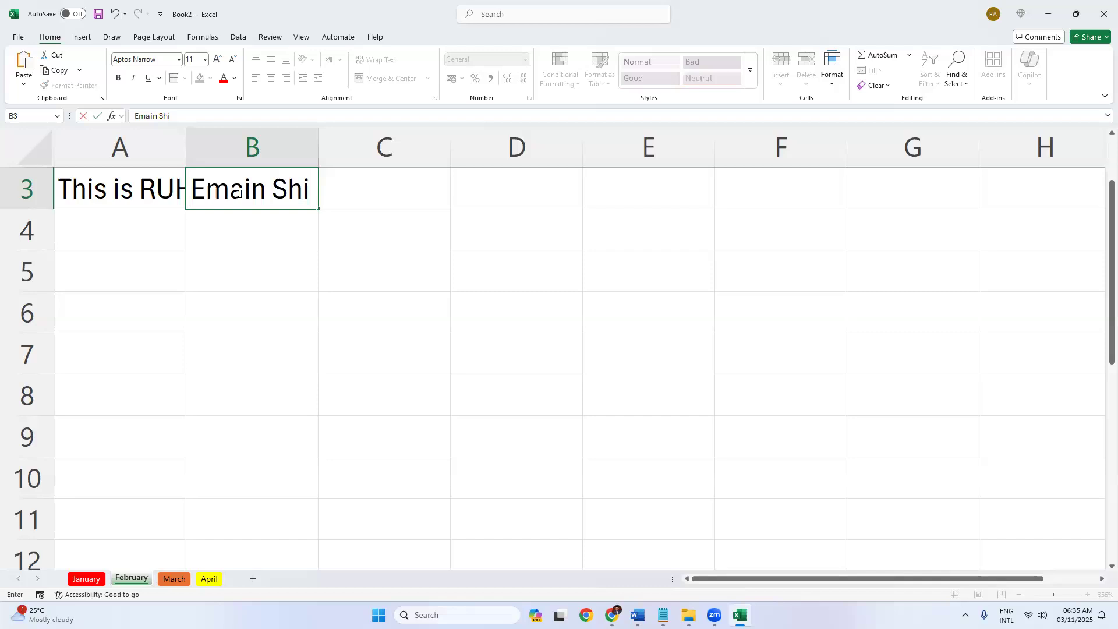
{"action": "key", "text": "Return"}
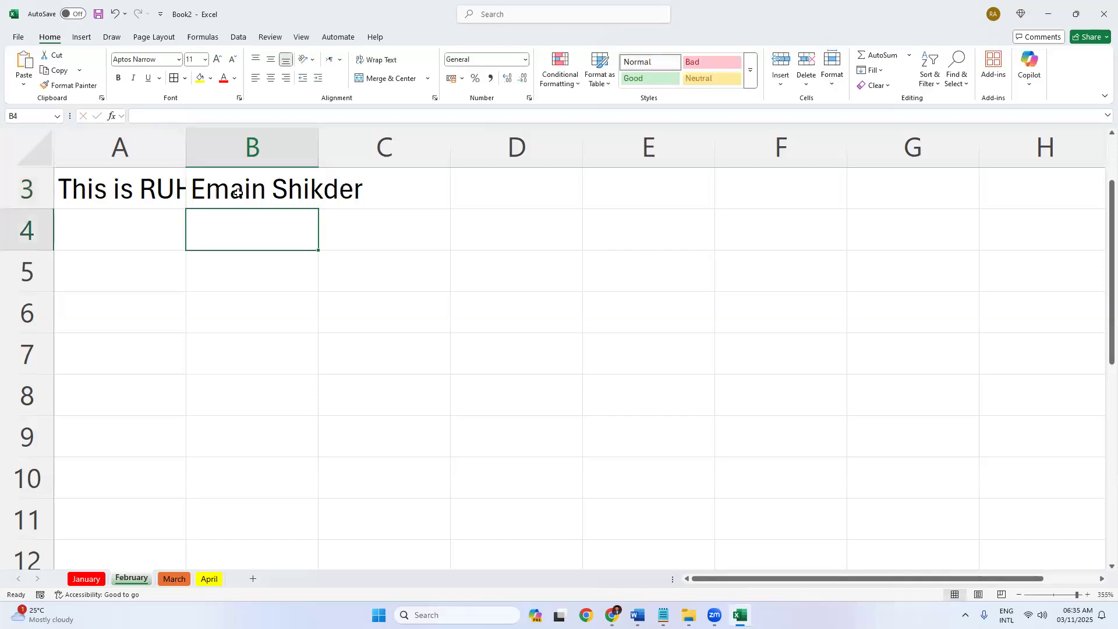
{"action": "left_click", "coordinate": [102, 188]}
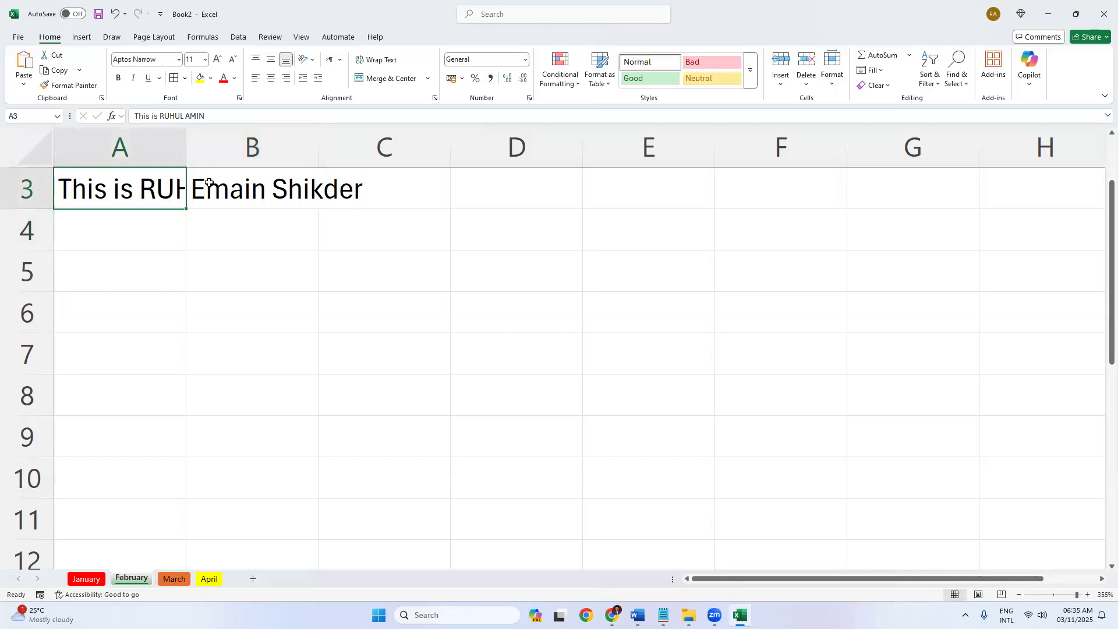
{"action": "left_click", "coordinate": [243, 191]}
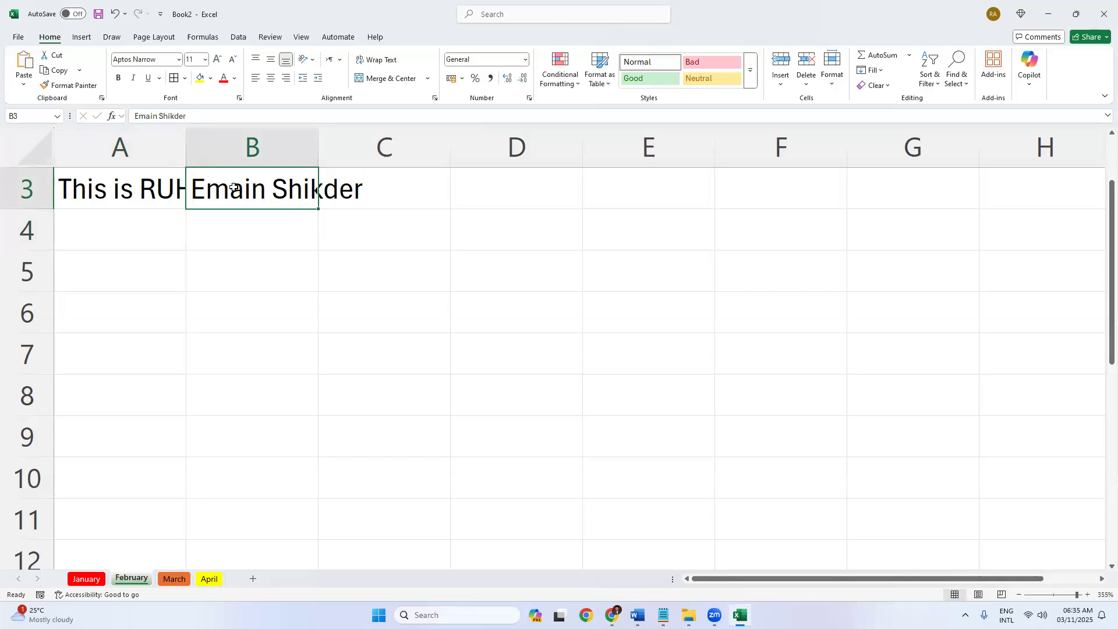
{"action": "left_click", "coordinate": [131, 190]}
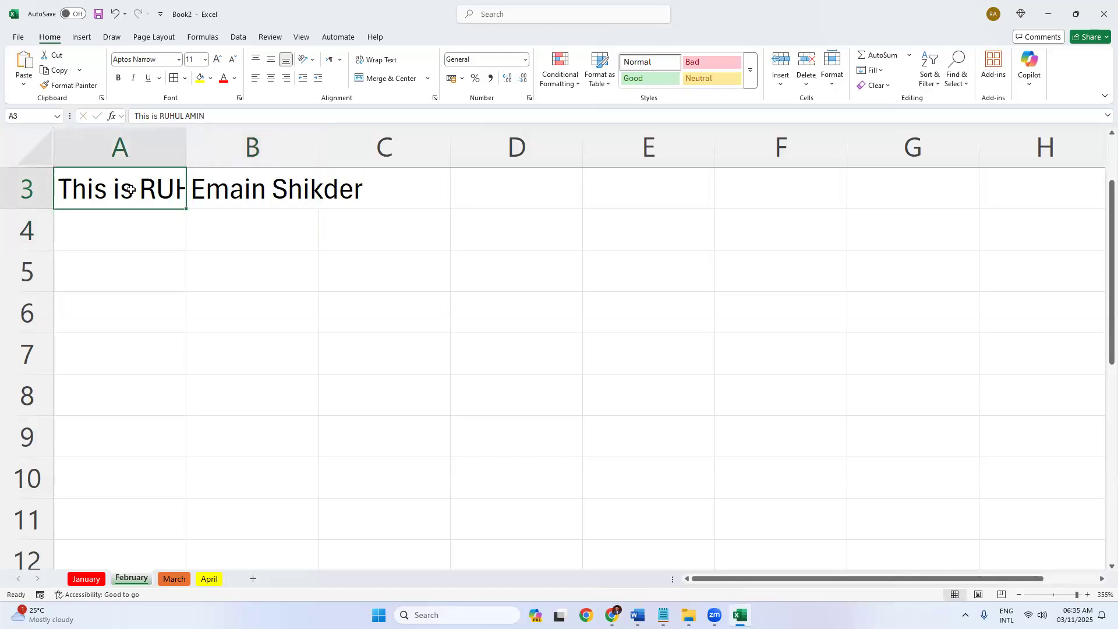
{"action": "left_click", "coordinate": [224, 186]}
{"action": "key", "text": "Delete"}
Enter a short name in B3, cutting off A3's long sentence.
{"action": "left_click", "coordinate": [224, 302]}
{"action": "left_click", "coordinate": [146, 188]}
{"action": "left_click", "coordinate": [239, 189], "text": "shift"}
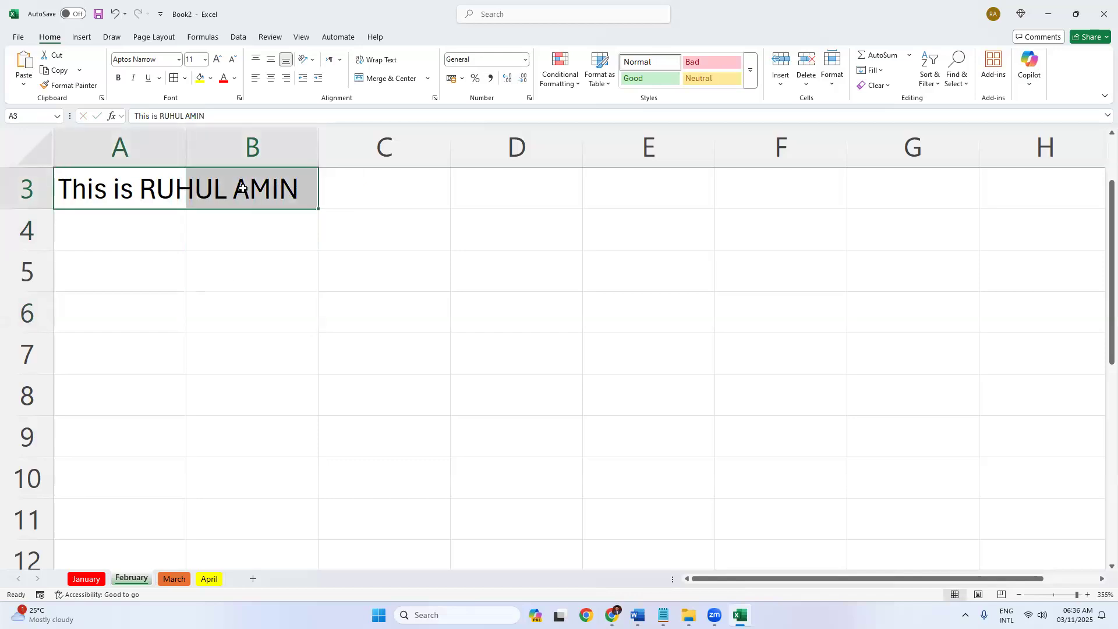
{"action": "left_click", "coordinate": [236, 194]}
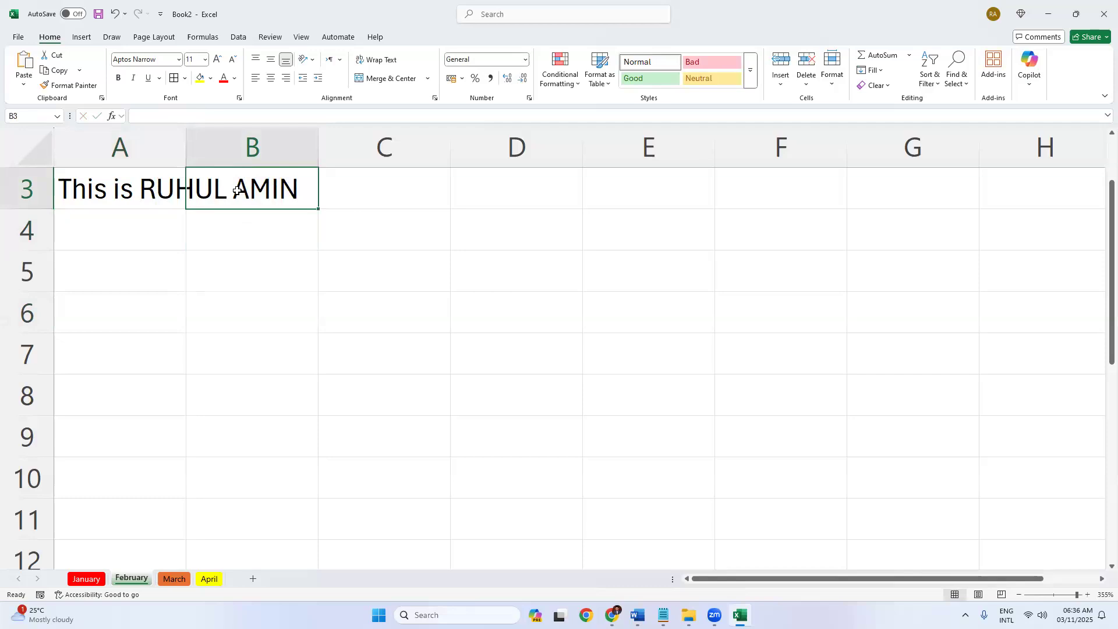
{"action": "double_click", "coordinate": [236, 190]}
{"action": "type", "text": "Habib"}
{"action": "key", "text": "Return"}
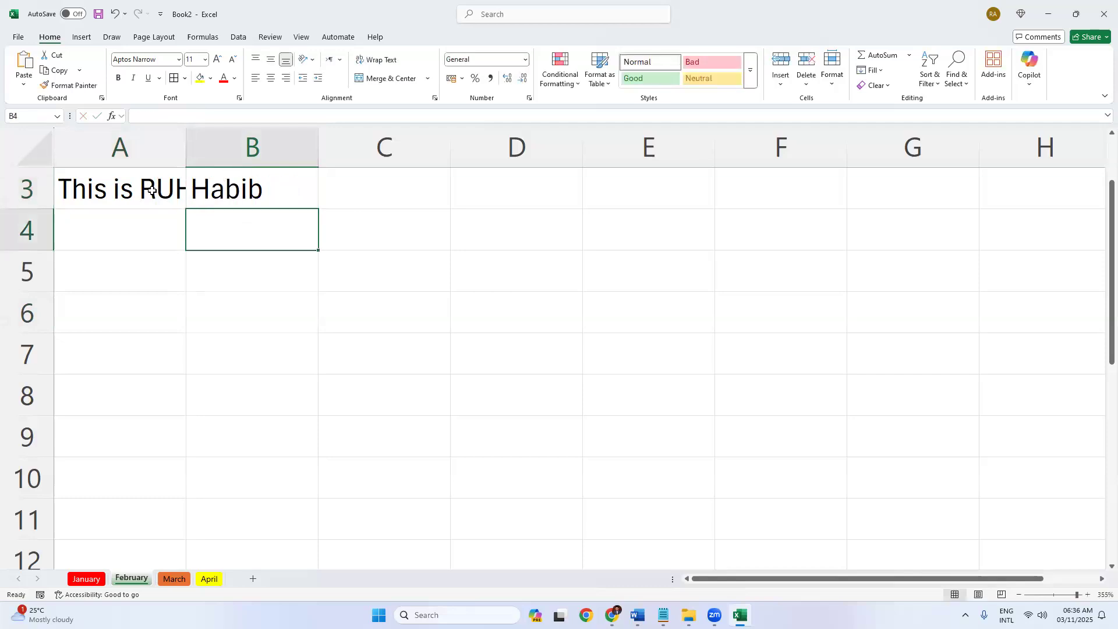
Widen column A to show all of A3's text, then undo it.
{"action": "left_click", "coordinate": [152, 191]}
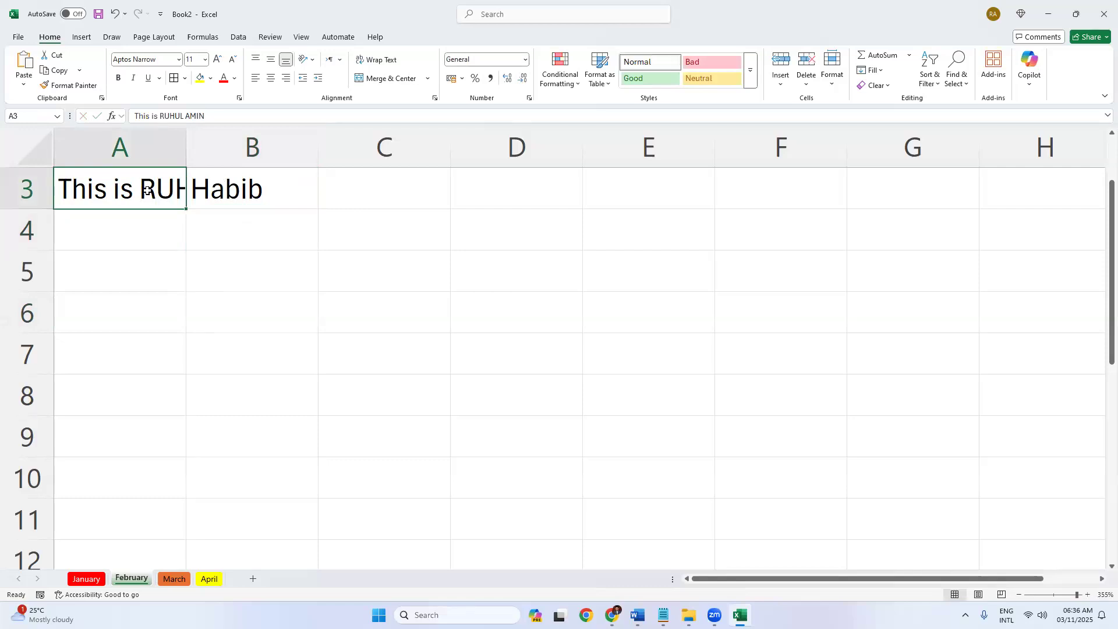
{"action": "left_click_drag", "start_coordinate": [187, 142], "coordinate": [399, 155]}
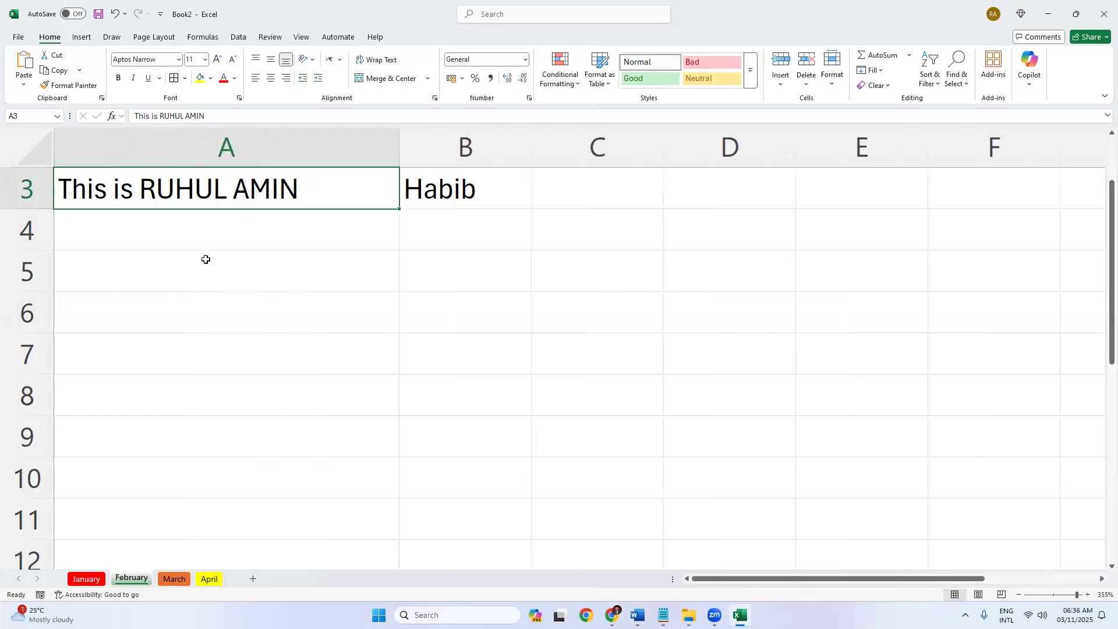
{"action": "key", "text": "ctrl+z"}
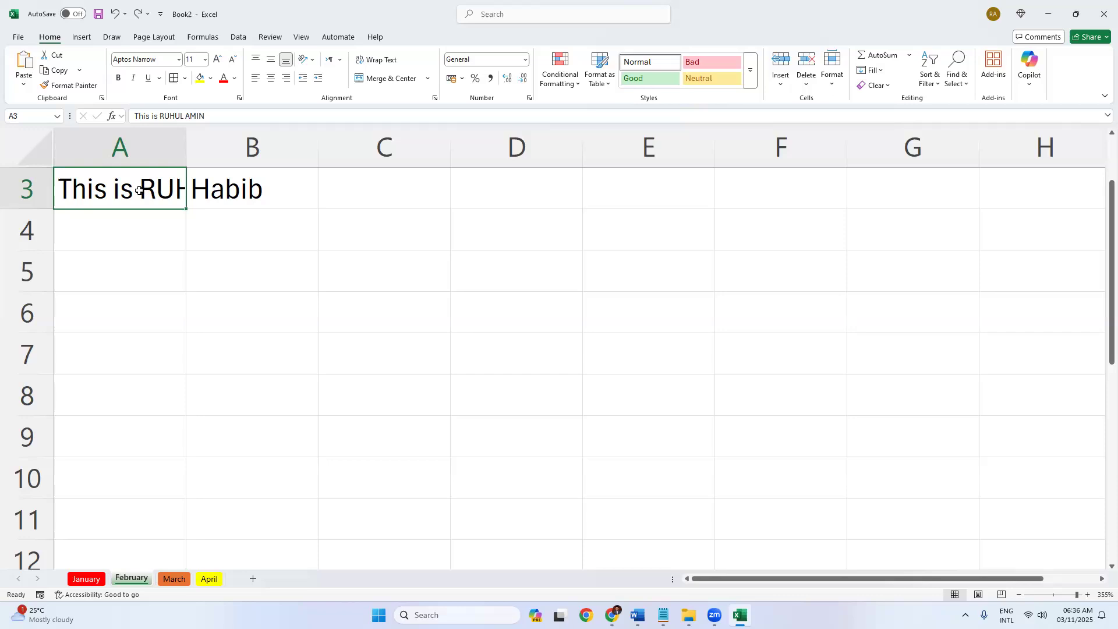
Enter 'This is' in cell C3, correcting typing mistakes along the way.
{"action": "left_click", "coordinate": [434, 207]}
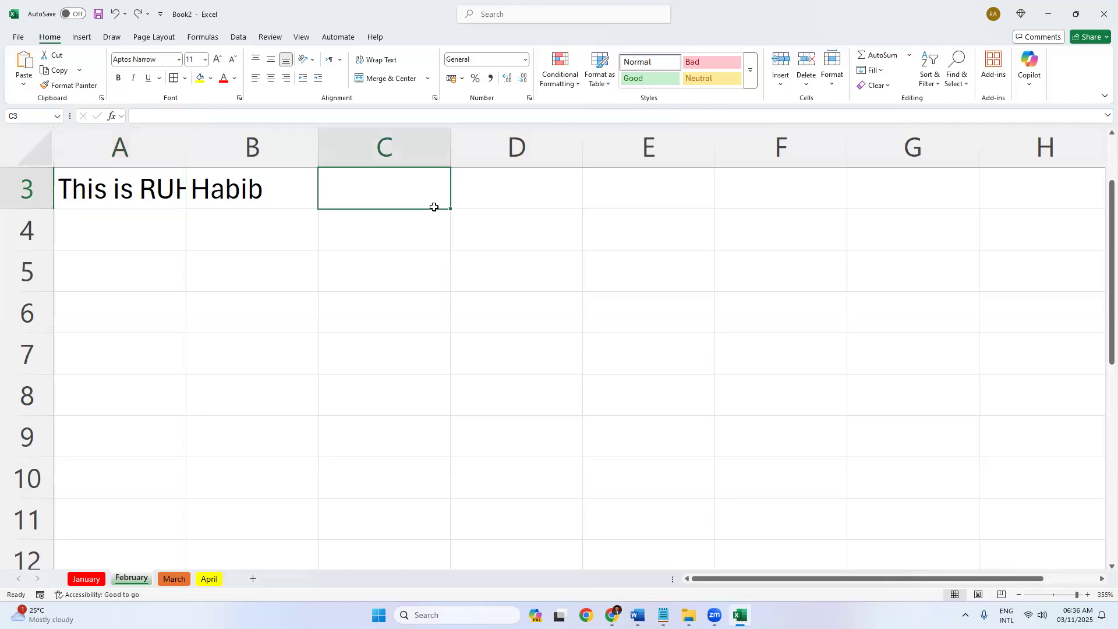
{"action": "type", "text": "This is "}
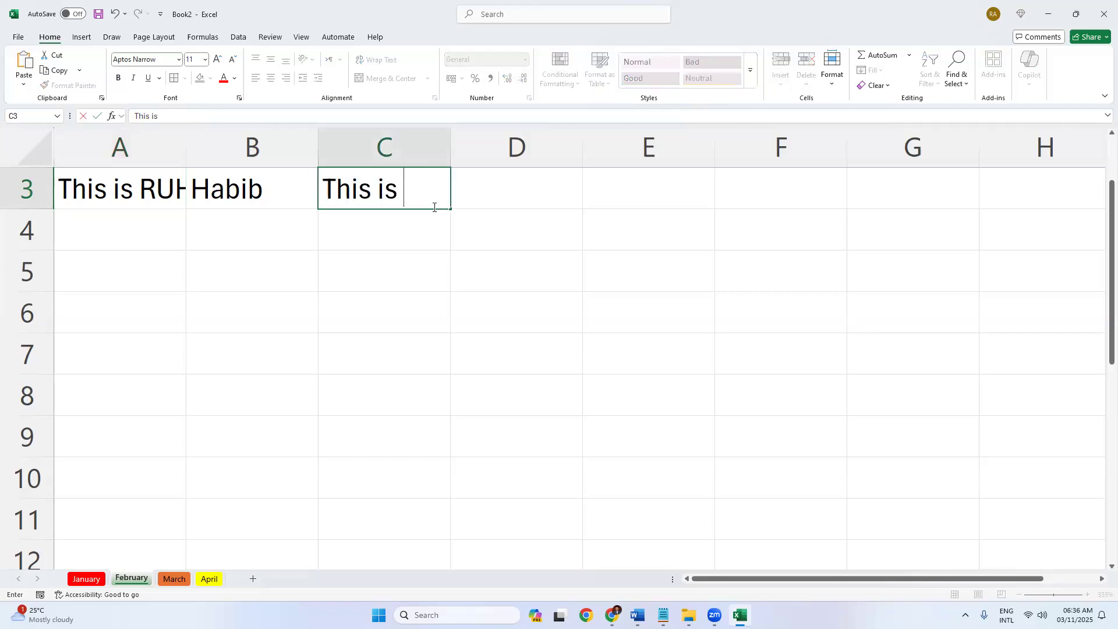
{"action": "type", "text": "RUHUL"}
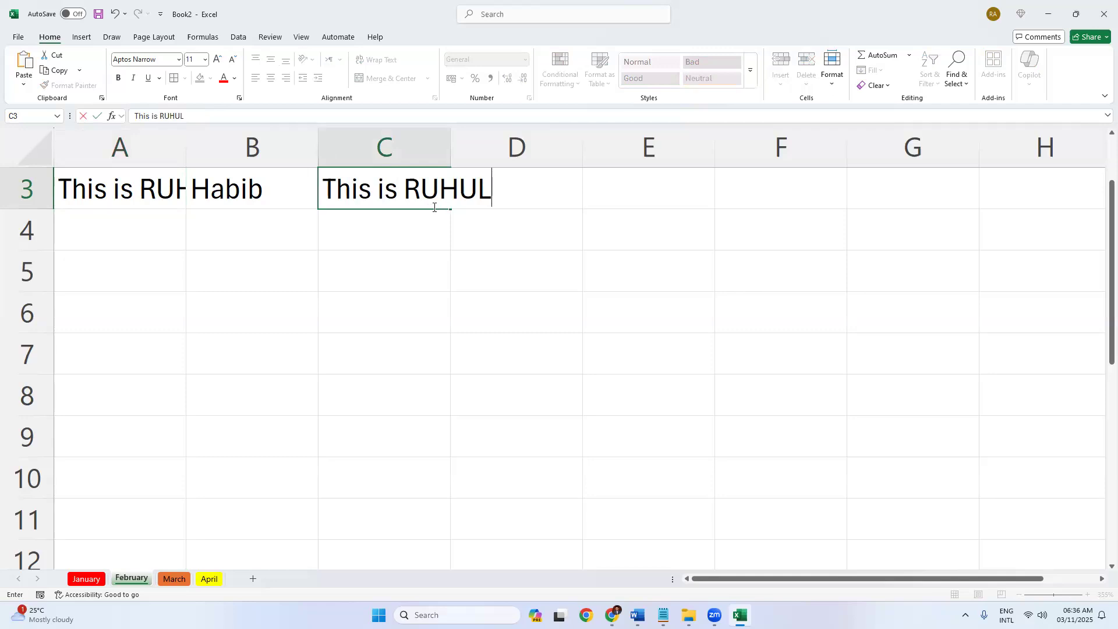
{"action": "key", "text": "BackSpace"}
{"action": "key", "text": "BackSpace"}
{"action": "key", "text": "BackSpace"}
{"action": "key", "text": "BackSpace"}
{"action": "key", "text": "BackSpace"}
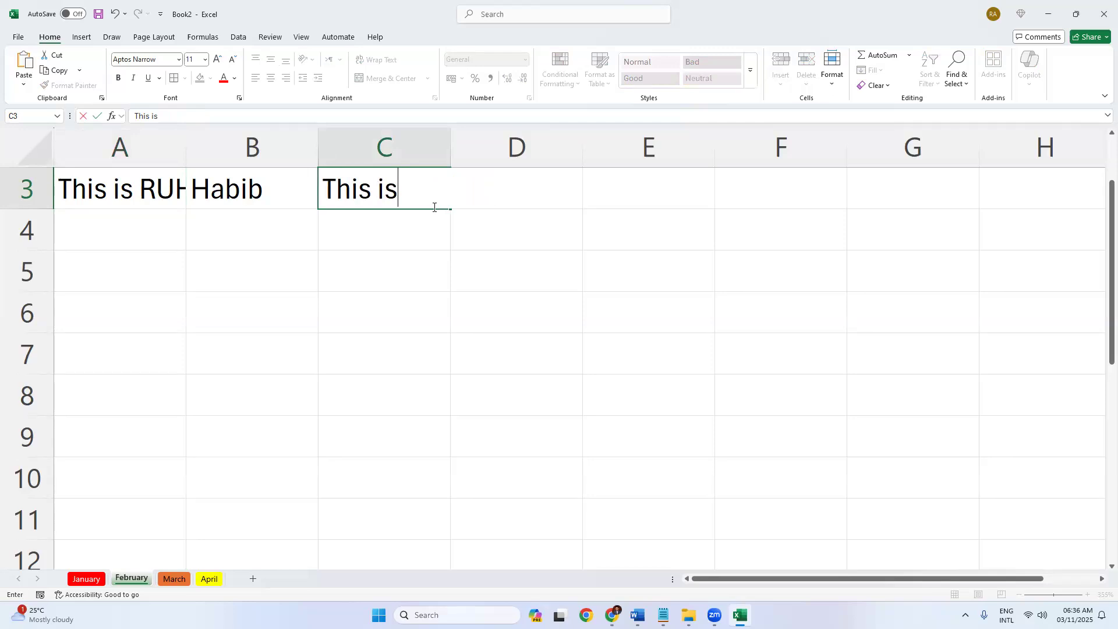
{"action": "key", "text": "Return"}
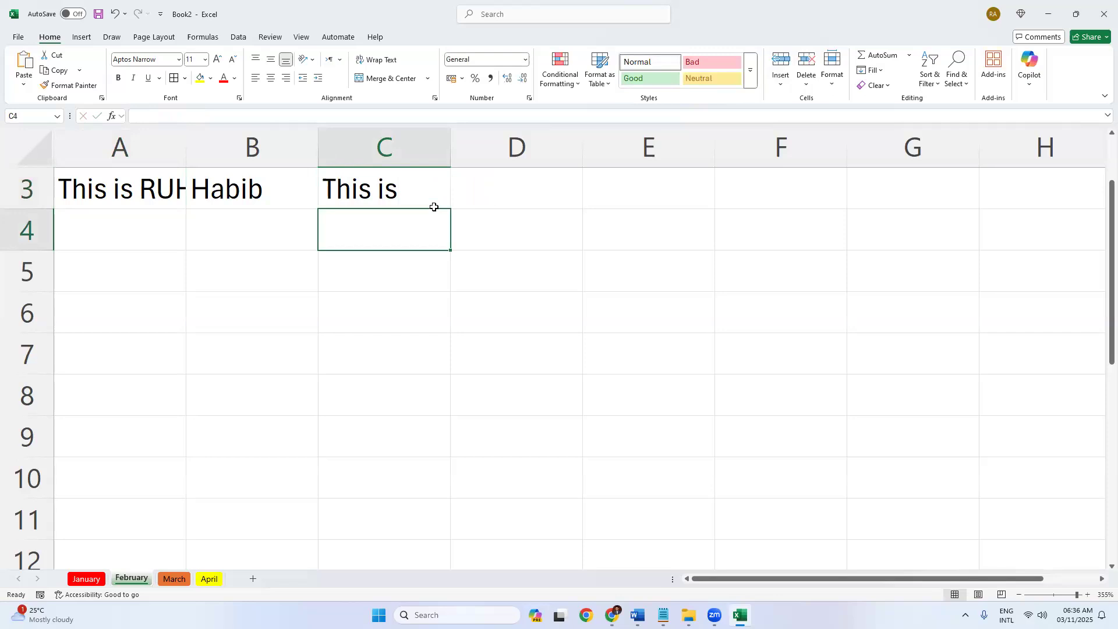
{"action": "left_click", "coordinate": [361, 190]}
{"action": "left_click", "coordinate": [370, 224]}
{"action": "left_click", "coordinate": [384, 195]}
{"action": "left_click", "coordinate": [376, 231]}
{"action": "key", "text": "Up"}
Apply Wrap Text to A3 so its sentence shows on three lines.
{"action": "left_click", "coordinate": [132, 195]}
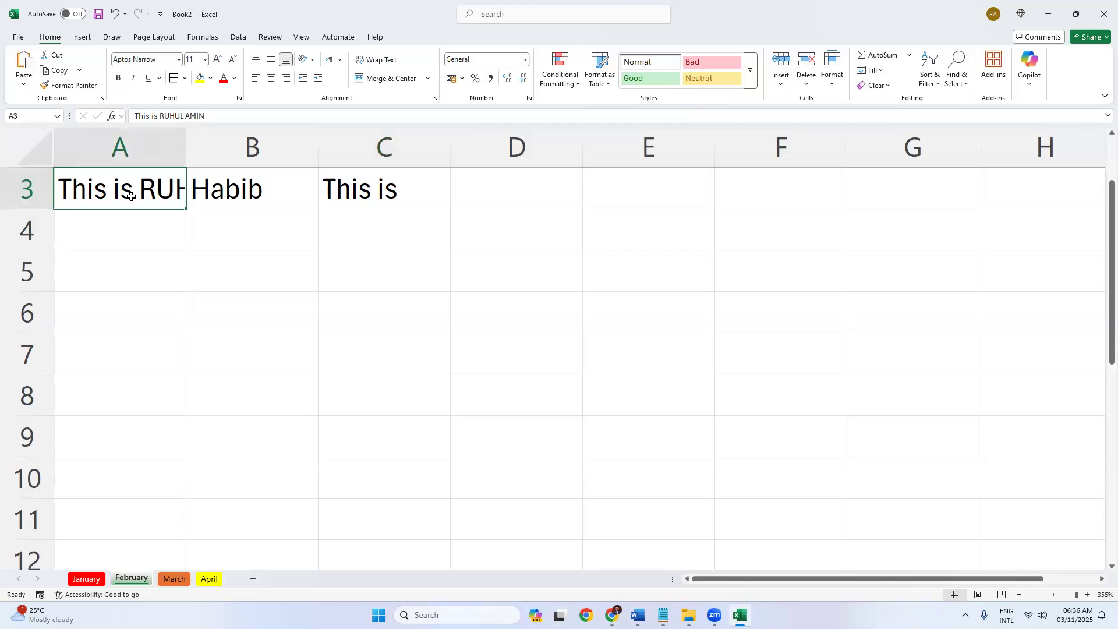
{"action": "left_click", "coordinate": [376, 60]}
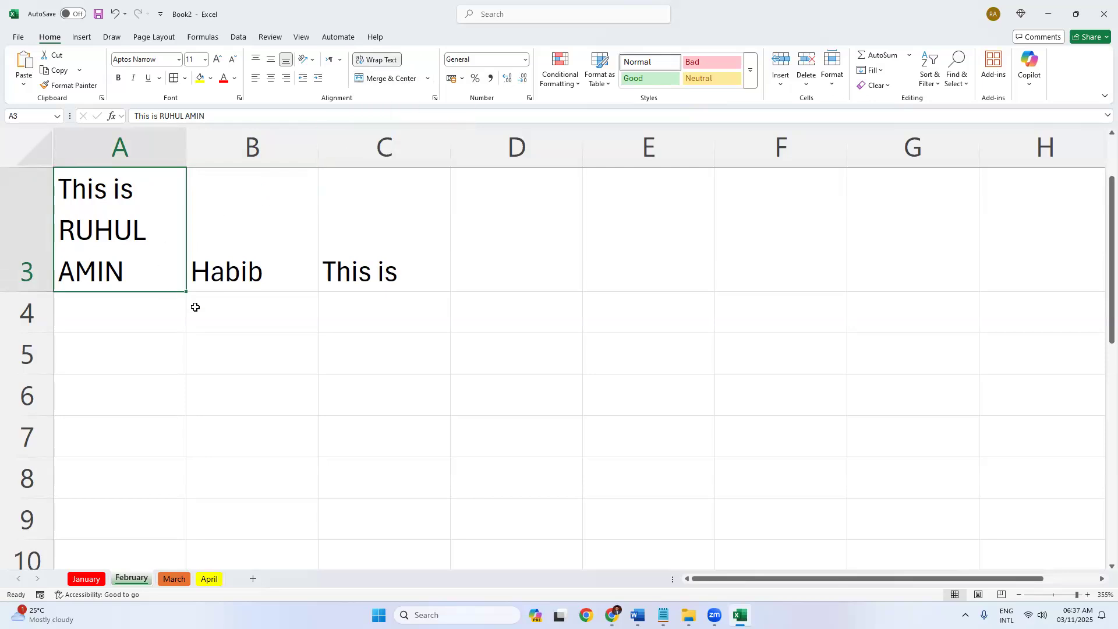
Merge cells A12 and B12, then split them back into separate cells.
{"action": "scroll", "coordinate": [175, 323], "scroll_direction": "down", "scroll_amount": 3}
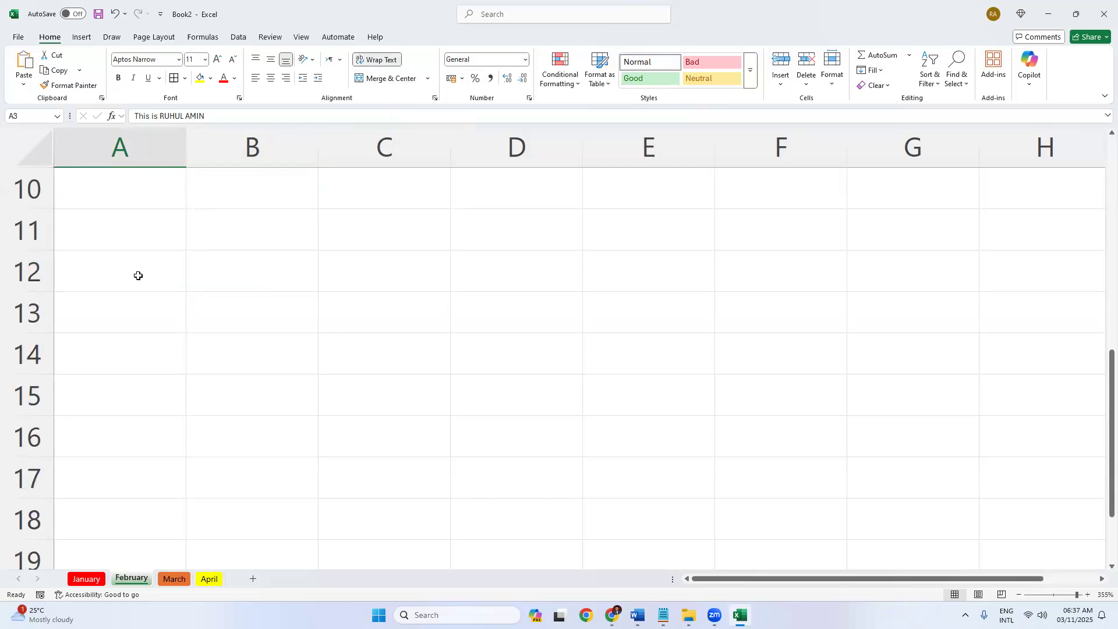
{"action": "left_click", "coordinate": [164, 280]}
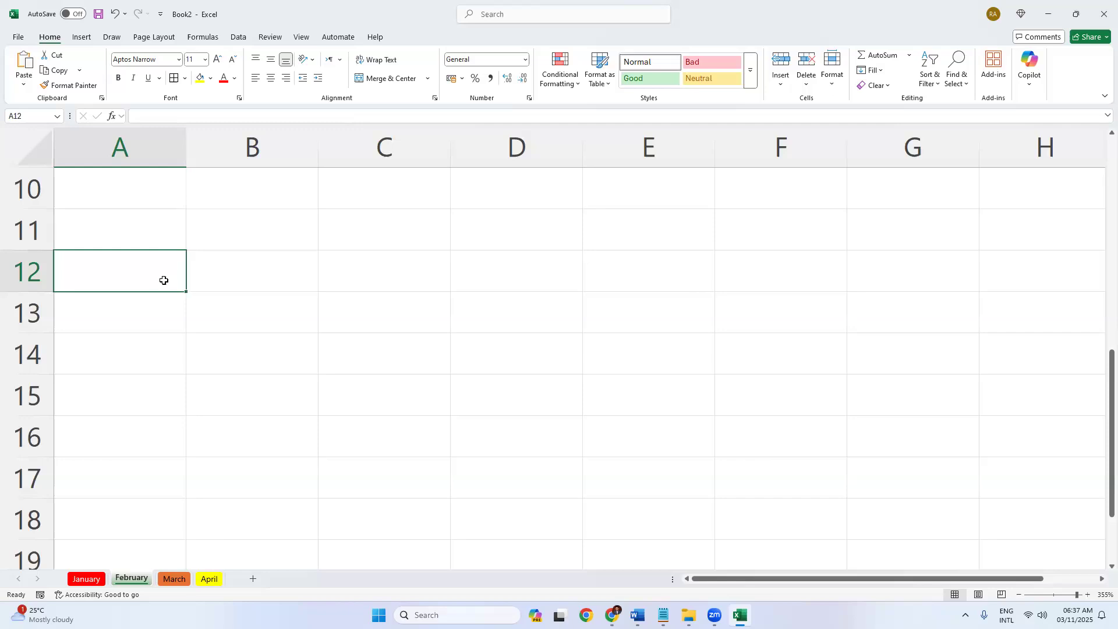
{"action": "left_click_drag", "start_coordinate": [147, 277], "coordinate": [232, 270]}
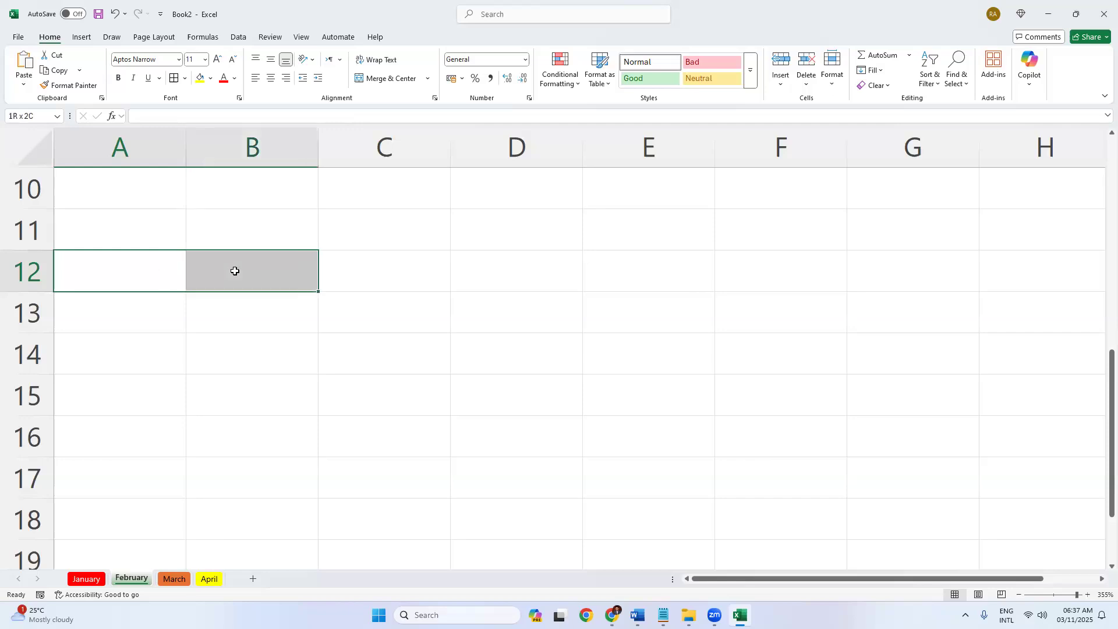
{"action": "left_click_drag", "start_coordinate": [114, 262], "coordinate": [242, 270]}
{"action": "left_click", "coordinate": [385, 78]}
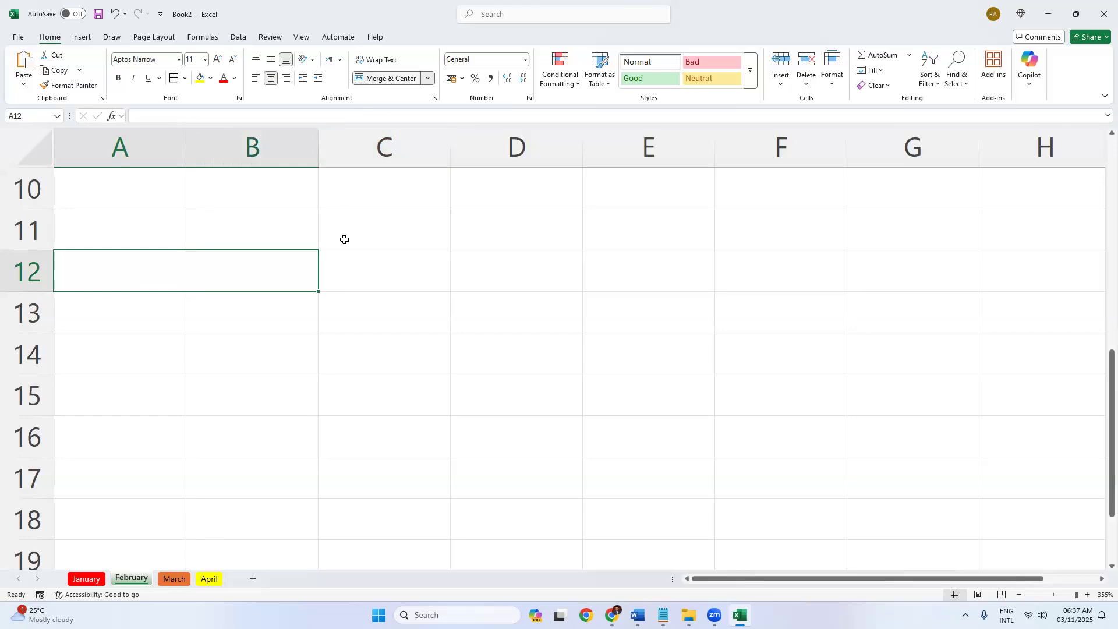
{"action": "left_click", "coordinate": [323, 325]}
{"action": "left_click", "coordinate": [132, 265]}
{"action": "left_click", "coordinate": [335, 270]}
{"action": "left_click", "coordinate": [248, 269]}
{"action": "left_click", "coordinate": [429, 78]}
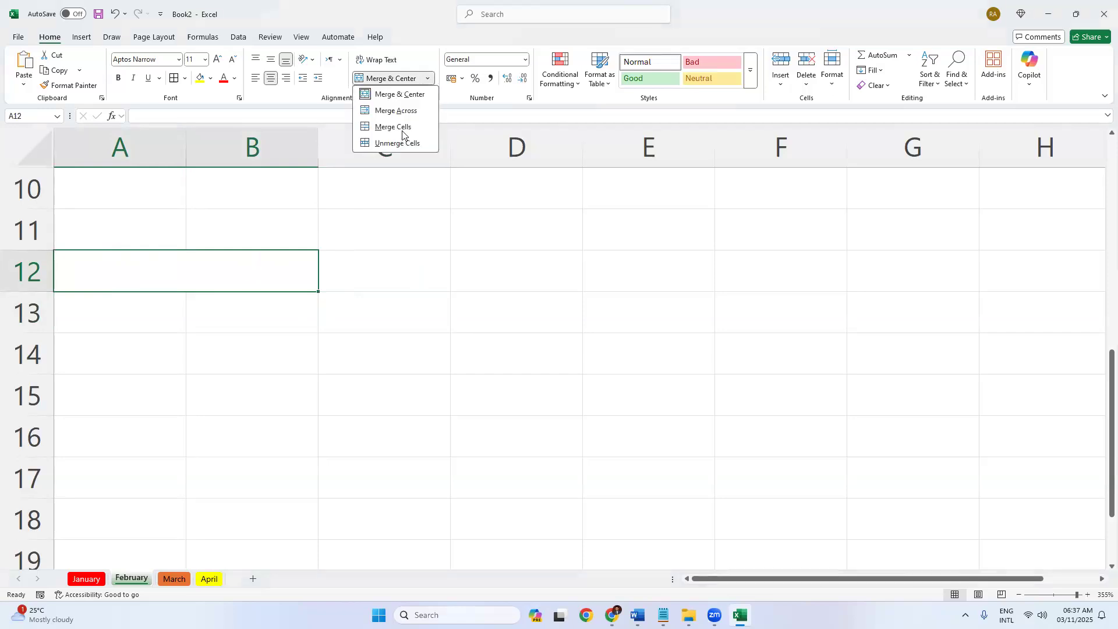
{"action": "left_click", "coordinate": [396, 144]}
Reselect A12 and B12 together, then move to cell C11.
{"action": "left_click", "coordinate": [332, 285]}
{"action": "left_click_drag", "start_coordinate": [130, 274], "coordinate": [236, 280]}
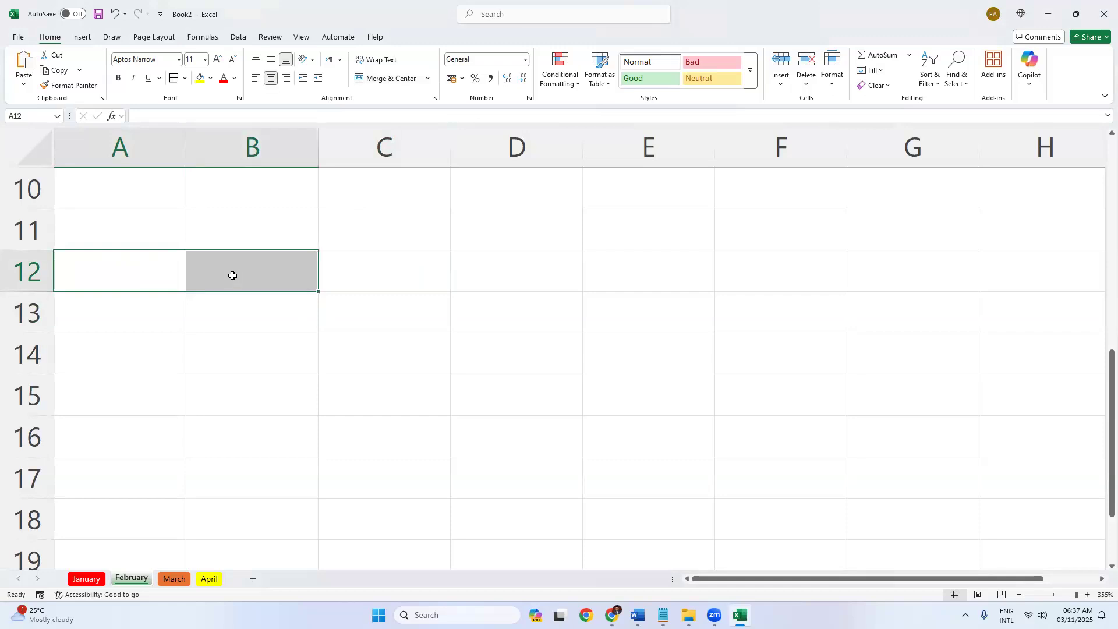
{"action": "left_click", "coordinate": [233, 275]}
{"action": "left_click_drag", "start_coordinate": [138, 266], "coordinate": [228, 266]}
{"action": "left_click", "coordinate": [449, 214]}
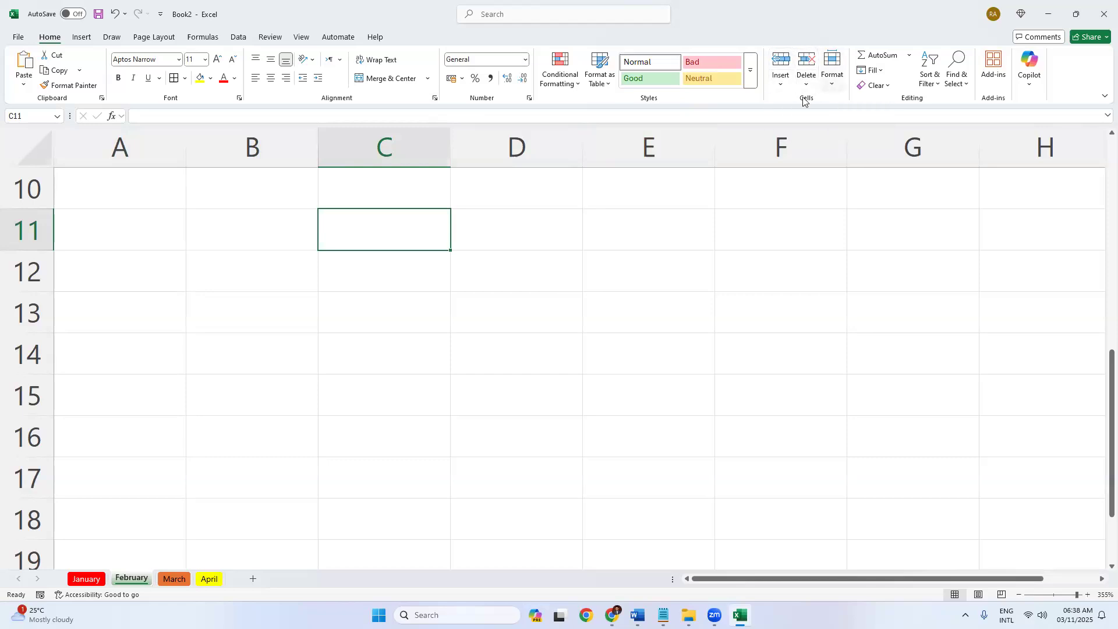
Clear the old entries from A3:C3.
{"action": "scroll", "coordinate": [133, 256], "scroll_direction": "up", "scroll_amount": 3}
{"action": "left_click_drag", "start_coordinate": [102, 260], "coordinate": [428, 353]}
{"action": "key", "text": "Delete"}
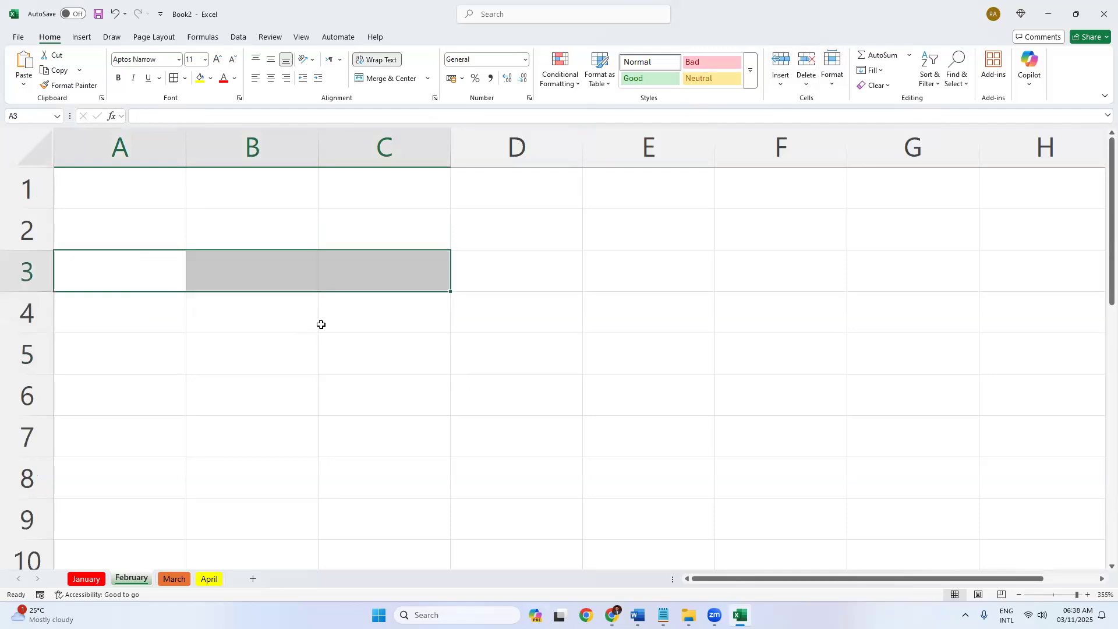
Look through the Insert options list twice without choosing anything.
{"action": "left_click", "coordinate": [780, 86]}
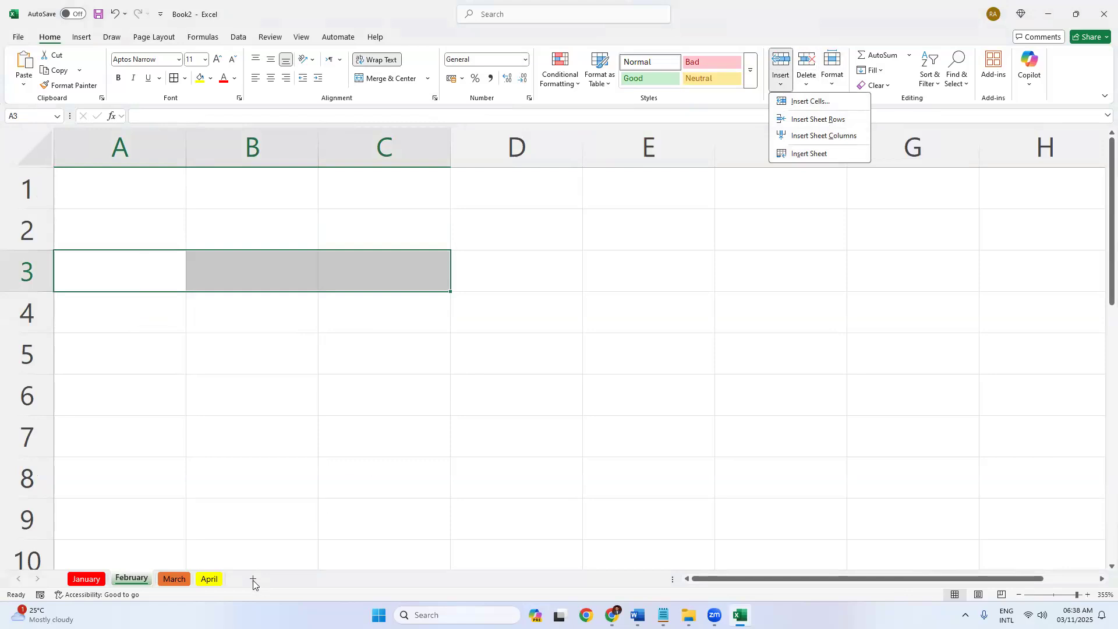
{"action": "left_click", "coordinate": [274, 523]}
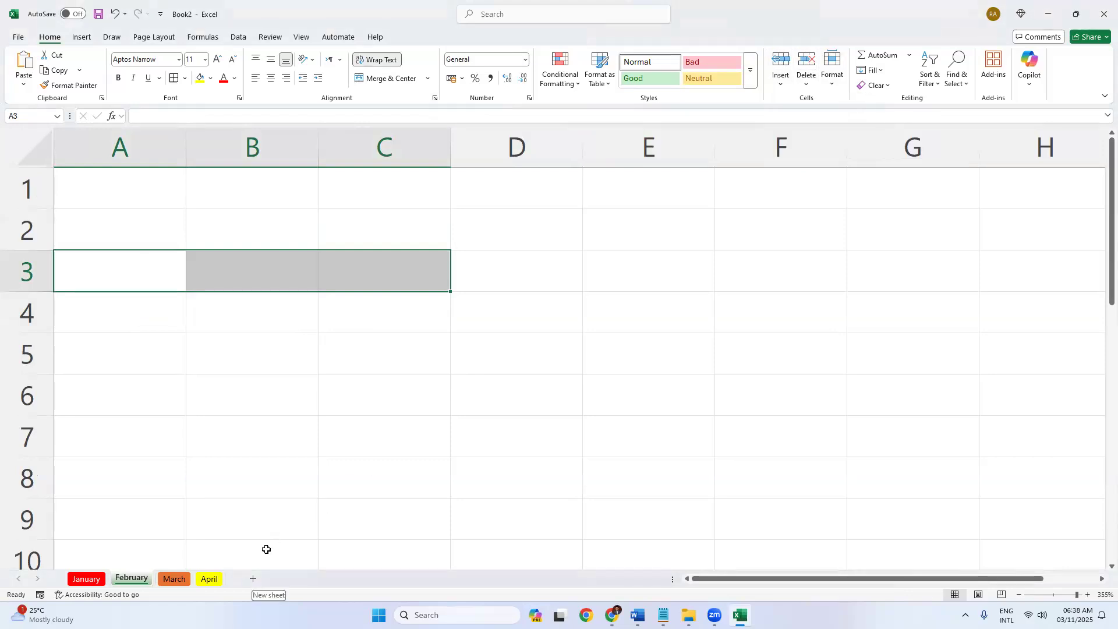
{"action": "left_click", "coordinate": [266, 549]}
{"action": "left_click", "coordinate": [781, 79]}
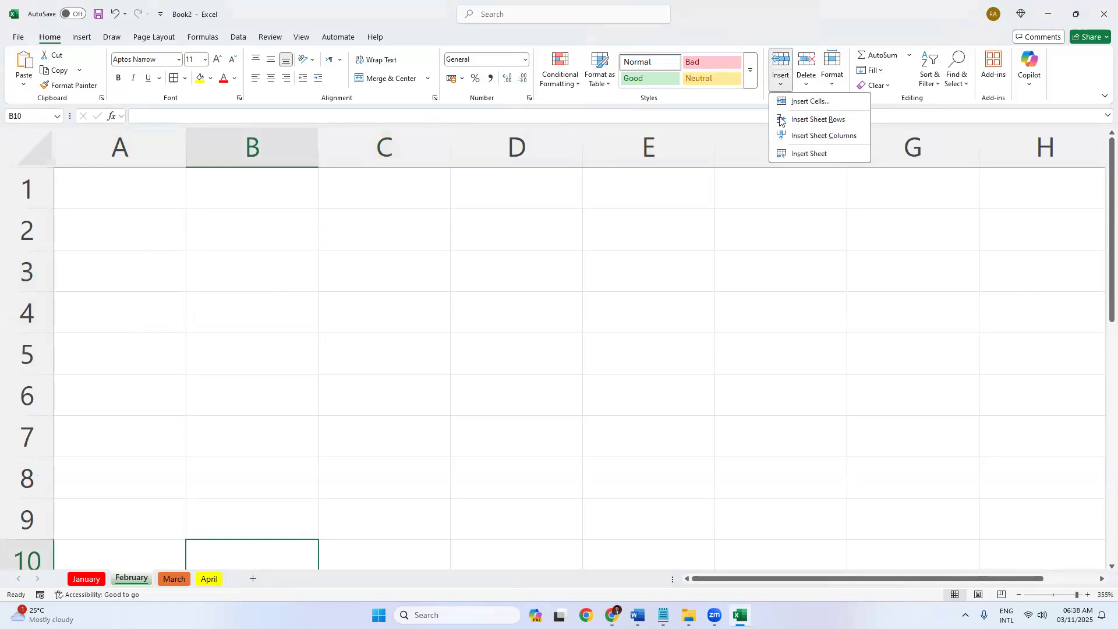
{"action": "left_click", "coordinate": [282, 220]}
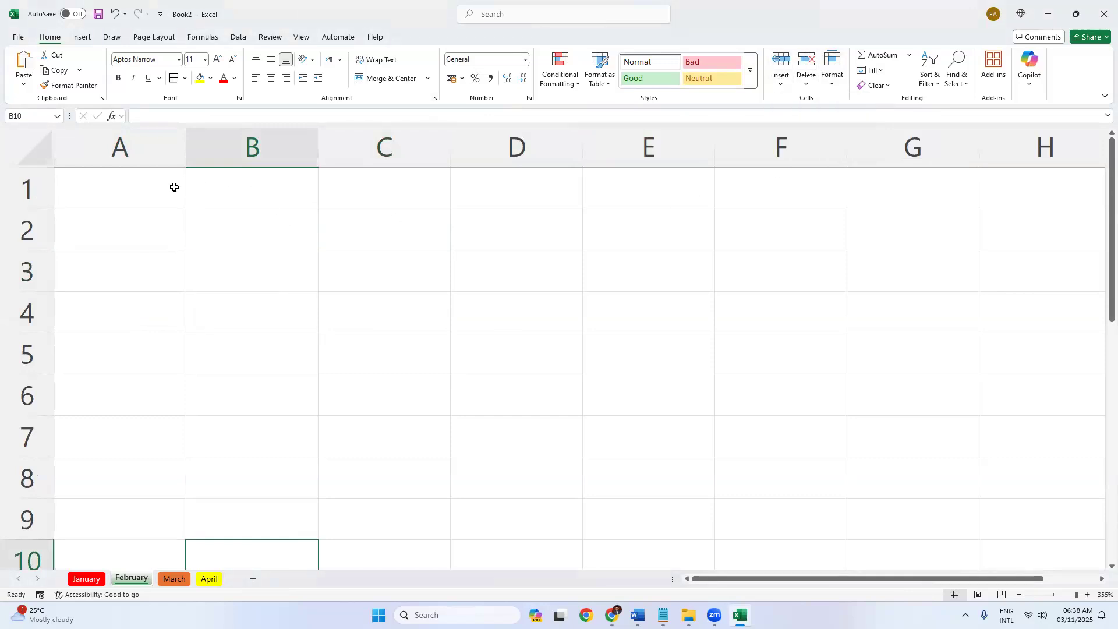
Enter the headers 'Name' in A1 and 'Session' in B1.
{"action": "left_click", "coordinate": [140, 189]}
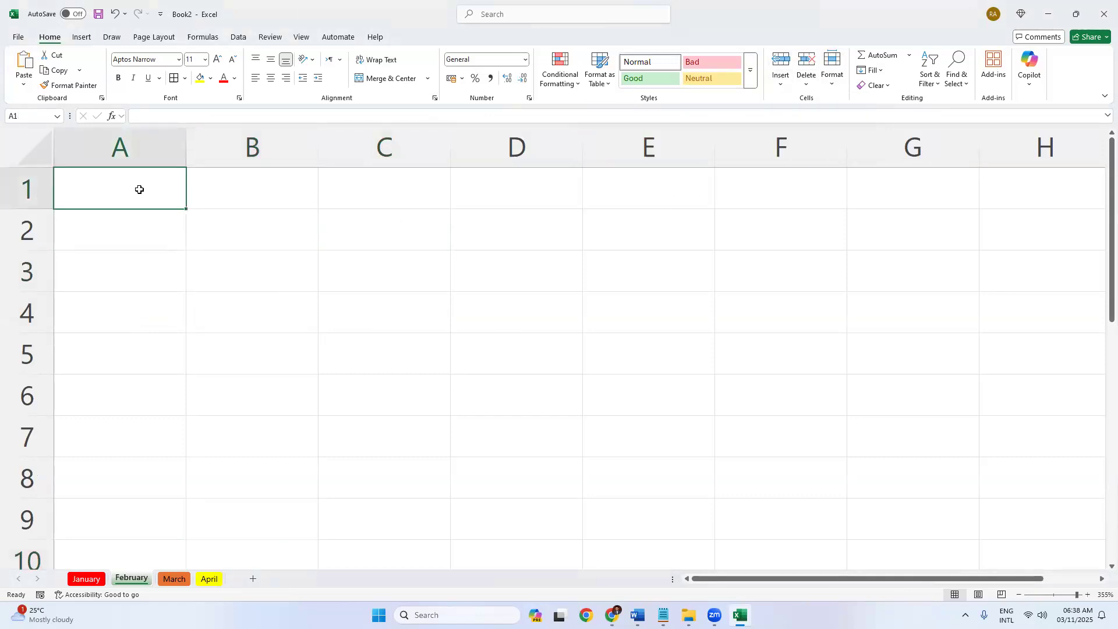
{"action": "left_click", "coordinate": [220, 146]}
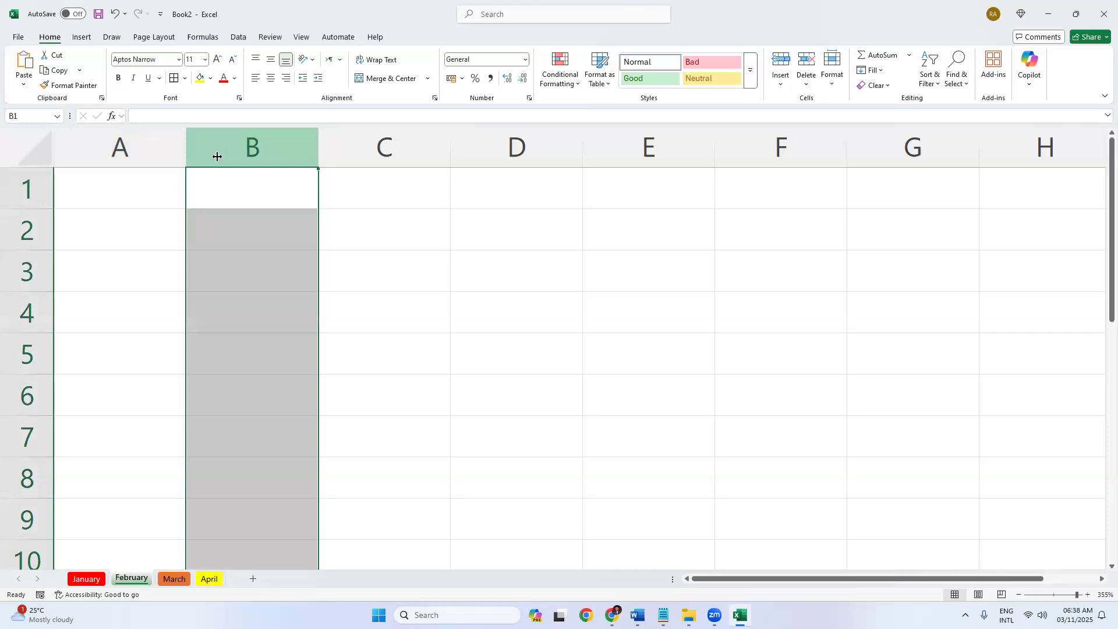
{"action": "left_click", "coordinate": [137, 186]}
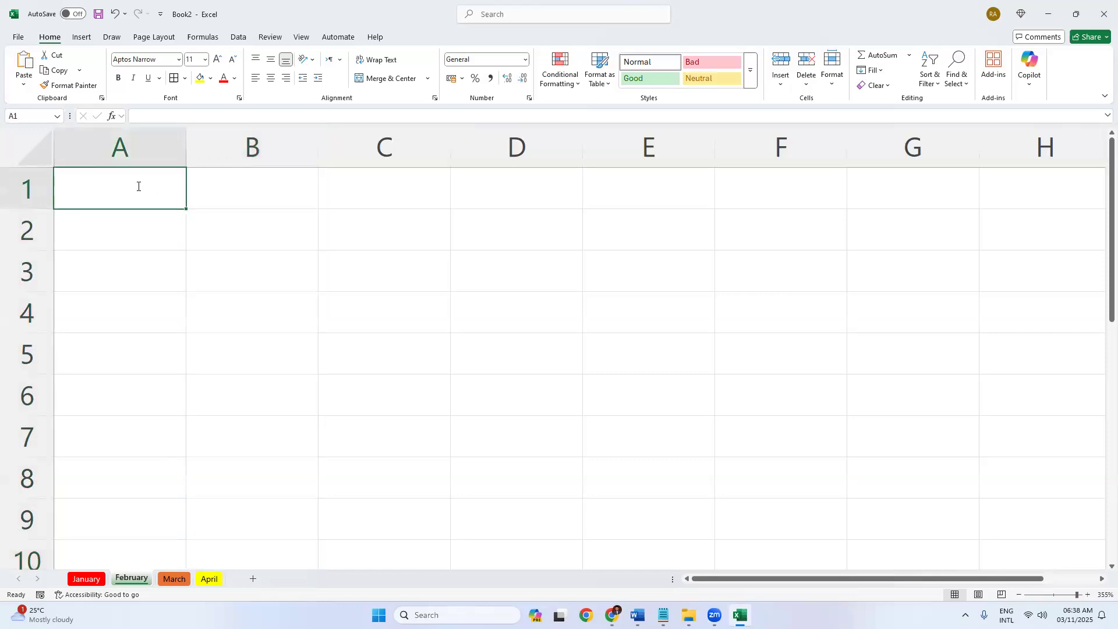
{"action": "type", "text": "Name"}
{"action": "key", "text": "Tab"}
{"action": "type", "text": "Session"}
{"action": "left_click", "coordinate": [195, 225]}
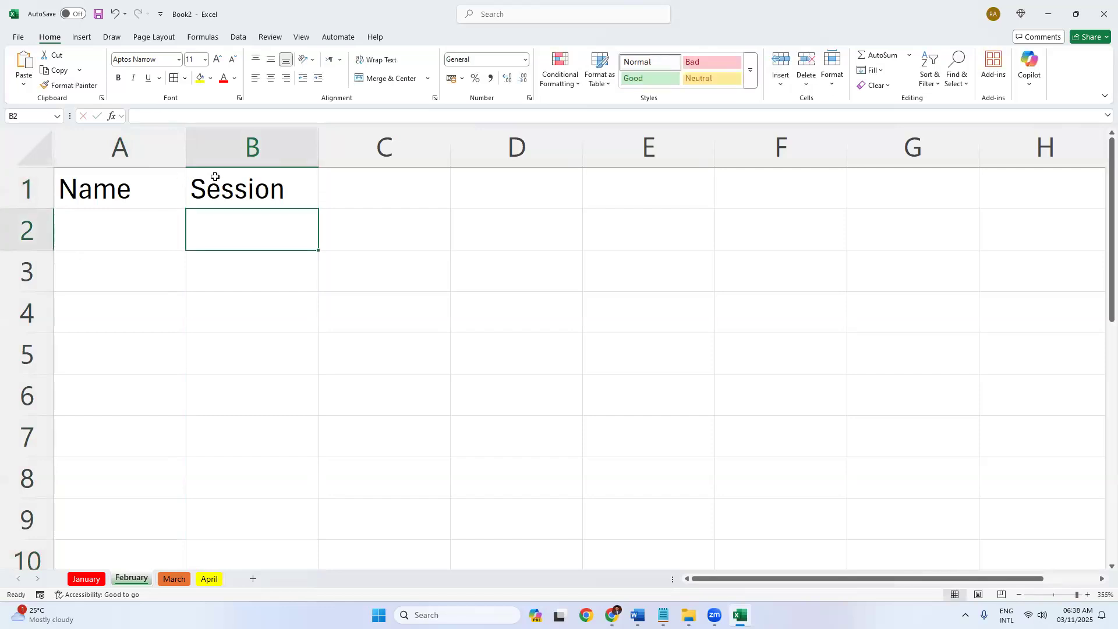
{"action": "left_click", "coordinate": [225, 146]}
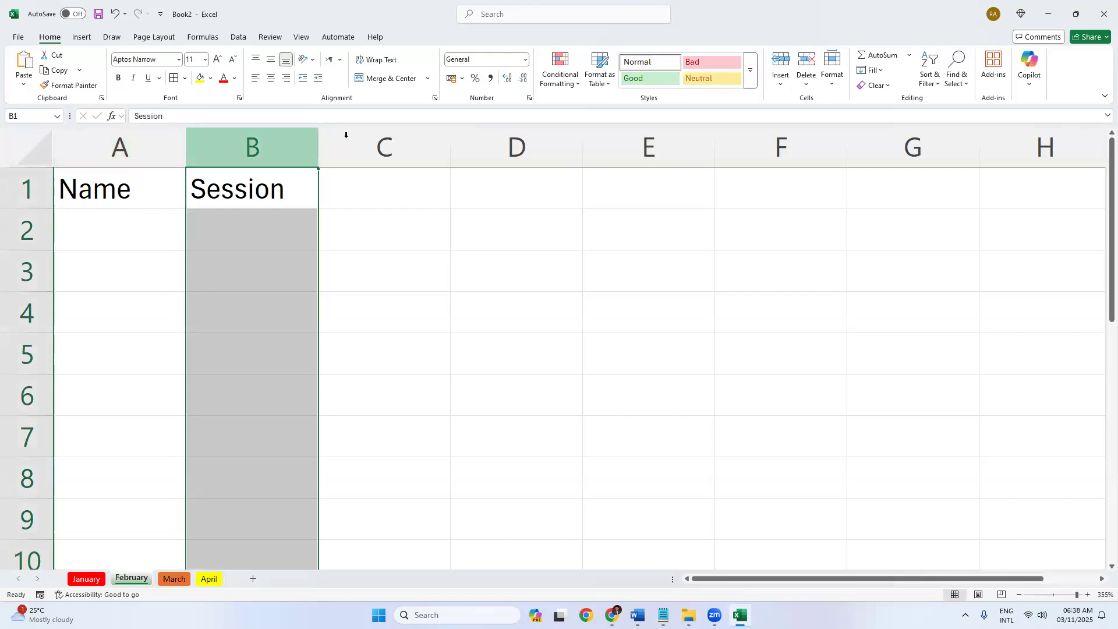
Insert a column before Session, head it 'Department' and autofit its width.
{"action": "left_click", "coordinate": [781, 82]}
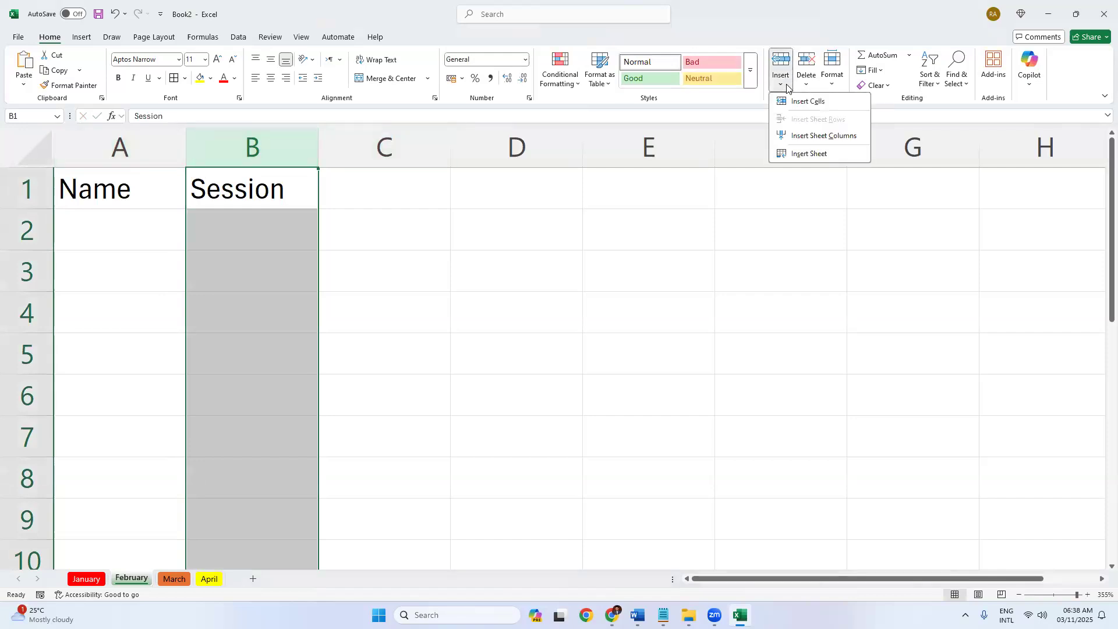
{"action": "left_click", "coordinate": [802, 135]}
{"action": "left_click", "coordinate": [249, 217]}
{"action": "left_click", "coordinate": [242, 186]}
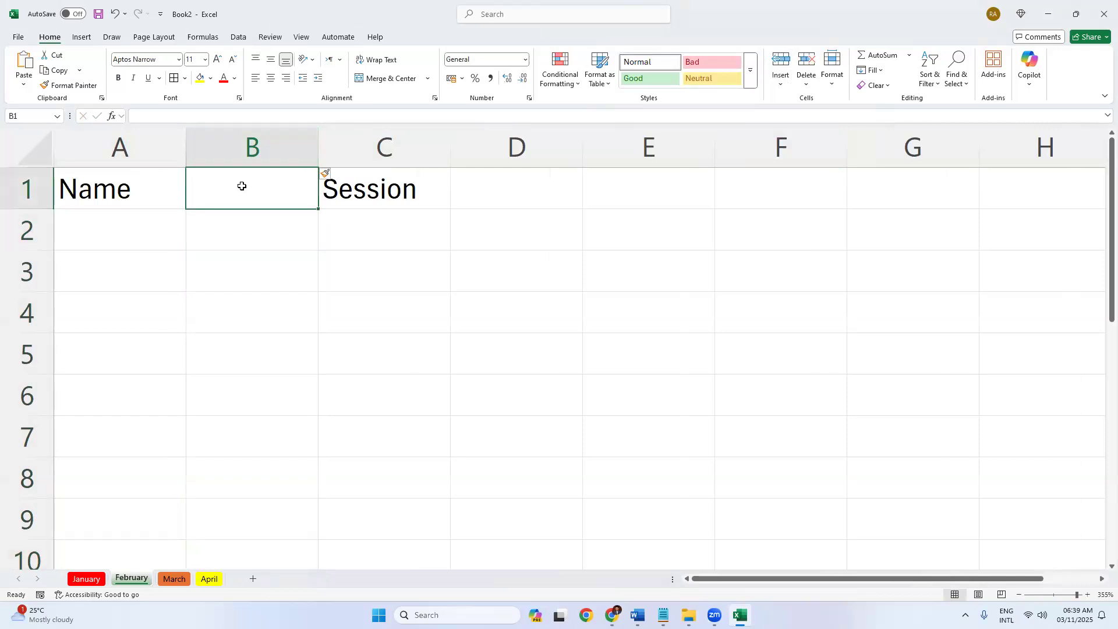
{"action": "type", "text": "Departme"}
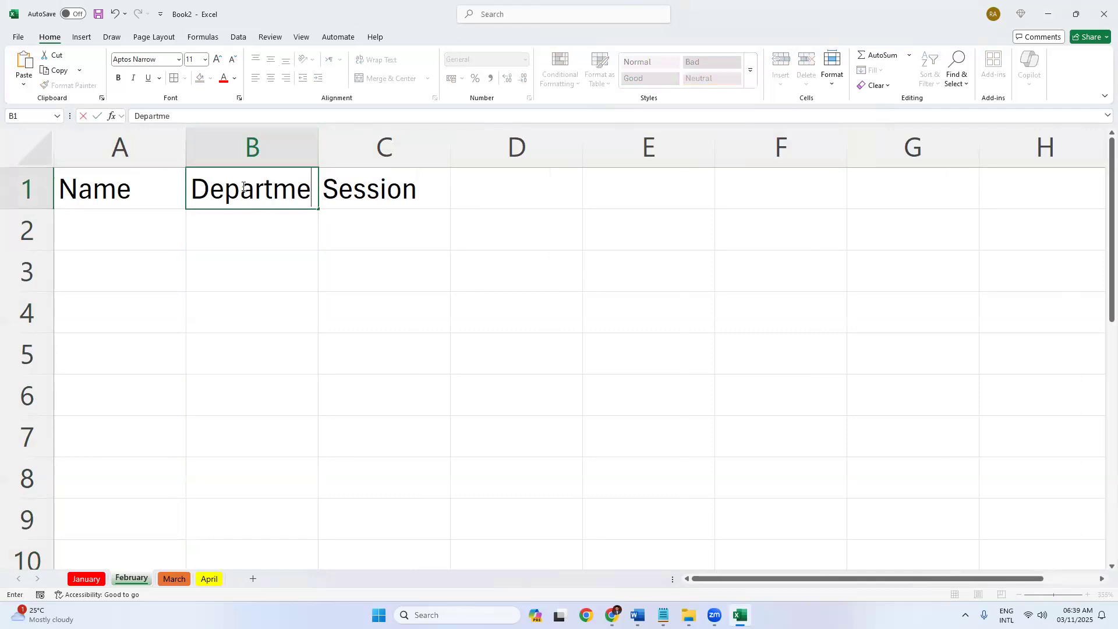
{"action": "type", "text": "nt"}
{"action": "left_click", "coordinate": [239, 260]}
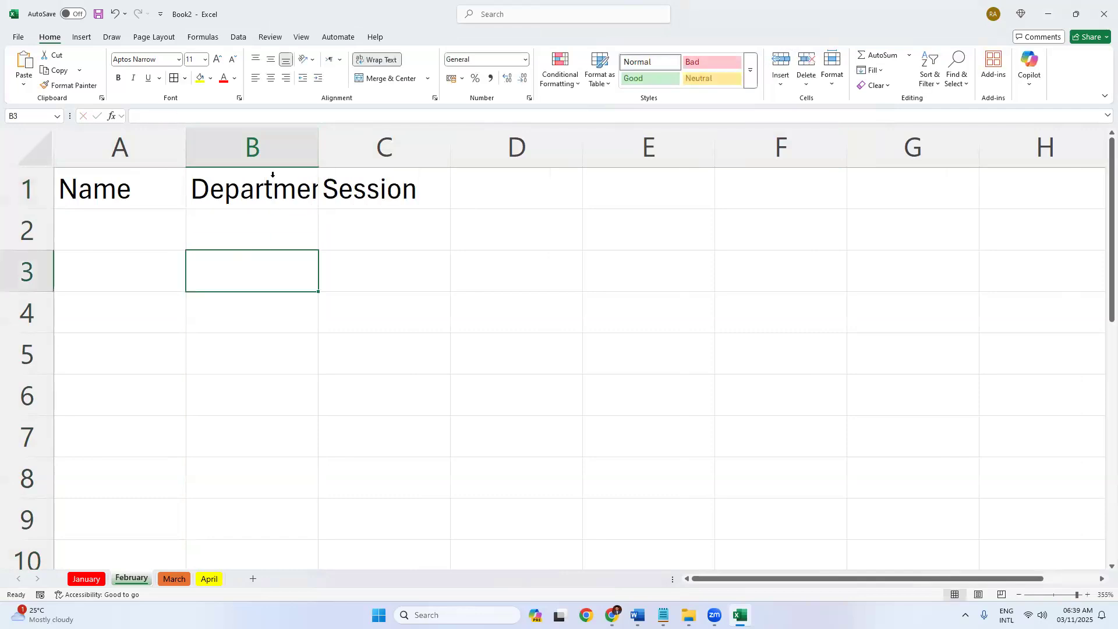
{"action": "double_click", "coordinate": [318, 147]}
Number the Name column 1, 2 and 3 in A2:A4.
{"action": "left_click", "coordinate": [274, 218]}
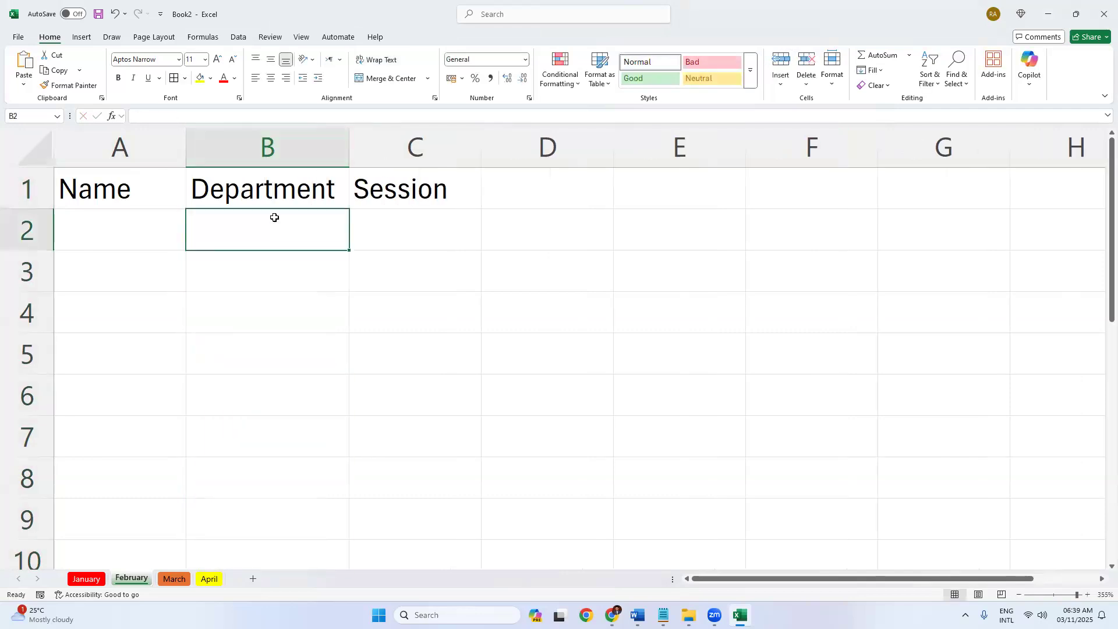
{"action": "left_click_drag", "start_coordinate": [114, 182], "coordinate": [396, 182]}
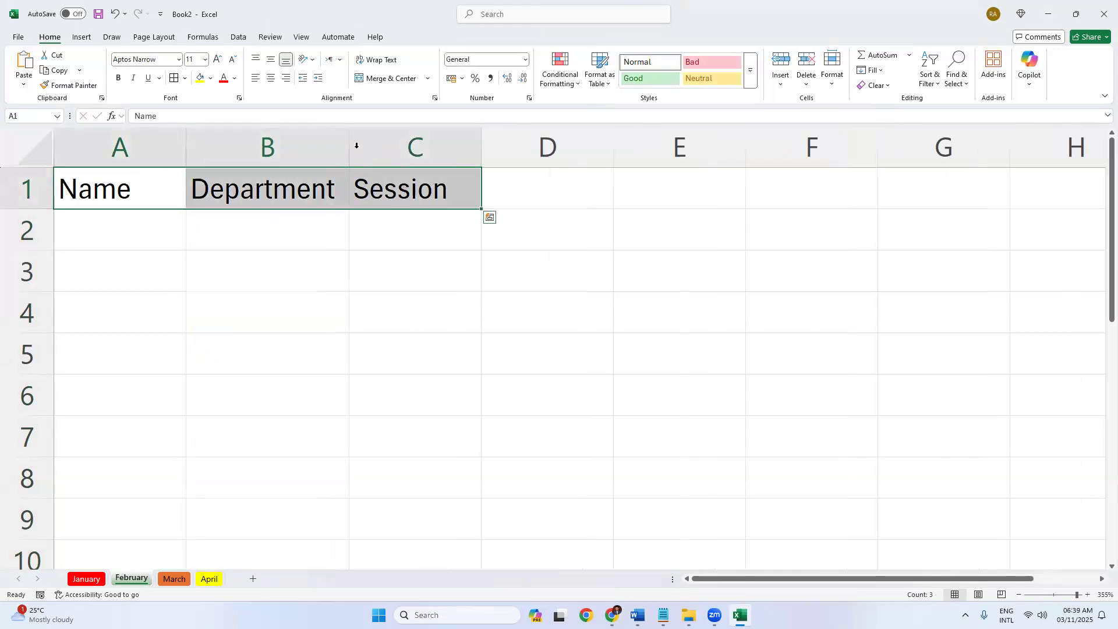
{"action": "left_click", "coordinate": [105, 235]}
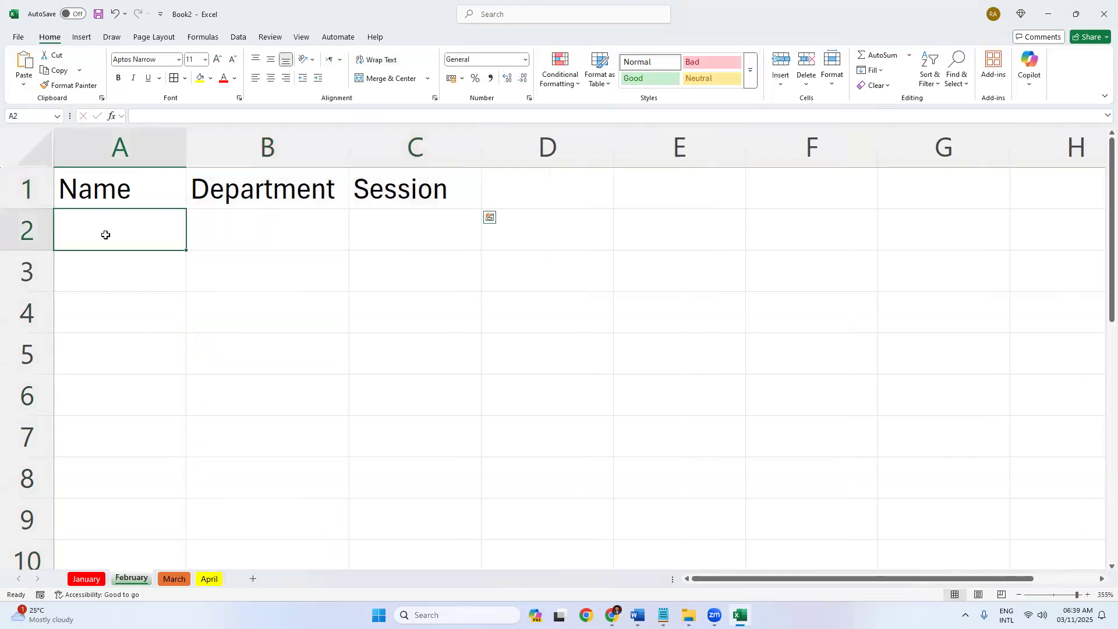
{"action": "type", "text": "1"}
{"action": "key", "text": "Return"}
{"action": "type", "text": "2"}
{"action": "key", "text": "Return"}
{"action": "type", "text": "3"}
{"action": "key", "text": "Return"}
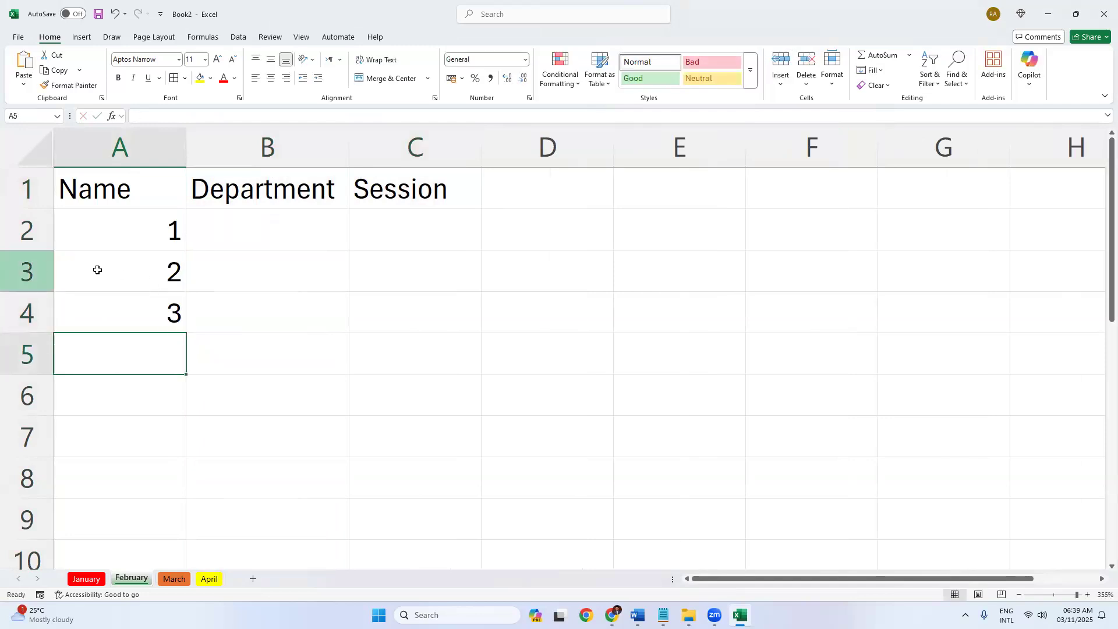
Insert a blank sheet row at row 3.
{"action": "left_click", "coordinate": [30, 271]}
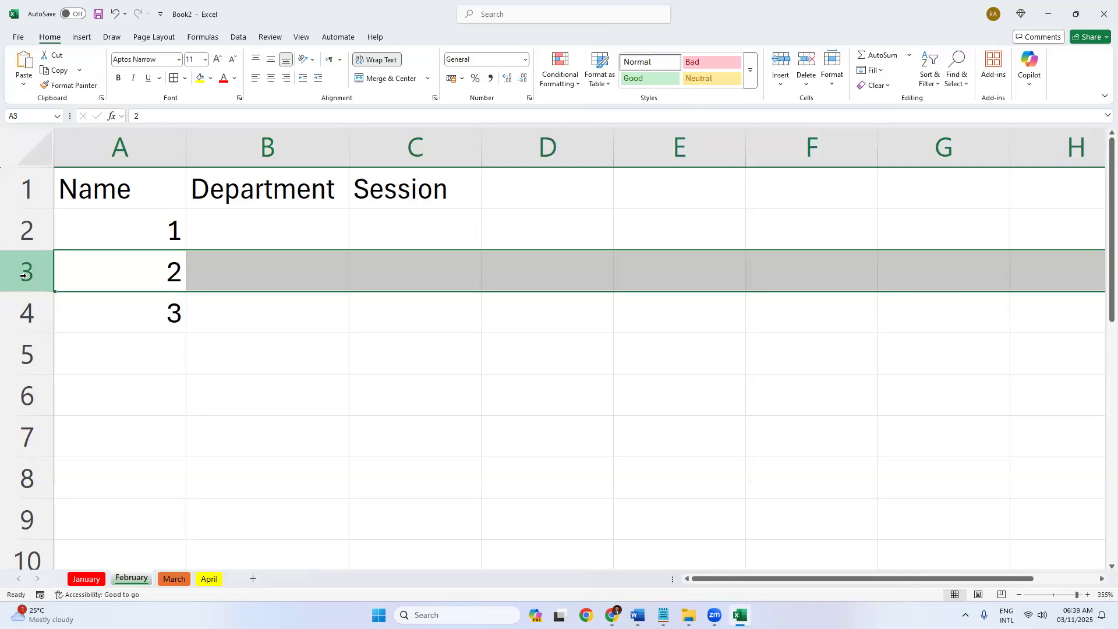
{"action": "left_click", "coordinate": [782, 86]}
{"action": "left_click", "coordinate": [798, 120]}
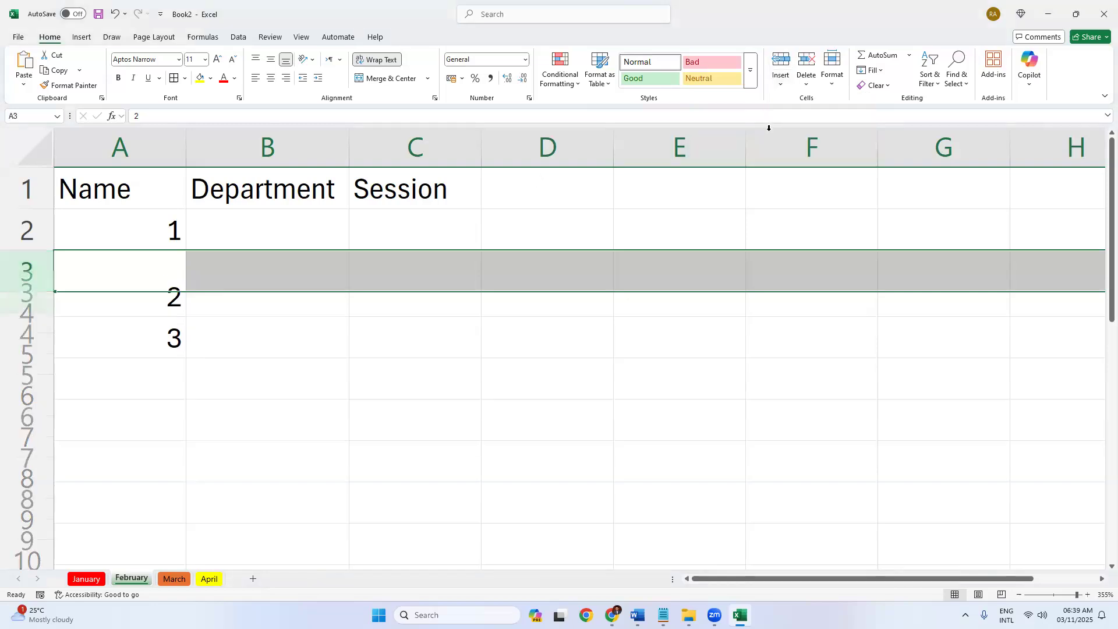
{"action": "left_click", "coordinate": [109, 275]}
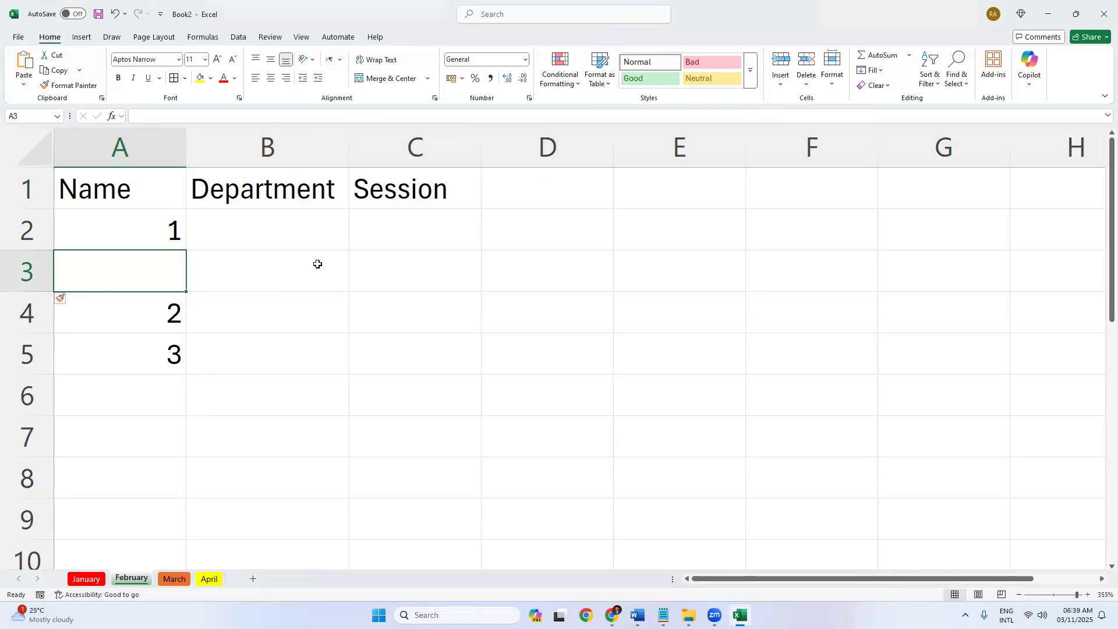
Delete the empty row 3.
{"action": "left_click", "coordinate": [807, 79]}
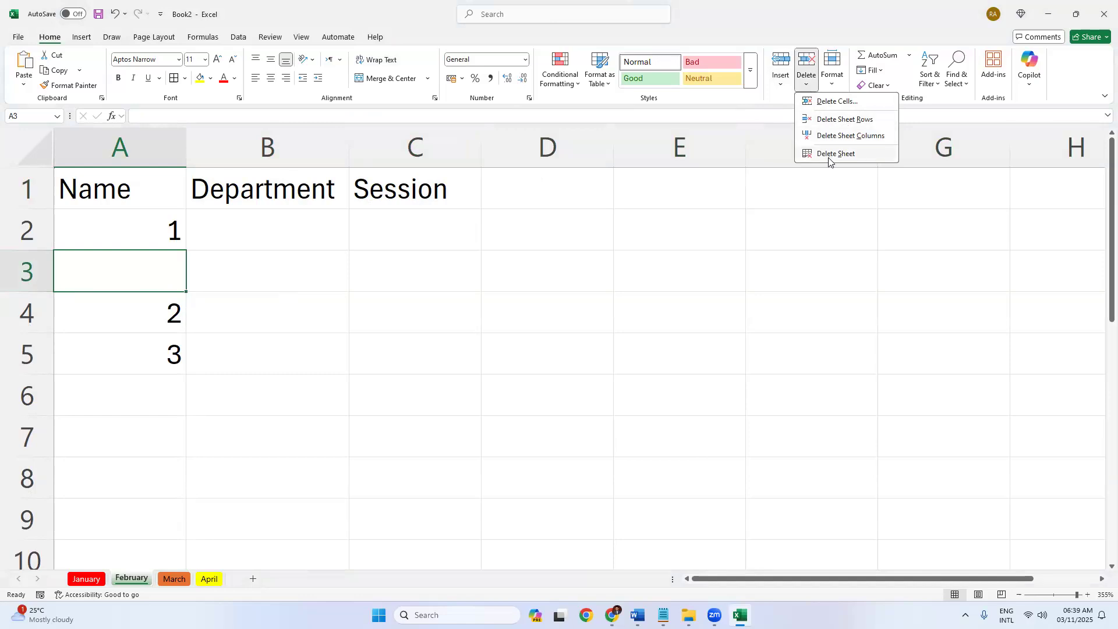
{"action": "left_click", "coordinate": [22, 266]}
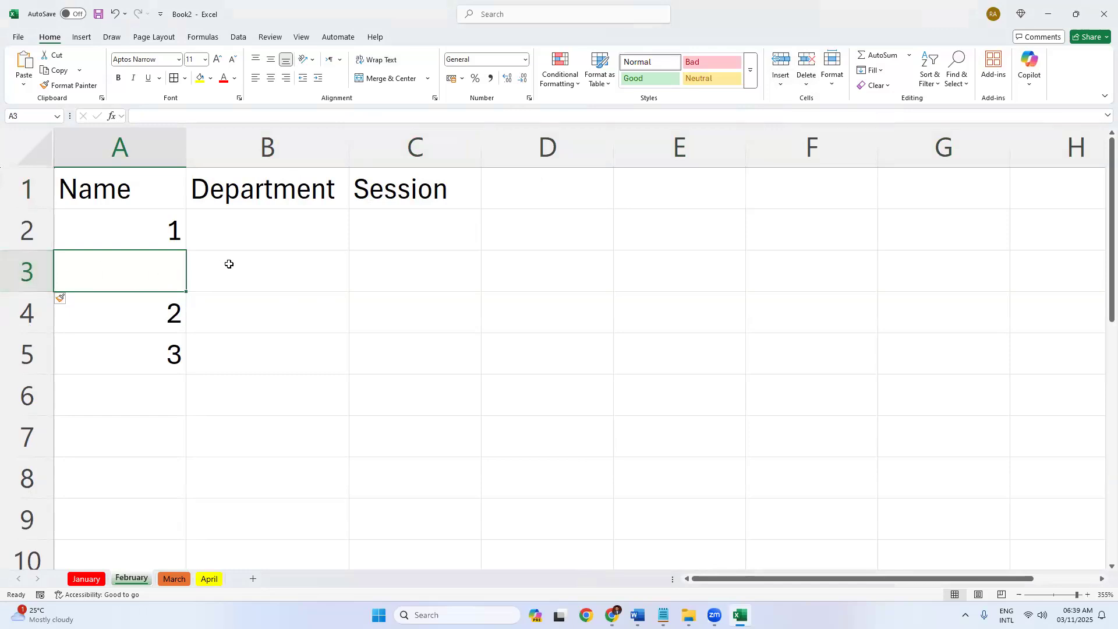
{"action": "left_click", "coordinate": [807, 81]}
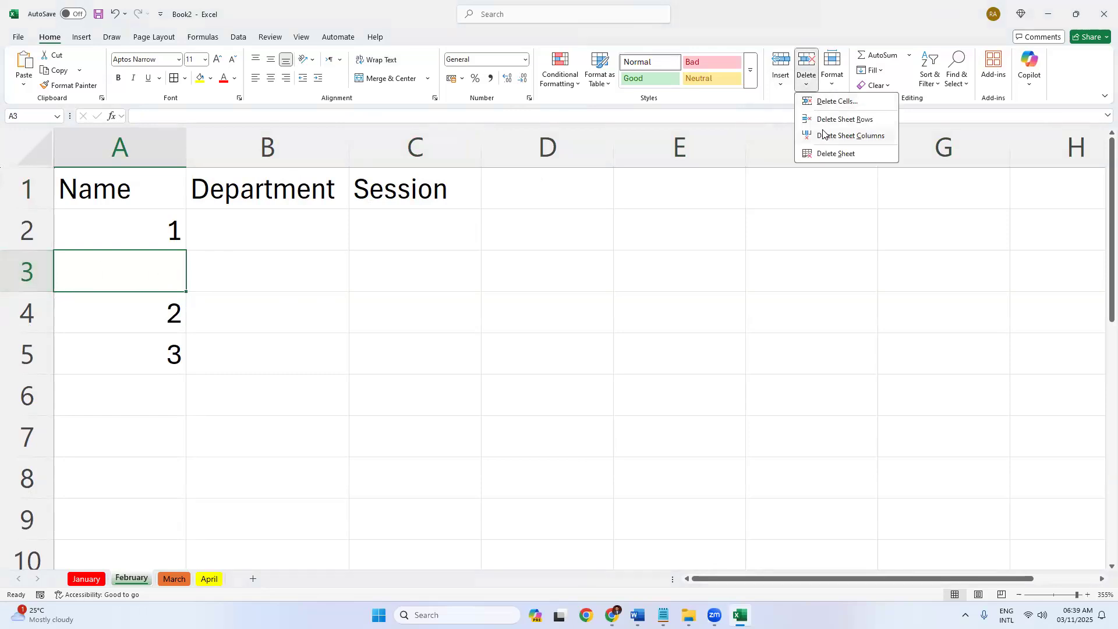
{"action": "left_click", "coordinate": [845, 119]}
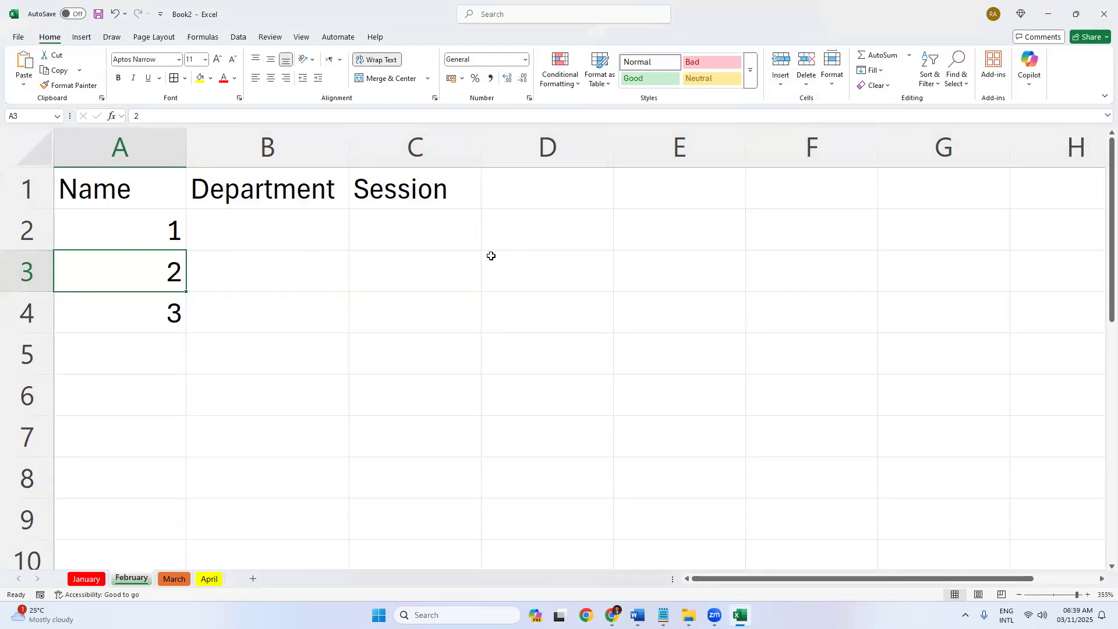
Delete the Department column so Session sits beside Name.
{"action": "left_click", "coordinate": [309, 150]}
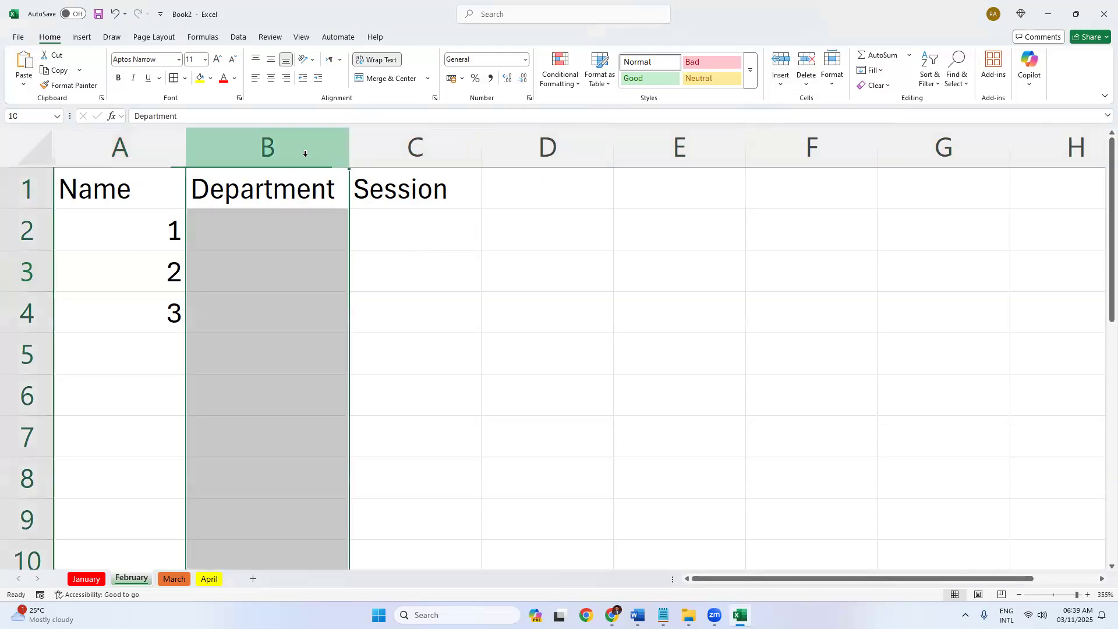
{"action": "left_click", "coordinate": [808, 81]}
{"action": "key", "text": "c"}
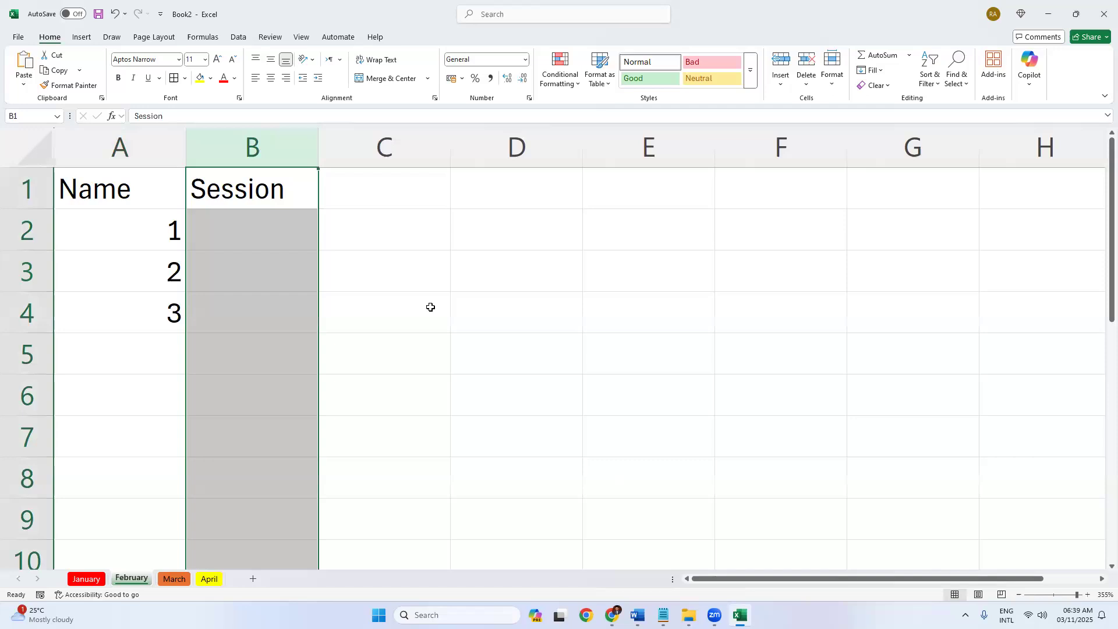
Delete the April sheet permanently.
{"action": "right_click", "coordinate": [208, 579]}
{"action": "left_click", "coordinate": [322, 483]}
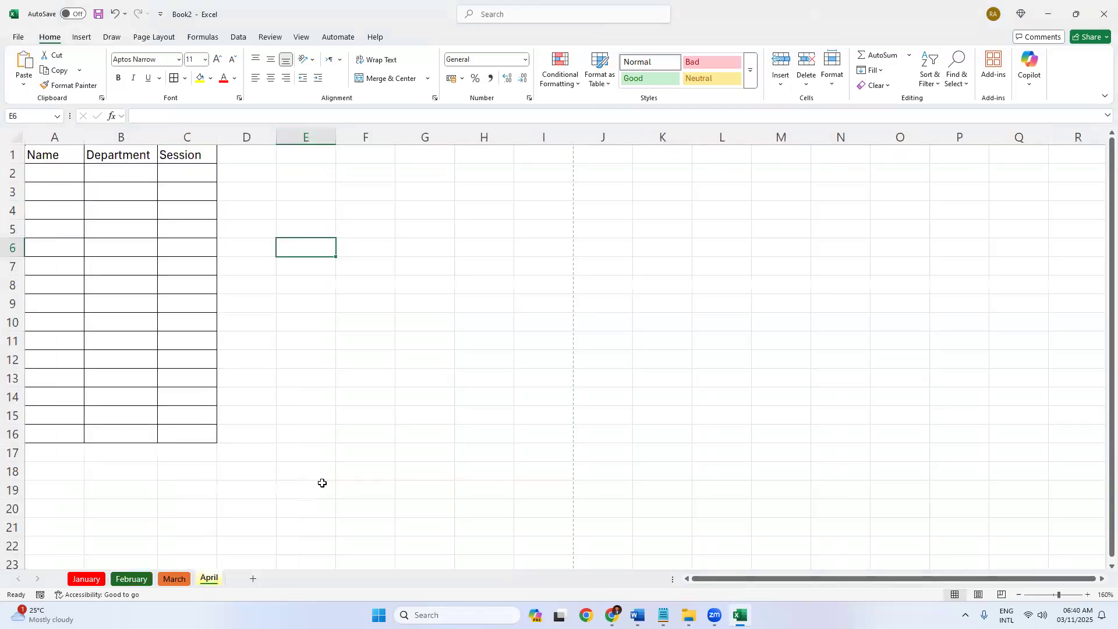
{"action": "left_click", "coordinate": [808, 81]}
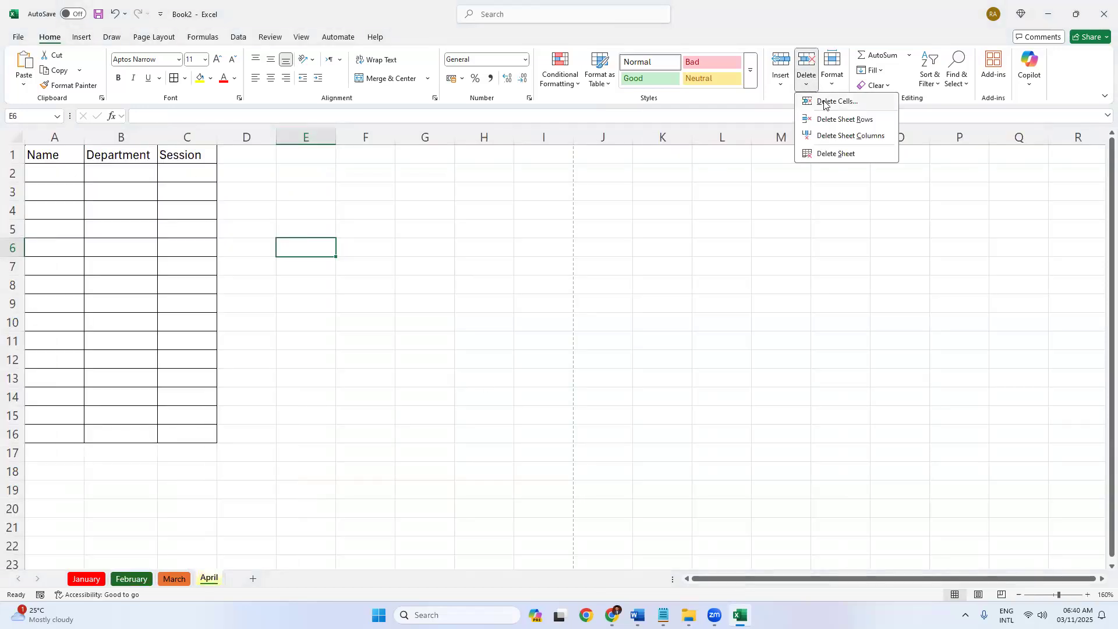
{"action": "left_click", "coordinate": [834, 155]}
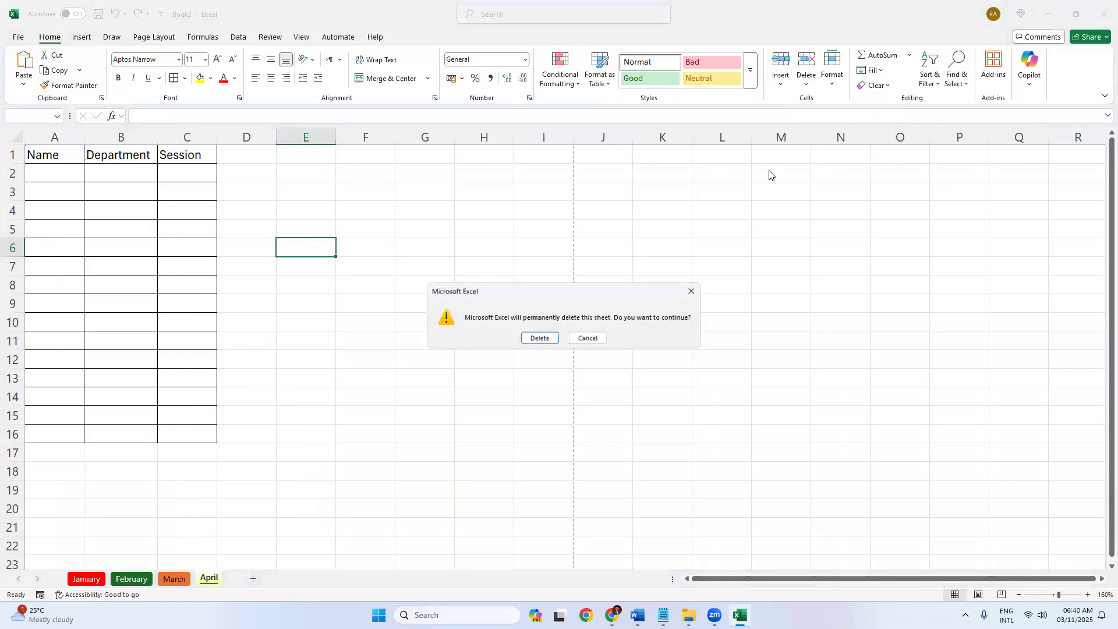
{"action": "left_click", "coordinate": [535, 339]}
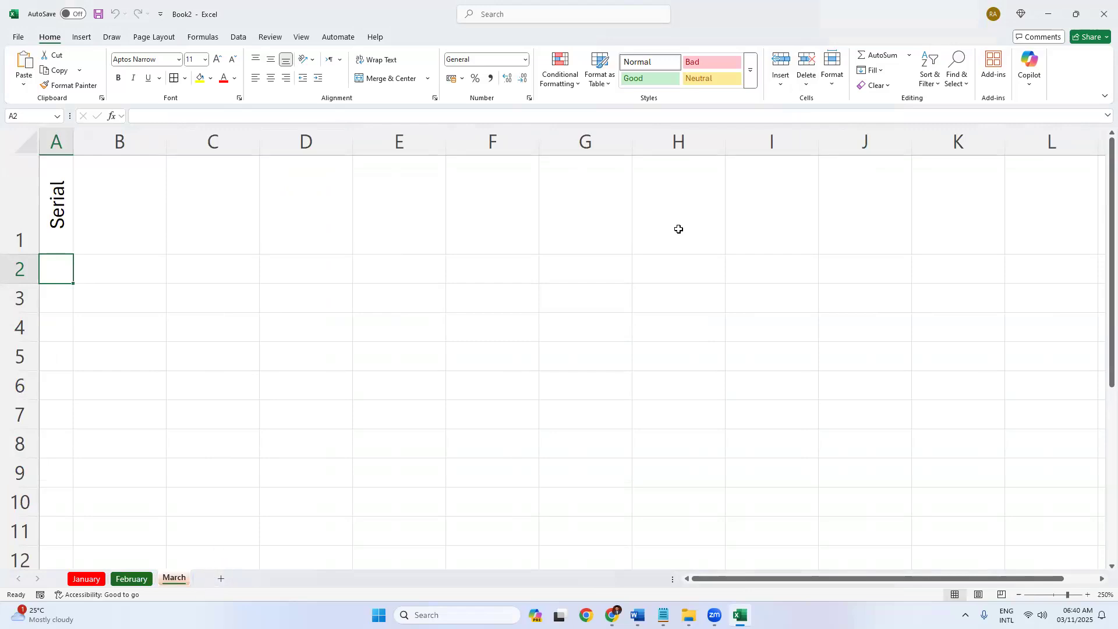
Delete the March sheet permanently.
{"action": "left_click", "coordinate": [807, 81]}
{"action": "left_click", "coordinate": [837, 154]}
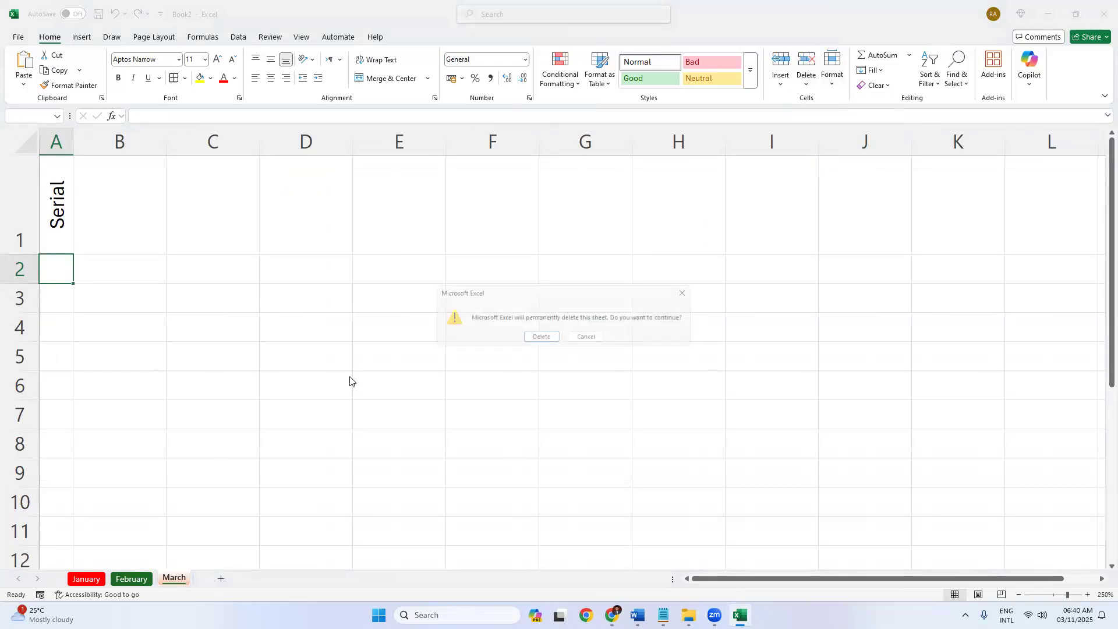
{"action": "left_click", "coordinate": [536, 338]}
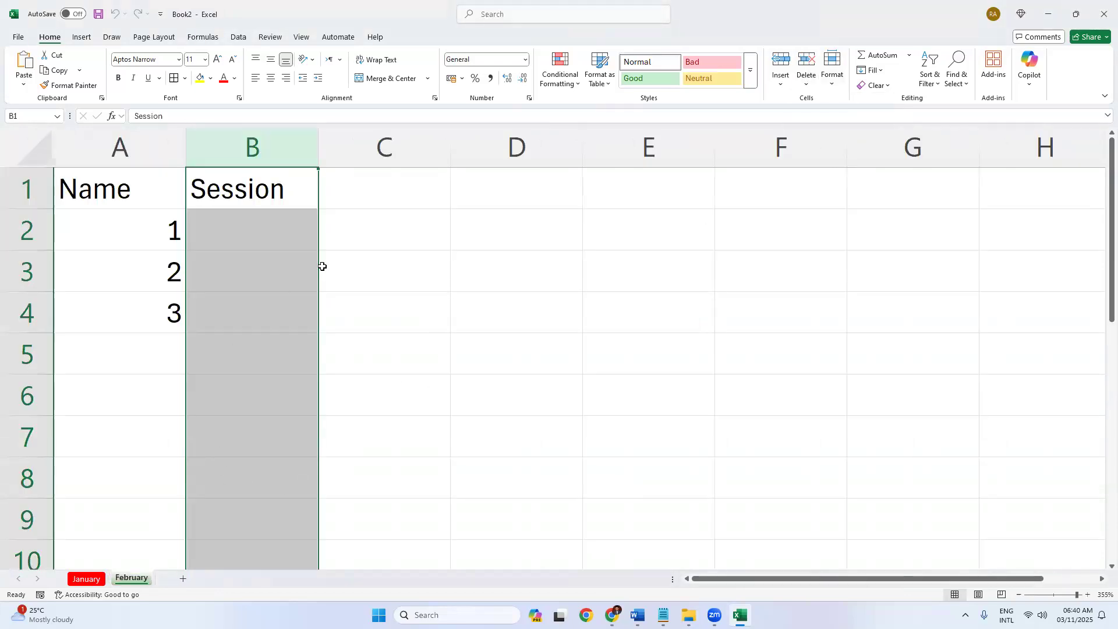
{"action": "left_click", "coordinate": [363, 252]}
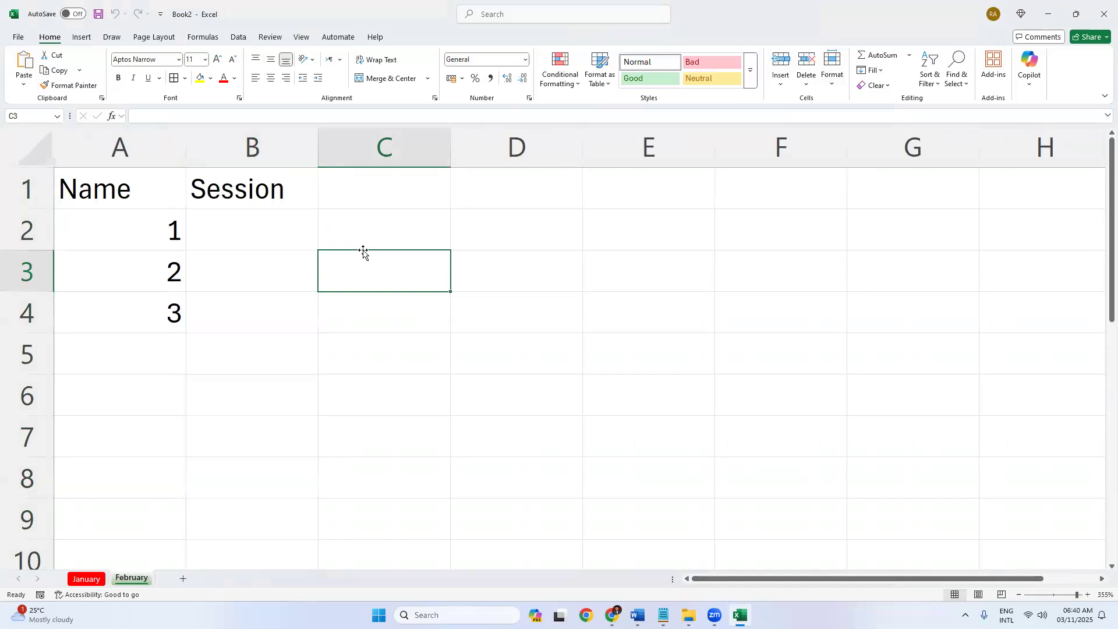
Widen column C by dragging its header border.
{"action": "left_click", "coordinate": [382, 195]}
{"action": "left_click", "coordinate": [833, 79]}
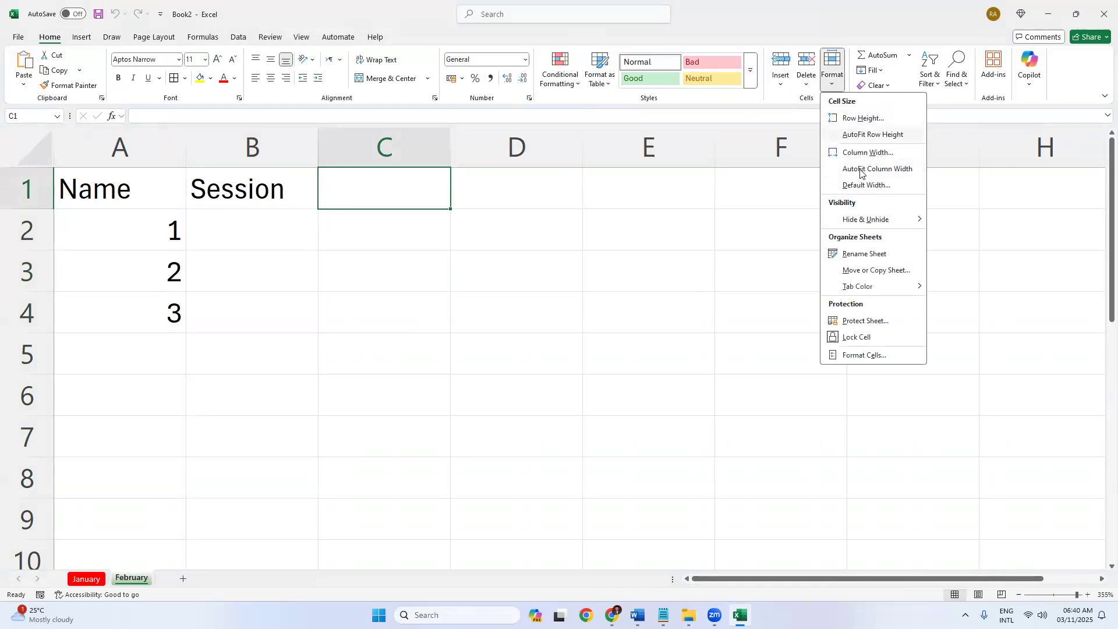
{"action": "left_click", "coordinate": [463, 156]}
{"action": "left_click_drag", "start_coordinate": [463, 156], "coordinate": [540, 172]}
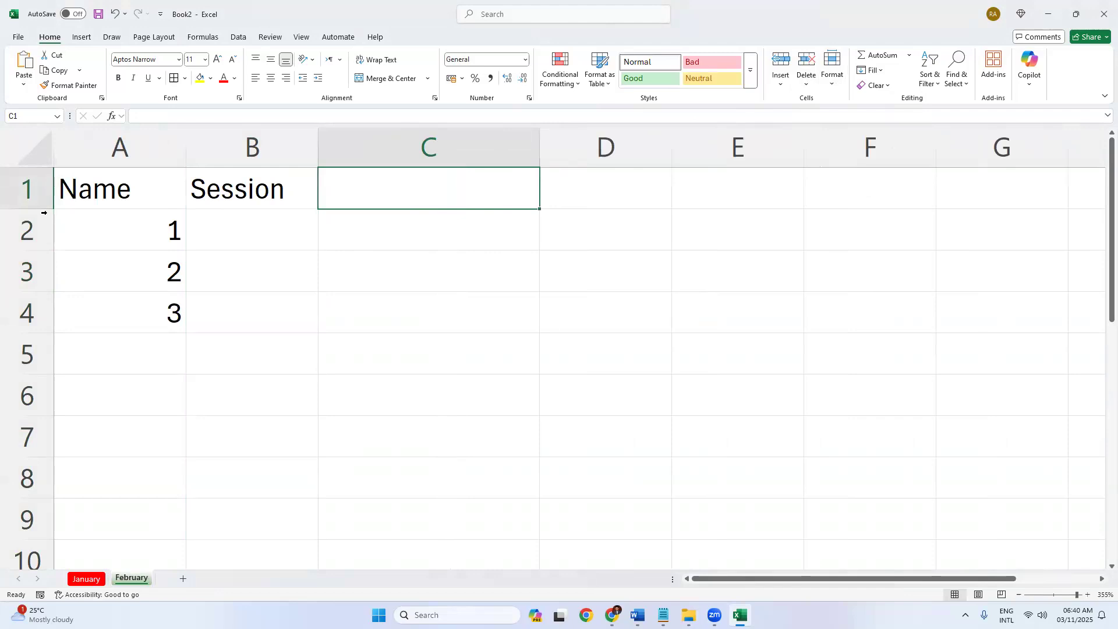
Clear the Name, Session and number entries from A1:C6.
{"action": "left_click_drag", "start_coordinate": [431, 396], "coordinate": [64, 138]}
{"action": "key", "text": "Delete"}
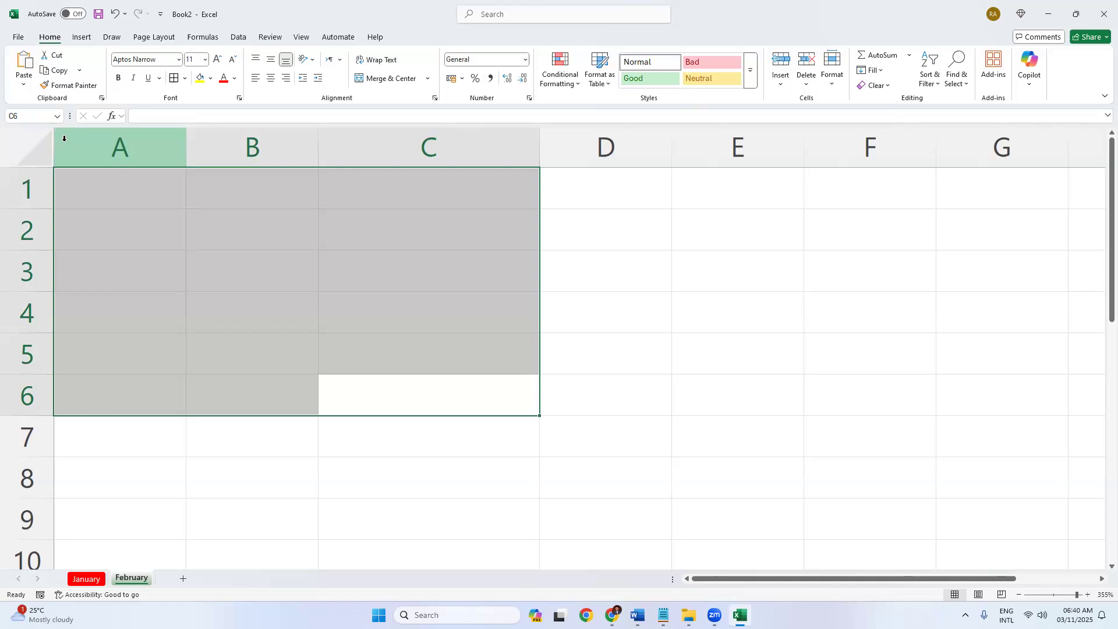
{"action": "left_click", "coordinate": [154, 268]}
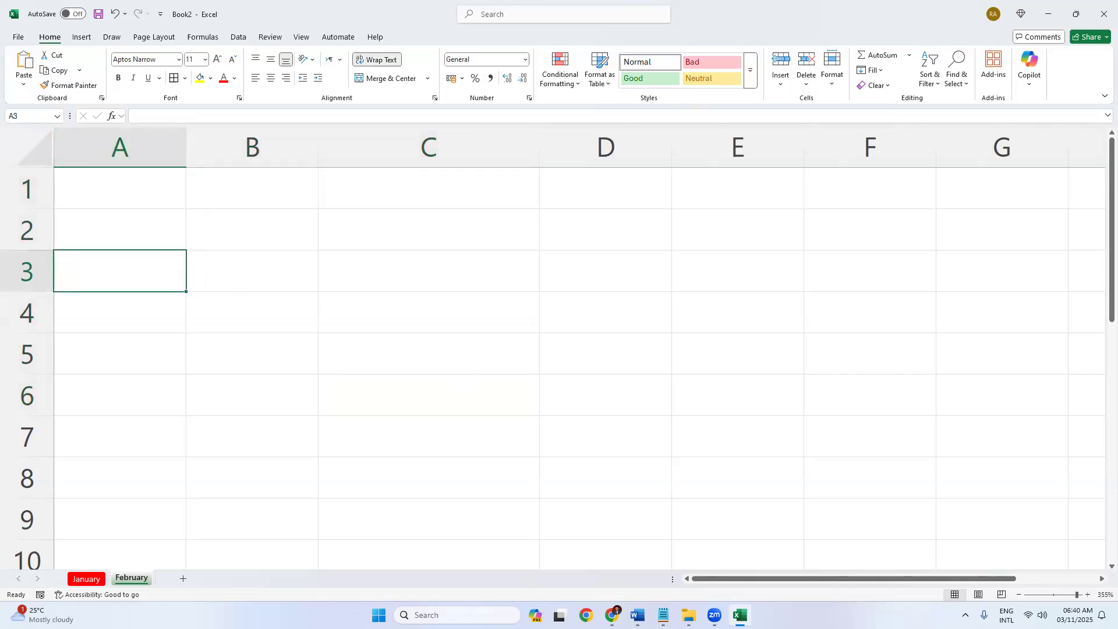
{"action": "left_click", "coordinate": [612, 615]}
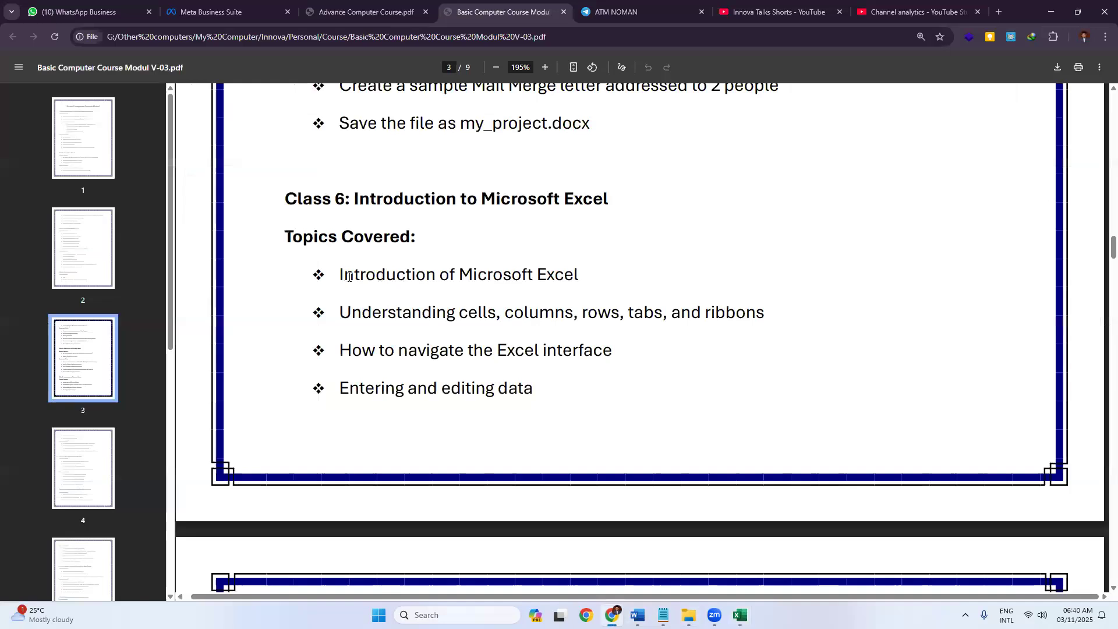
Find the 'Entering and editing data' topic under Class 6 in the PDF, then return to Excel.
{"action": "scroll", "coordinate": [373, 294], "scroll_direction": "down", "scroll_amount": 5}
{"action": "scroll", "coordinate": [407, 280], "scroll_direction": "up", "scroll_amount": 2}
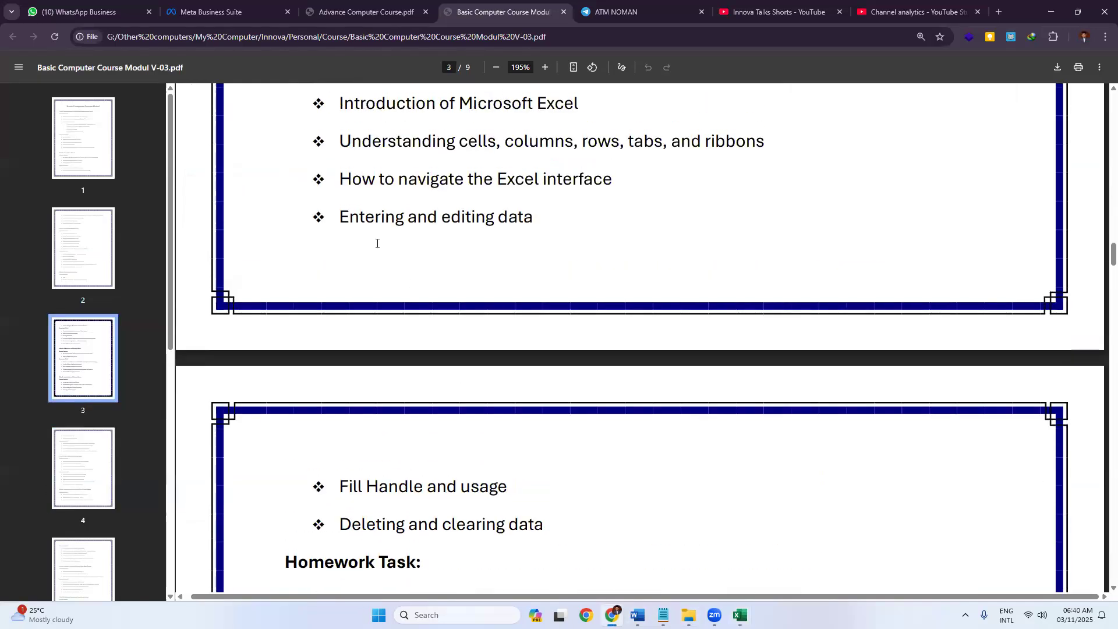
{"action": "scroll", "coordinate": [377, 243], "scroll_direction": "up", "scroll_amount": 1}
{"action": "left_click_drag", "start_coordinate": [539, 271], "coordinate": [517, 297]}
{"action": "scroll", "coordinate": [517, 297], "scroll_direction": "down", "scroll_amount": 2}
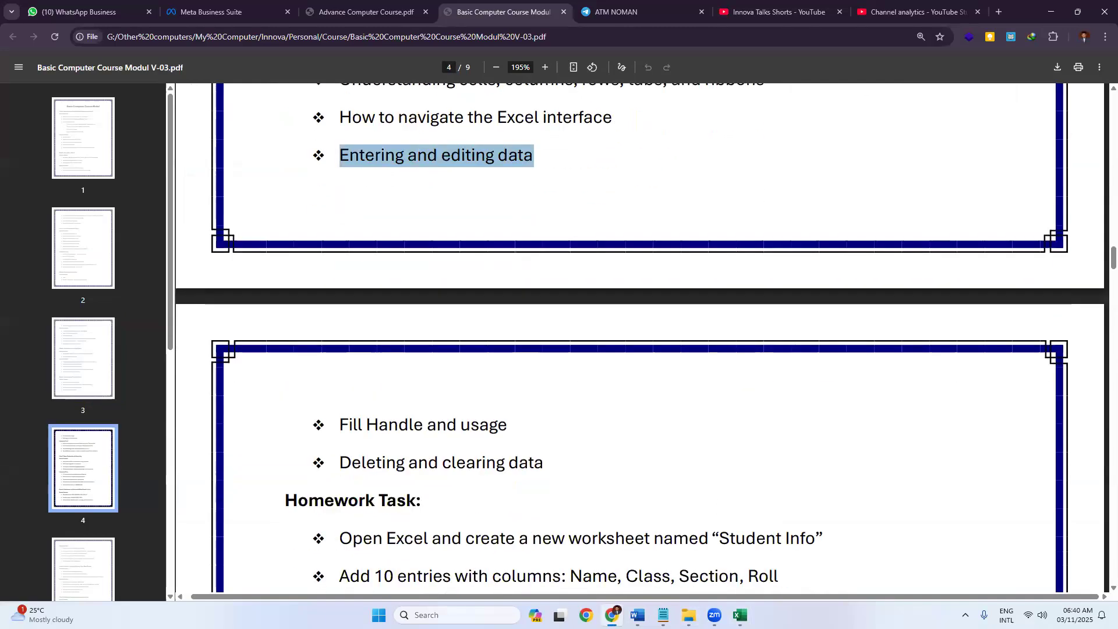
{"action": "key", "text": "alt+Tab"}
{"action": "left_click", "coordinate": [288, 273]}
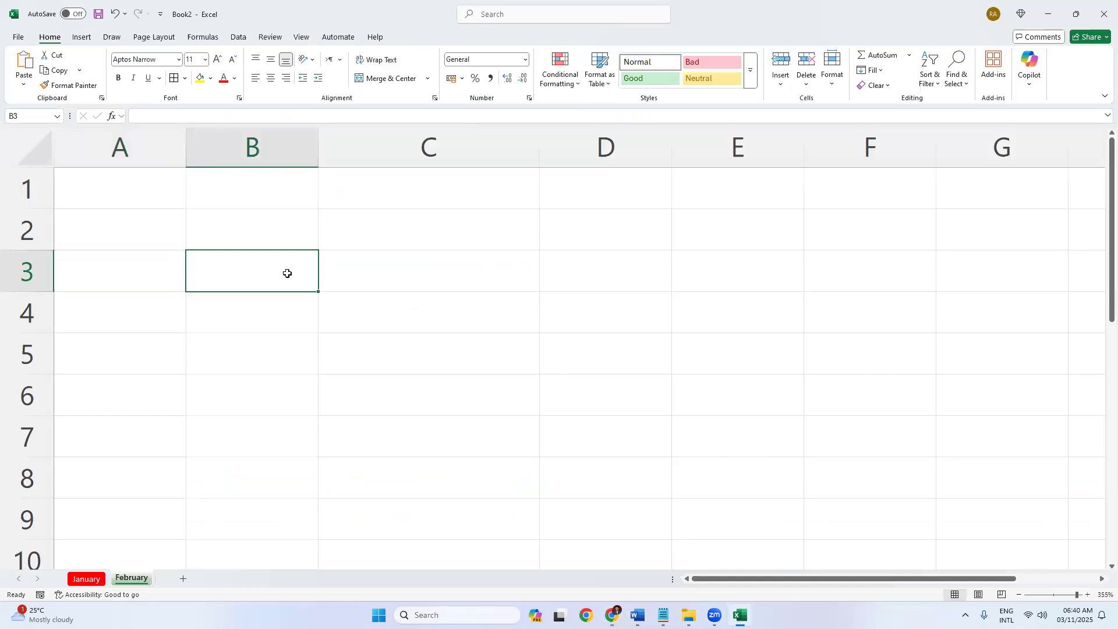
Narrow column C back to about 88 pixels.
{"action": "left_click", "coordinate": [398, 278]}
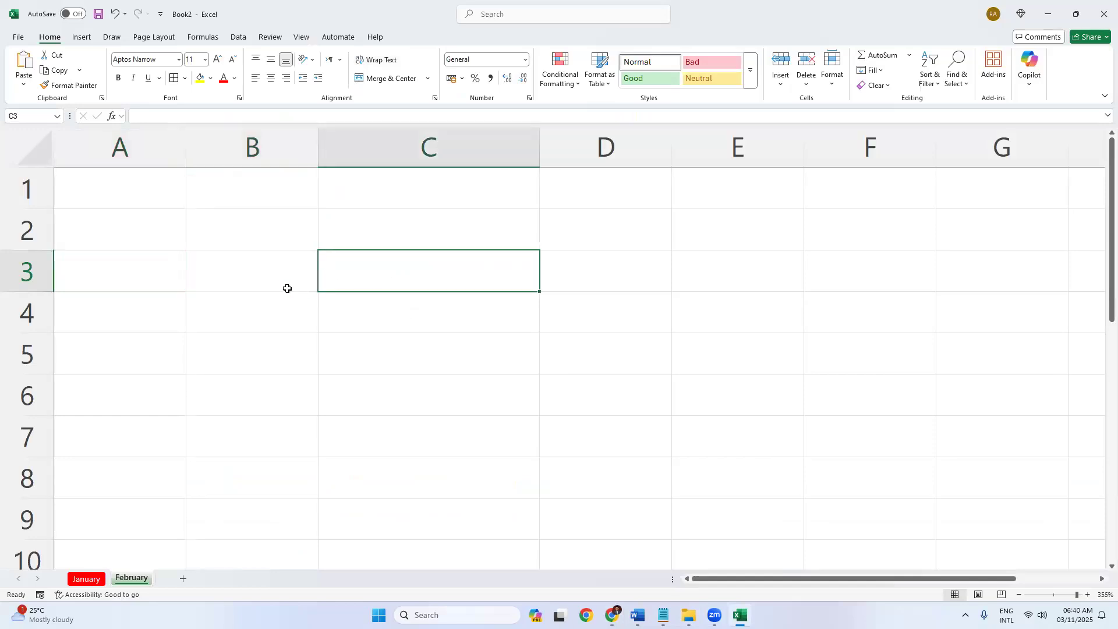
{"action": "left_click_drag", "start_coordinate": [536, 156], "coordinate": [444, 166]}
{"action": "left_click", "coordinate": [370, 231]}
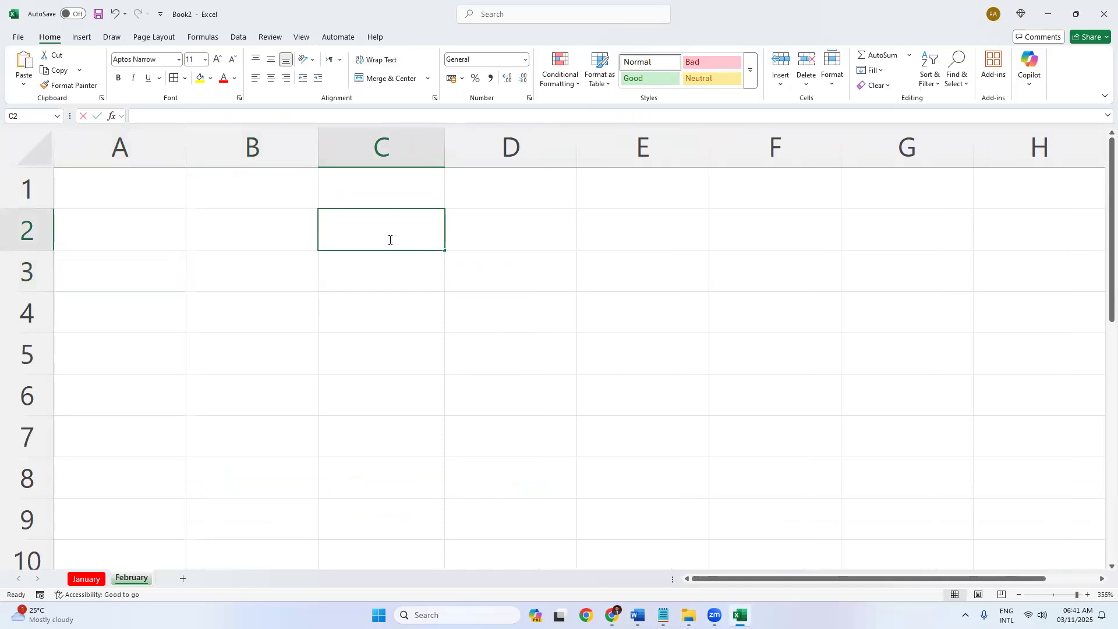
{"action": "double_click", "coordinate": [388, 240]}
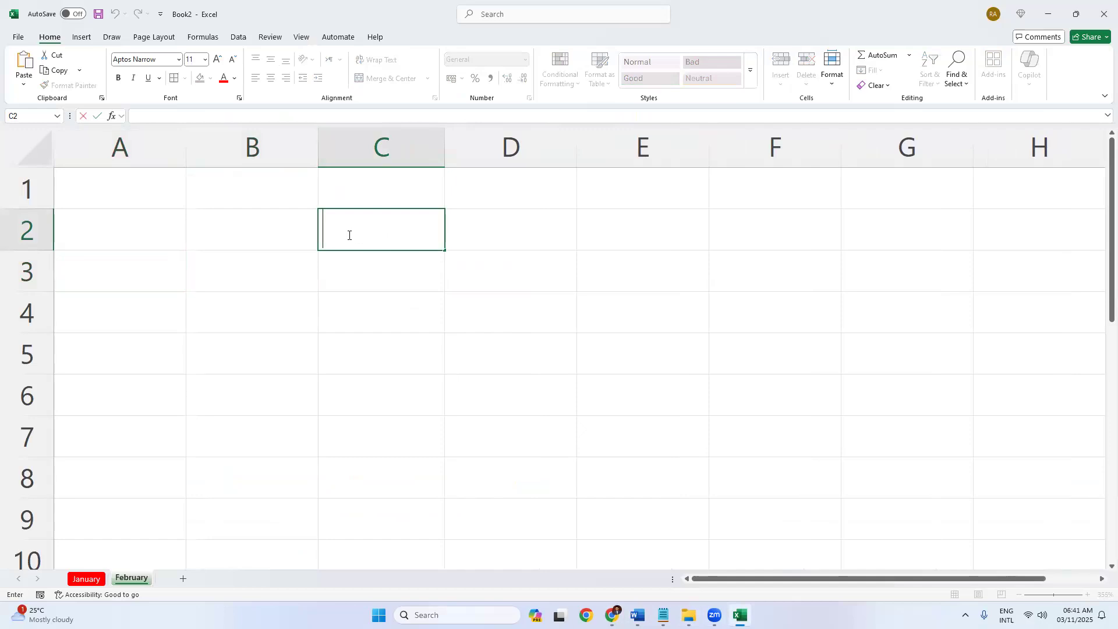
{"action": "left_click", "coordinate": [371, 280]}
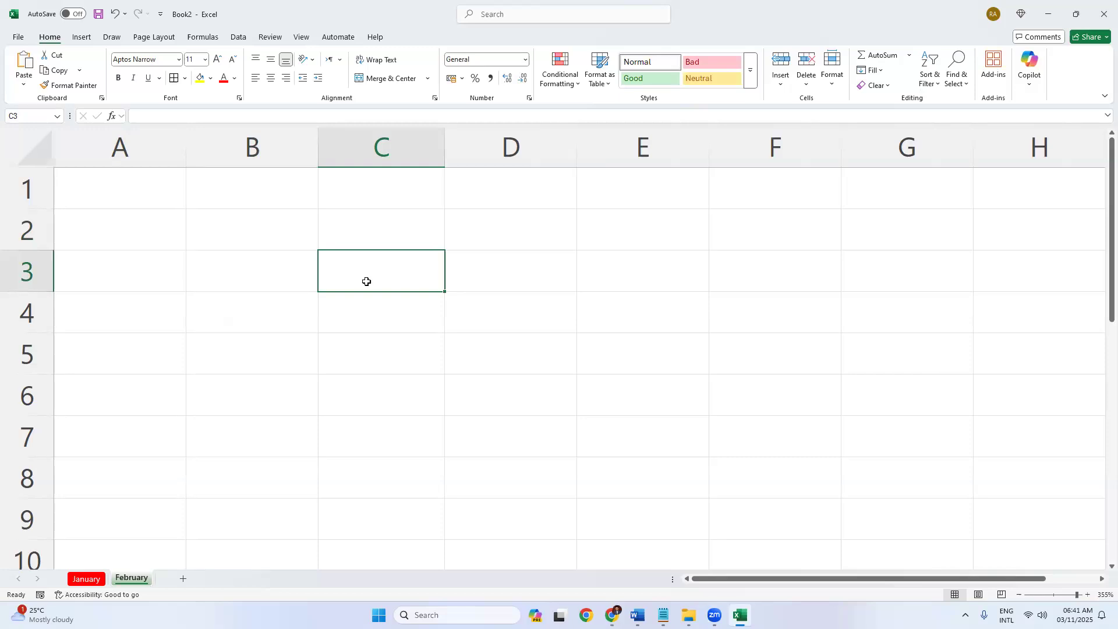
Type 'ha' into cell C4.
{"action": "left_click", "coordinate": [351, 317]}
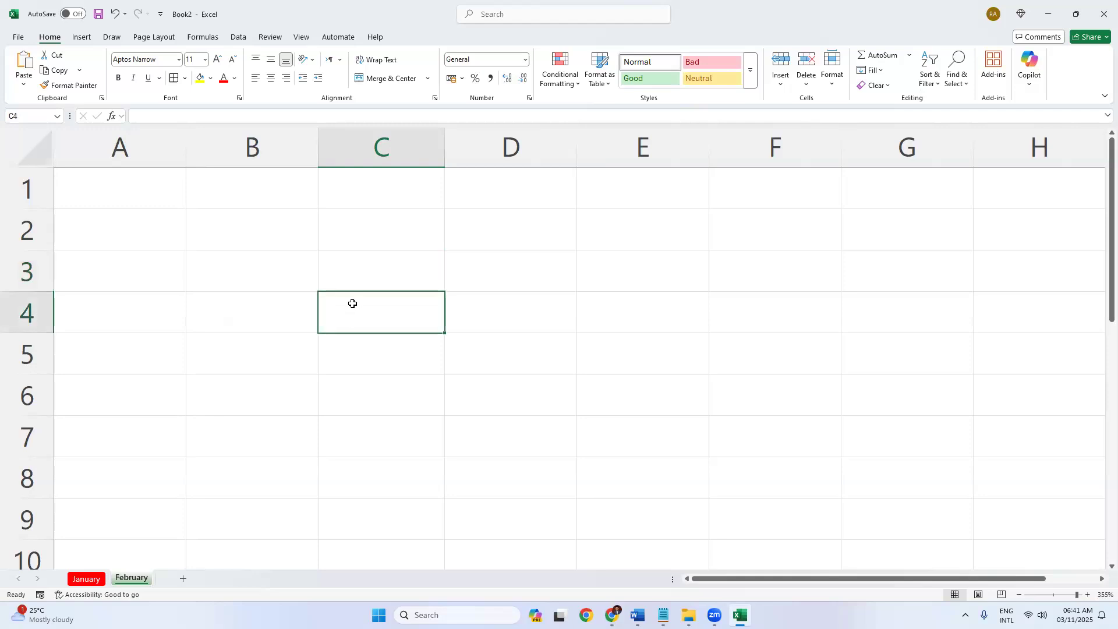
{"action": "key", "text": "BackSpace"}
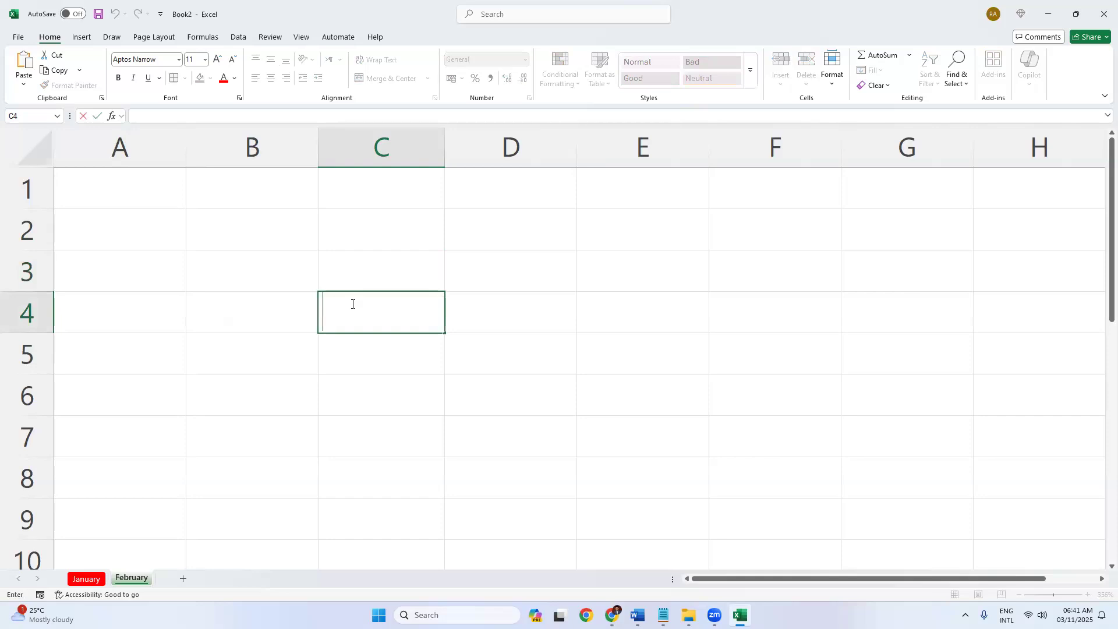
{"action": "key", "text": "Return"}
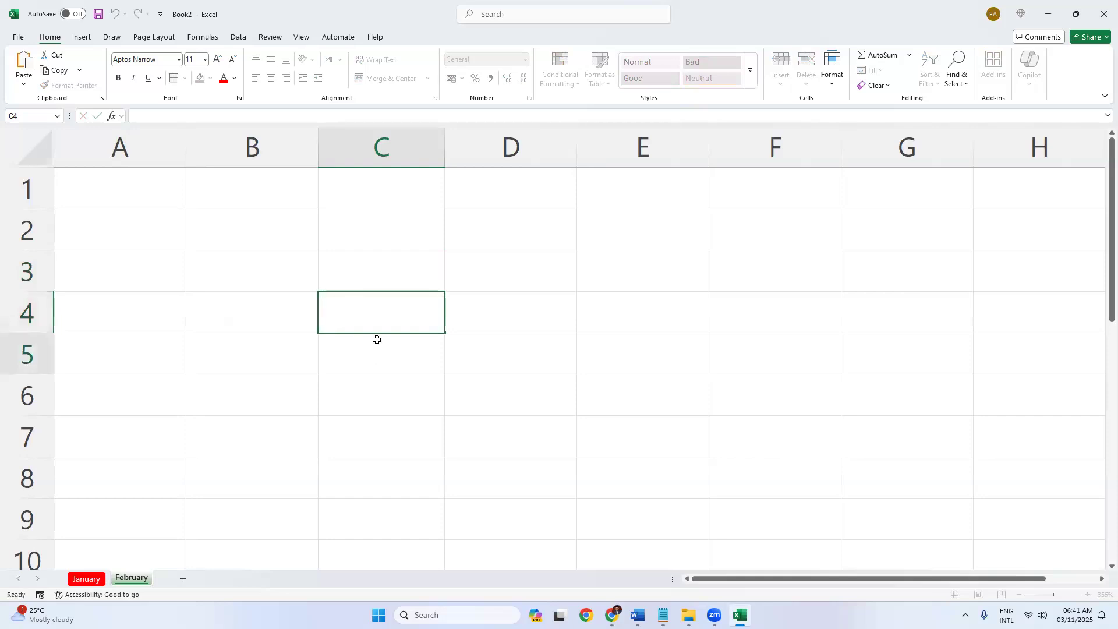
{"action": "left_click", "coordinate": [378, 322]}
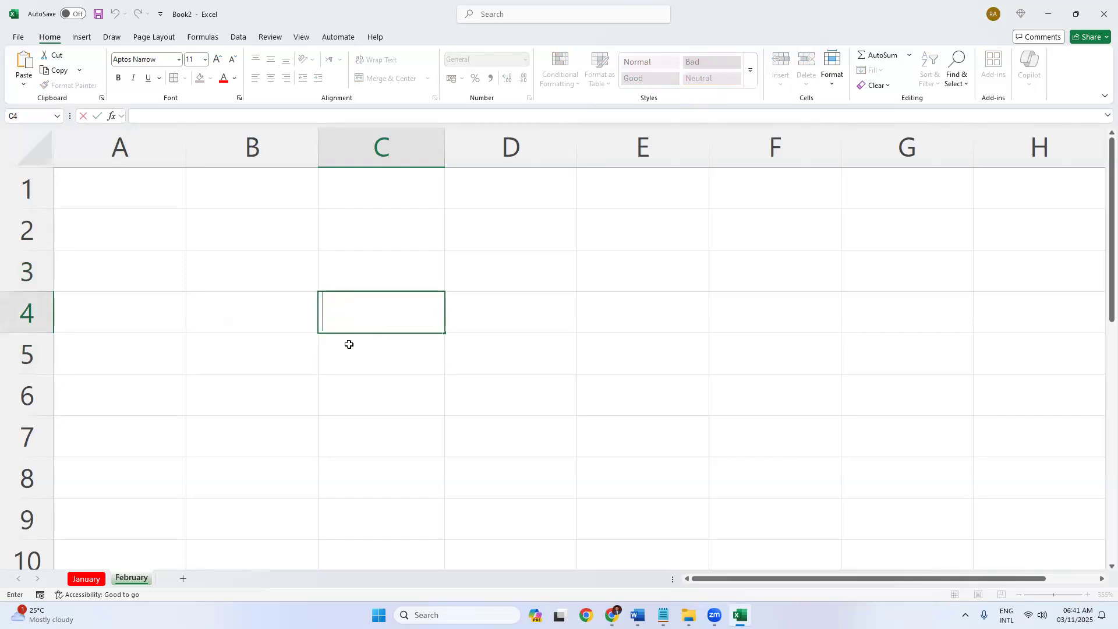
{"action": "key", "text": "Return"}
{"action": "left_click", "coordinate": [353, 306]}
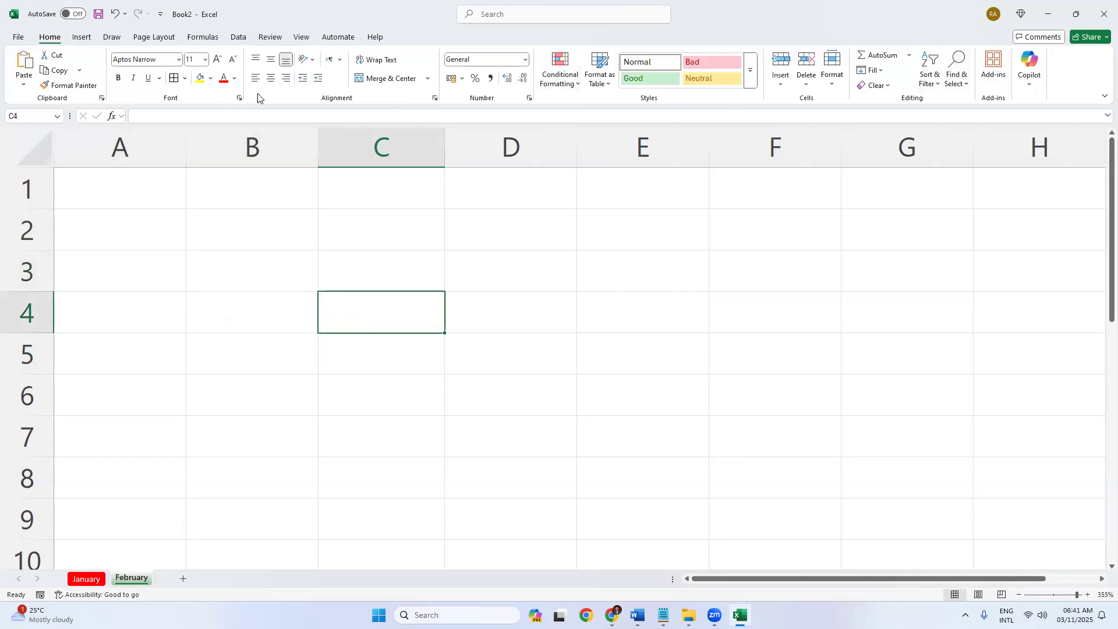
{"action": "double_click", "coordinate": [362, 315]}
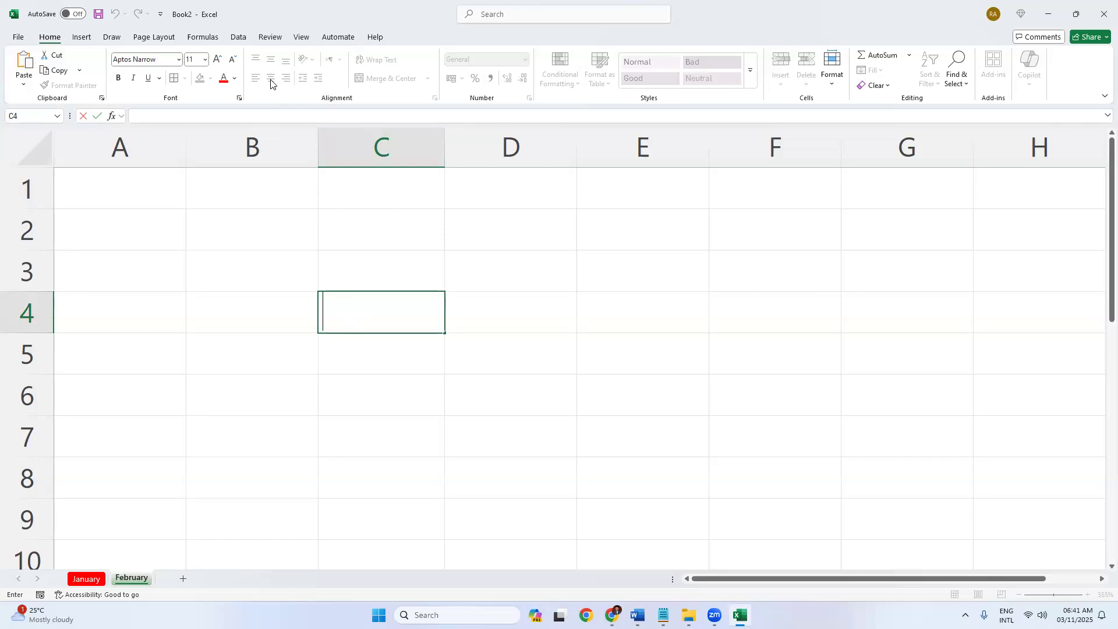
{"action": "type", "text": "ha"}
Center the 'ha' entry in cell C4.
{"action": "left_click", "coordinate": [361, 279]}
{"action": "left_click", "coordinate": [365, 316]}
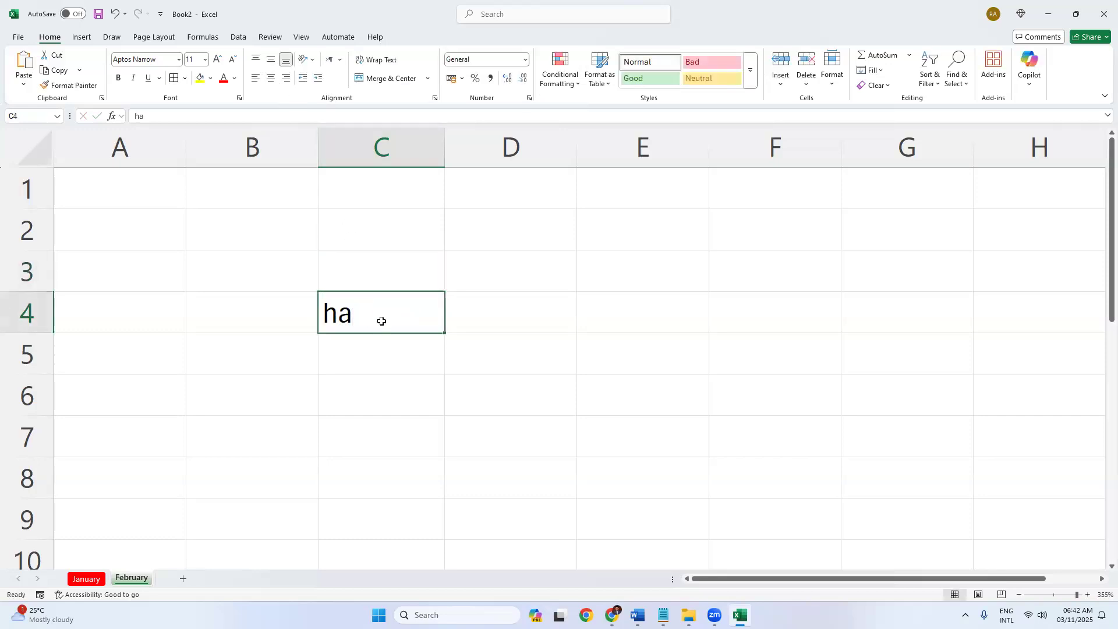
{"action": "left_click", "coordinate": [354, 373]}
{"action": "left_click", "coordinate": [373, 315]}
{"action": "left_click", "coordinate": [269, 81]}
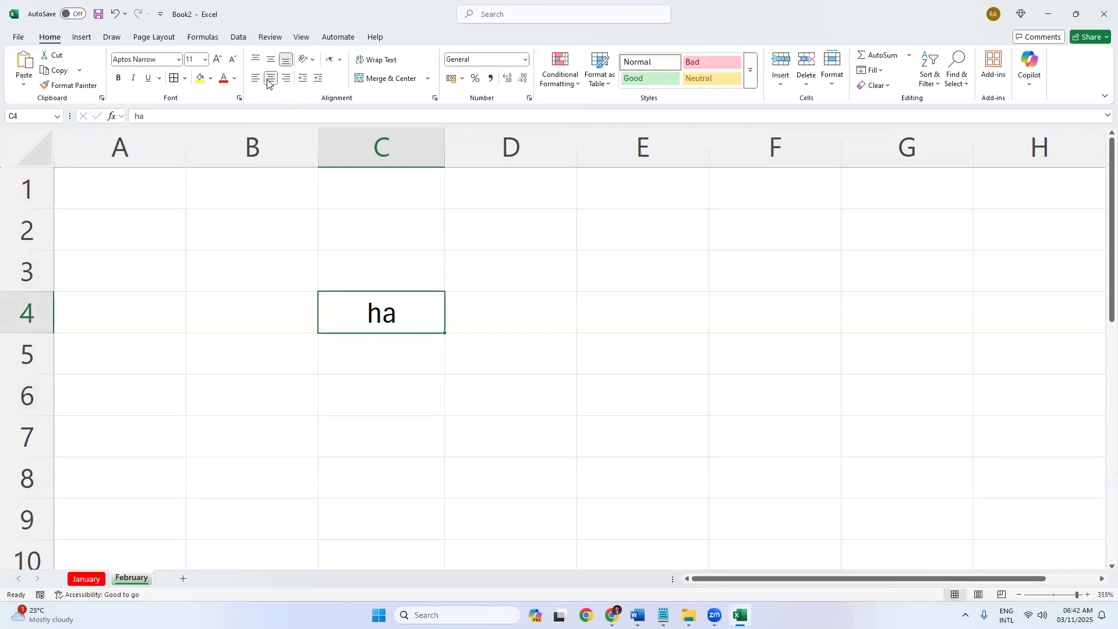
{"action": "left_click", "coordinate": [400, 428]}
{"action": "left_click", "coordinate": [379, 315]}
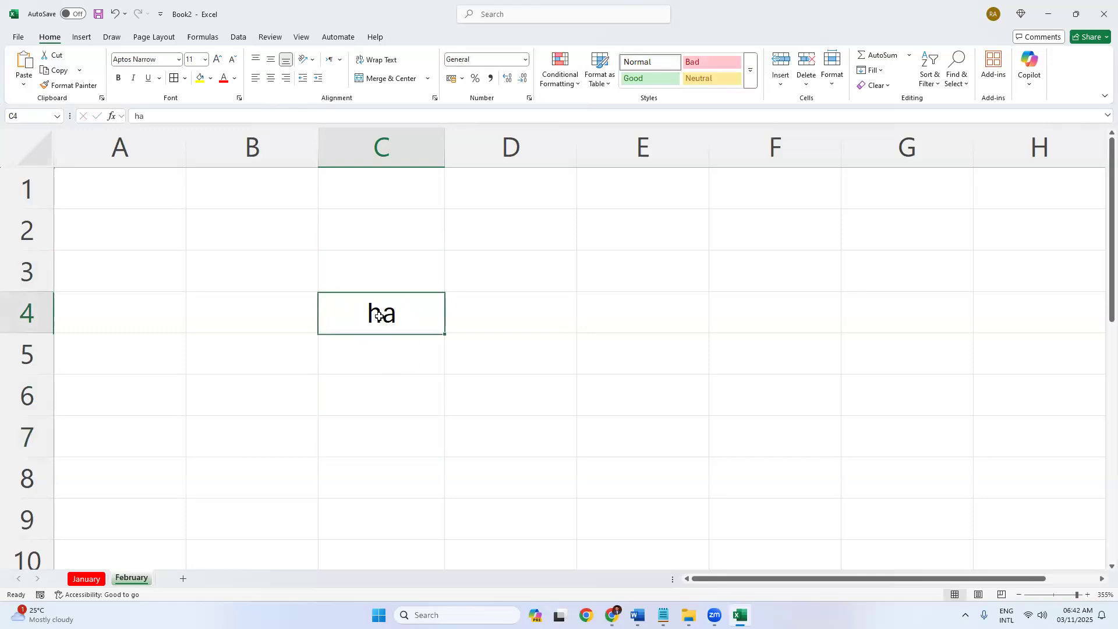
{"action": "double_click", "coordinate": [379, 315]}
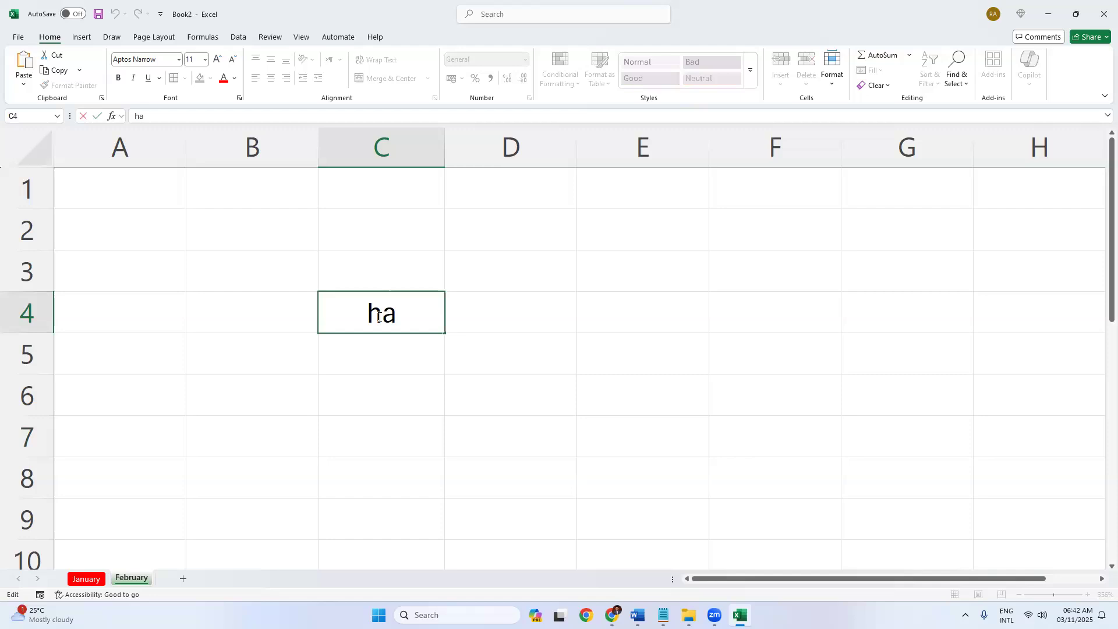
{"action": "left_click", "coordinate": [360, 358]}
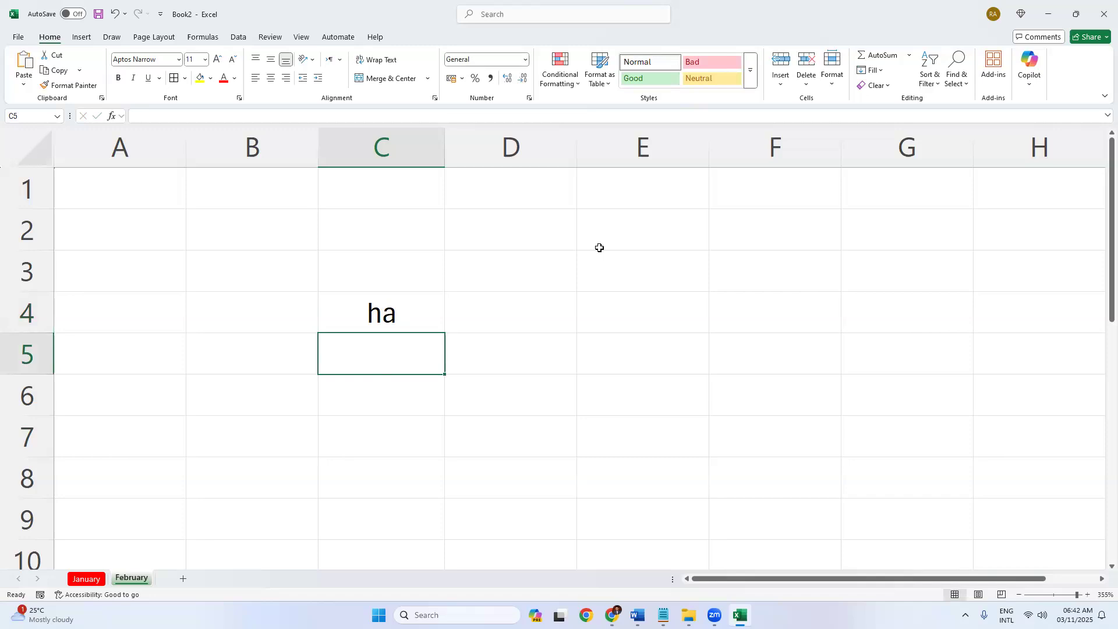
Enter 'Yes' in C5 and 'five' in C6.
{"action": "type", "text": "Yes"}
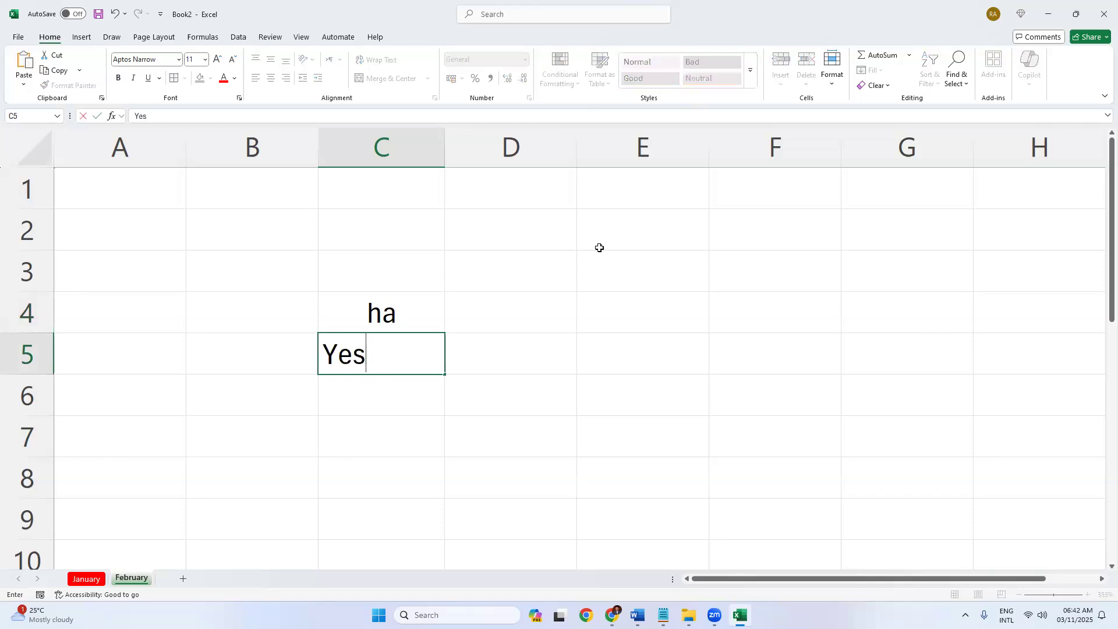
{"action": "key", "text": "Return"}
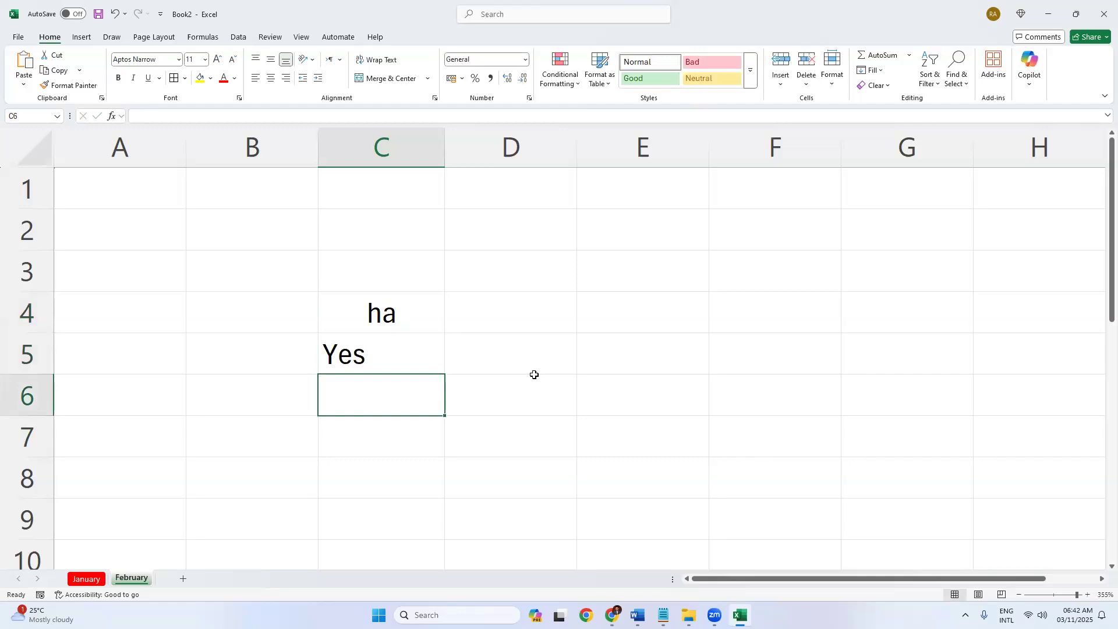
{"action": "type", "text": "five"}
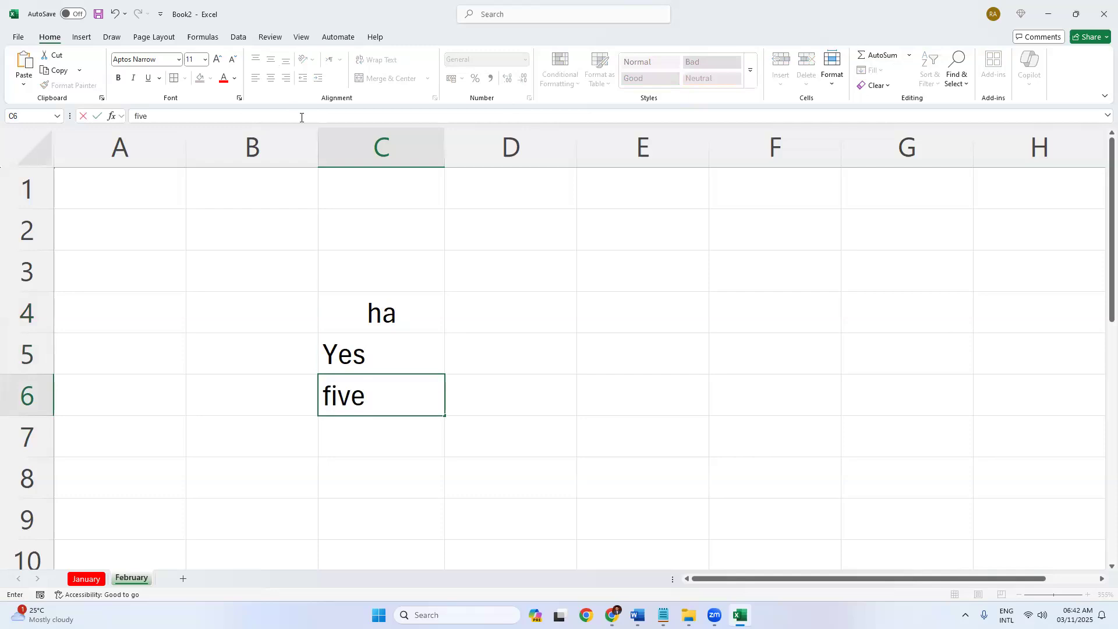
{"action": "key", "text": "Return"}
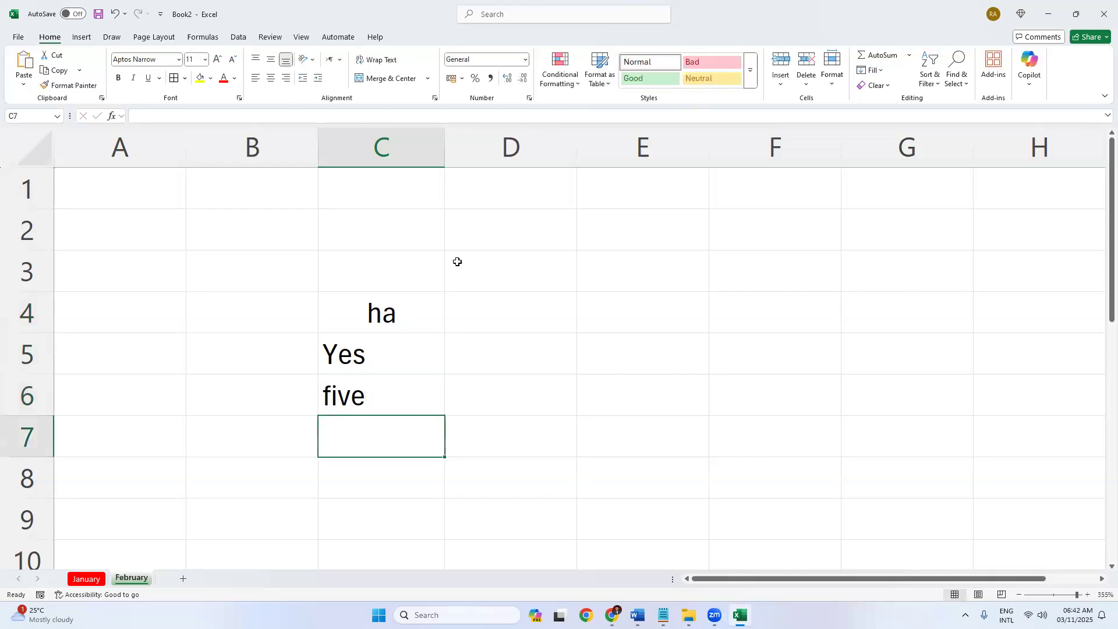
Clear the earlier test entries from the B3:C7 block.
{"action": "left_click_drag", "start_coordinate": [270, 277], "coordinate": [417, 435]}
{"action": "key", "text": "Delete"}
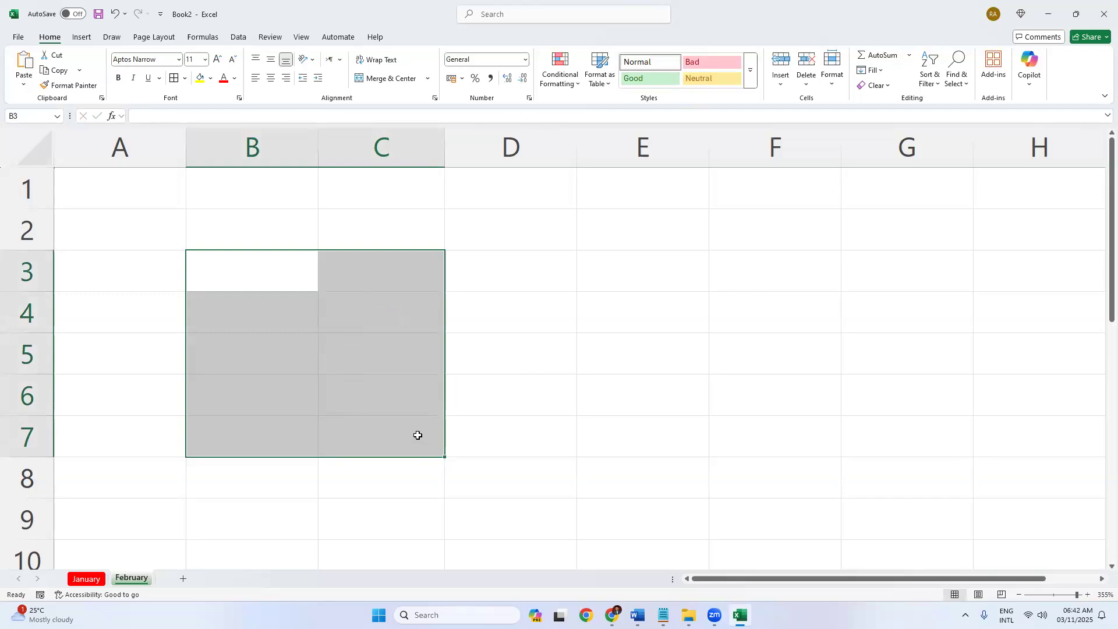
{"action": "left_click", "coordinate": [344, 365]}
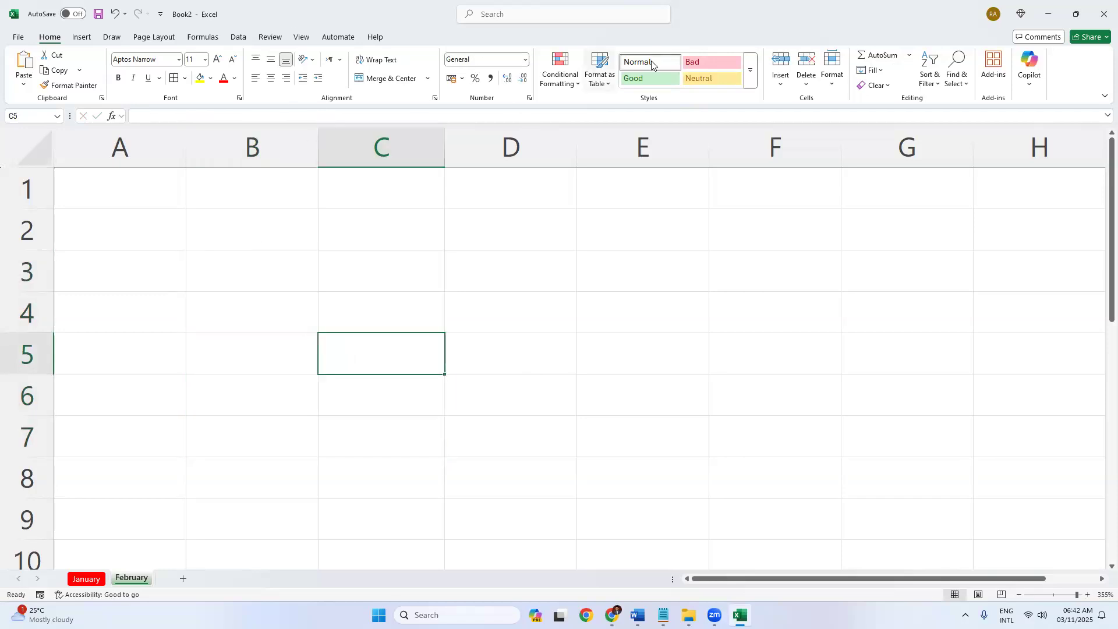
Enter 'OKEY', 'fine' and a backslash in C3:C5, then erase OKEY from C3.
{"action": "left_click", "coordinate": [353, 256]}
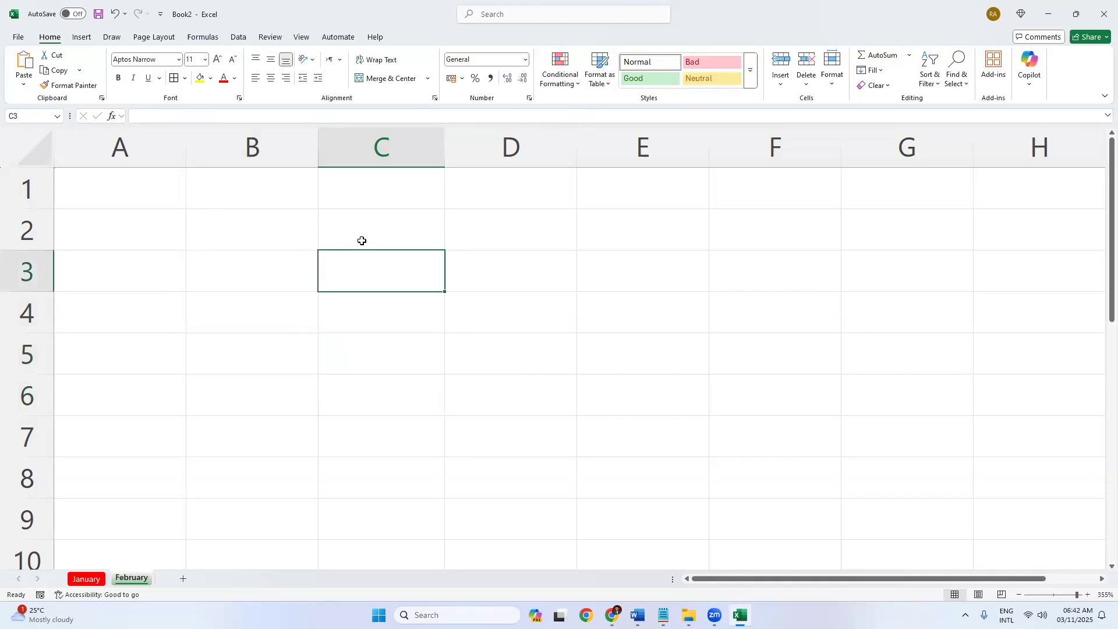
{"action": "type", "text": "OKEY"}
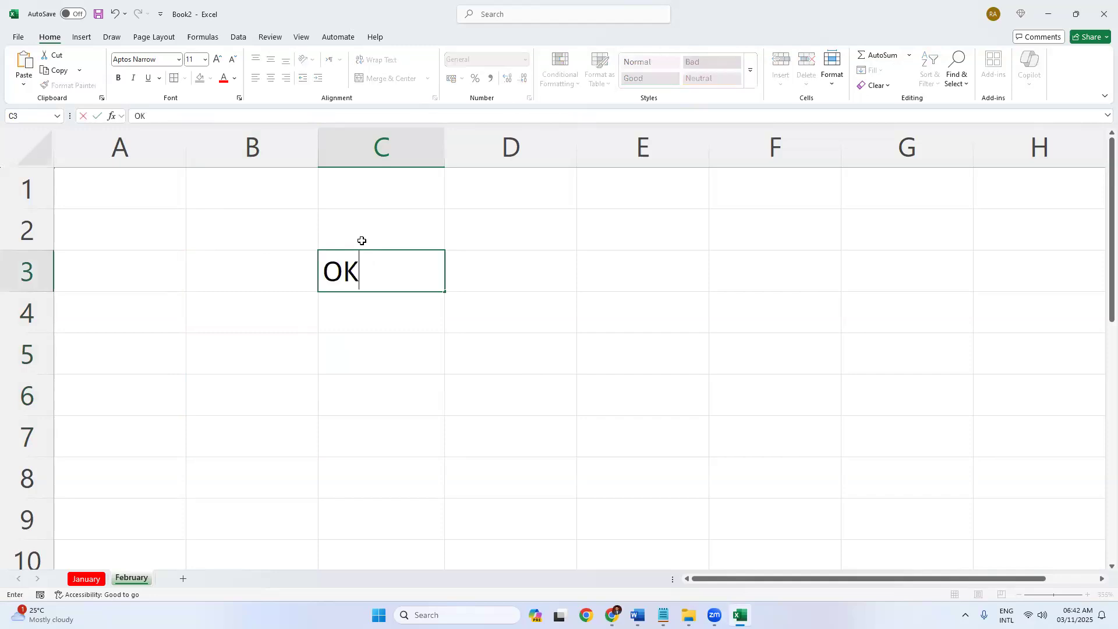
{"action": "key", "text": "Return"}
{"action": "type", "text": "fine"}
{"action": "key", "text": "Return"}
{"action": "type", "text": "\\"}
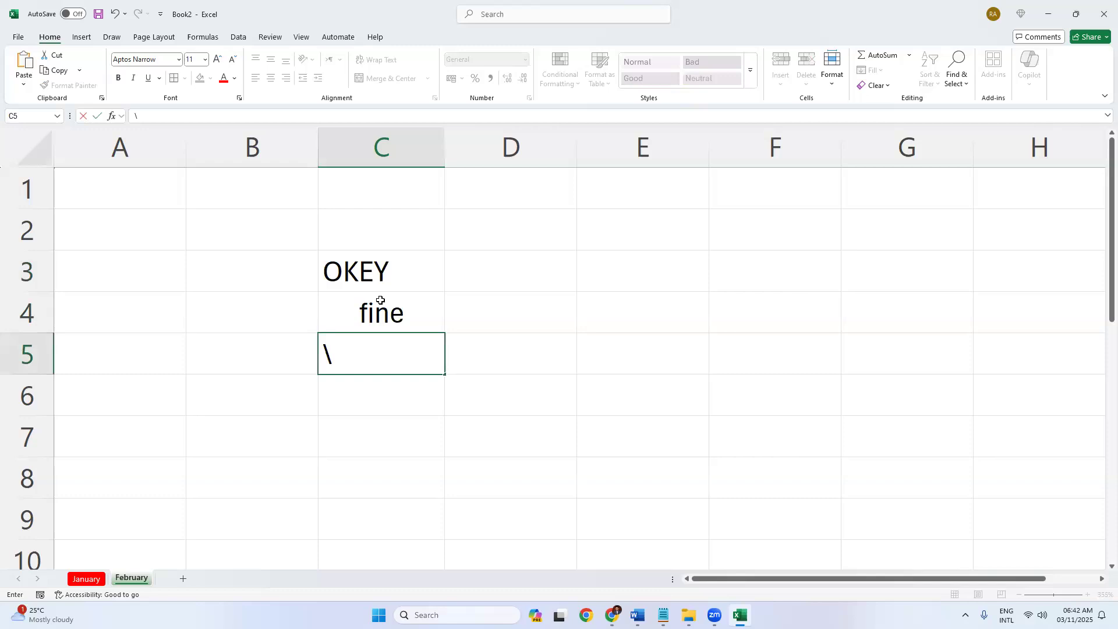
{"action": "left_click", "coordinate": [387, 270]}
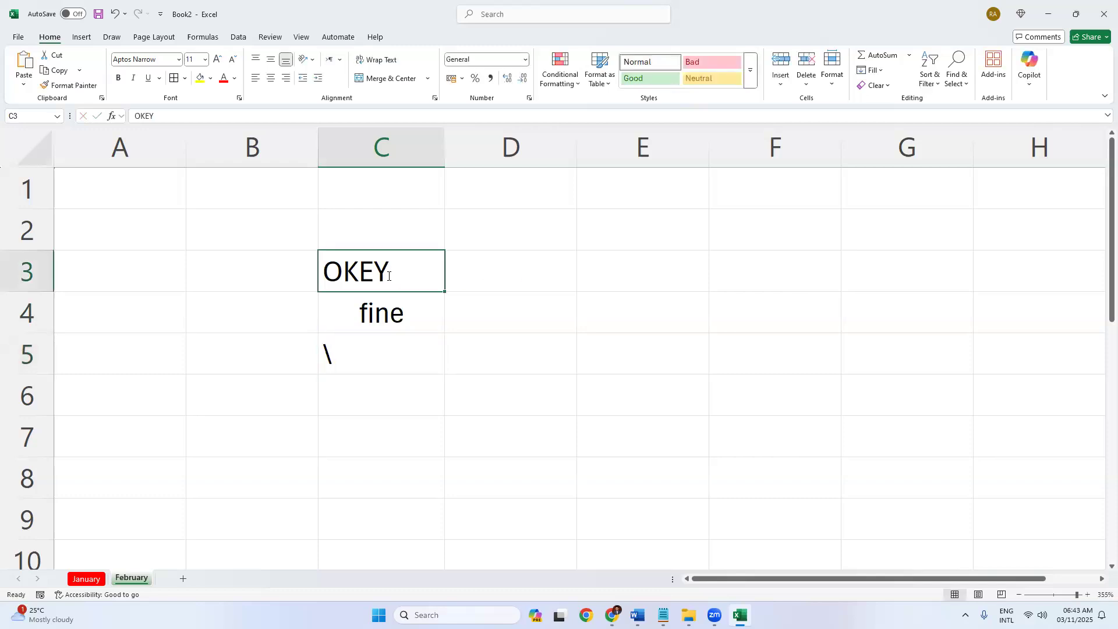
{"action": "key", "text": "BackSpace"}
{"action": "left_click", "coordinate": [466, 320]}
{"action": "left_click", "coordinate": [366, 315]}
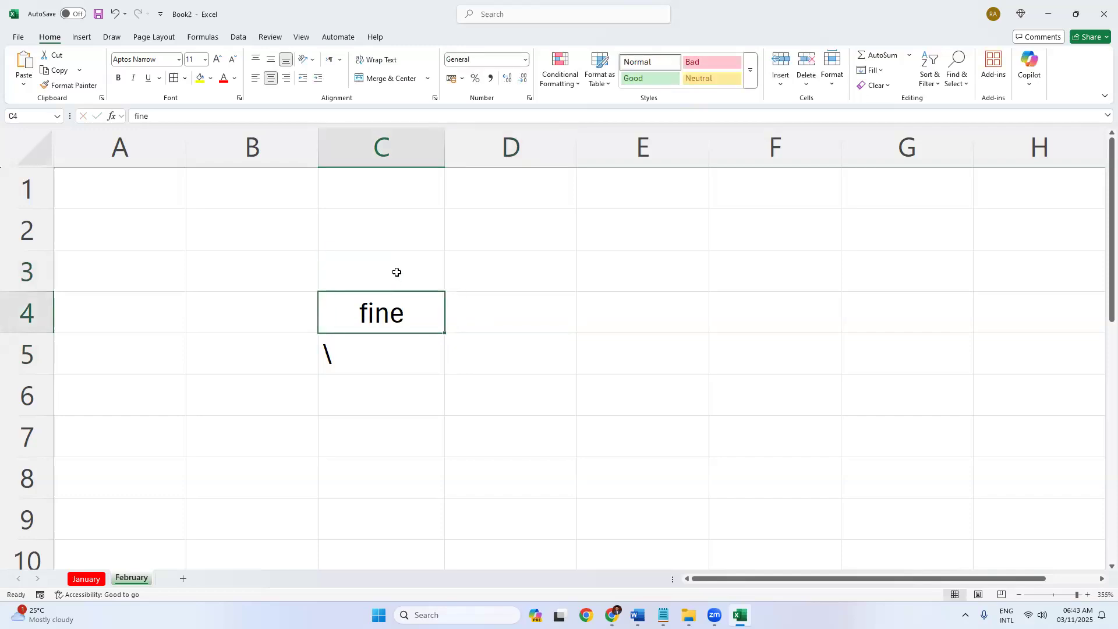
{"action": "left_click_drag", "start_coordinate": [392, 280], "coordinate": [382, 352]}
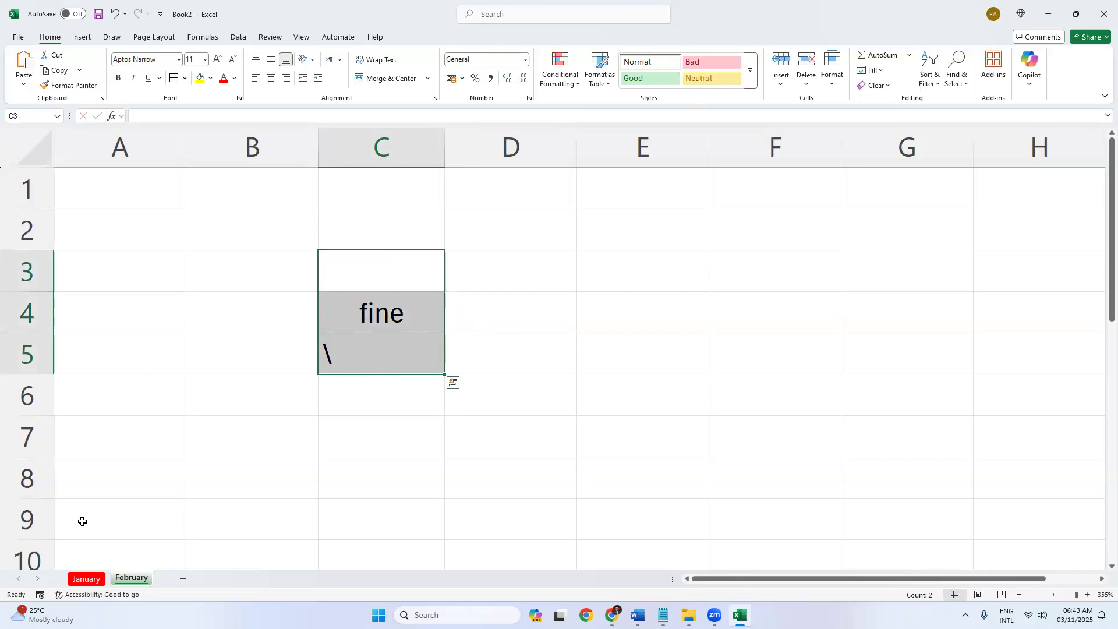
{"action": "left_click", "coordinate": [522, 299]}
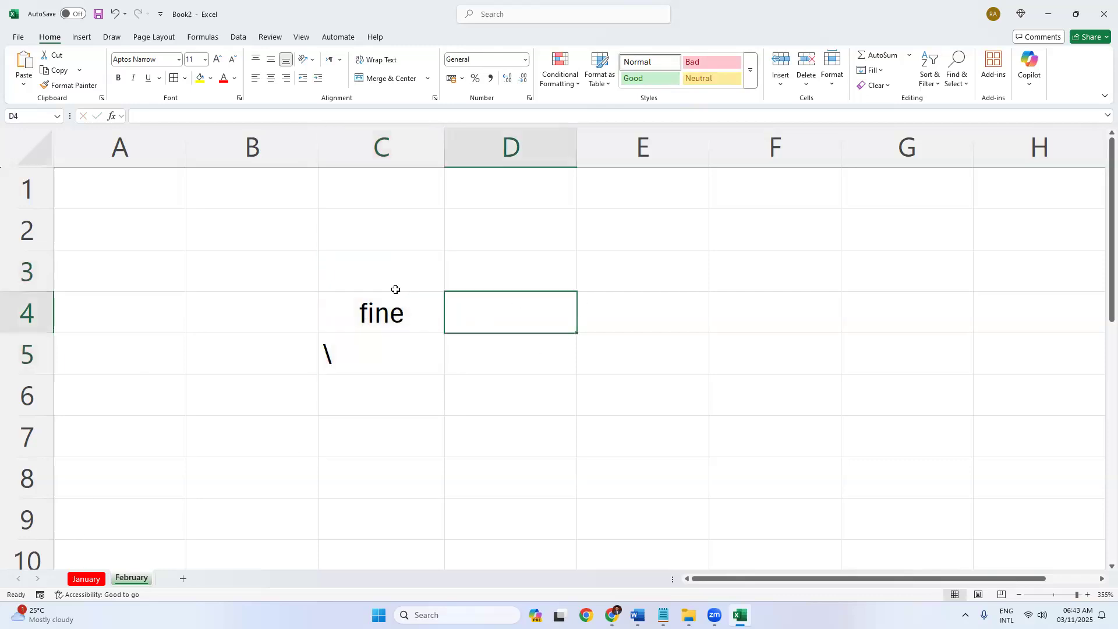
Enter three first names in C3, C5 and C6 around 'fine'.
{"action": "left_click", "coordinate": [395, 289]}
{"action": "type", "text": "Habib"}
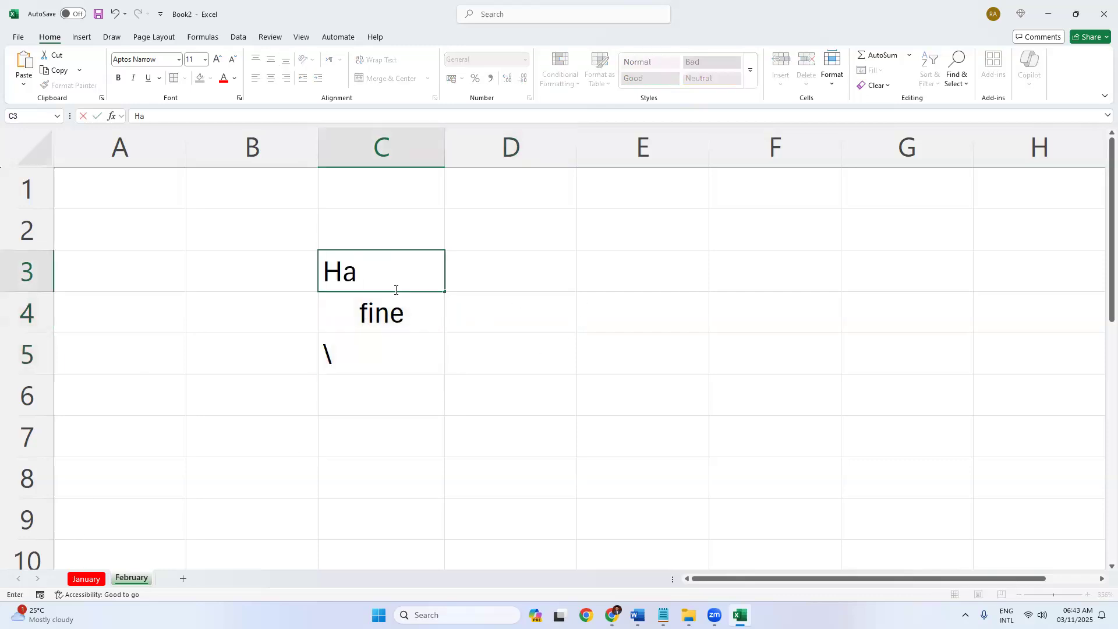
{"action": "key", "text": "Return"}
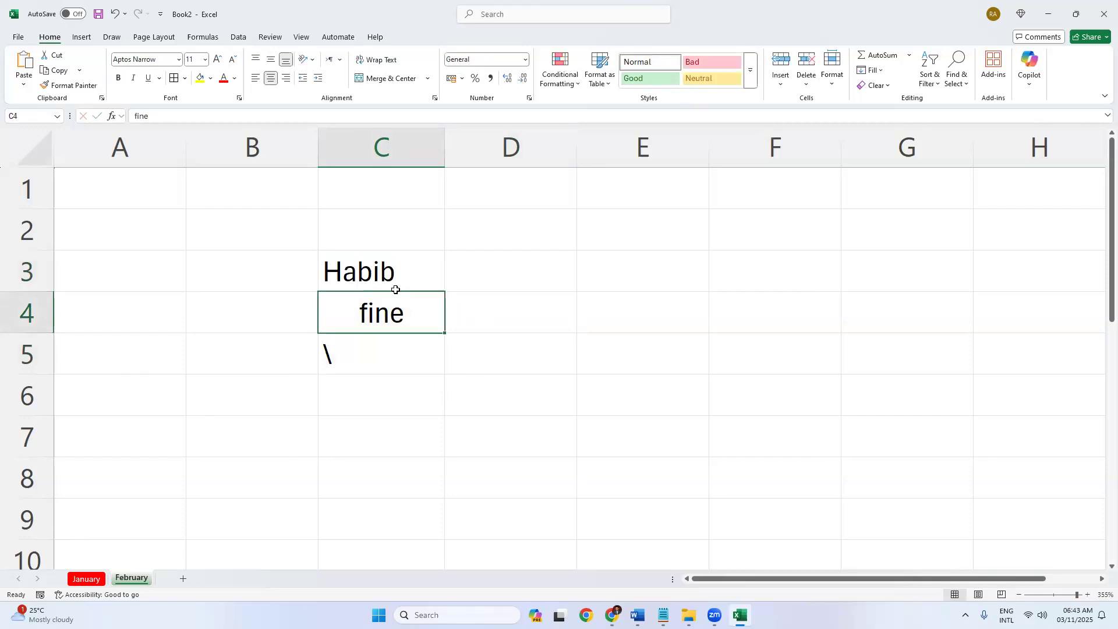
{"action": "key", "text": "Return"}
{"action": "type", "text": "Karim"}
{"action": "key", "text": "Return"}
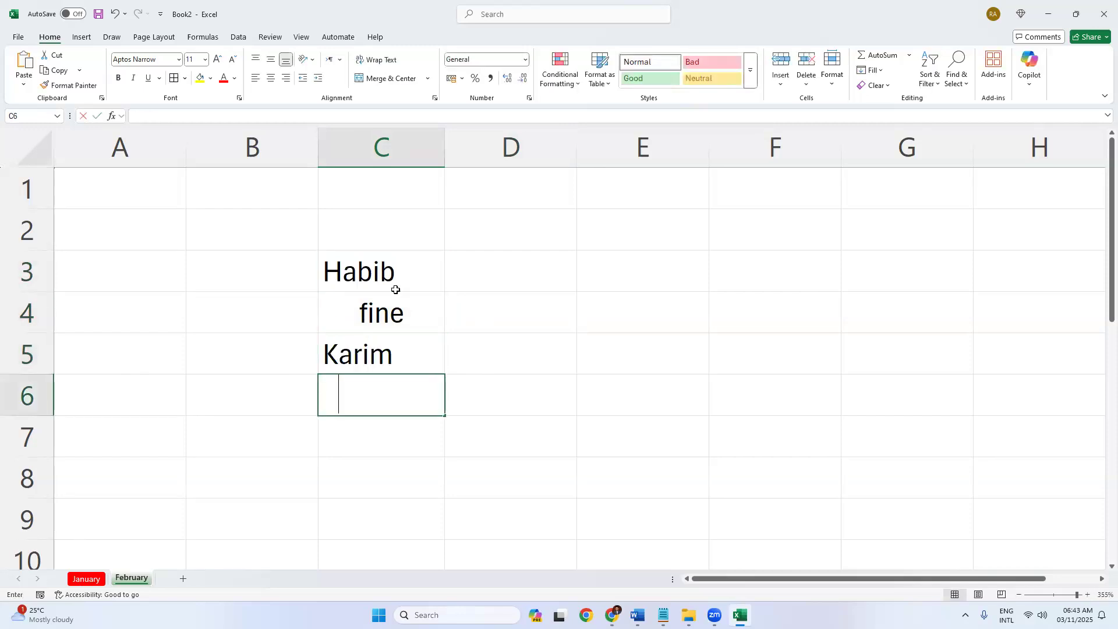
{"action": "type", "text": "Siam"}
{"action": "key", "text": "Return"}
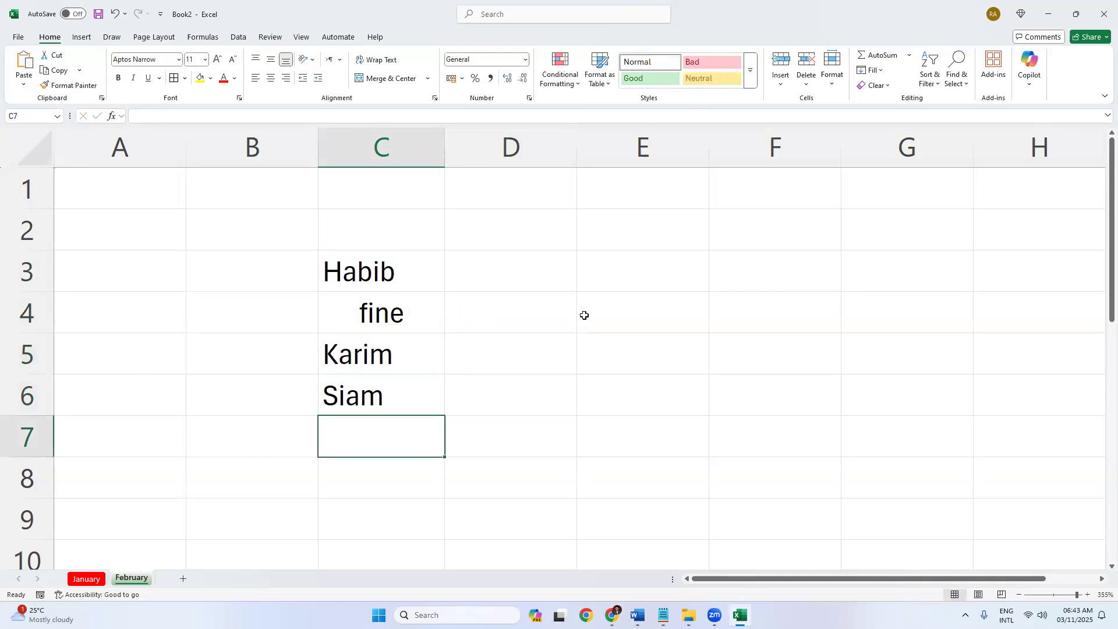
{"action": "left_click_drag", "start_coordinate": [513, 273], "coordinate": [476, 315]}
{"action": "left_click_drag", "start_coordinate": [379, 271], "coordinate": [706, 366]}
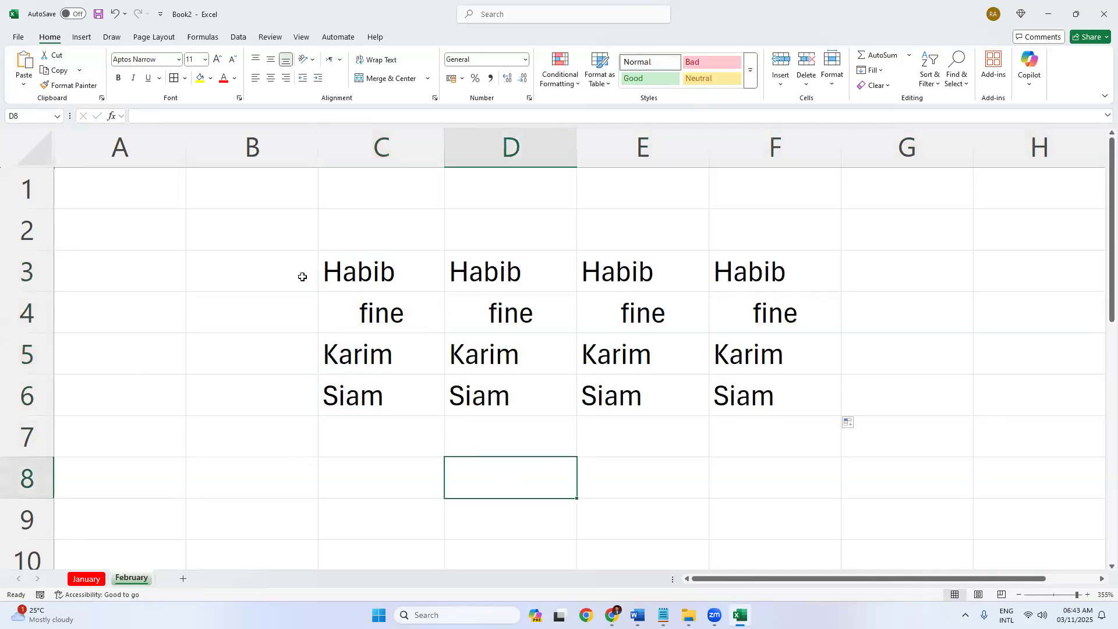
Clear all the copied names and 'fine' entries from C3:F6.
{"action": "left_click_drag", "start_coordinate": [326, 274], "coordinate": [798, 397]}
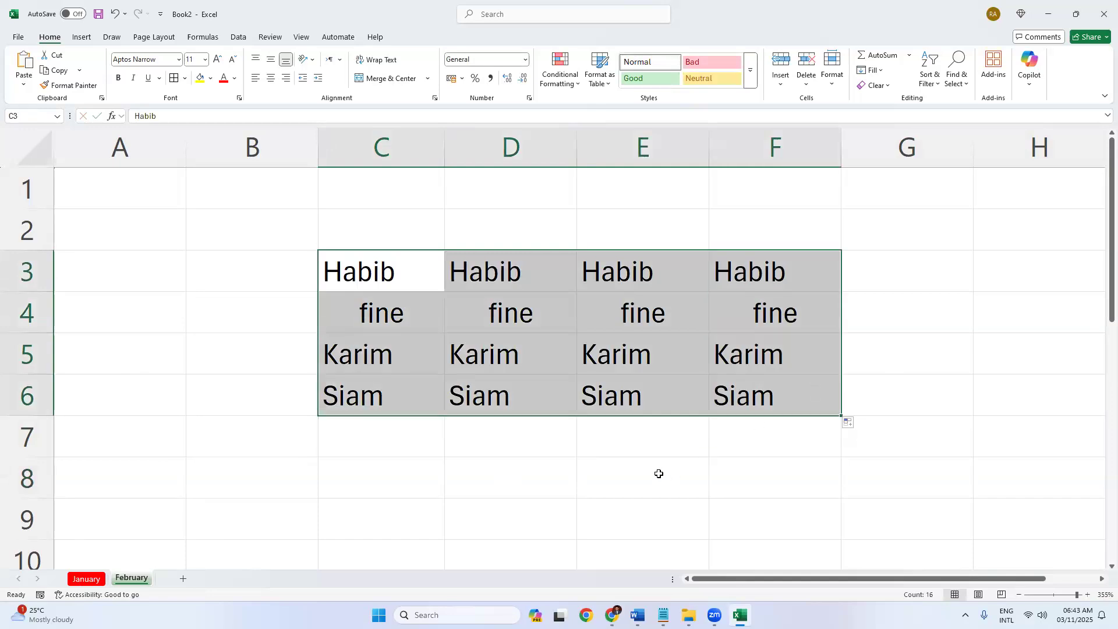
{"action": "left_click", "coordinate": [606, 473]}
{"action": "left_click", "coordinate": [358, 282]}
{"action": "left_click_drag", "start_coordinate": [727, 379], "coordinate": [746, 402]}
{"action": "key", "text": "Delete"}
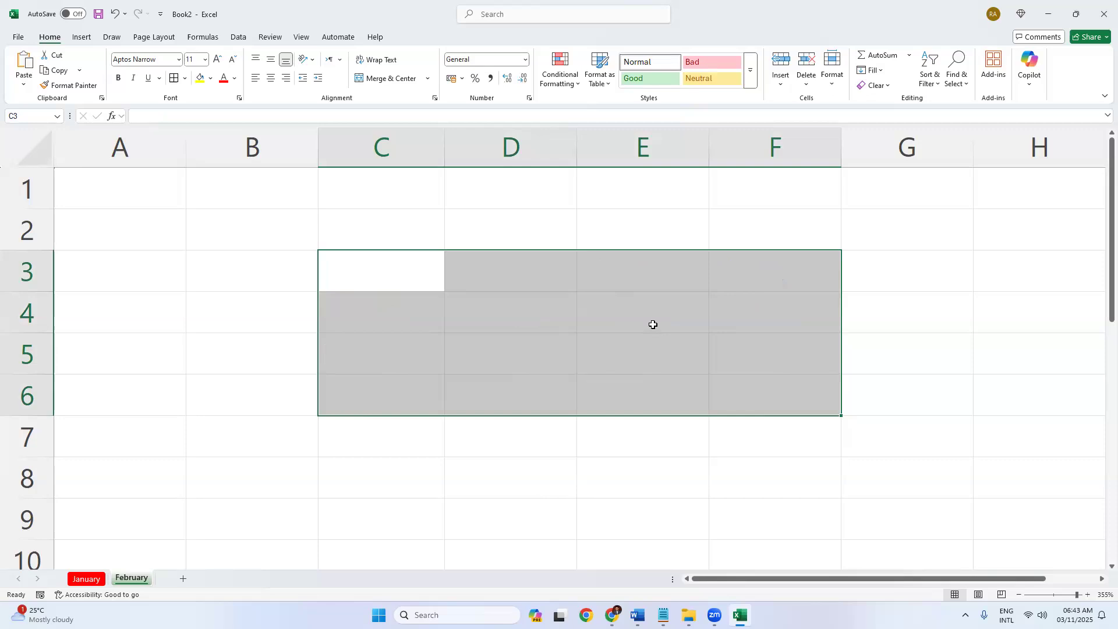
{"action": "left_click", "coordinate": [478, 295]}
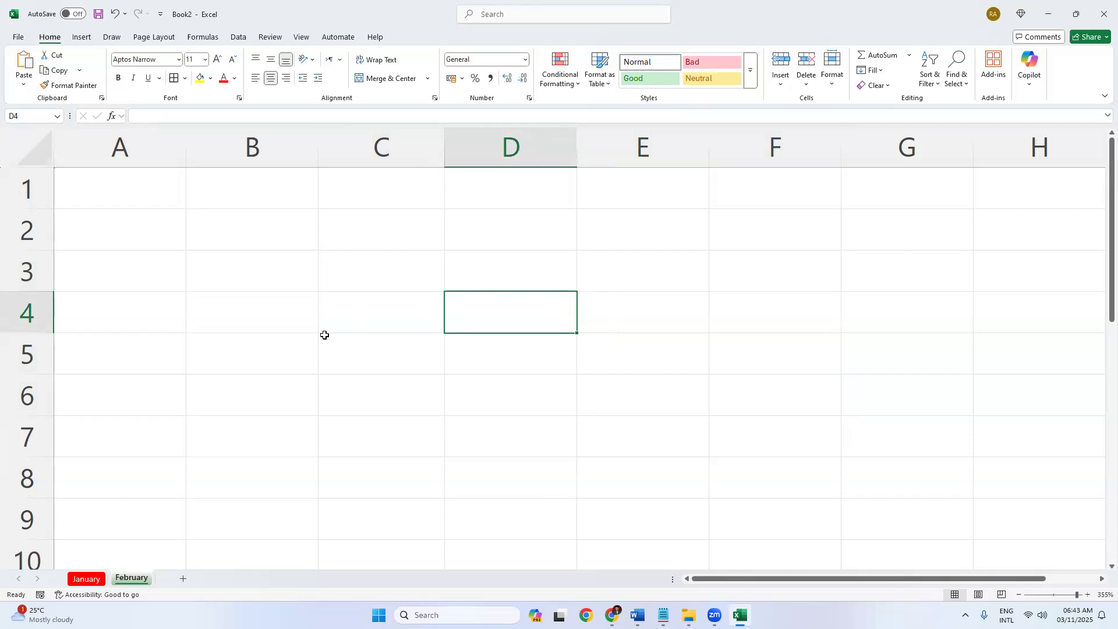
{"action": "scroll", "coordinate": [324, 334], "scroll_direction": "up", "scroll_amount": 3, "text": "ctrl"}
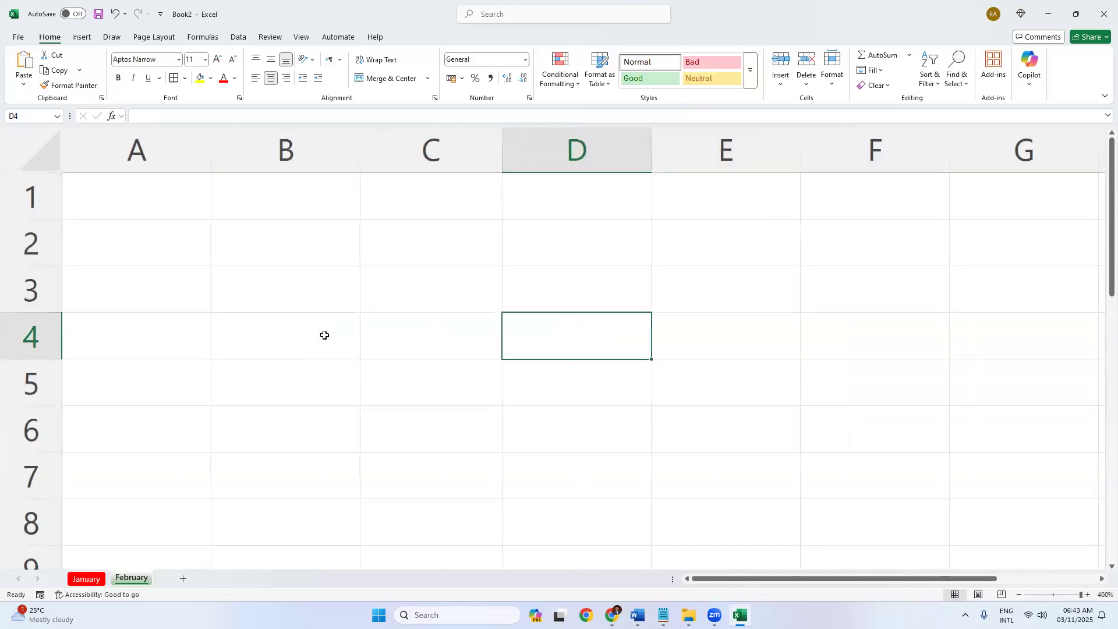
{"action": "left_click", "coordinate": [419, 253]}
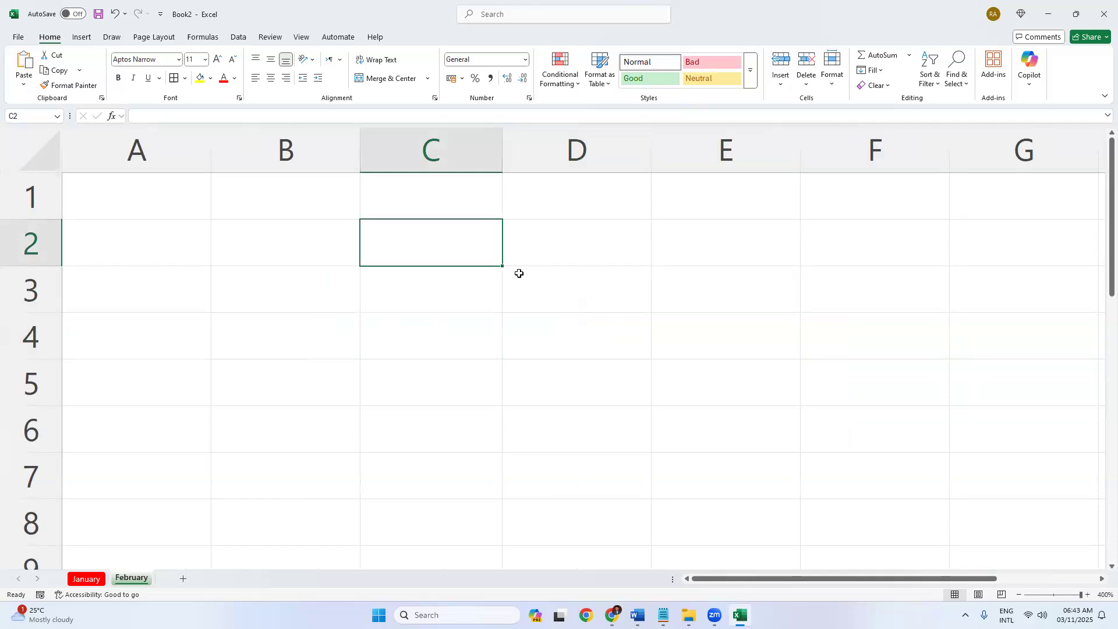
{"action": "key", "text": "ctrl+n"}
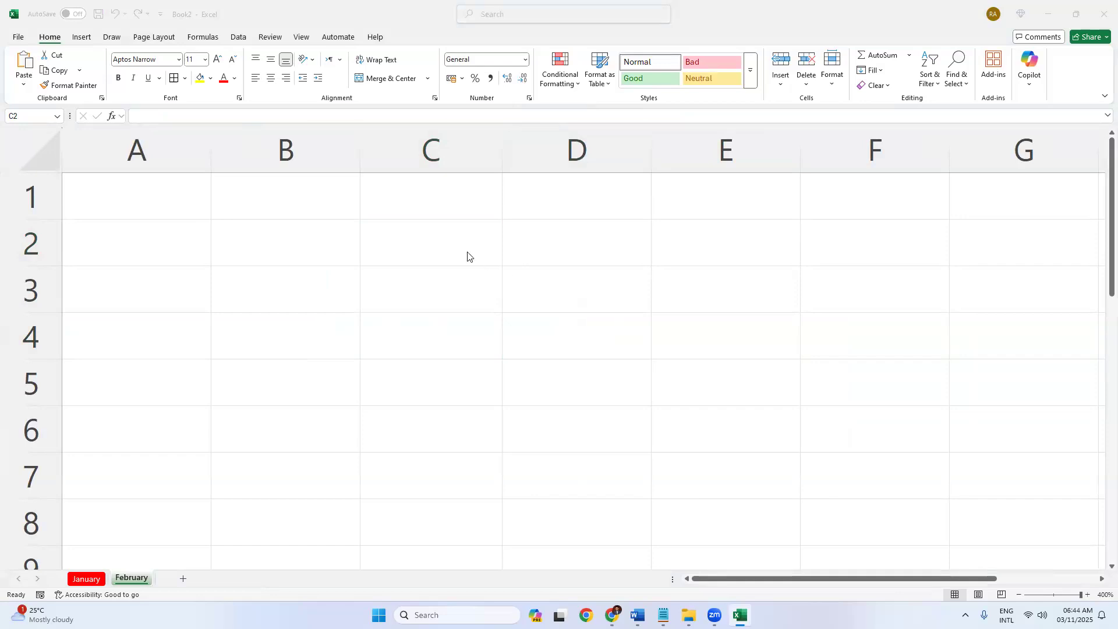
{"action": "left_click", "coordinate": [438, 261]}
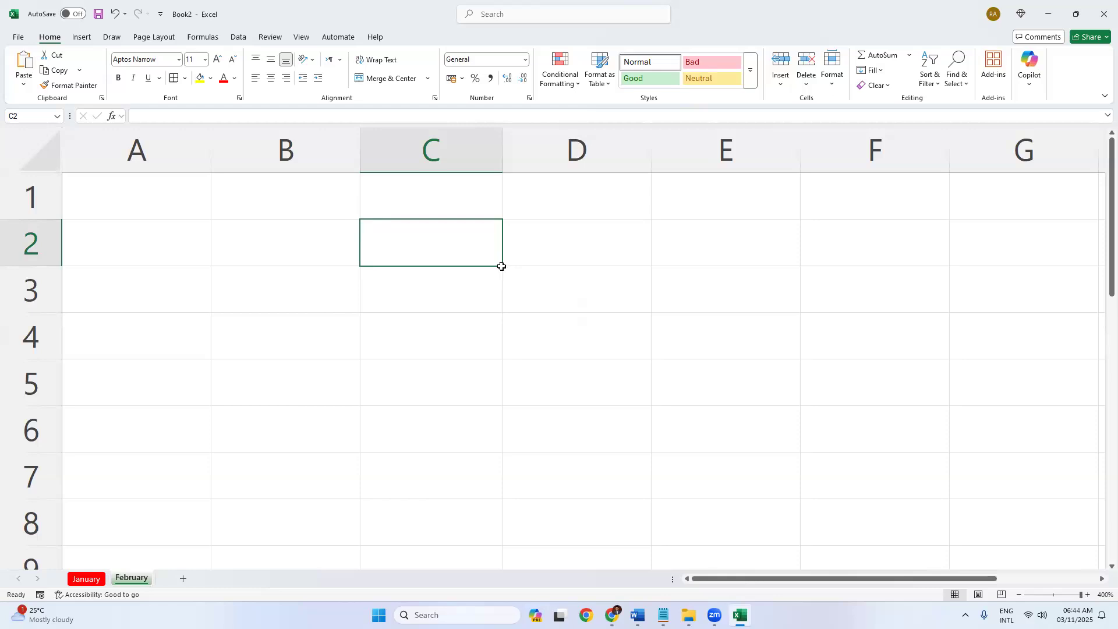
{"action": "left_click", "coordinate": [490, 291]}
{"action": "left_click", "coordinate": [487, 249]}
{"action": "scroll", "coordinate": [509, 305], "scroll_direction": "down", "scroll_amount": 6}
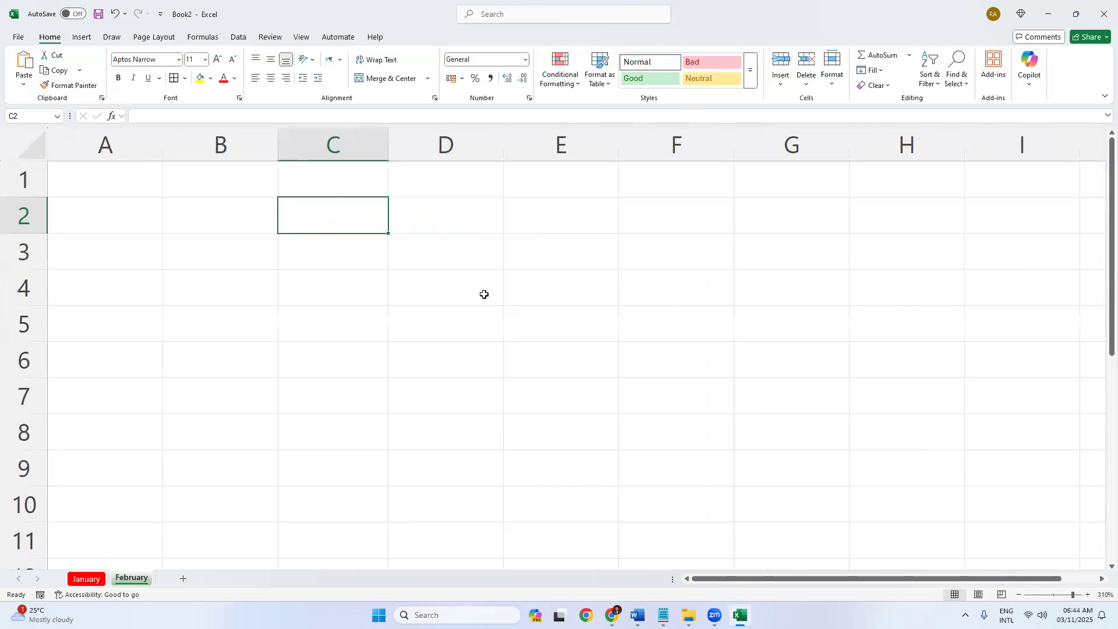
Enter January in C2, then type a trial February in C3 and delete it.
{"action": "type", "text": "January"}
{"action": "key", "text": "Return"}
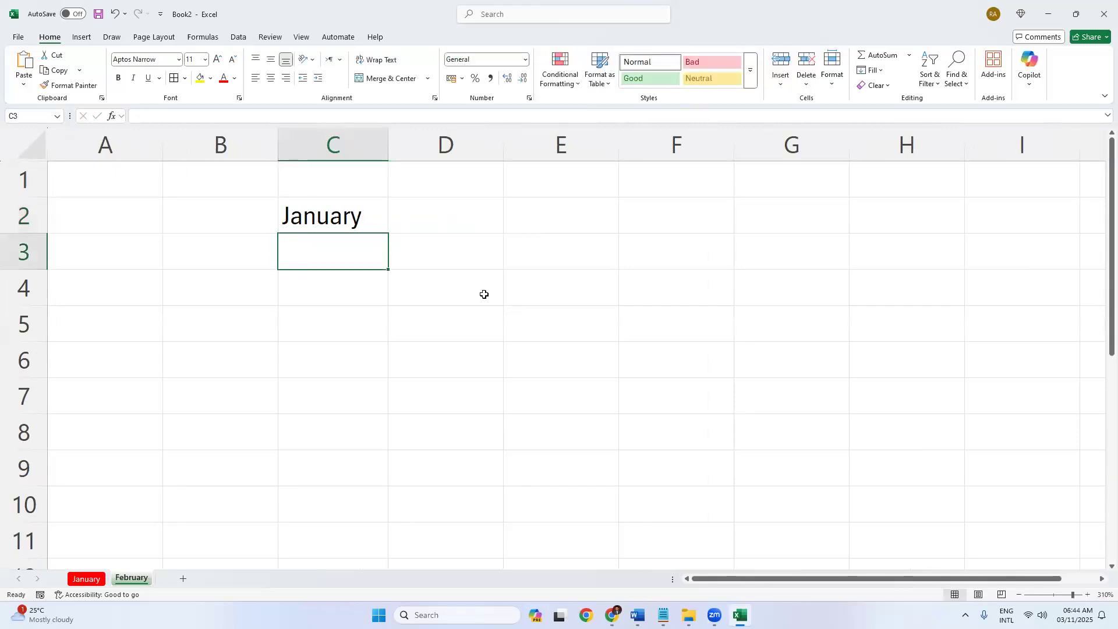
{"action": "left_click", "coordinate": [339, 217]}
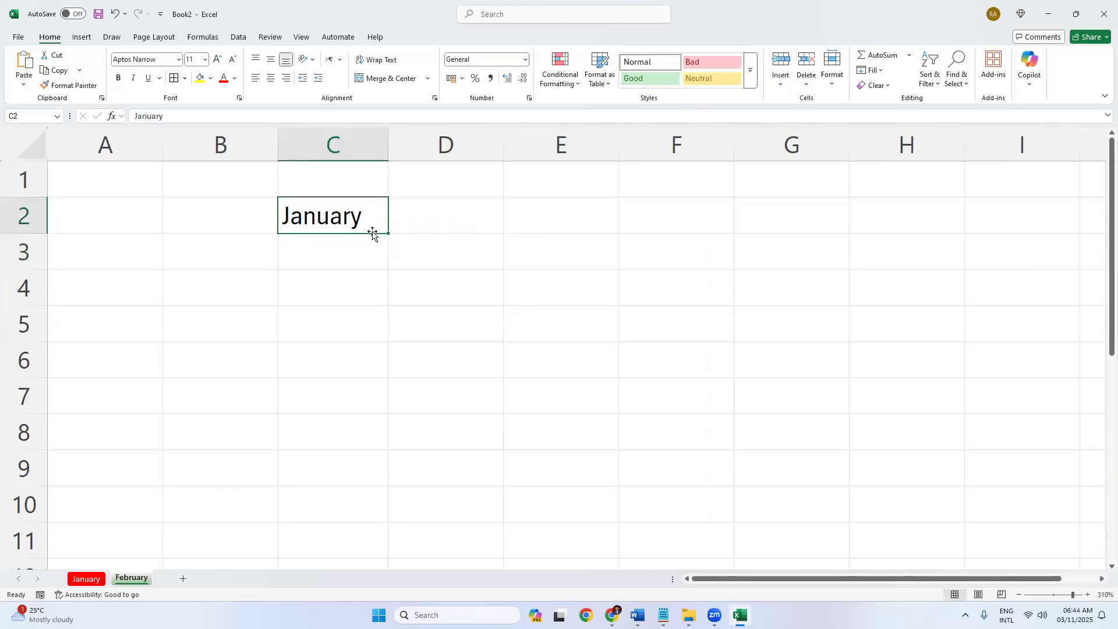
{"action": "left_click_drag", "start_coordinate": [359, 248], "coordinate": [348, 530]}
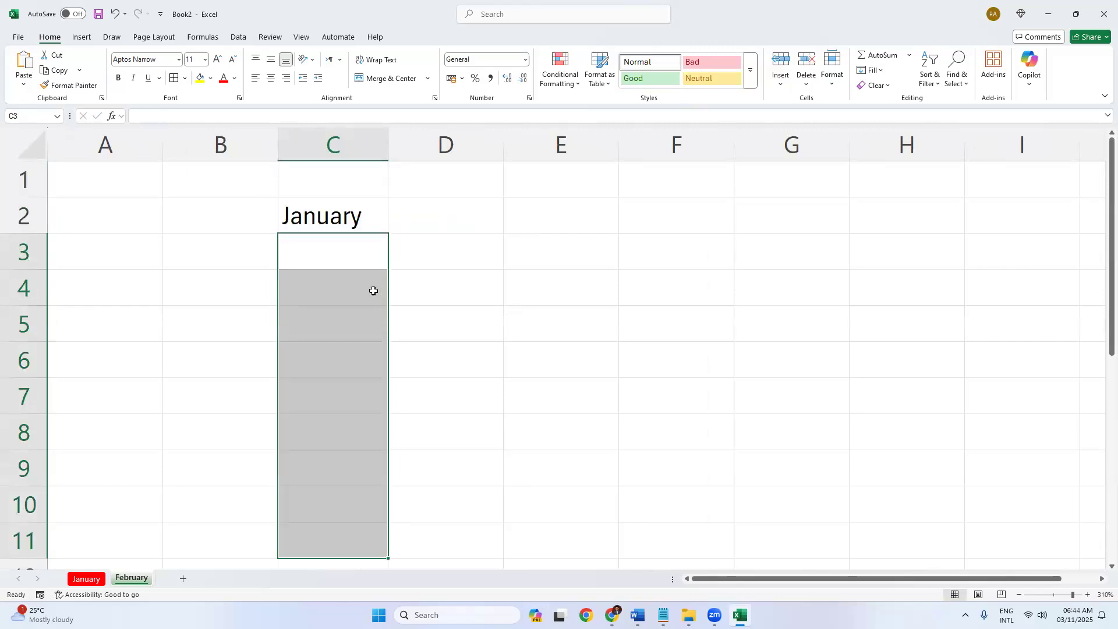
{"action": "scroll", "coordinate": [373, 290], "scroll_direction": "down", "scroll_amount": 3, "text": "ctrl"}
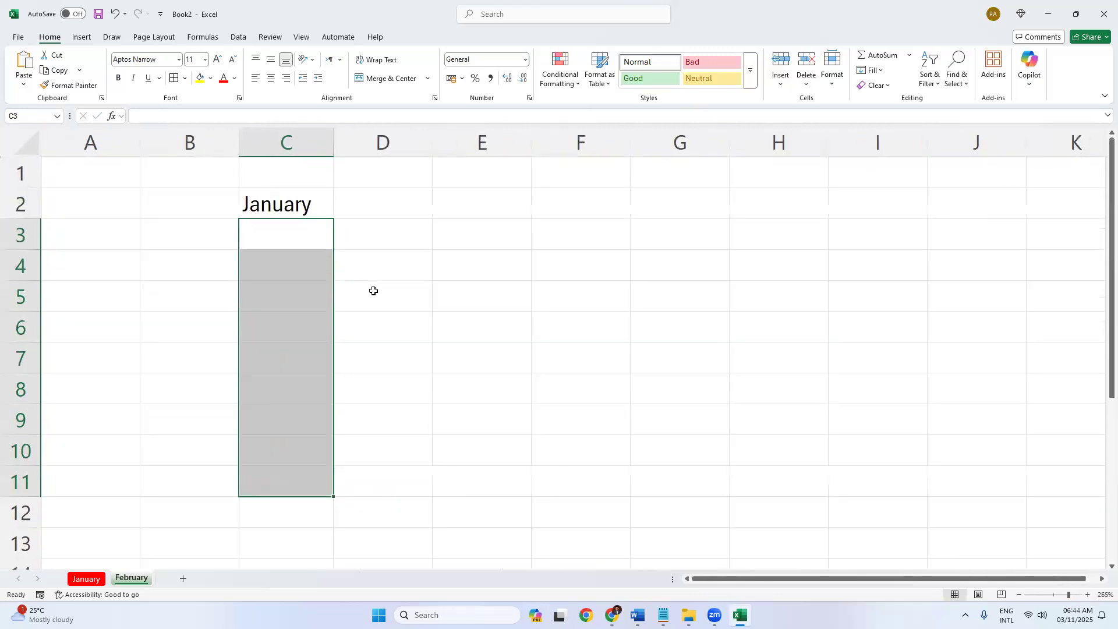
{"action": "left_click", "coordinate": [428, 289]}
{"action": "left_click", "coordinate": [282, 233]}
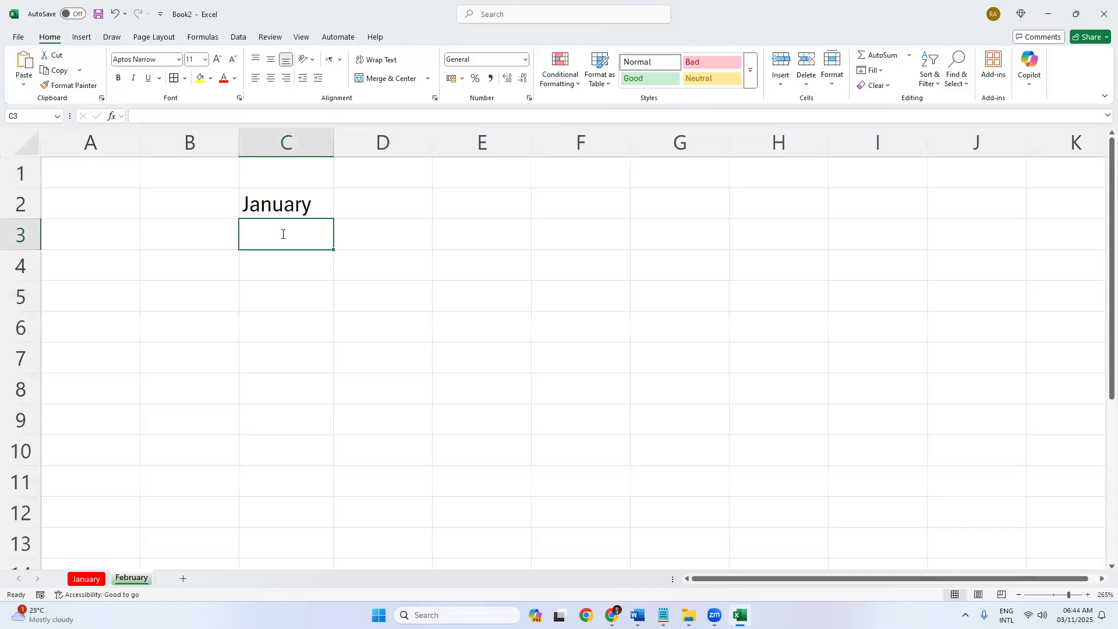
{"action": "type", "text": "February"}
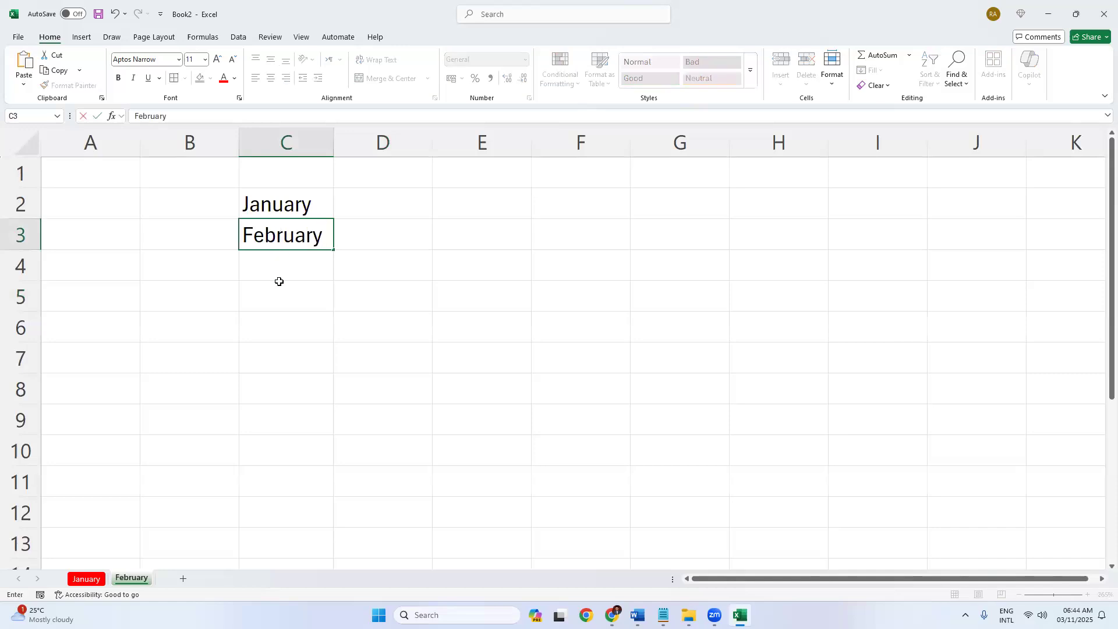
{"action": "left_click", "coordinate": [277, 285]}
{"action": "left_click", "coordinate": [294, 241]}
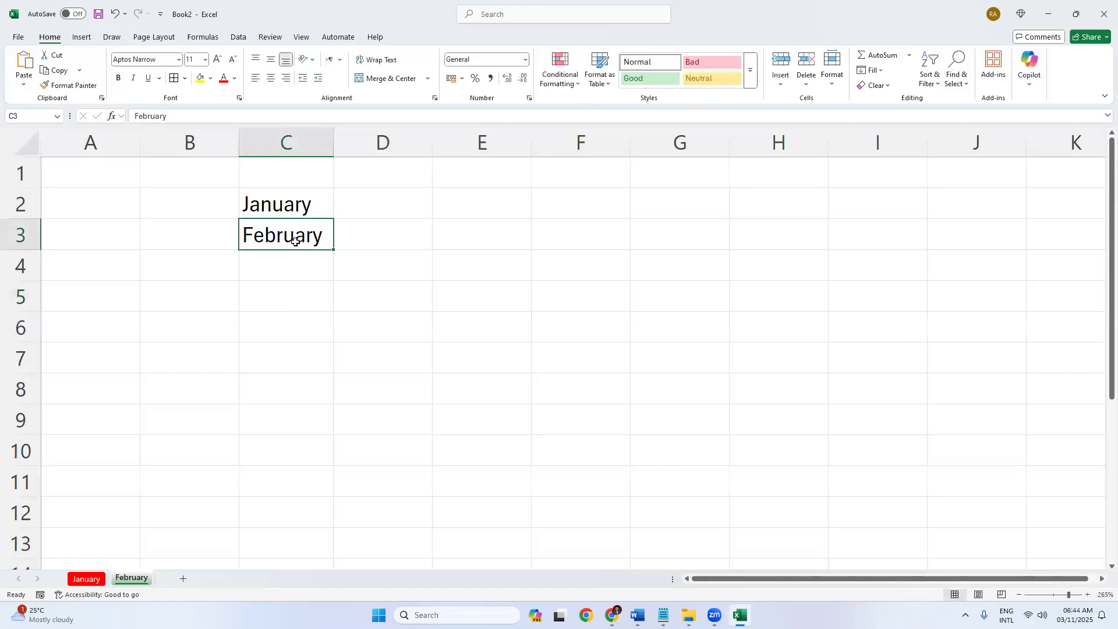
{"action": "key", "text": "Delete"}
Fill the months from January down column C through October and check the entries.
{"action": "left_click", "coordinate": [290, 256]}
{"action": "left_click", "coordinate": [289, 206]}
{"action": "left_click_drag", "start_coordinate": [335, 220], "coordinate": [359, 486]}
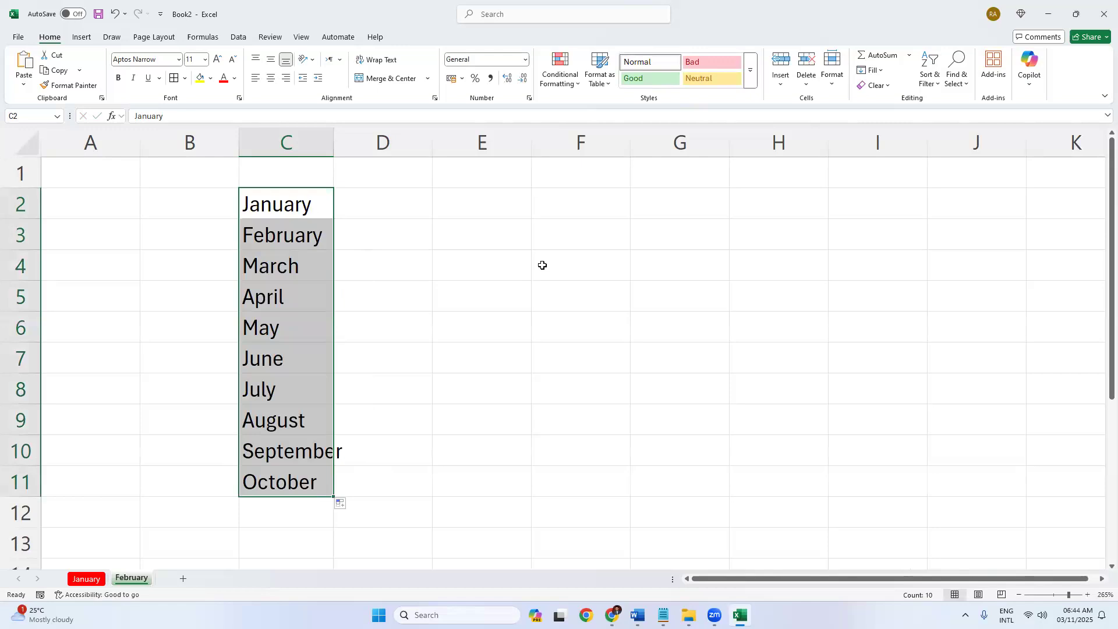
{"action": "left_click", "coordinate": [542, 265]}
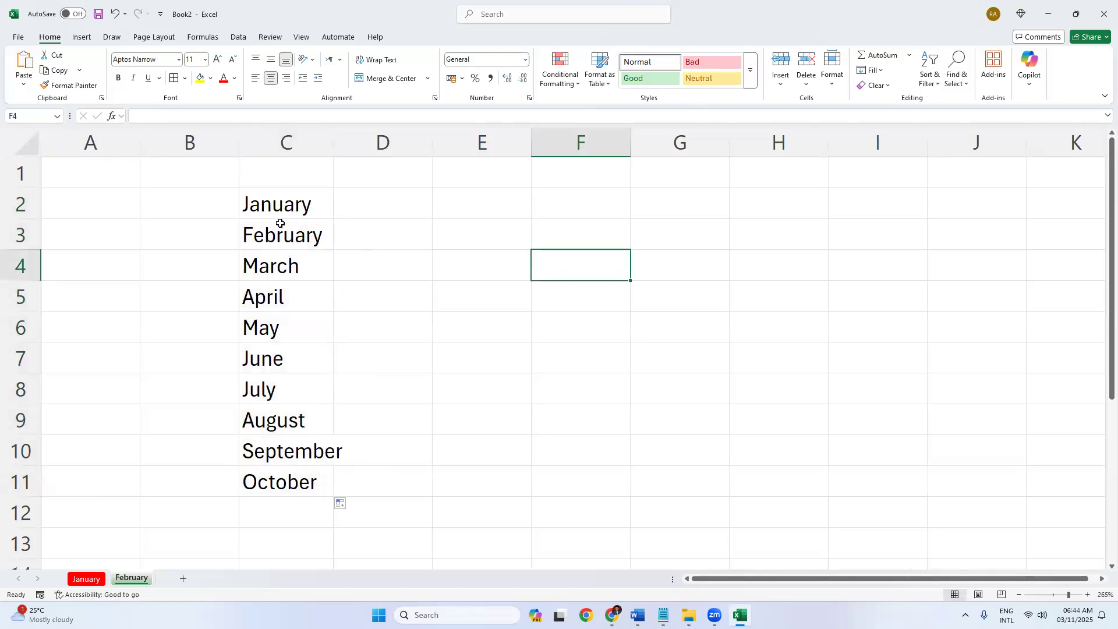
{"action": "left_click", "coordinate": [278, 203]}
{"action": "left_click", "coordinate": [280, 236]}
{"action": "left_click", "coordinate": [283, 267]}
{"action": "left_click", "coordinate": [278, 303]}
{"action": "left_click", "coordinate": [280, 367]}
{"action": "left_click", "coordinate": [278, 388]}
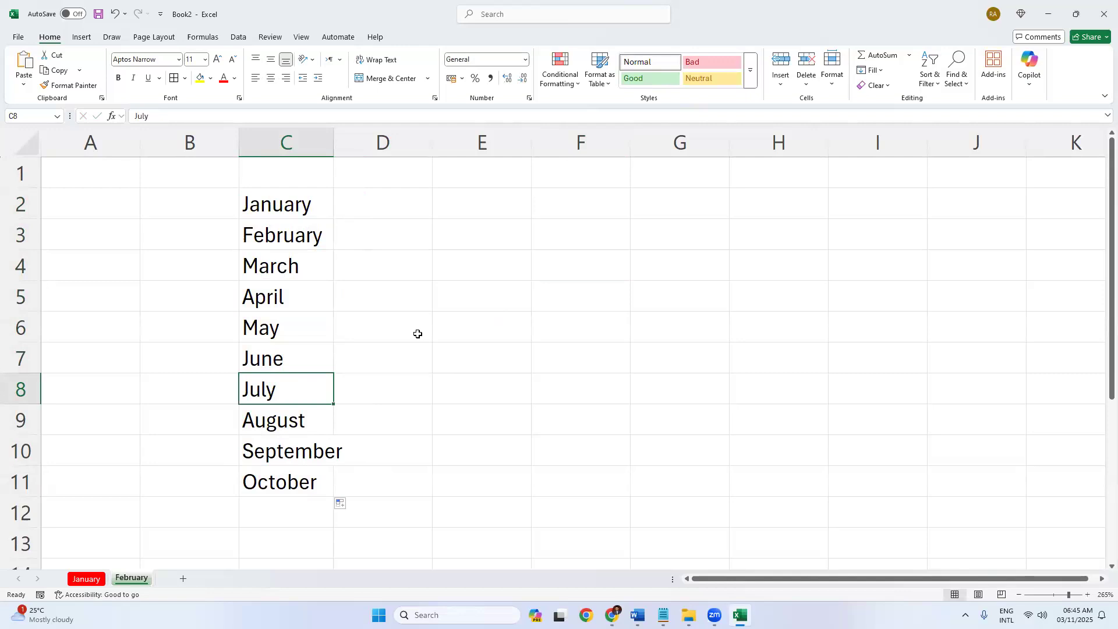
Extend the months to December in C13 and clear the repeated January–June in C14:C19.
{"action": "scroll", "coordinate": [417, 333], "scroll_direction": "down", "scroll_amount": 5}
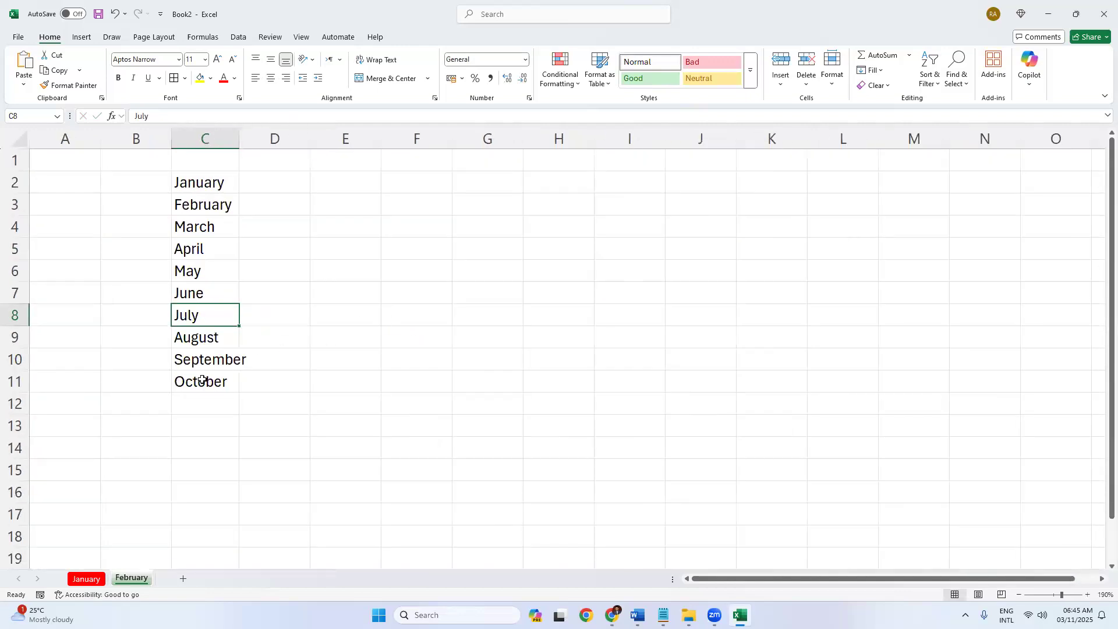
{"action": "key", "text": "ctrl+Down"}
{"action": "left_click_drag", "start_coordinate": [239, 405], "coordinate": [245, 545]}
{"action": "left_click", "coordinate": [317, 386]}
{"action": "left_click", "coordinate": [217, 409]}
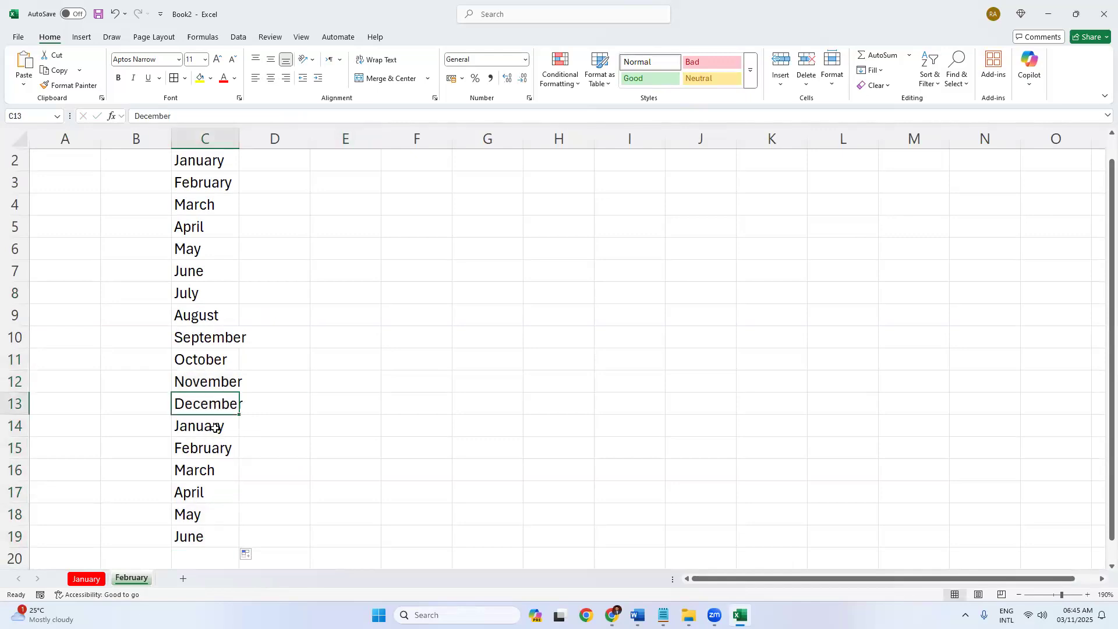
{"action": "left_click", "coordinate": [212, 428]}
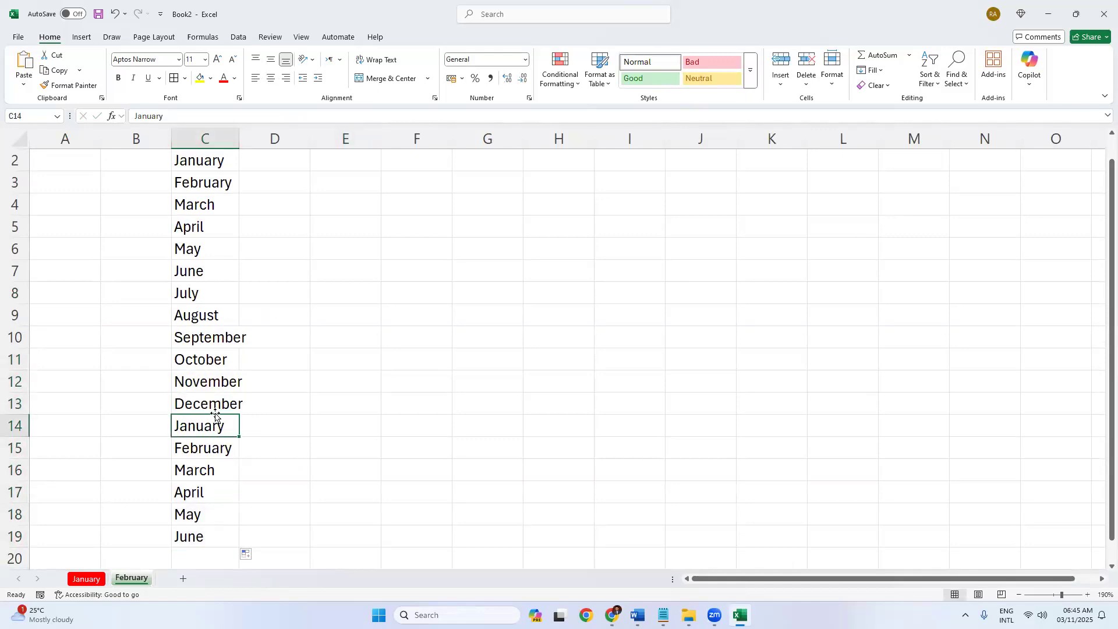
{"action": "left_click_drag", "start_coordinate": [215, 537], "coordinate": [209, 427]}
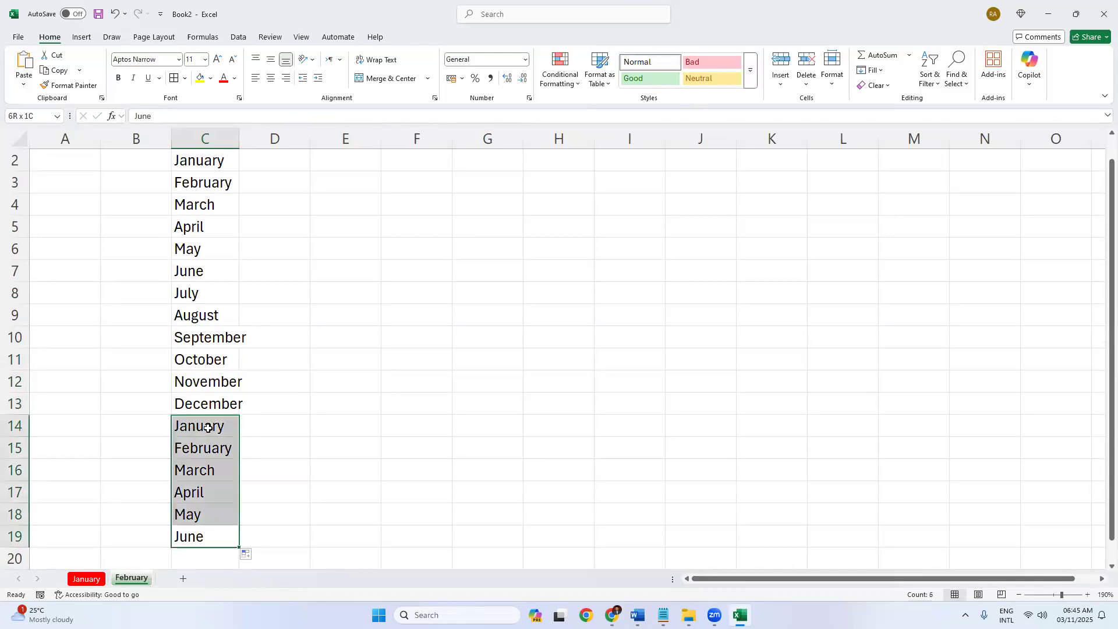
{"action": "key", "text": "Delete"}
Fill February through November across row 2 from January in C2.
{"action": "scroll", "coordinate": [209, 427], "scroll_direction": "up", "scroll_amount": 1}
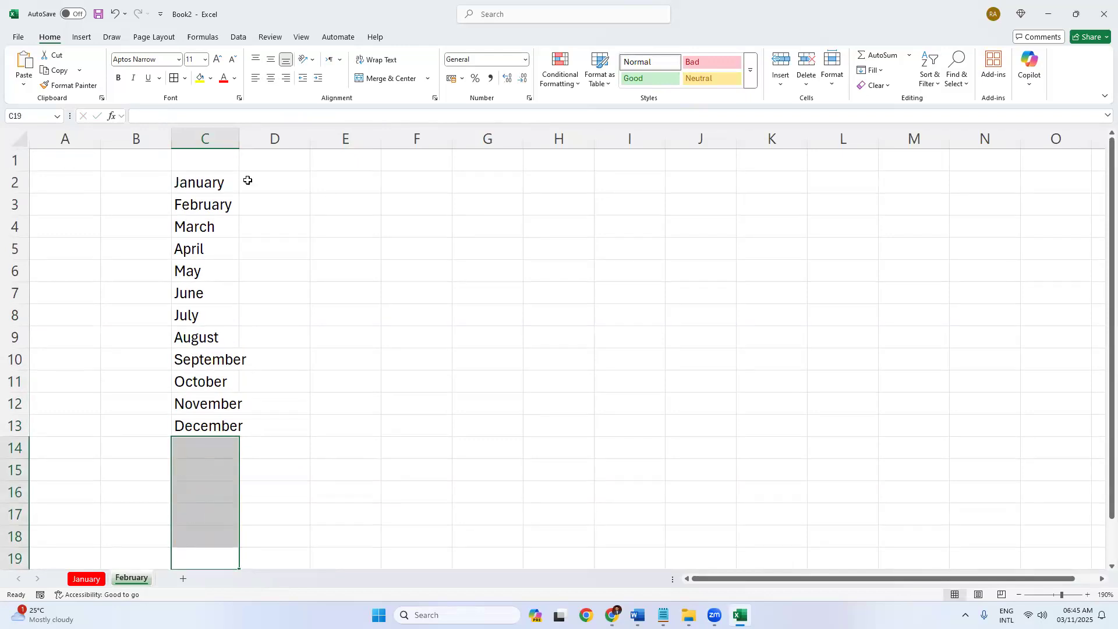
{"action": "left_click", "coordinate": [230, 186]}
{"action": "left_click_drag", "start_coordinate": [241, 193], "coordinate": [947, 201]}
{"action": "left_click", "coordinate": [628, 335]}
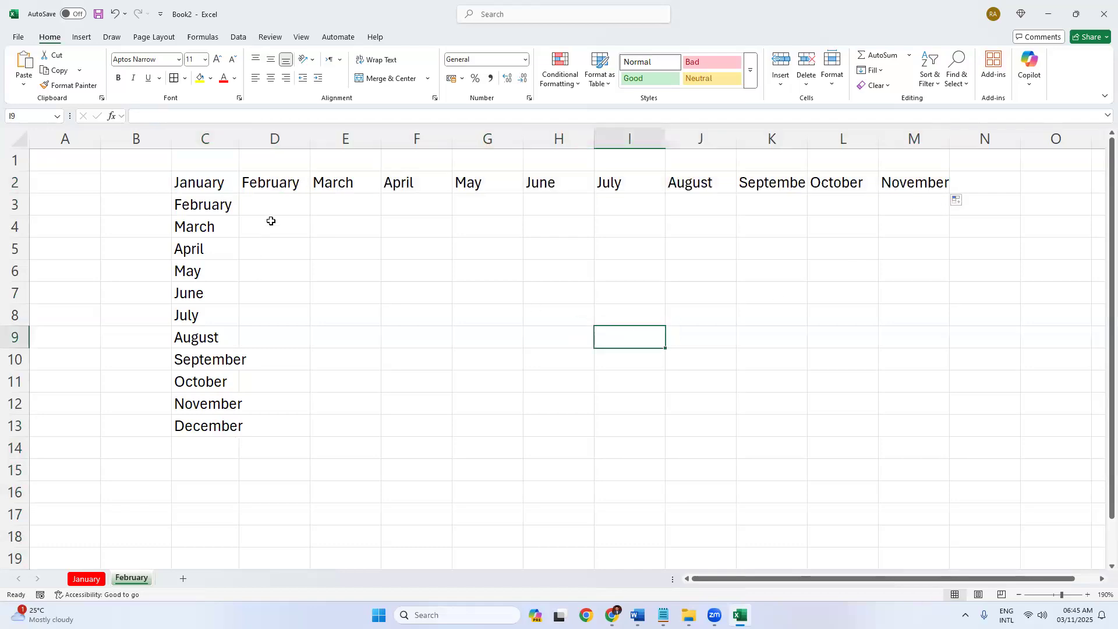
{"action": "left_click_drag", "start_coordinate": [295, 182], "coordinate": [881, 192]}
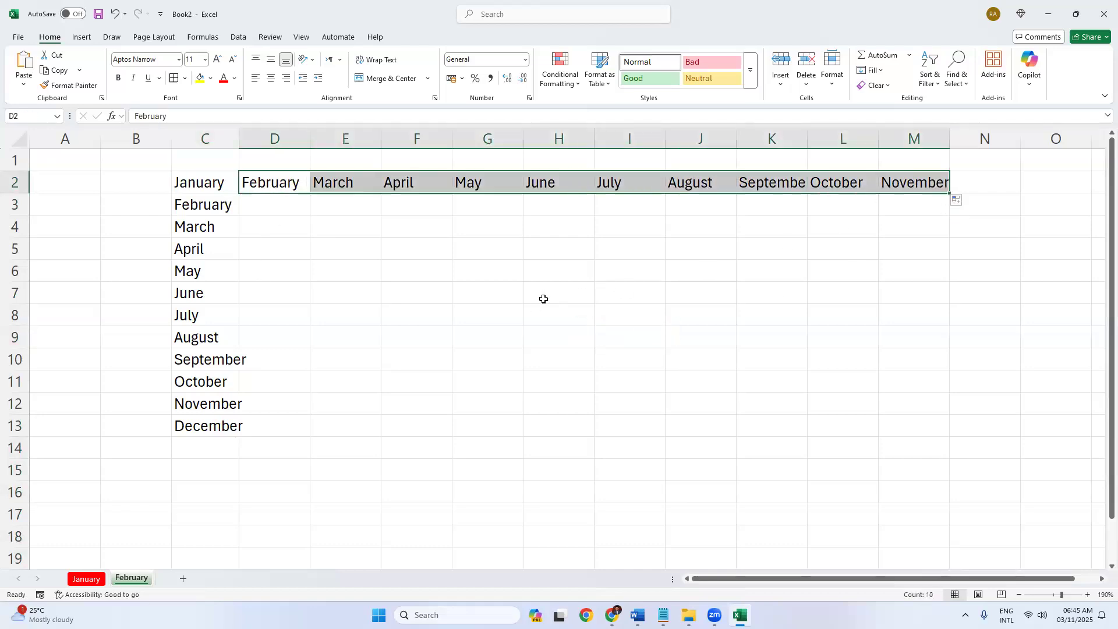
Select the whole month area from B1 and delete all the month entries.
{"action": "left_click_drag", "start_coordinate": [198, 187], "coordinate": [198, 421]}
{"action": "left_click", "coordinate": [278, 188]}
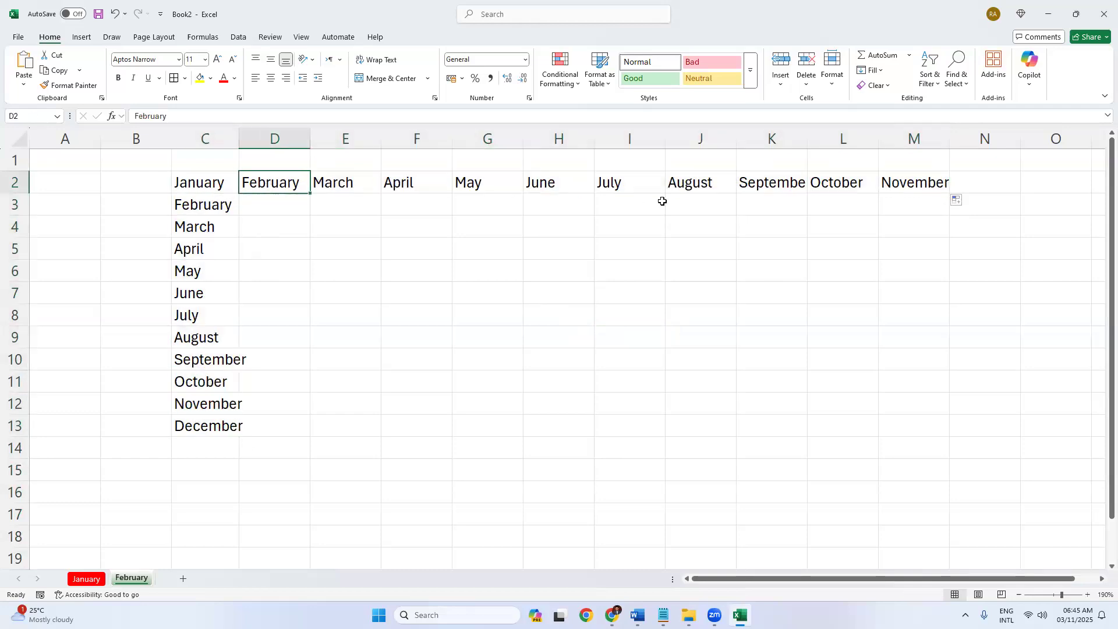
{"action": "left_click", "coordinate": [163, 169]}
{"action": "left_click_drag", "start_coordinate": [793, 440], "coordinate": [980, 477]}
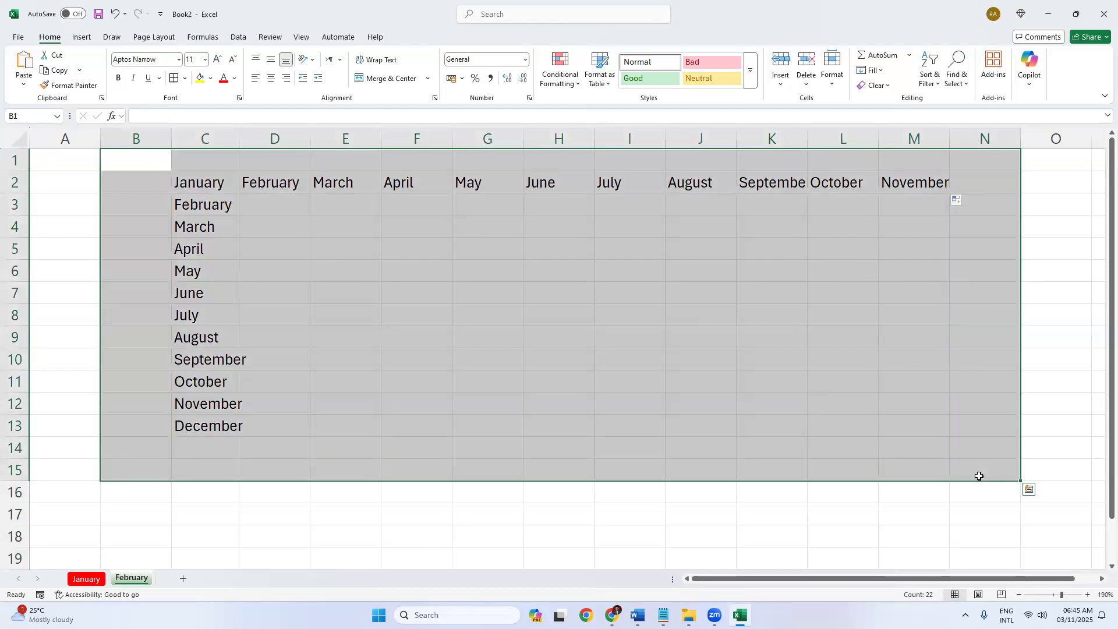
{"action": "key", "text": "Delete"}
Enter Apr in cell E2.
{"action": "left_click", "coordinate": [443, 288]}
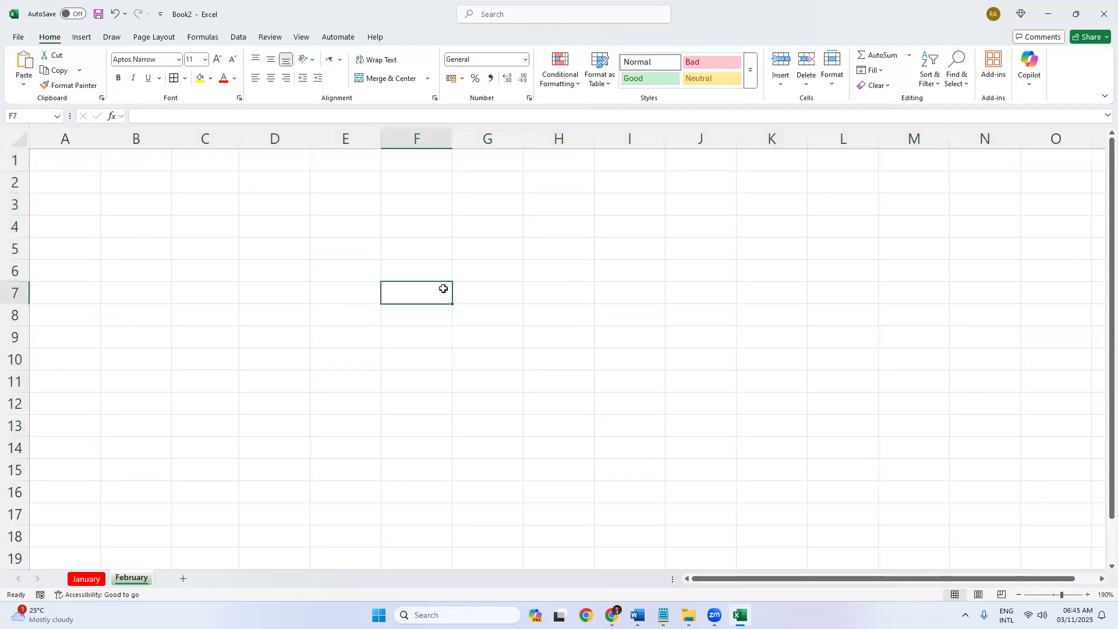
{"action": "scroll", "coordinate": [443, 288], "scroll_direction": "up", "scroll_amount": 7}
{"action": "scroll", "coordinate": [442, 287], "scroll_direction": "up", "scroll_amount": 1}
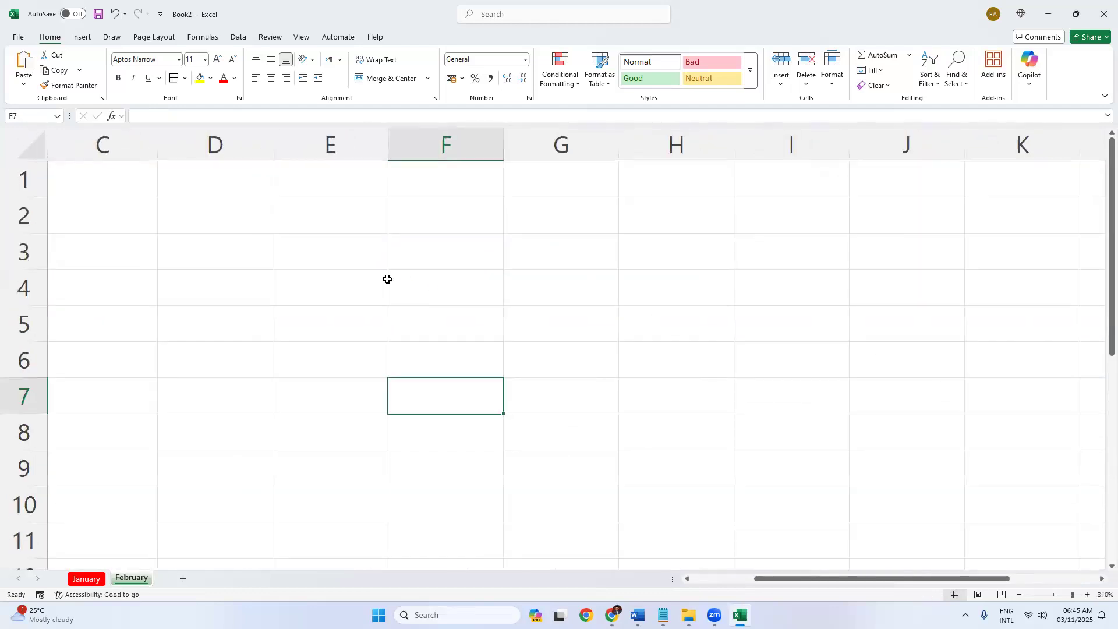
{"action": "left_click", "coordinate": [315, 206]}
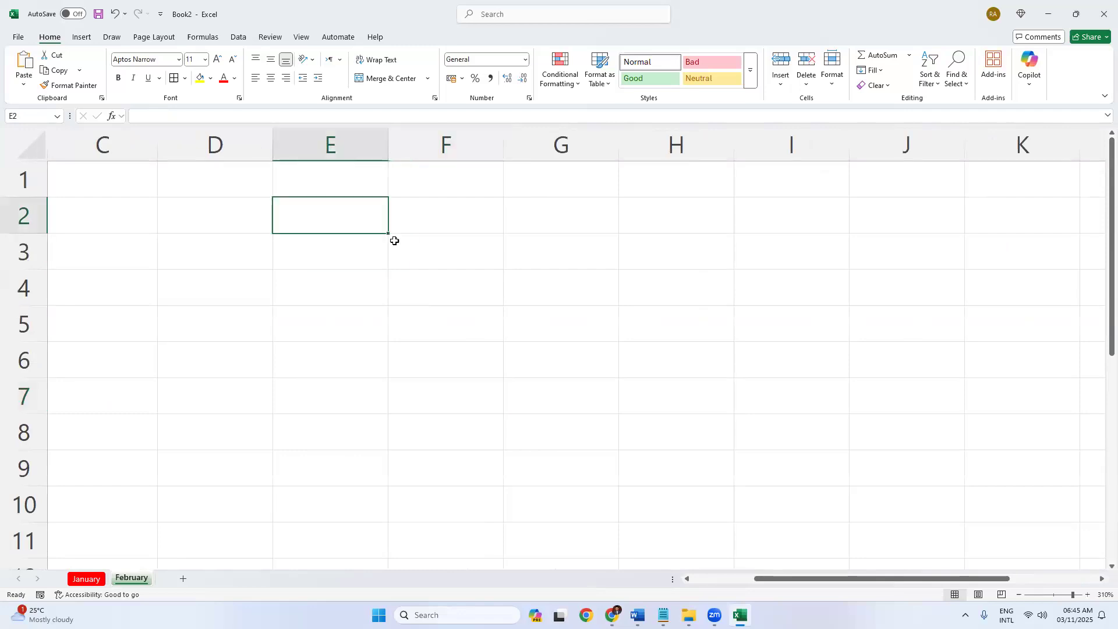
{"action": "type", "text": "M"}
{"action": "key", "text": "BackSpace"}
{"action": "type", "text": "A"}
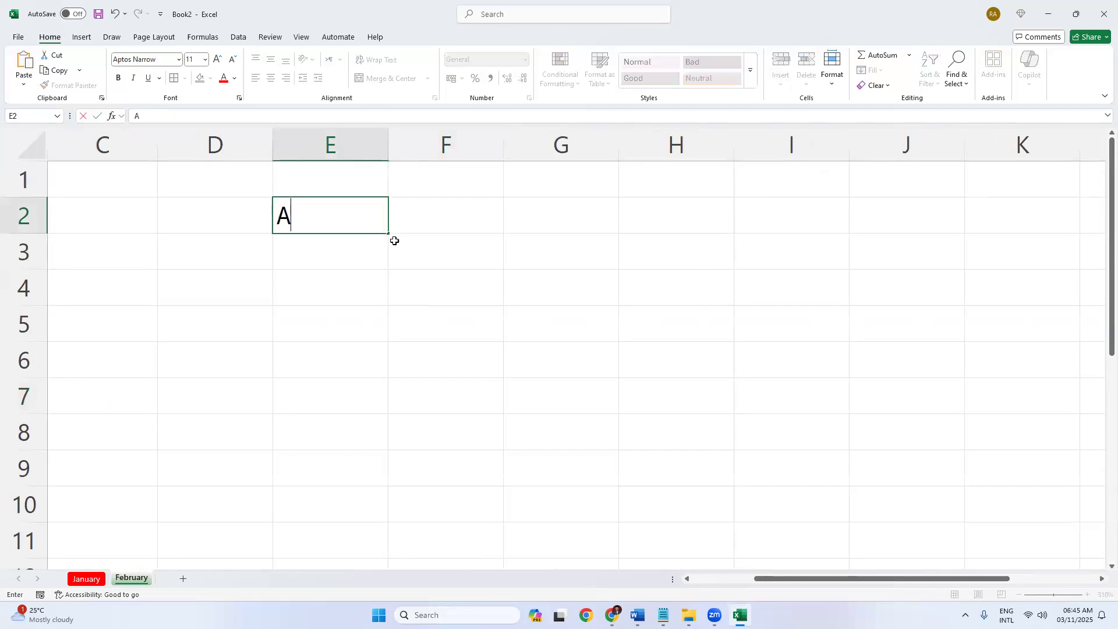
{"action": "type", "text": "pr"}
{"action": "key", "text": "Return"}
Fill May through Jan down column E from Apr and check the months.
{"action": "left_click", "coordinate": [313, 222]}
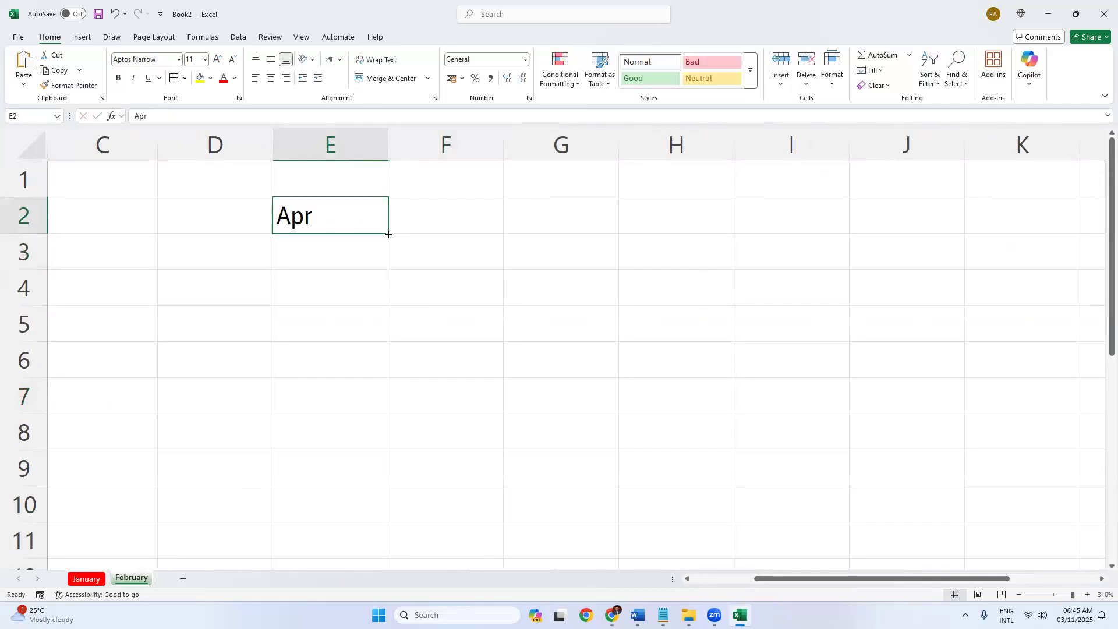
{"action": "left_click_drag", "start_coordinate": [389, 233], "coordinate": [398, 554]}
{"action": "left_click", "coordinate": [495, 330]}
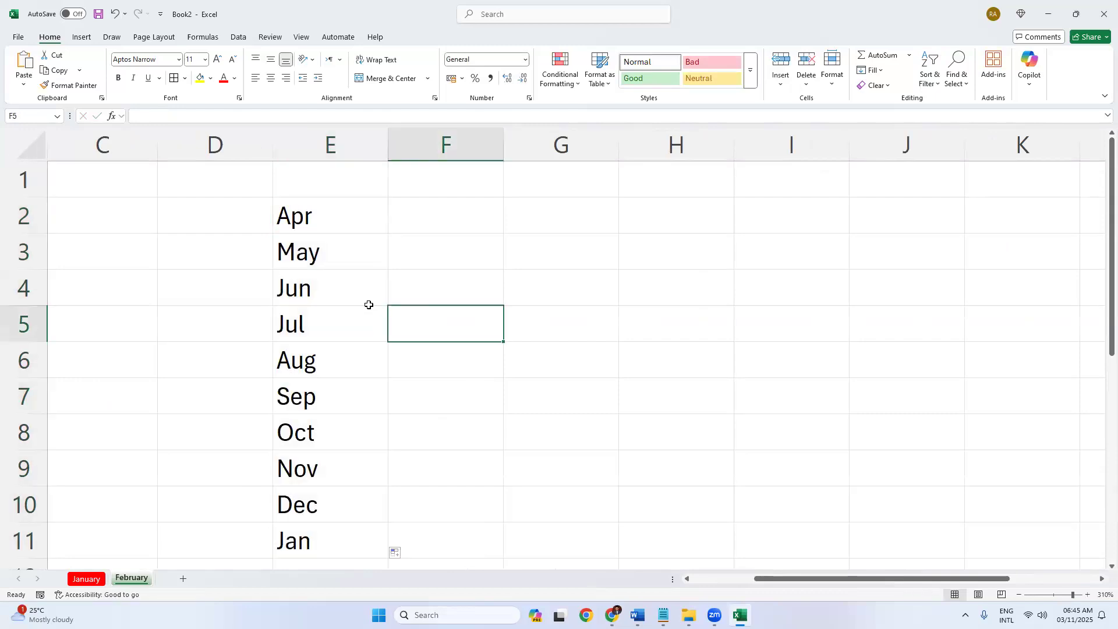
{"action": "left_click", "coordinate": [337, 252]}
{"action": "left_click", "coordinate": [328, 294]}
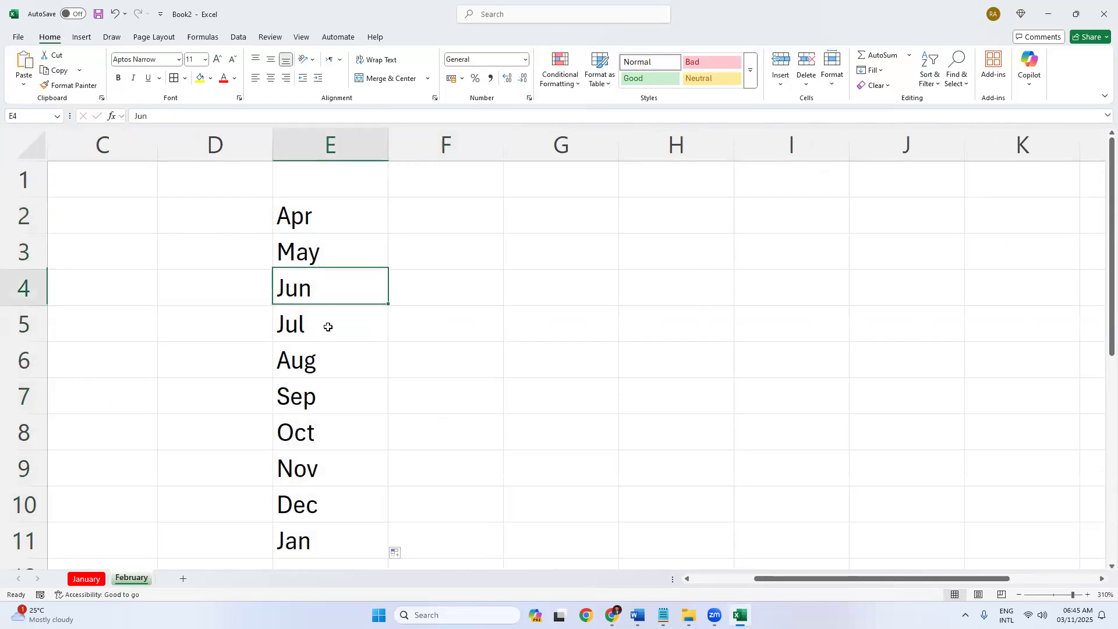
{"action": "left_click", "coordinate": [327, 324]}
{"action": "left_click", "coordinate": [333, 370]}
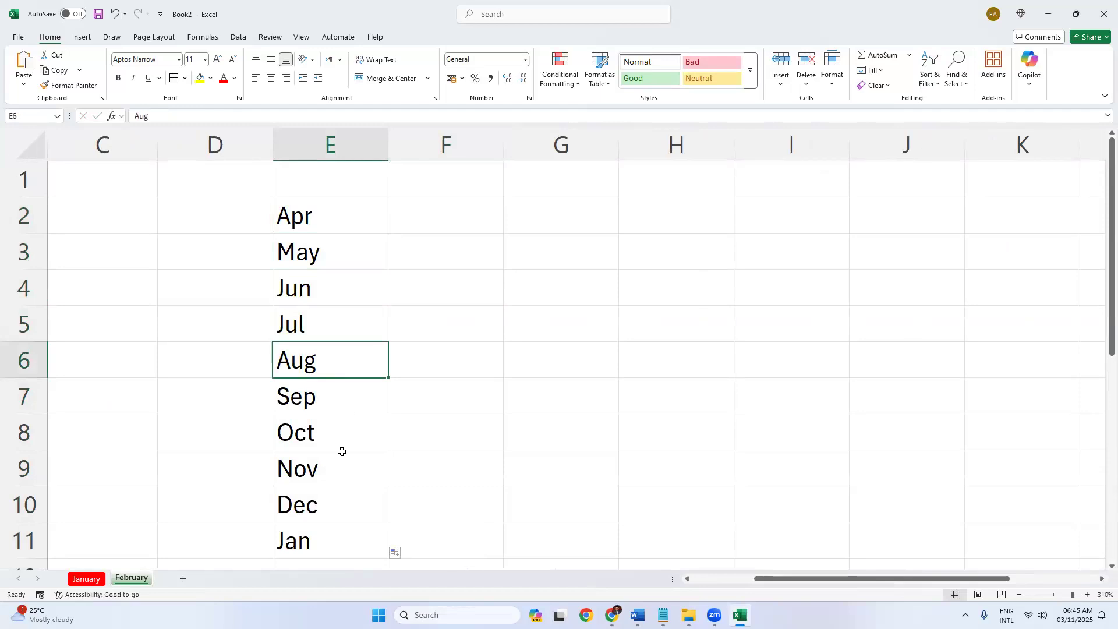
{"action": "left_click", "coordinate": [338, 398]}
{"action": "left_click", "coordinate": [332, 436]}
{"action": "left_click", "coordinate": [337, 474]}
{"action": "left_click", "coordinate": [335, 533]}
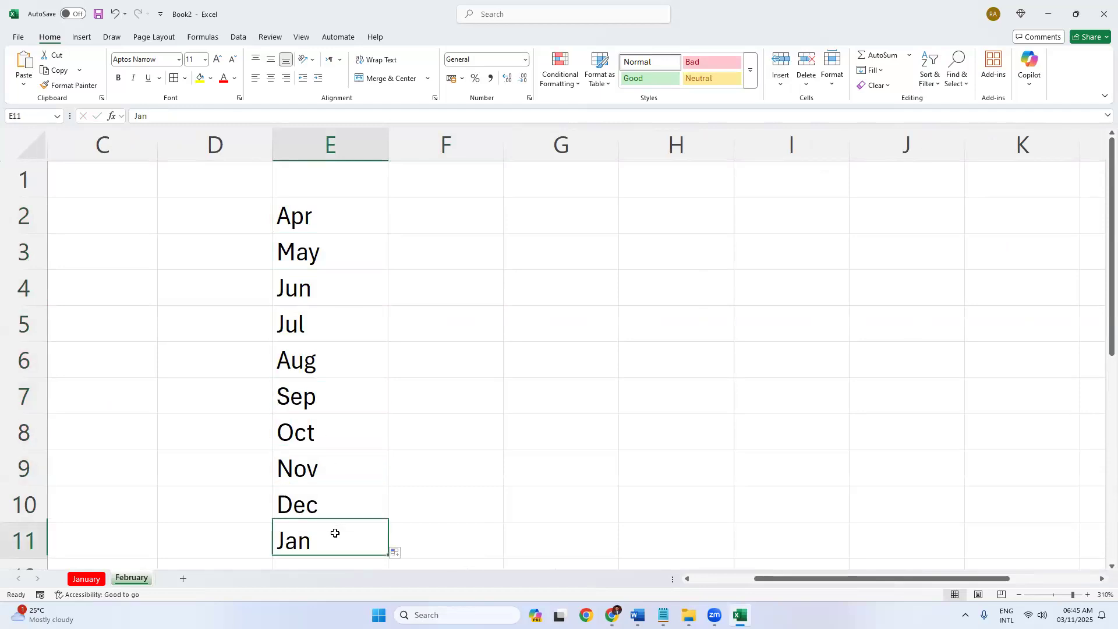
Enter Saturday in G2 and fill Sunday through Friday down column G.
{"action": "left_click", "coordinate": [574, 214]}
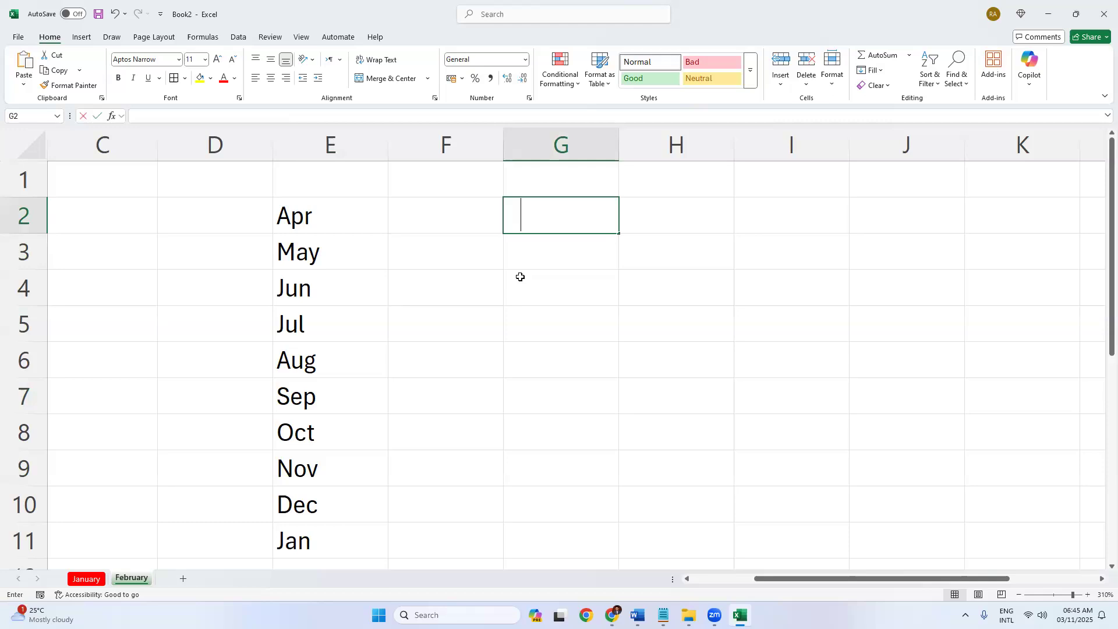
{"action": "type", "text": "Saturday"}
{"action": "key", "text": "Return"}
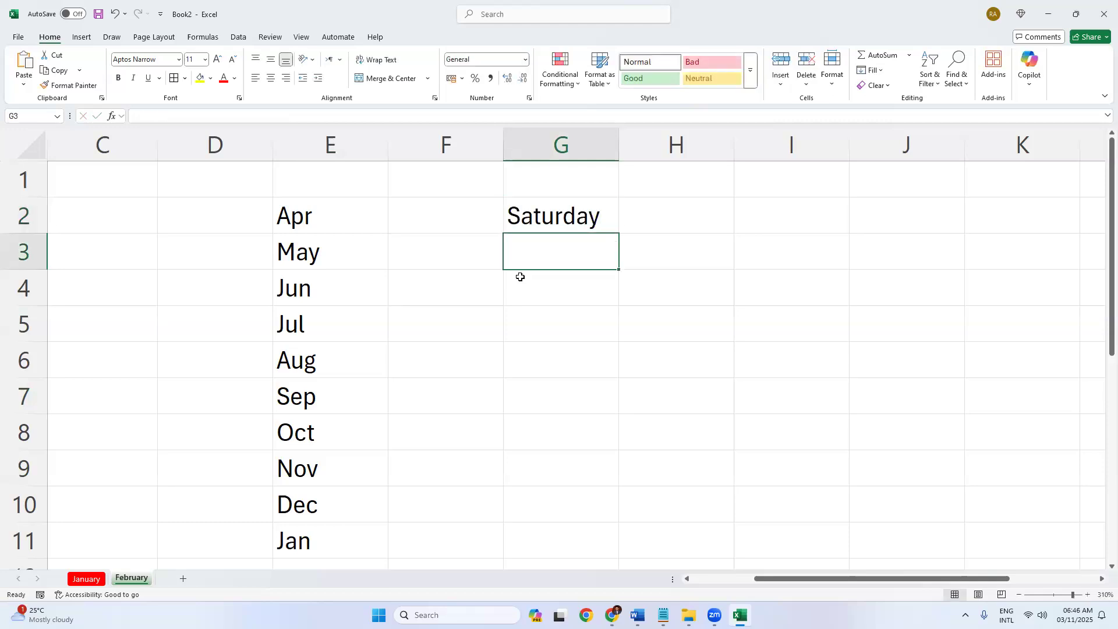
{"action": "key", "text": "Up"}
{"action": "left_click_drag", "start_coordinate": [619, 233], "coordinate": [641, 445]}
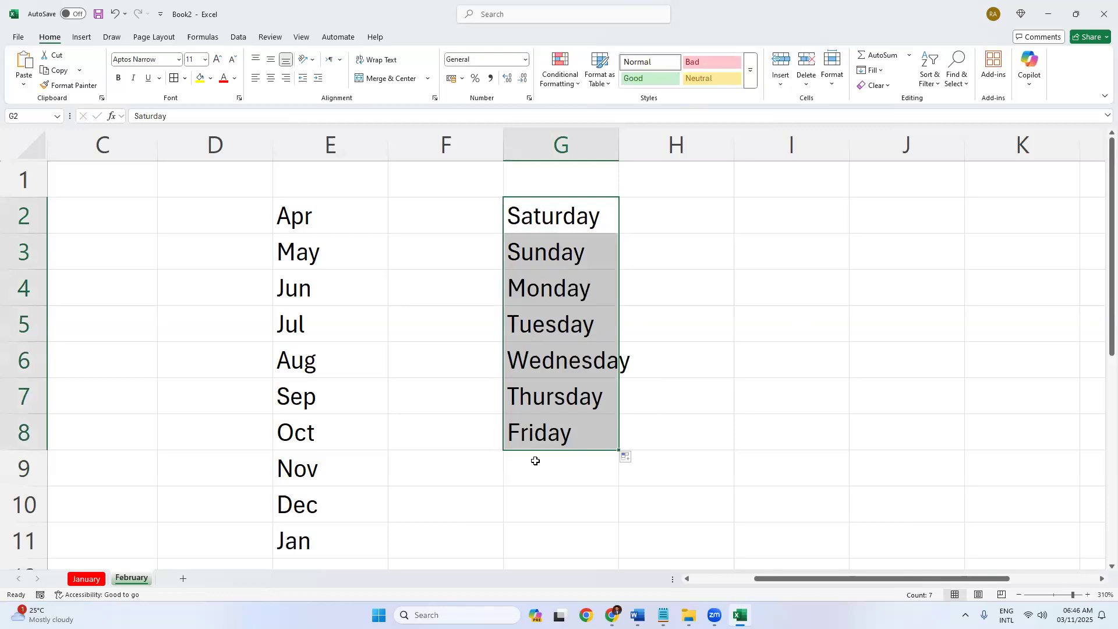
{"action": "left_click", "coordinate": [691, 404]}
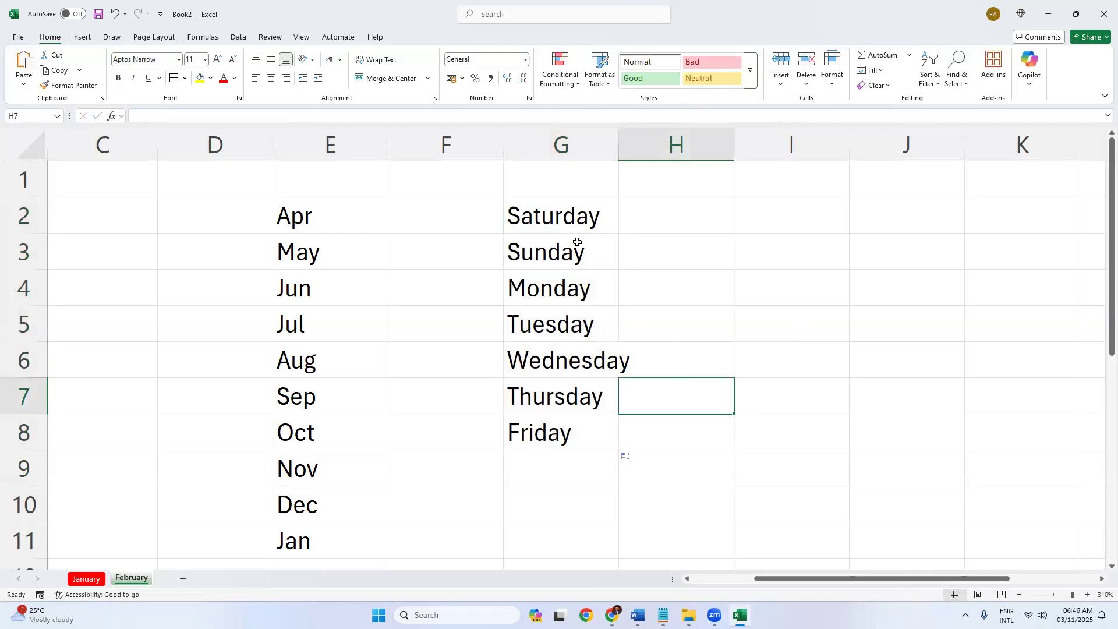
{"action": "left_click_drag", "start_coordinate": [553, 216], "coordinate": [542, 431]}
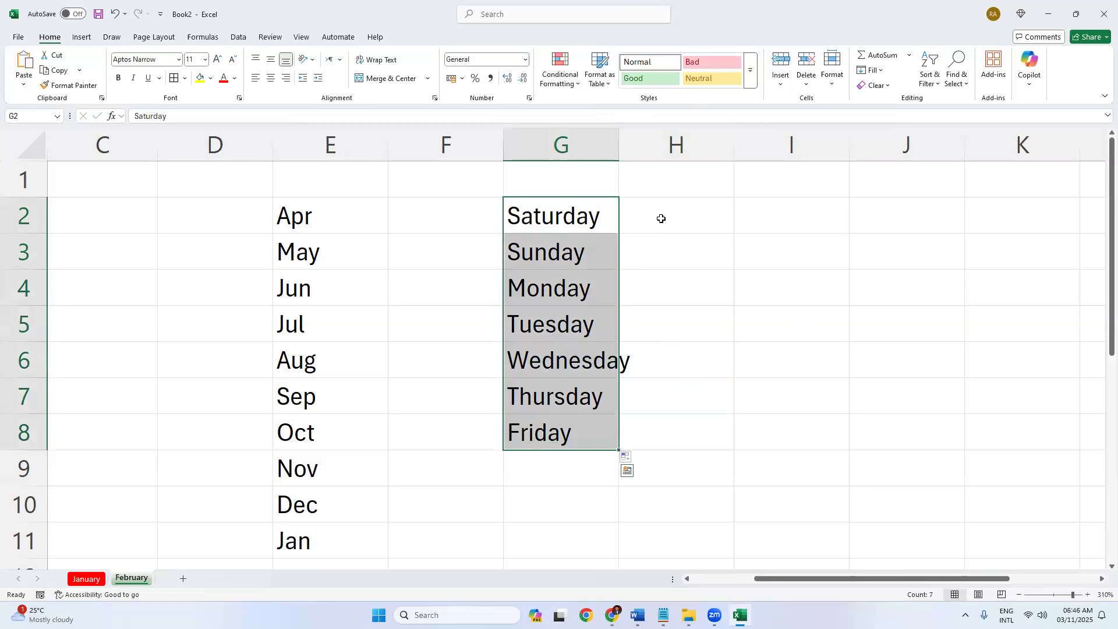
Enter Sat in H2 and fill the short day names through the next Sat down column H.
{"action": "left_click", "coordinate": [662, 220]}
{"action": "type", "text": "Sat"}
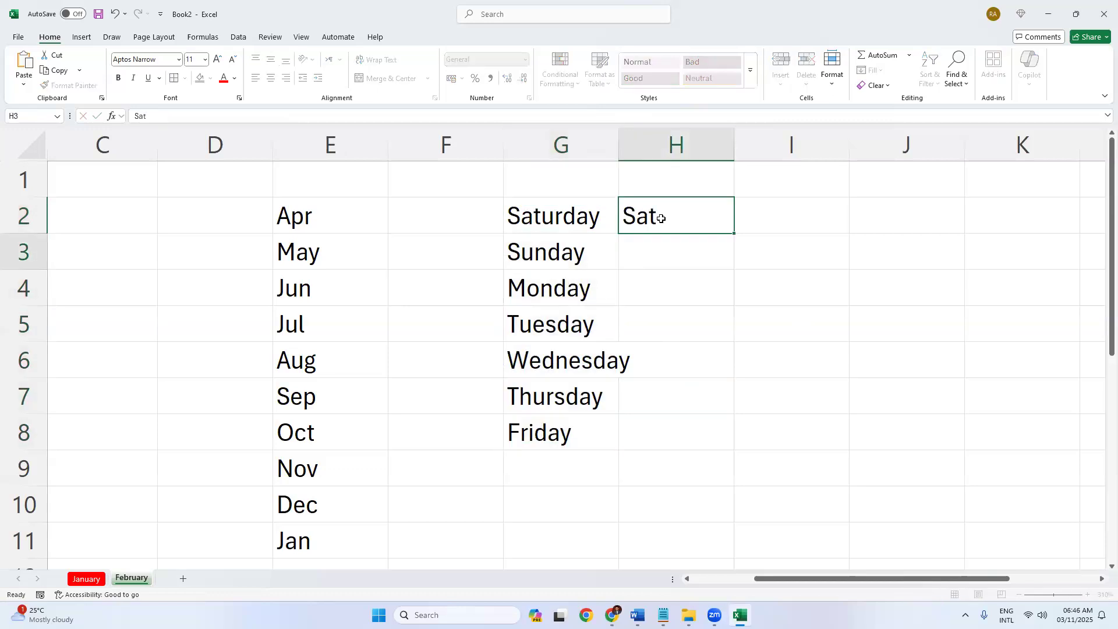
{"action": "key", "text": "Return"}
{"action": "left_click", "coordinate": [720, 228]}
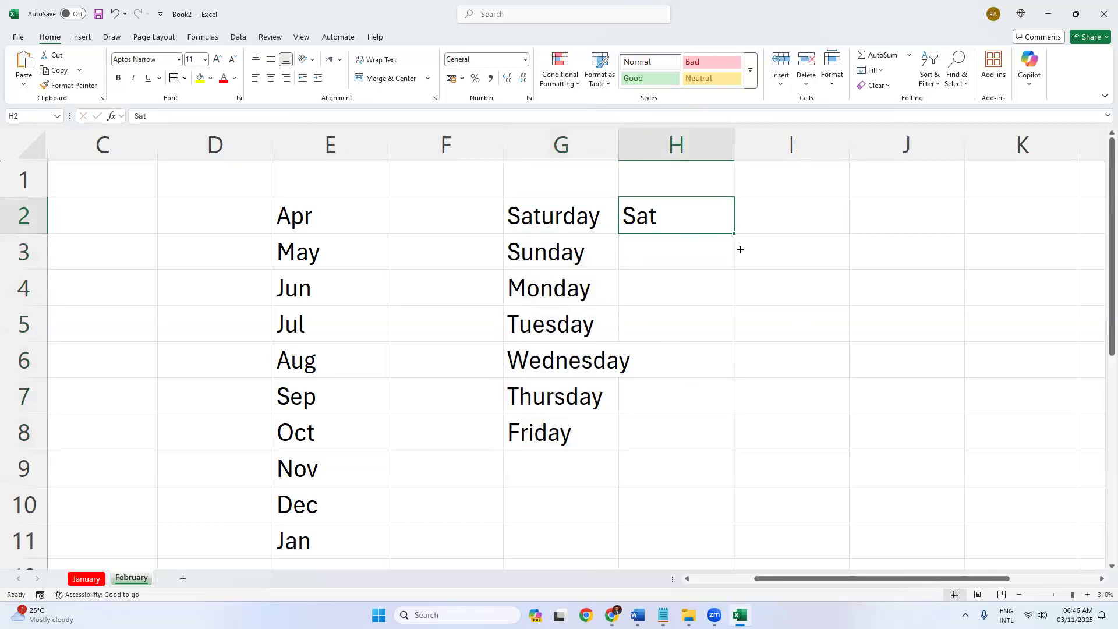
{"action": "left_click_drag", "start_coordinate": [739, 250], "coordinate": [739, 473]}
{"action": "left_click", "coordinate": [841, 314]}
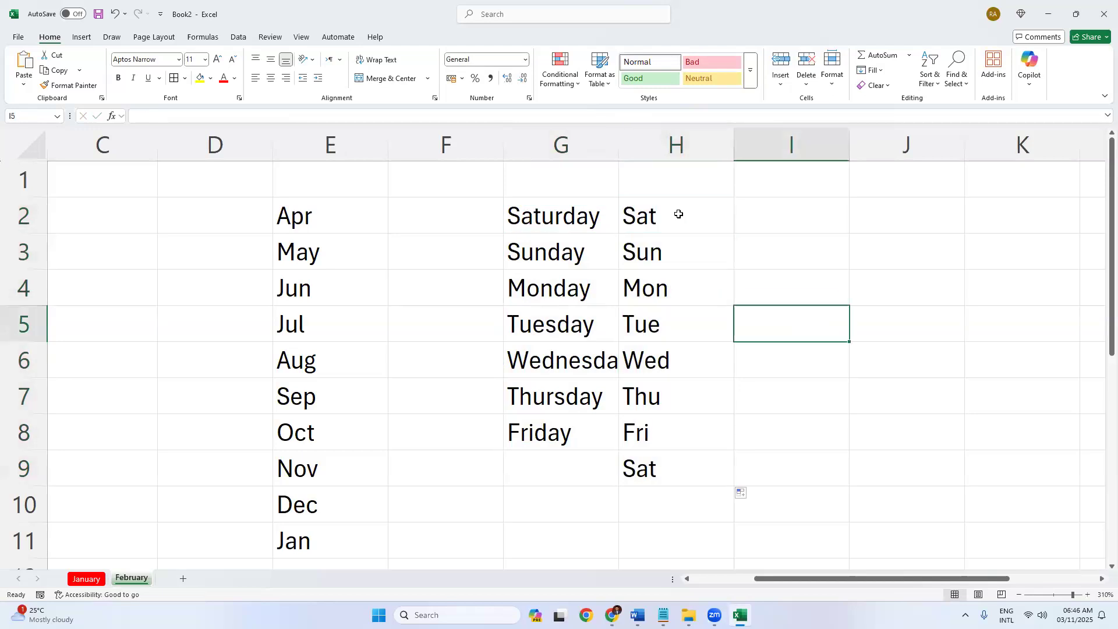
{"action": "left_click_drag", "start_coordinate": [245, 210], "coordinate": [722, 541]}
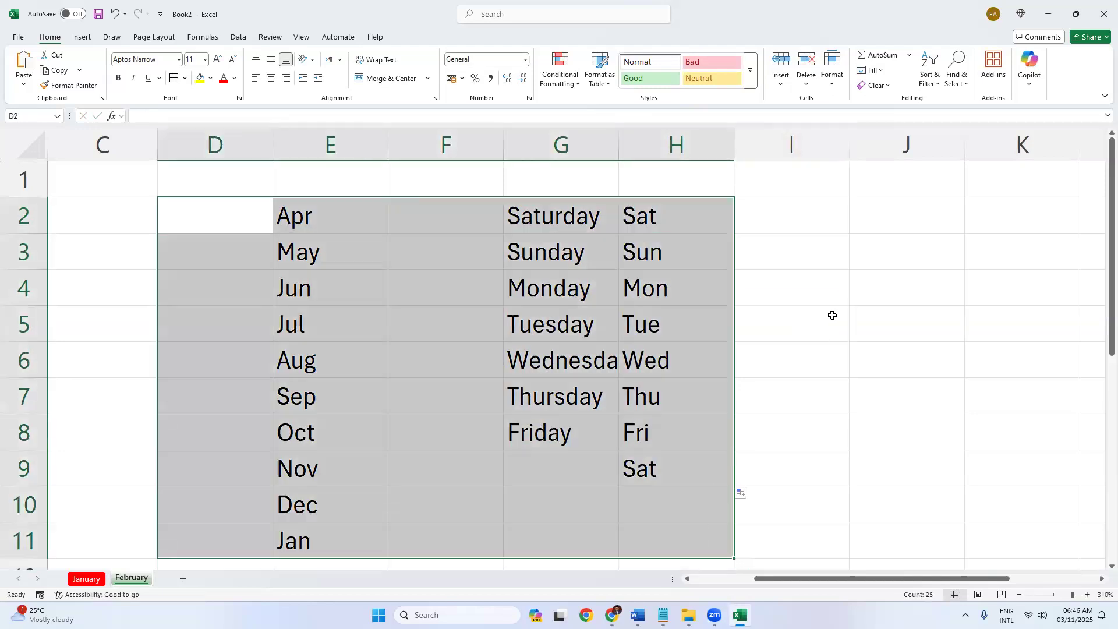
{"action": "left_click", "coordinate": [833, 315]}
{"action": "left_click", "coordinate": [786, 217]}
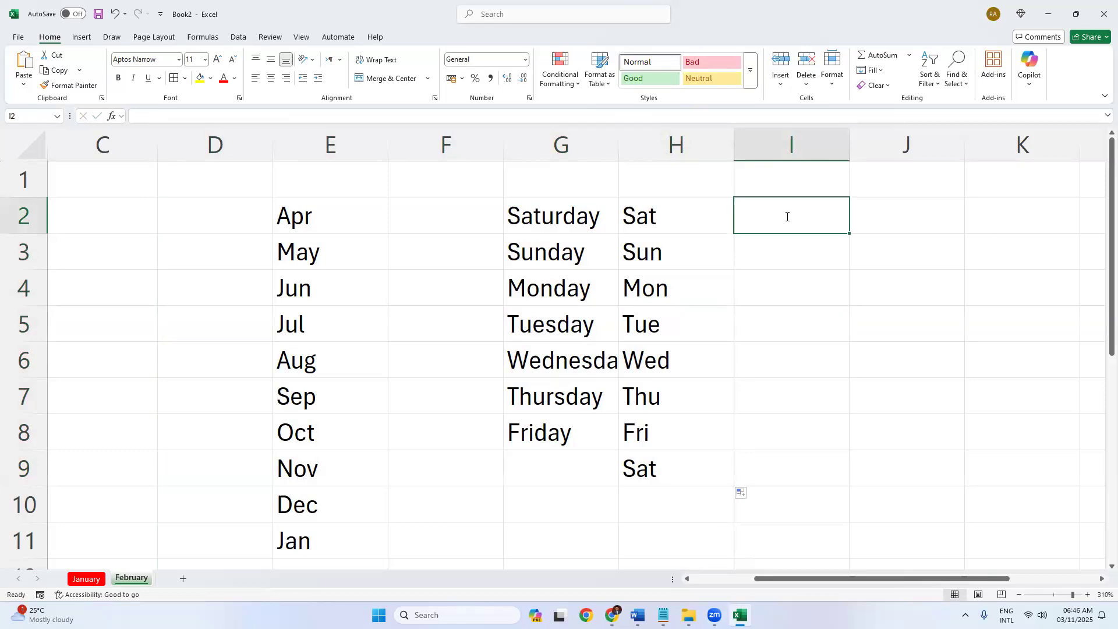
Enter 1 and 2 in I2:I3 and fill the counting series 1 to 8 down to I9.
{"action": "type", "text": "1"}
{"action": "key", "text": "Return"}
{"action": "type", "text": "2"}
{"action": "key", "text": "Return"}
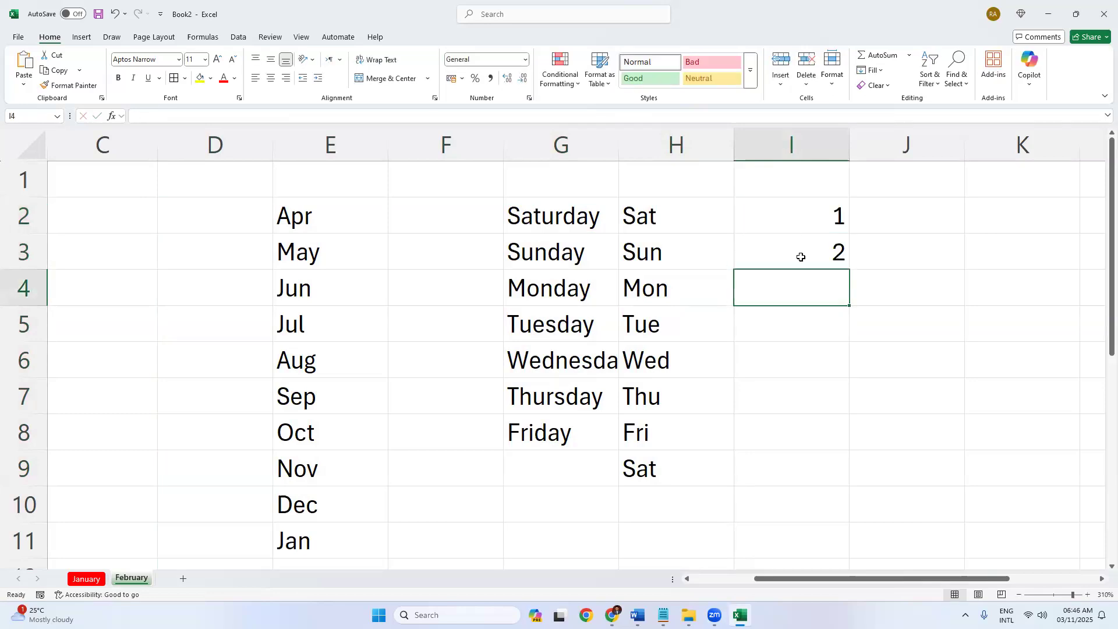
{"action": "left_click_drag", "start_coordinate": [804, 217], "coordinate": [801, 257]}
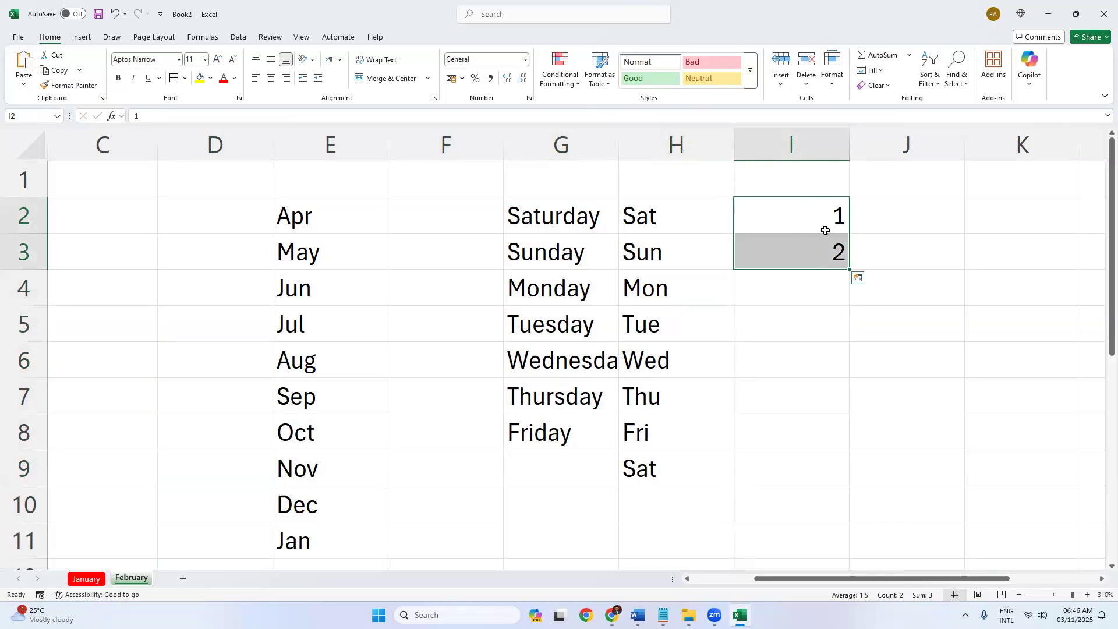
{"action": "left_click_drag", "start_coordinate": [850, 270], "coordinate": [873, 456]}
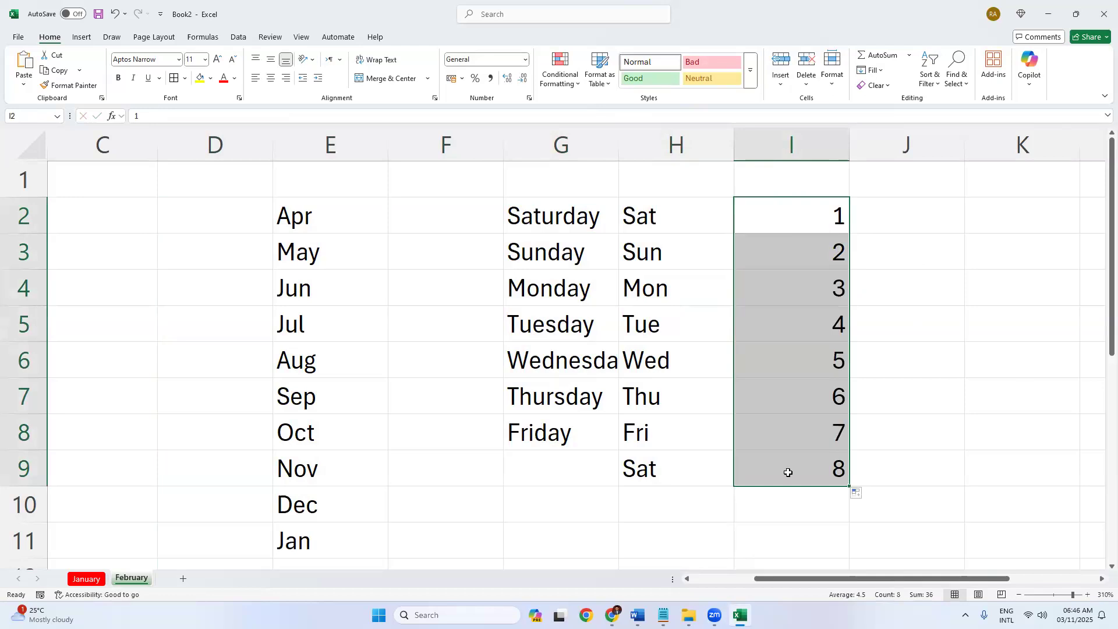
{"action": "left_click_drag", "start_coordinate": [949, 584], "coordinate": [967, 574]}
{"action": "left_click", "coordinate": [402, 216]}
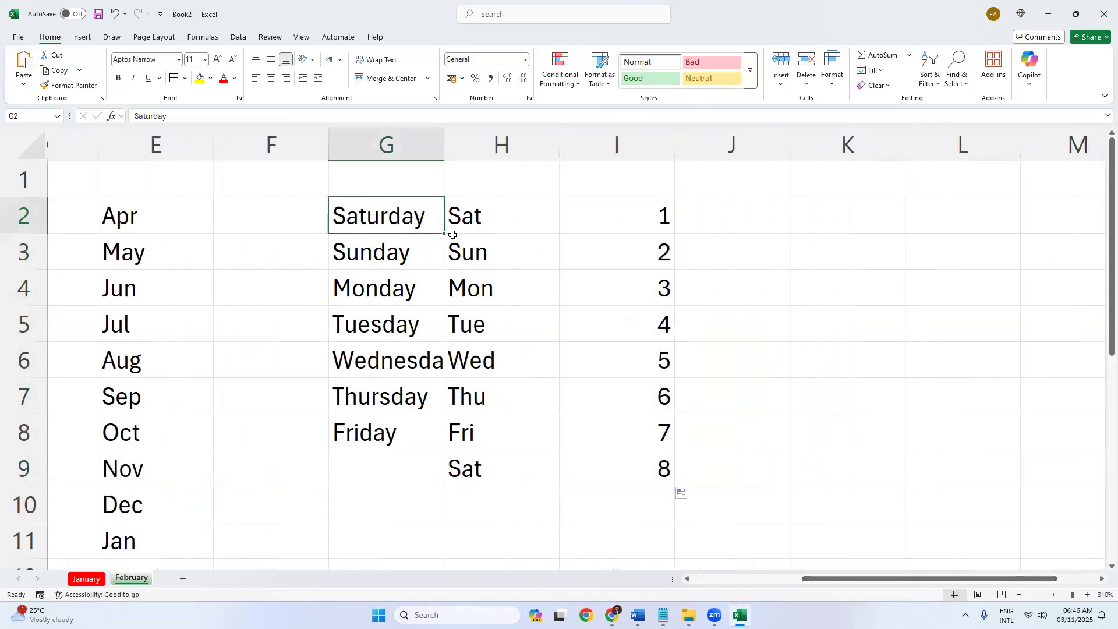
{"action": "left_click_drag", "start_coordinate": [476, 216], "coordinate": [466, 466]}
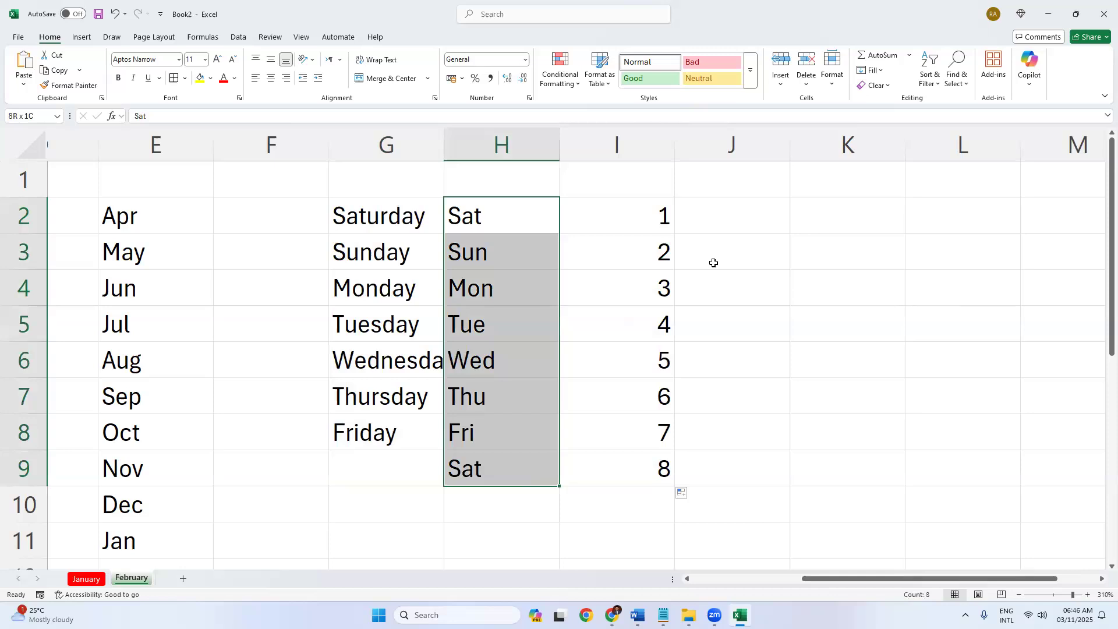
Copy a 1 from J2 down to J9, then clear the repeated 1s.
{"action": "left_click", "coordinate": [742, 215]}
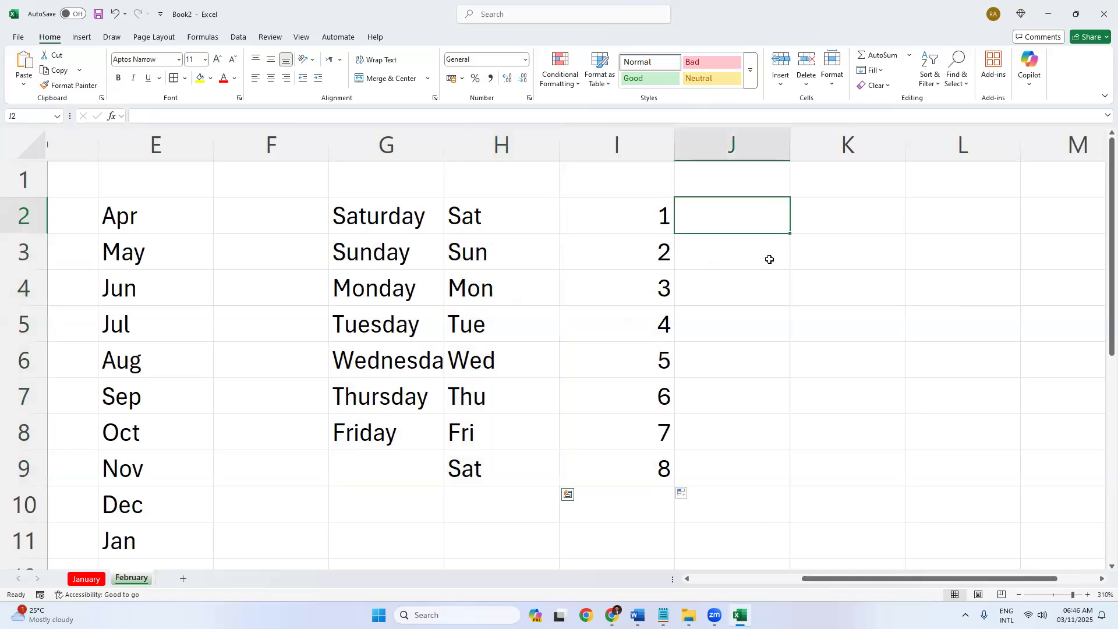
{"action": "left_click", "coordinate": [652, 219]}
{"action": "left_click", "coordinate": [771, 227]}
{"action": "type", "text": "1"}
{"action": "left_click", "coordinate": [774, 274]}
{"action": "left_click", "coordinate": [755, 229]}
{"action": "left_click_drag", "start_coordinate": [781, 433], "coordinate": [777, 481]}
{"action": "left_click", "coordinate": [907, 297]}
{"action": "left_click_drag", "start_coordinate": [725, 209], "coordinate": [732, 456]}
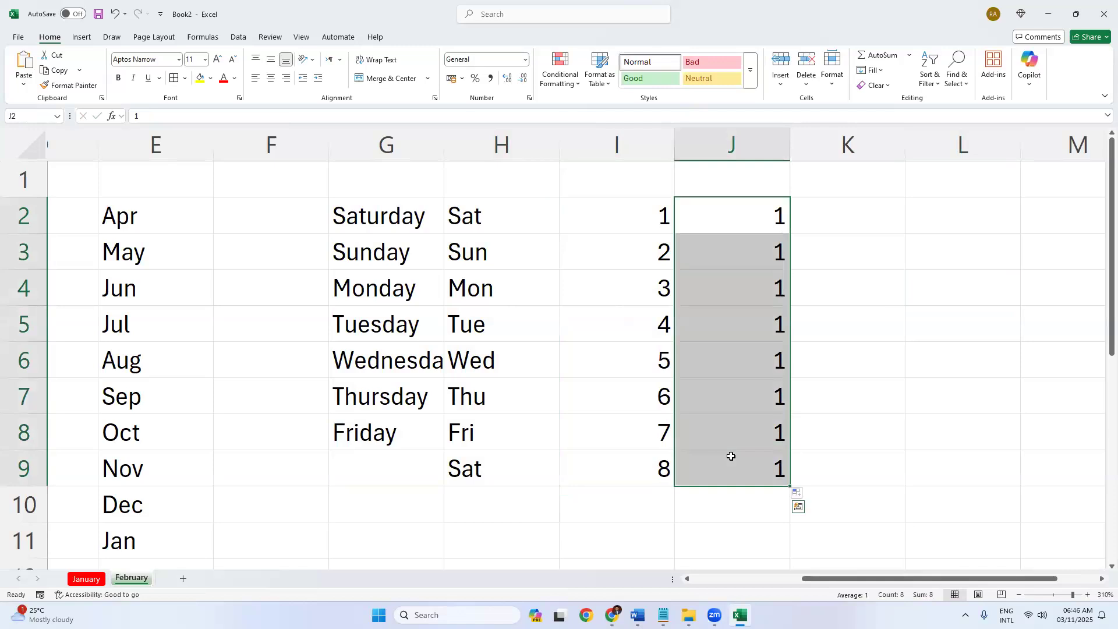
{"action": "key", "text": "Delete"}
Enter 1 in J2 and extend it as a counting series 1 to 8 down to J9.
{"action": "left_click", "coordinate": [645, 217]}
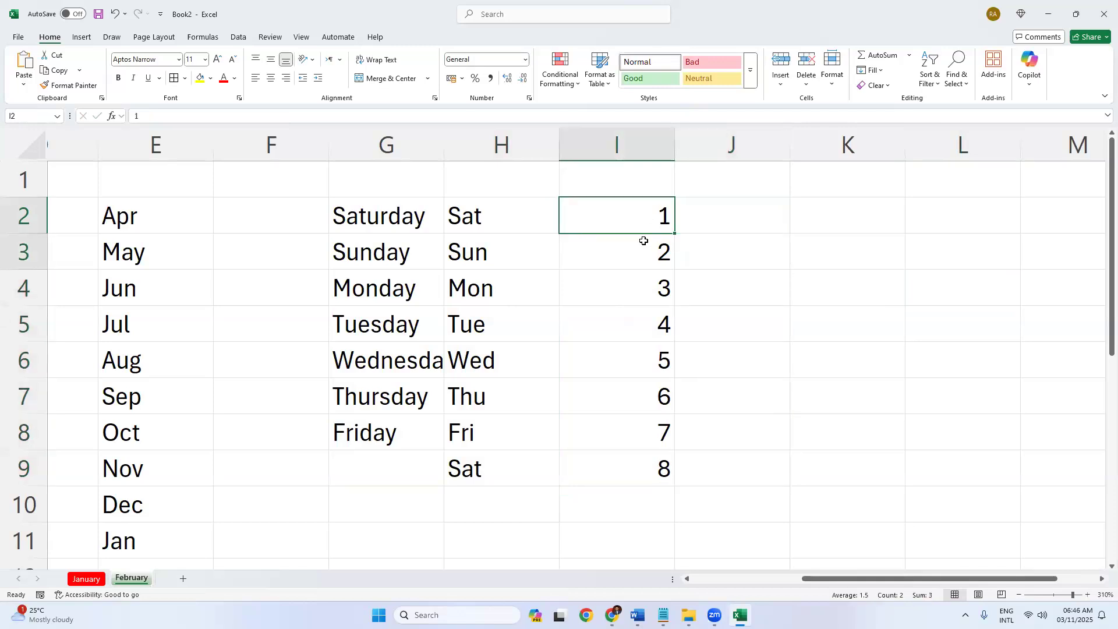
{"action": "left_click_drag", "start_coordinate": [644, 241], "coordinate": [664, 240]}
{"action": "left_click", "coordinate": [734, 217]}
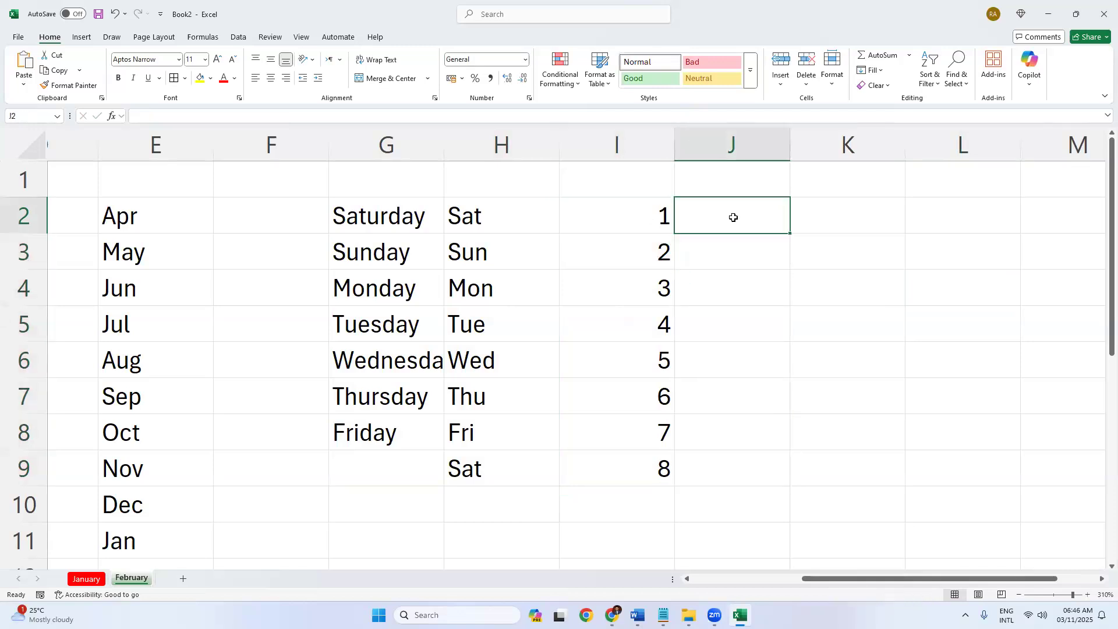
{"action": "type", "text": "1"}
{"action": "key", "text": "Return"}
{"action": "left_click", "coordinate": [746, 219]}
{"action": "left_click_drag", "start_coordinate": [793, 235], "coordinate": [786, 485]}
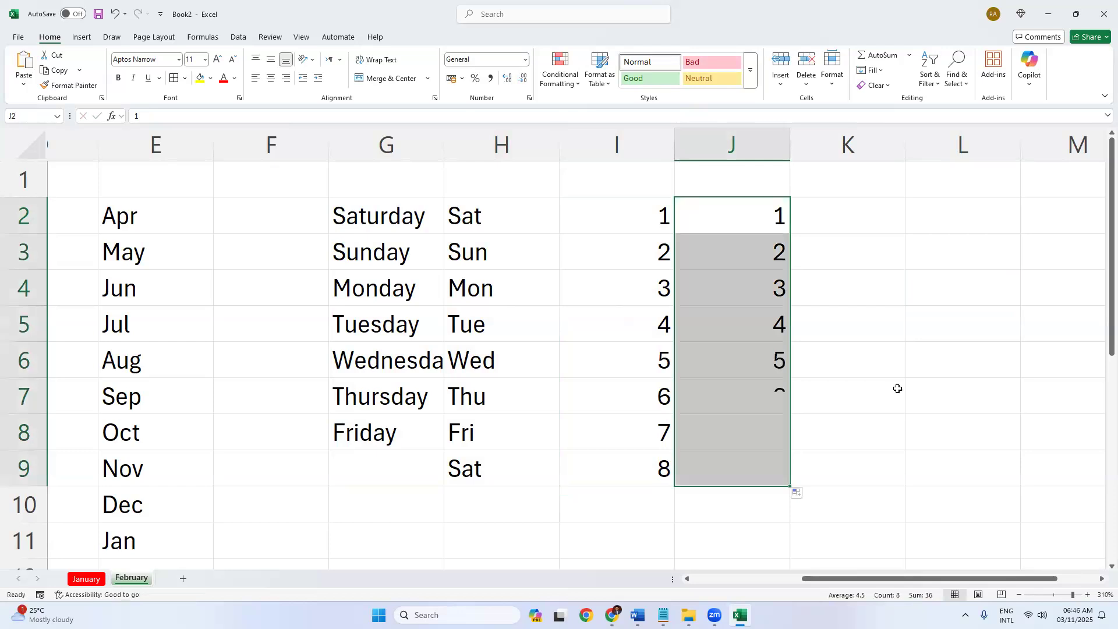
{"action": "left_click", "coordinate": [897, 390]}
{"action": "left_click_drag", "start_coordinate": [737, 217], "coordinate": [723, 457]}
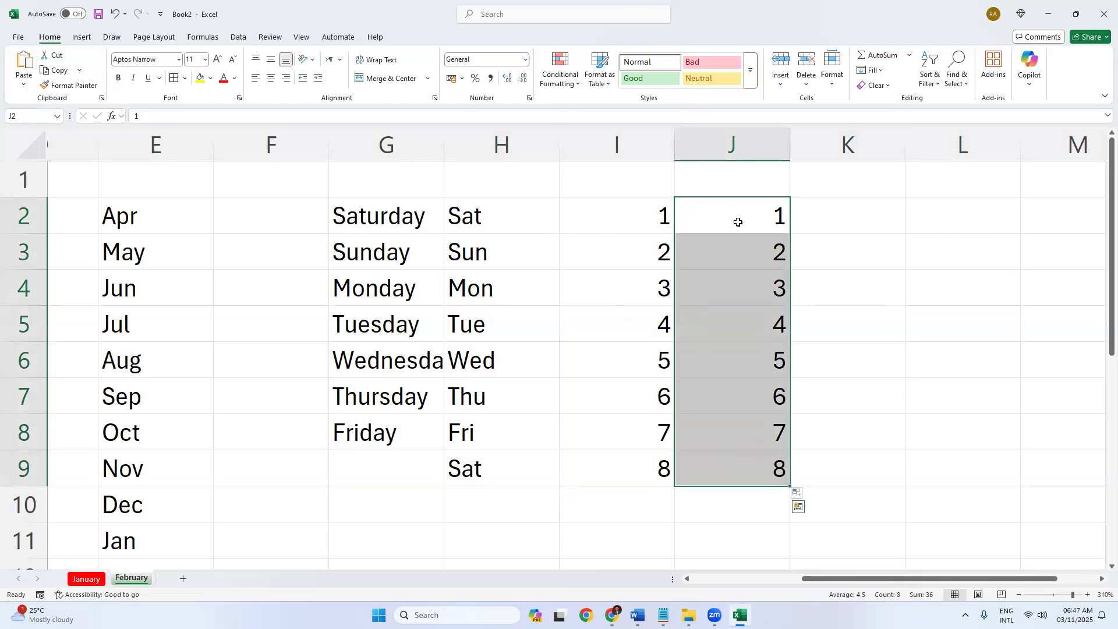
{"action": "left_click", "coordinate": [722, 219]}
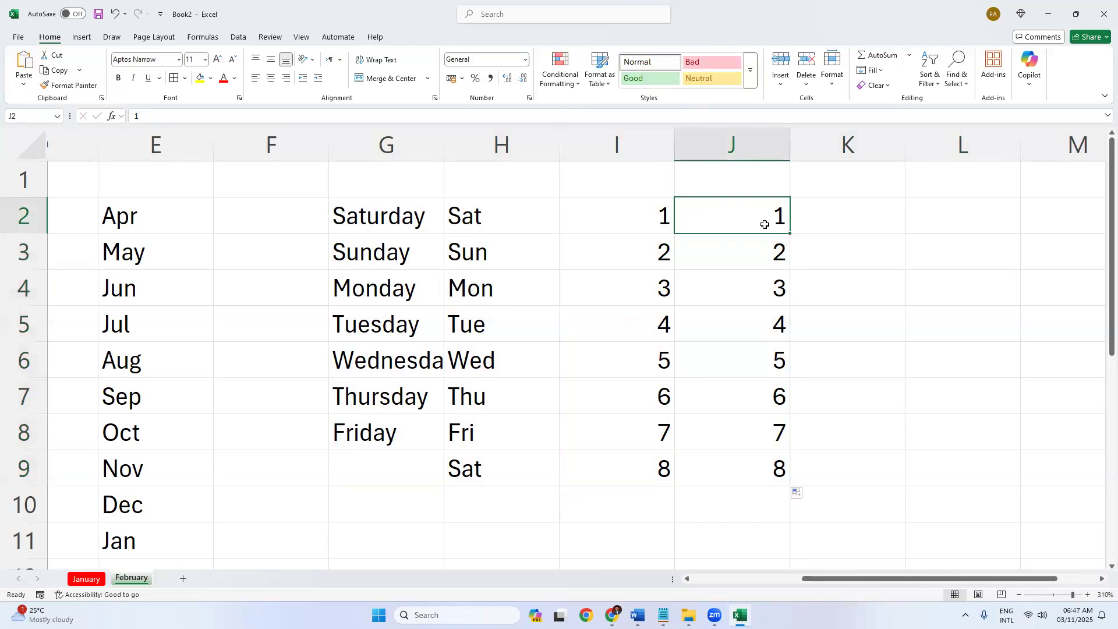
{"action": "left_click", "coordinate": [872, 220]}
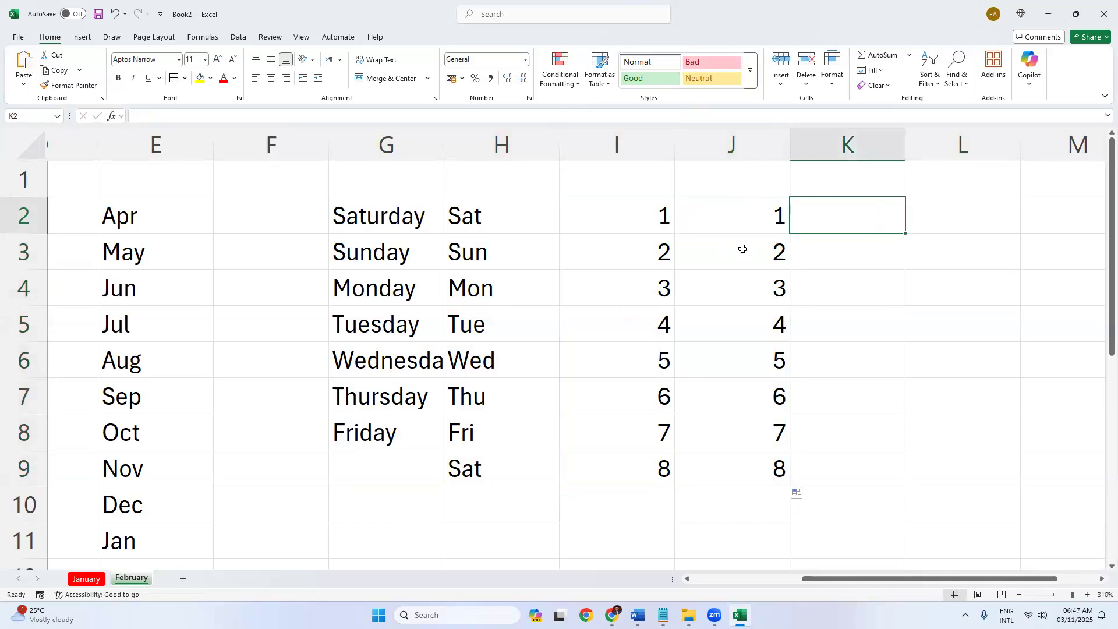
{"action": "left_click_drag", "start_coordinate": [867, 586], "coordinate": [900, 582]}
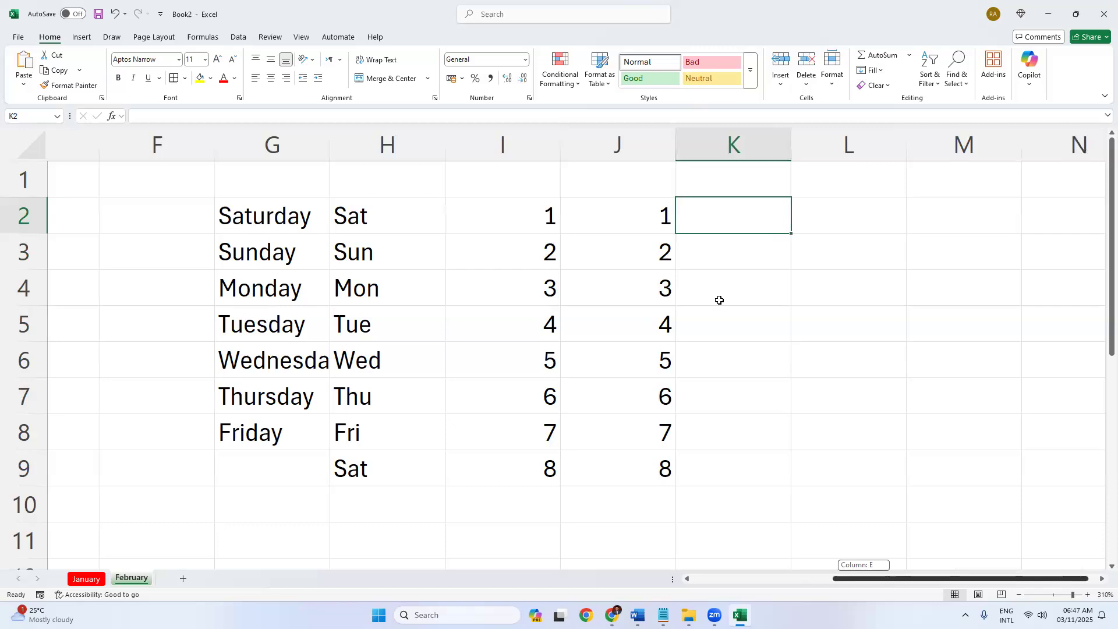
Enter 5 and 10 in K2:K3 and fill the step-of-five series up to 45 in K10.
{"action": "left_click", "coordinate": [614, 293]}
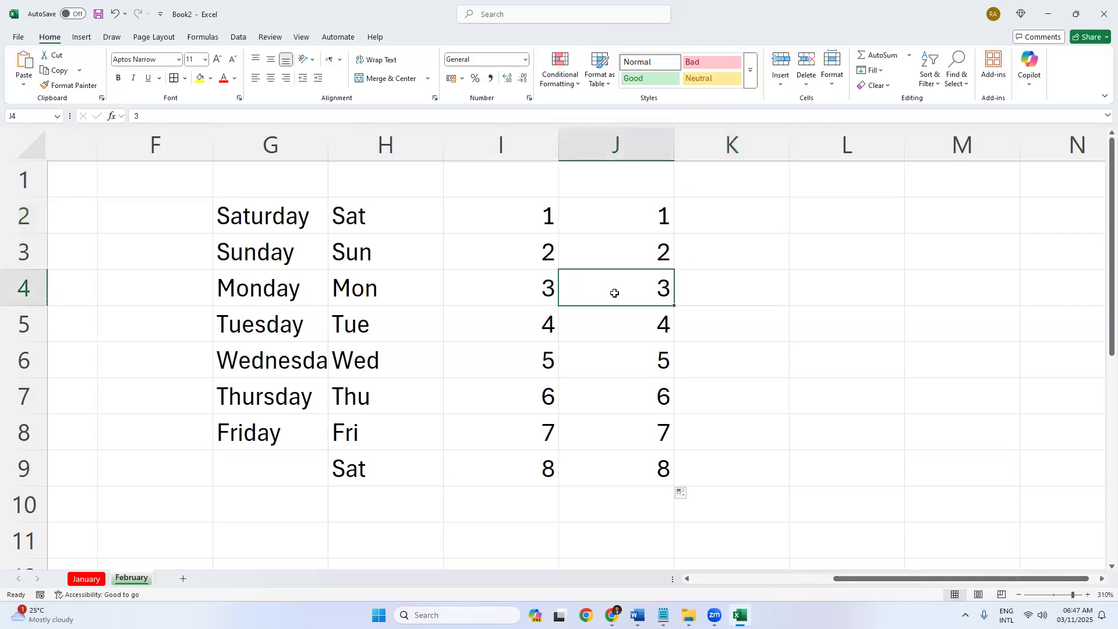
{"action": "left_click", "coordinate": [766, 204]}
{"action": "type", "text": "5"}
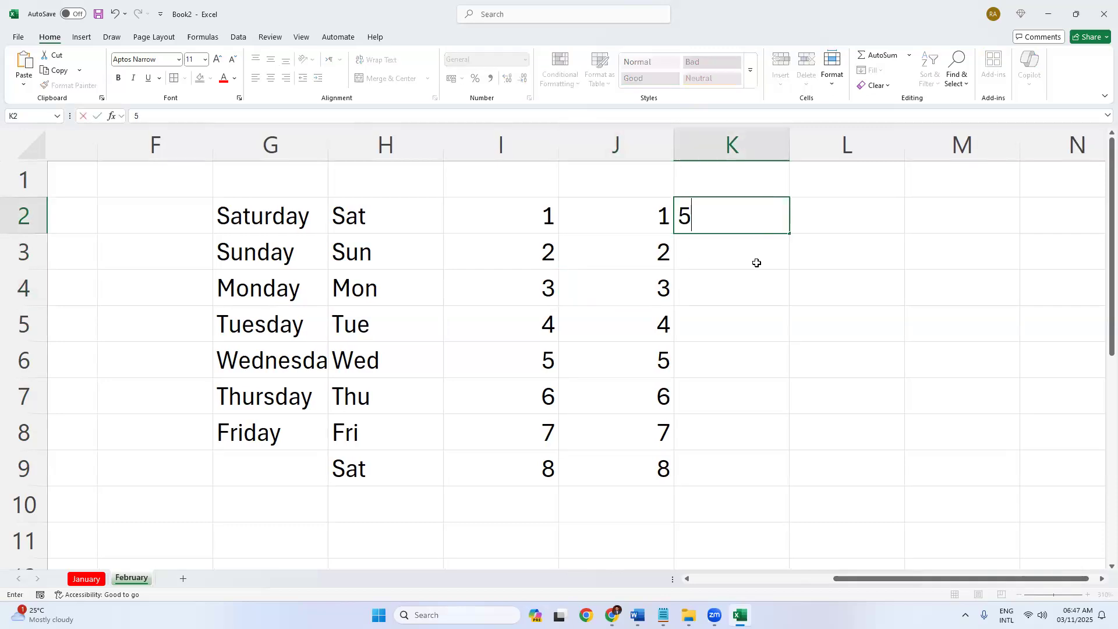
{"action": "key", "text": "Return"}
{"action": "type", "text": "10"}
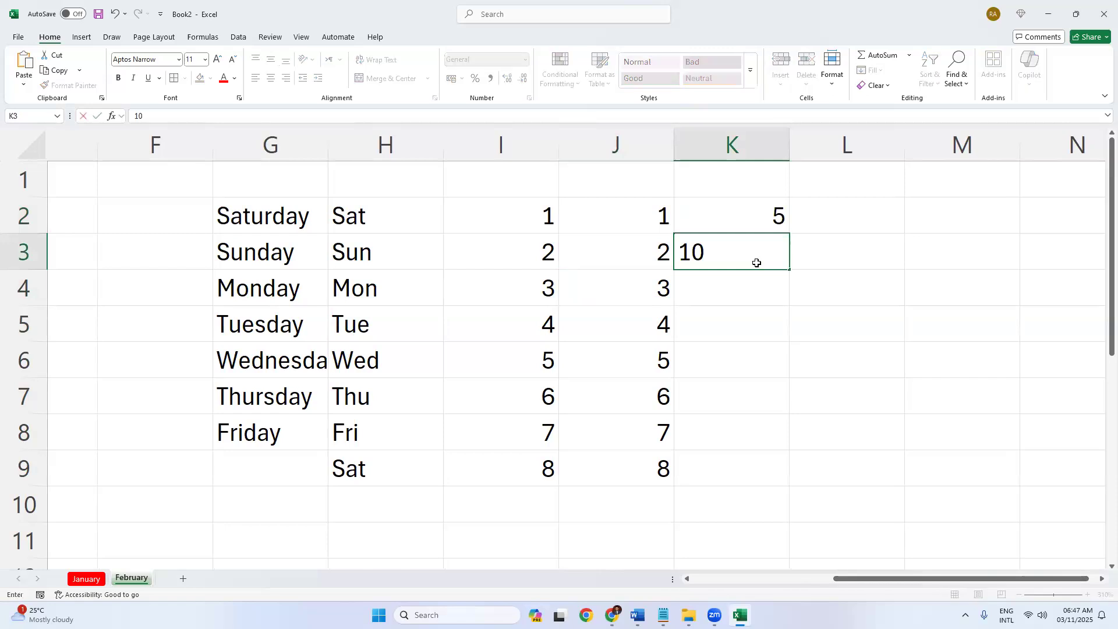
{"action": "key", "text": "Return"}
{"action": "left_click_drag", "start_coordinate": [742, 210], "coordinate": [744, 252]}
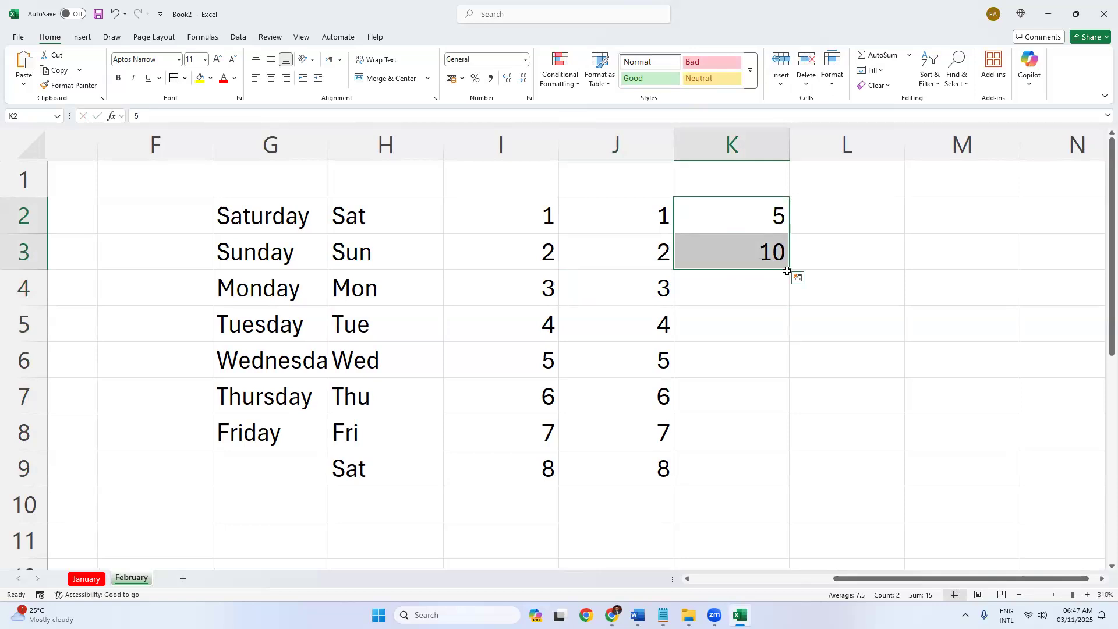
{"action": "left_click_drag", "start_coordinate": [793, 323], "coordinate": [795, 511]}
{"action": "left_click", "coordinate": [920, 352]}
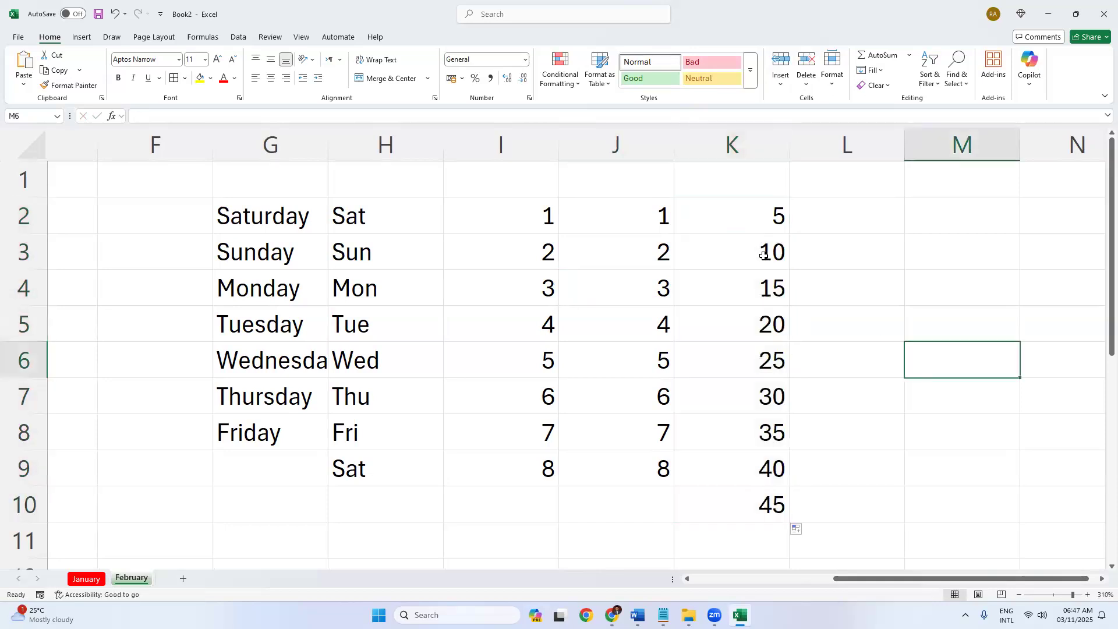
{"action": "left_click_drag", "start_coordinate": [747, 215], "coordinate": [744, 505]}
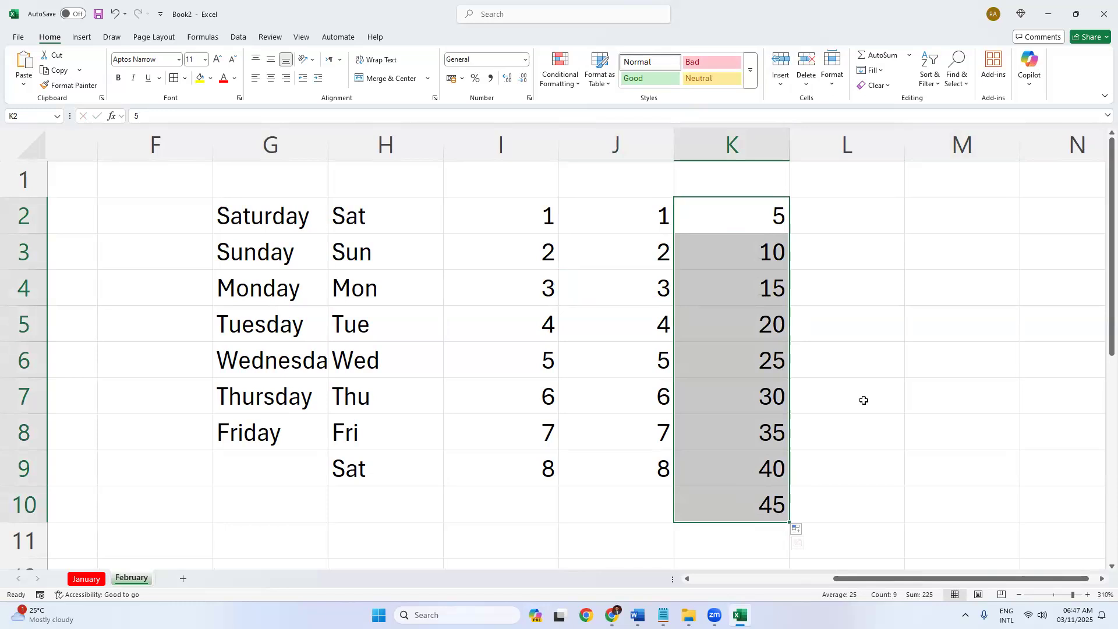
{"action": "left_click", "coordinate": [756, 222]}
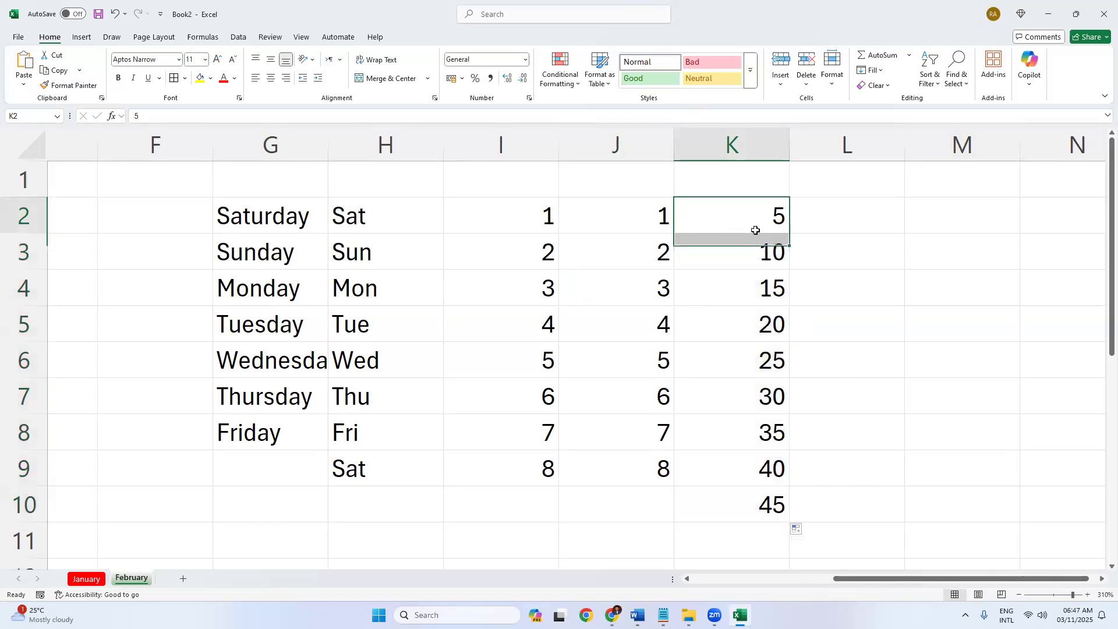
{"action": "left_click_drag", "start_coordinate": [744, 215], "coordinate": [744, 287]}
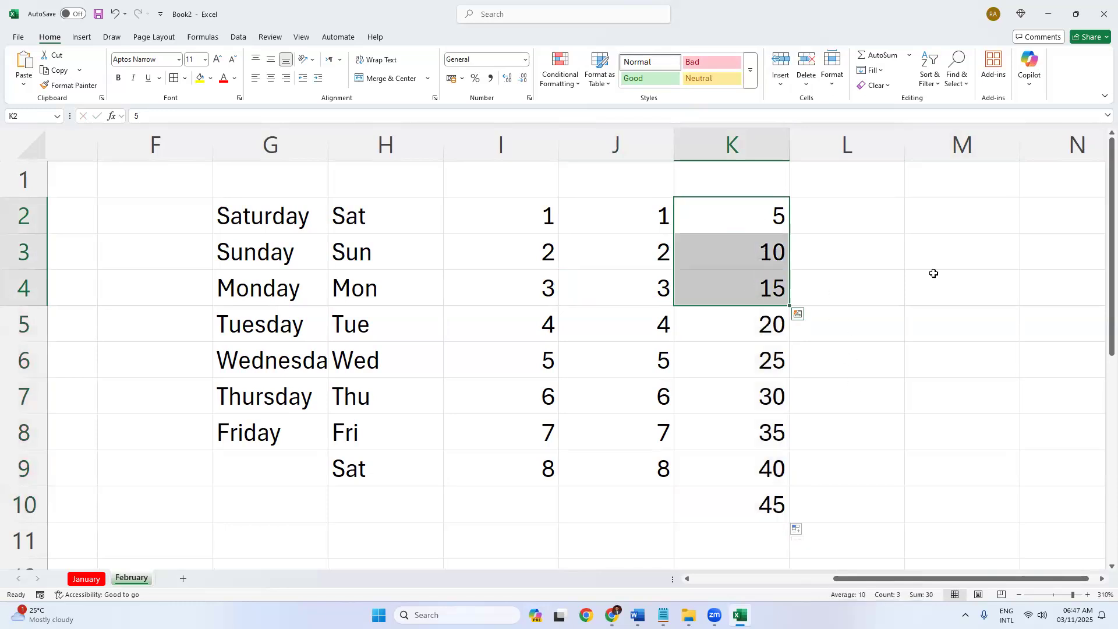
{"action": "left_click", "coordinate": [862, 224]}
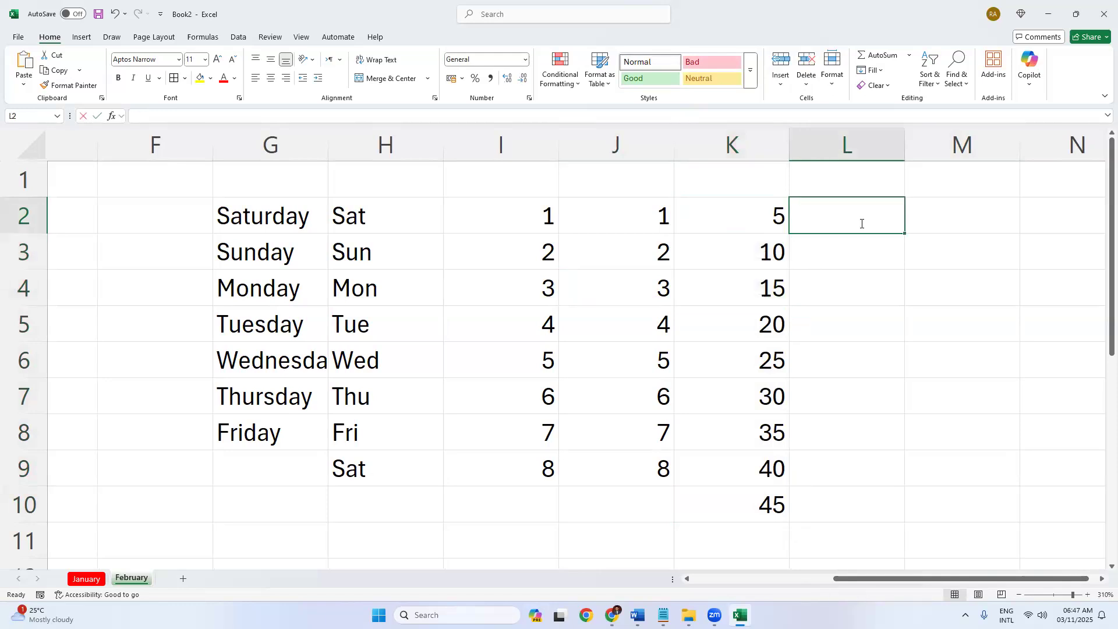
{"action": "type", "text": "177"}
{"action": "key", "text": "Return"}
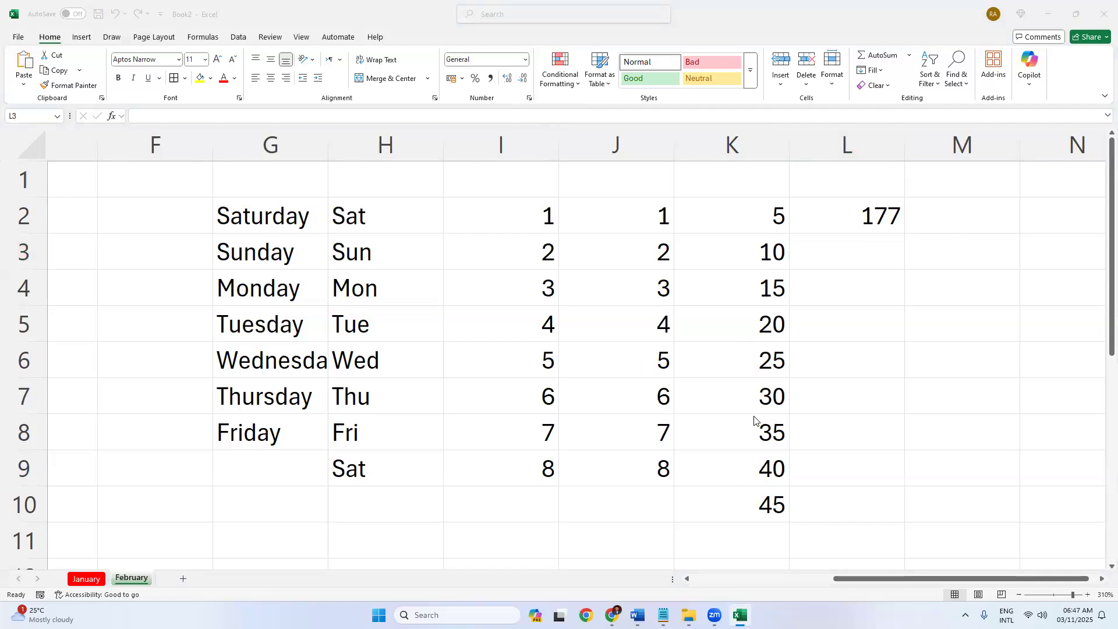
{"action": "left_click", "coordinate": [861, 217]}
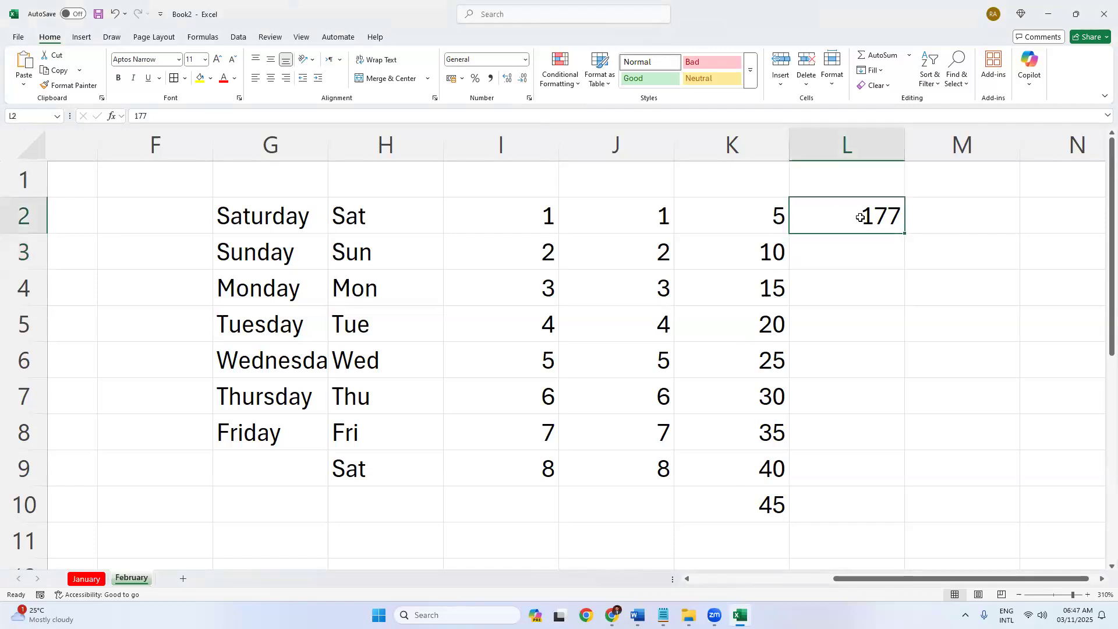
{"action": "left_click", "coordinate": [867, 257]}
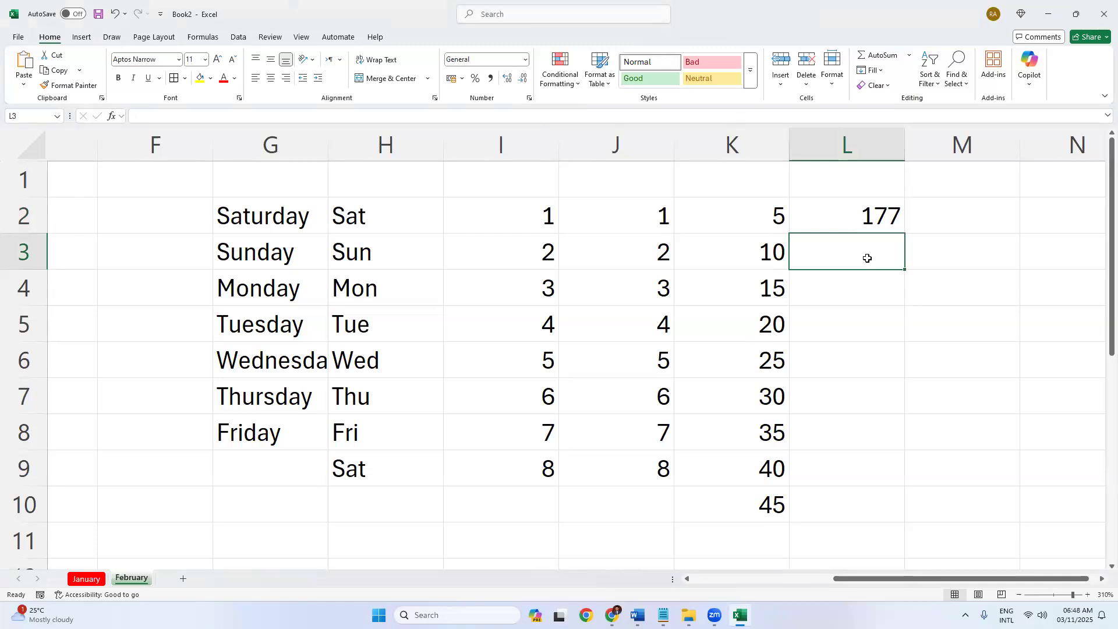
{"action": "left_click", "coordinate": [466, 608]}
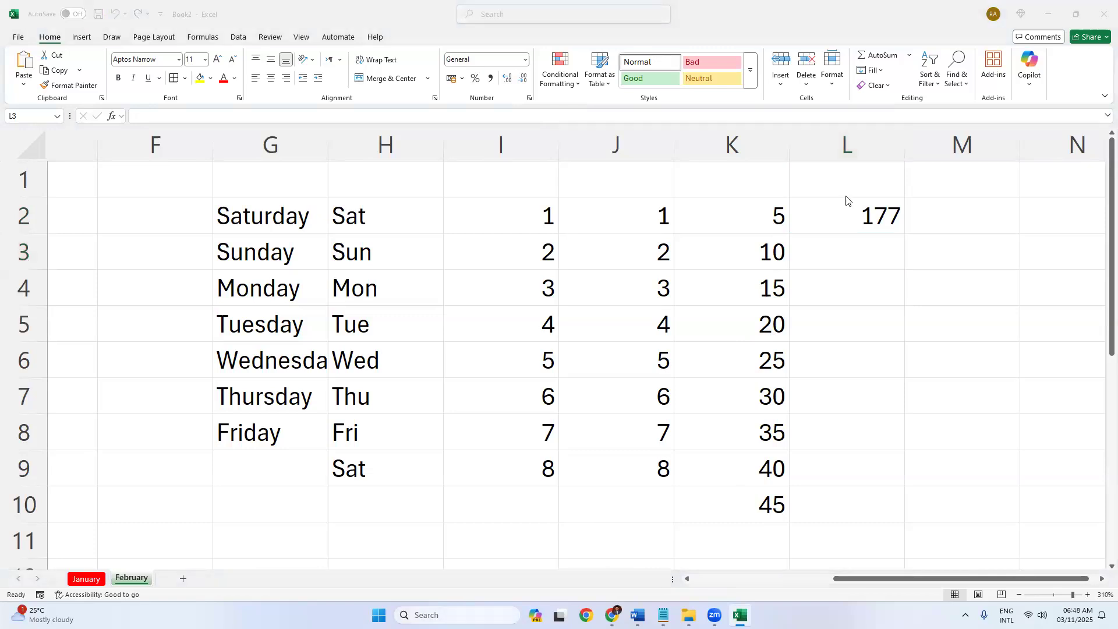
{"action": "left_click", "coordinate": [853, 225]}
{"action": "left_click", "coordinate": [855, 228]}
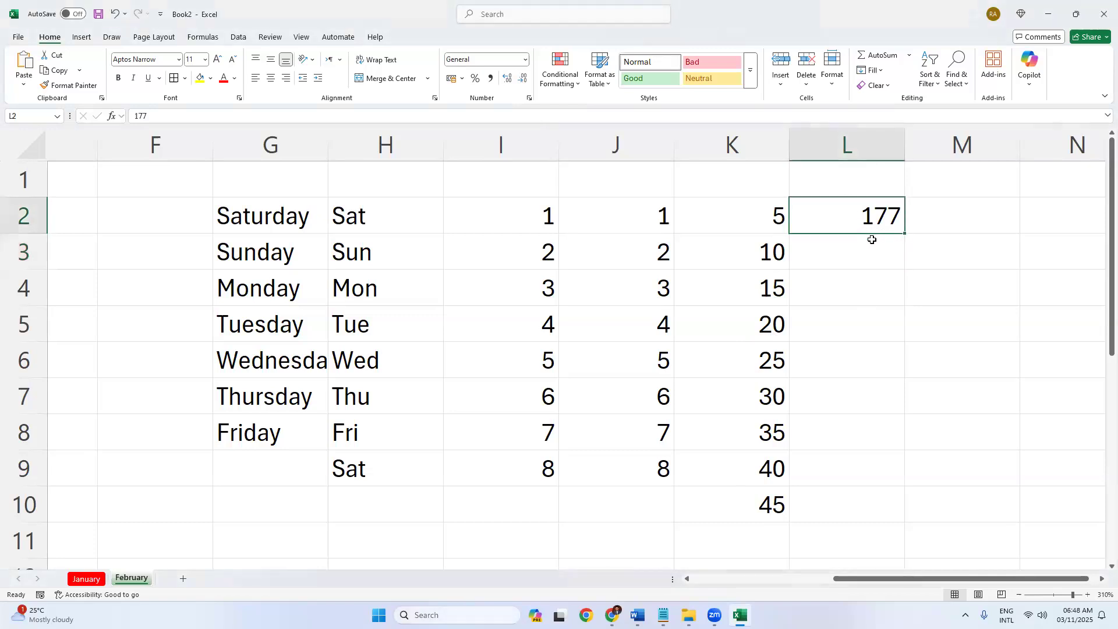
{"action": "left_click", "coordinate": [866, 189]}
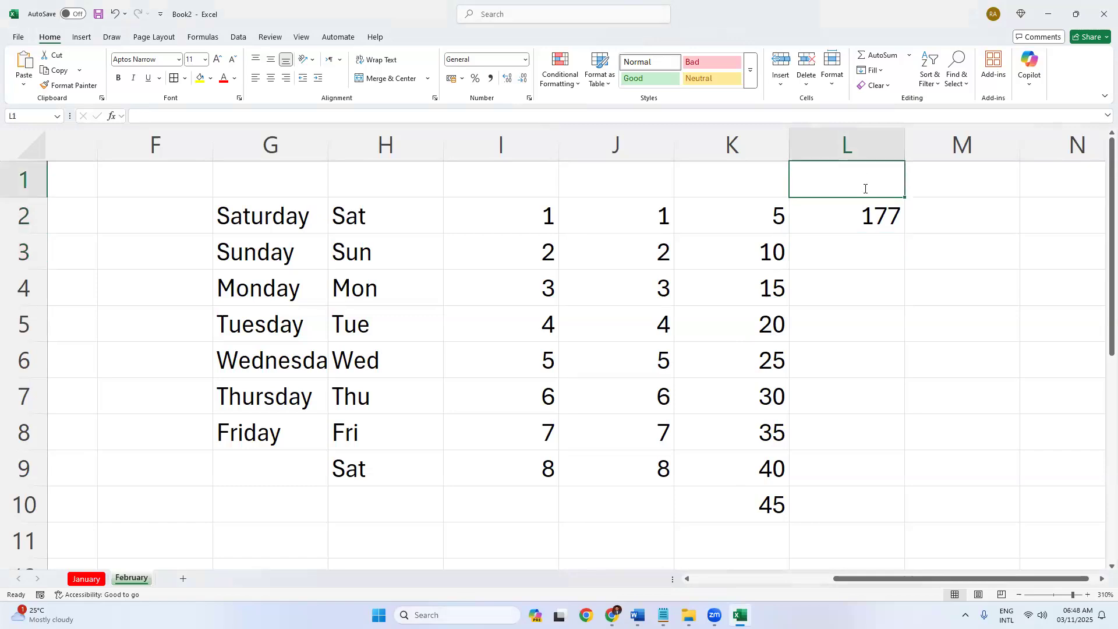
{"action": "type", "text": "0"}
{"action": "key", "text": "Return"}
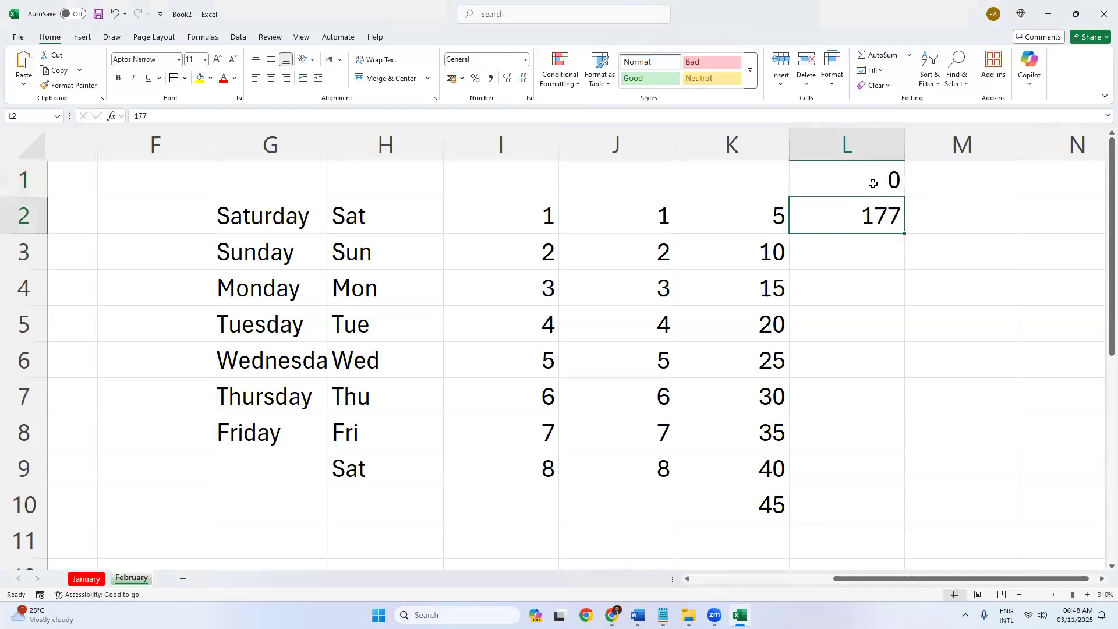
{"action": "left_click", "coordinate": [874, 184]}
{"action": "key", "text": "shift+Down"}
{"action": "left_click_drag", "start_coordinate": [907, 234], "coordinate": [924, 483]}
{"action": "left_click", "coordinate": [1002, 289]}
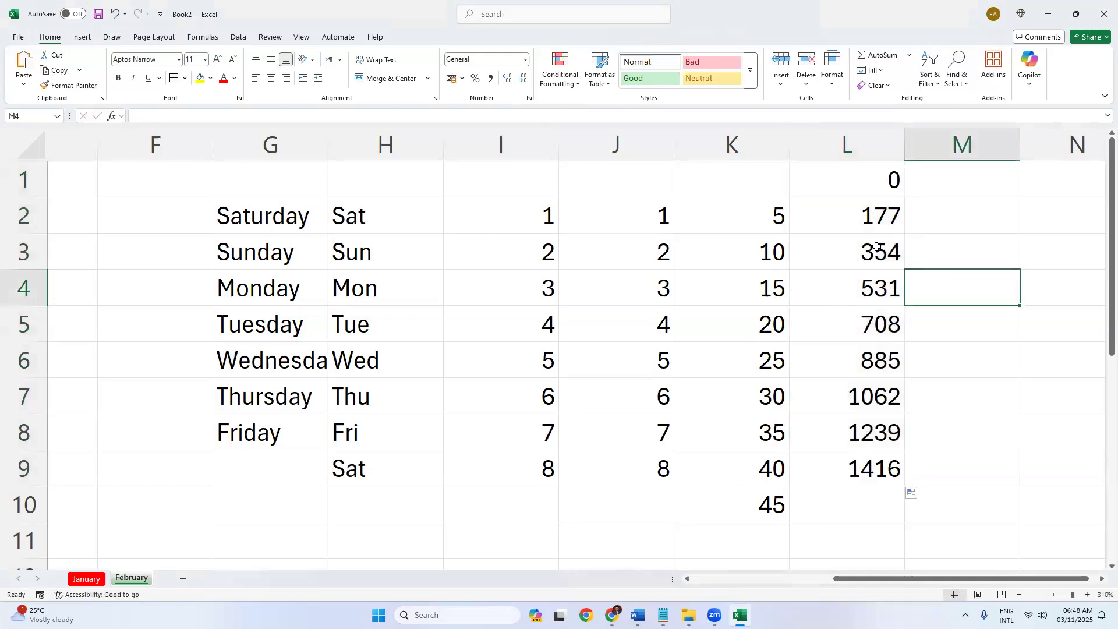
{"action": "left_click", "coordinate": [890, 181]}
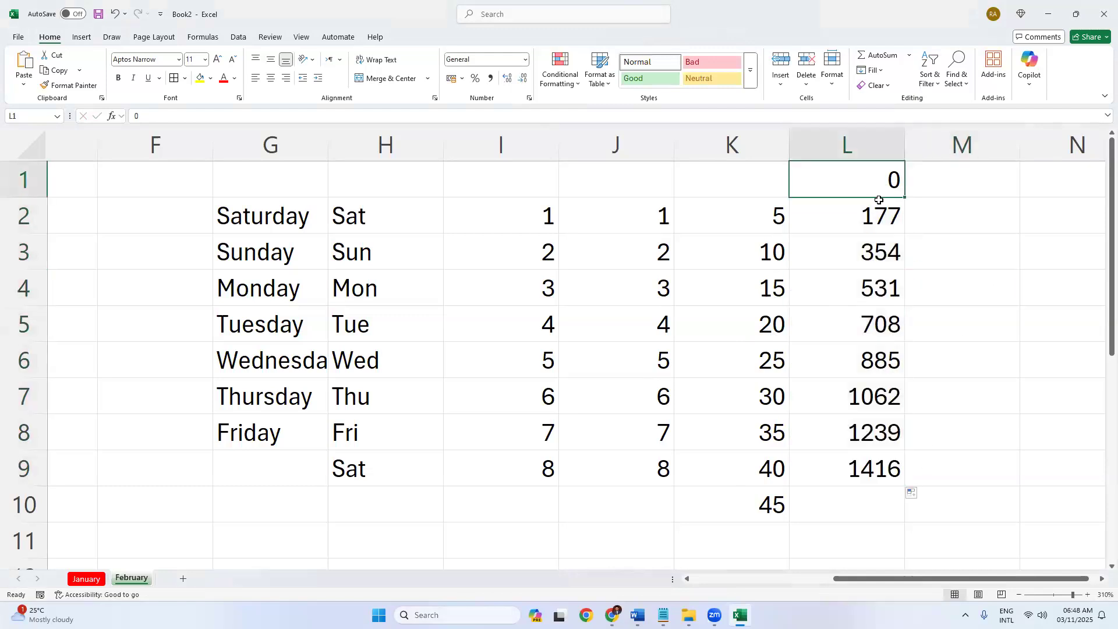
{"action": "left_click", "coordinate": [857, 257]}
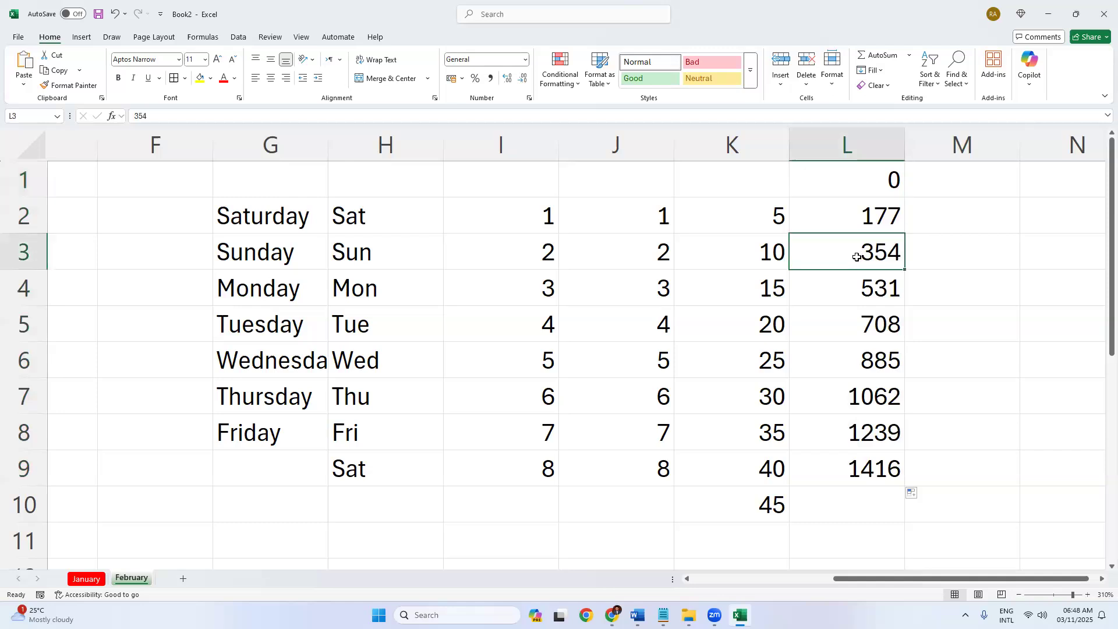
{"action": "key", "text": "Up"}
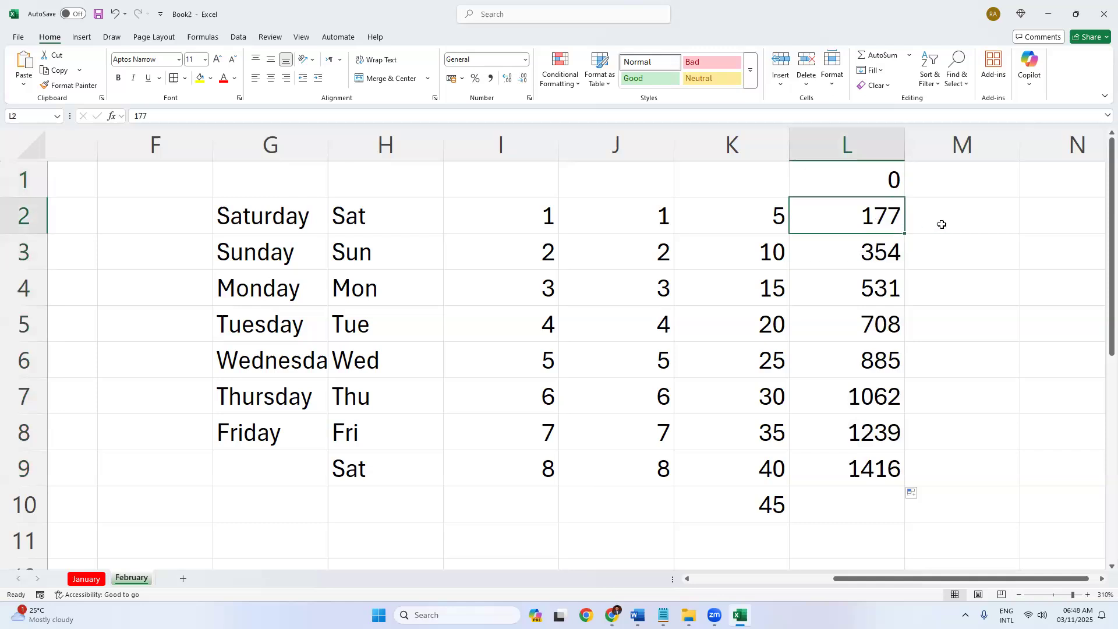
{"action": "left_click", "coordinate": [943, 224]}
{"action": "type", "text": "="}
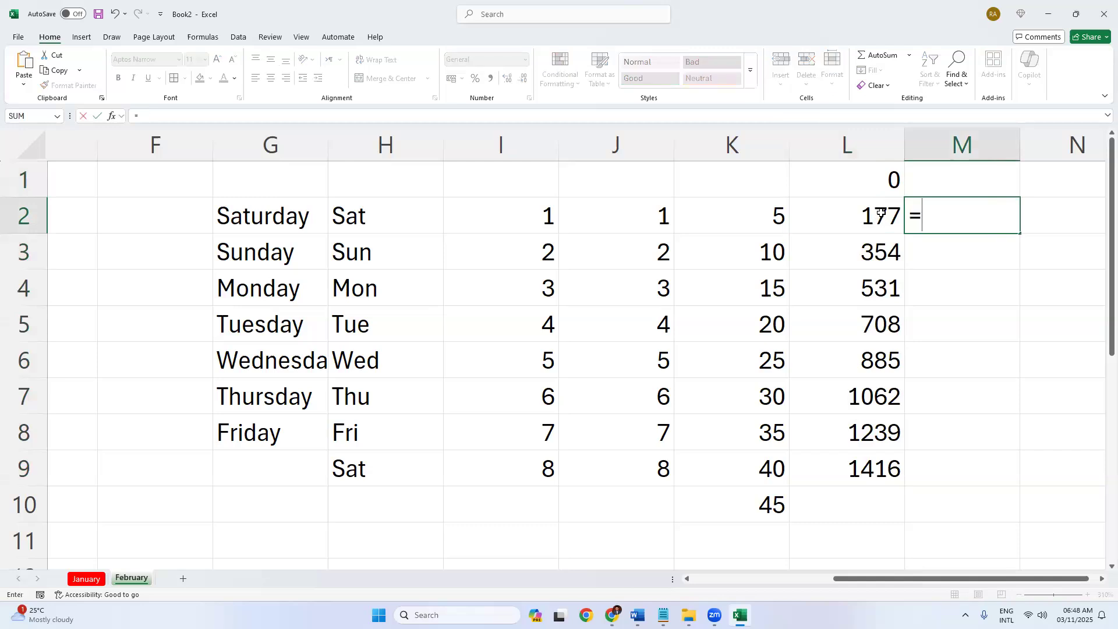
{"action": "left_click", "coordinate": [882, 214]}
{"action": "type", "text": "*2"}
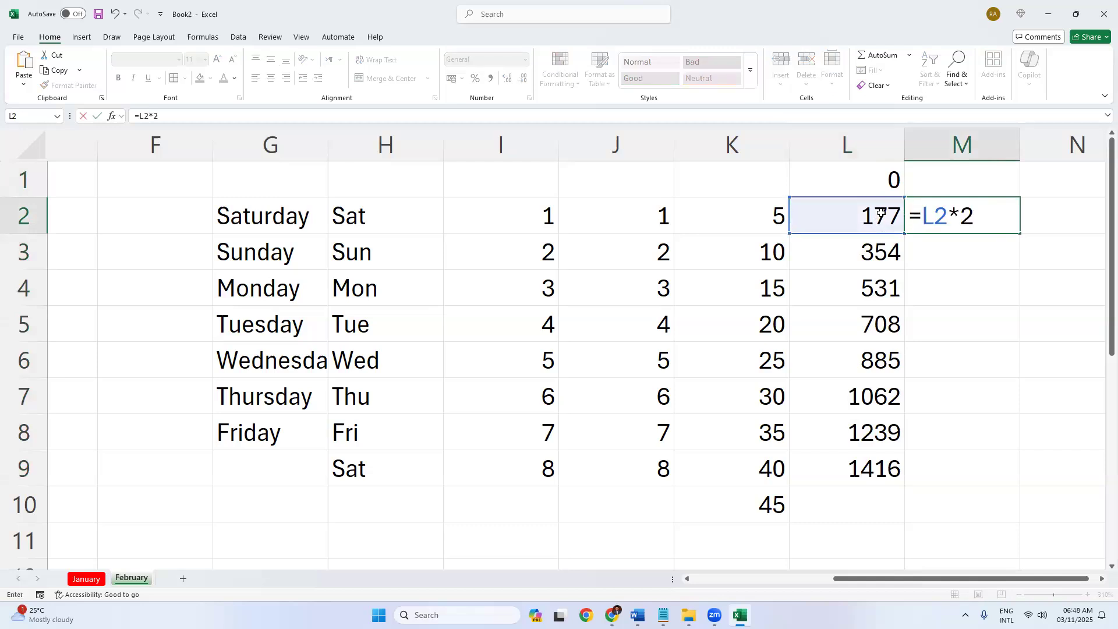
{"action": "key", "text": "Return"}
{"action": "left_click", "coordinate": [958, 225]}
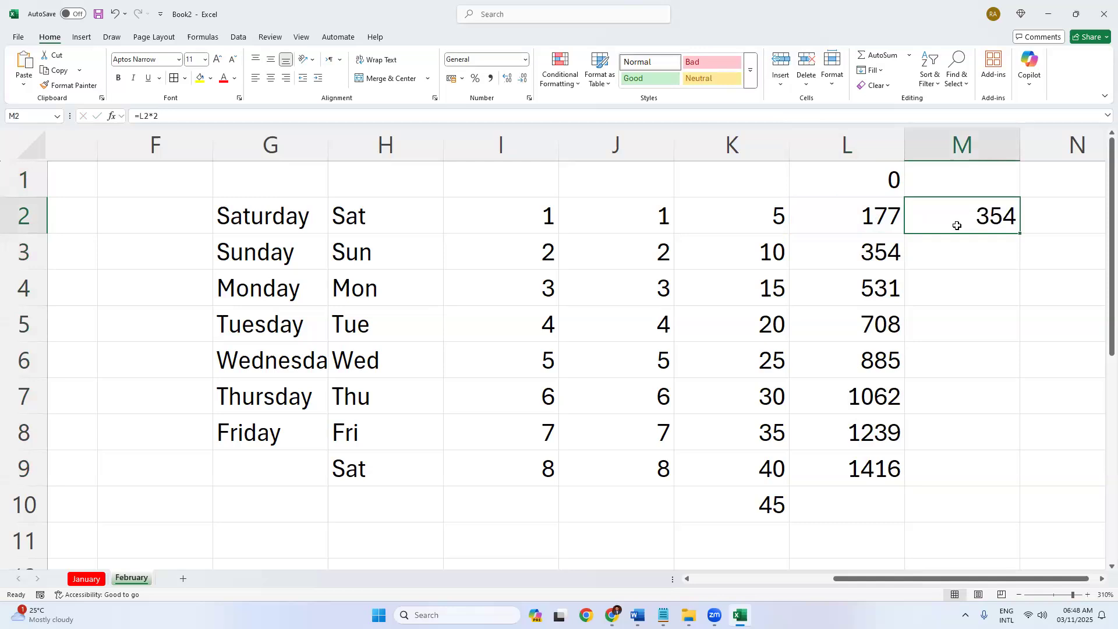
{"action": "key", "text": "Delete"}
{"action": "left_click", "coordinate": [871, 181]}
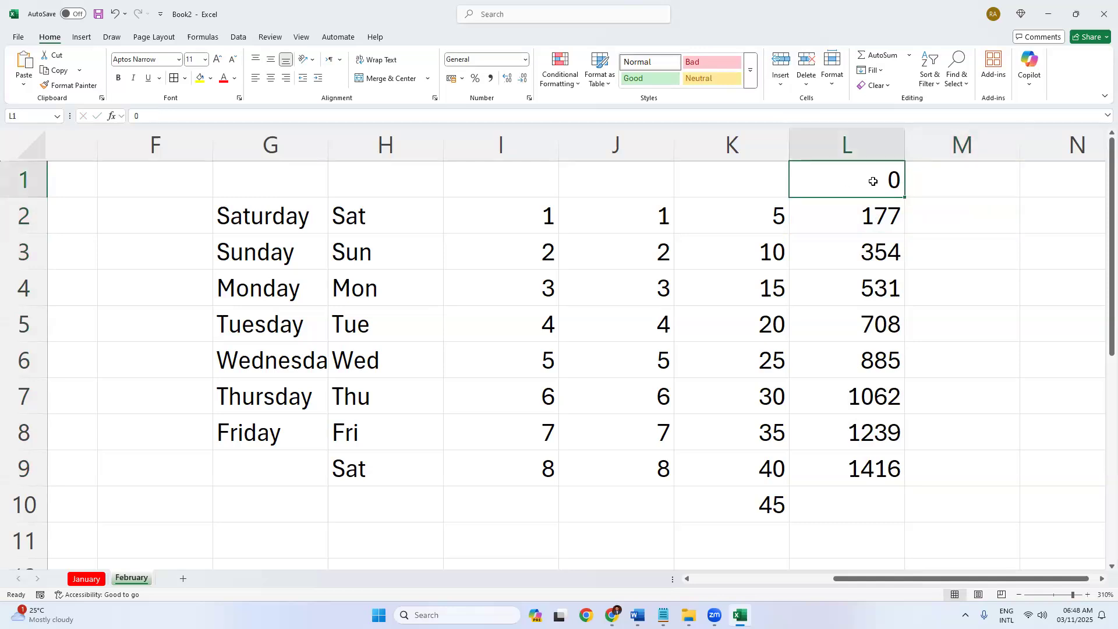
{"action": "left_click", "coordinate": [860, 214]}
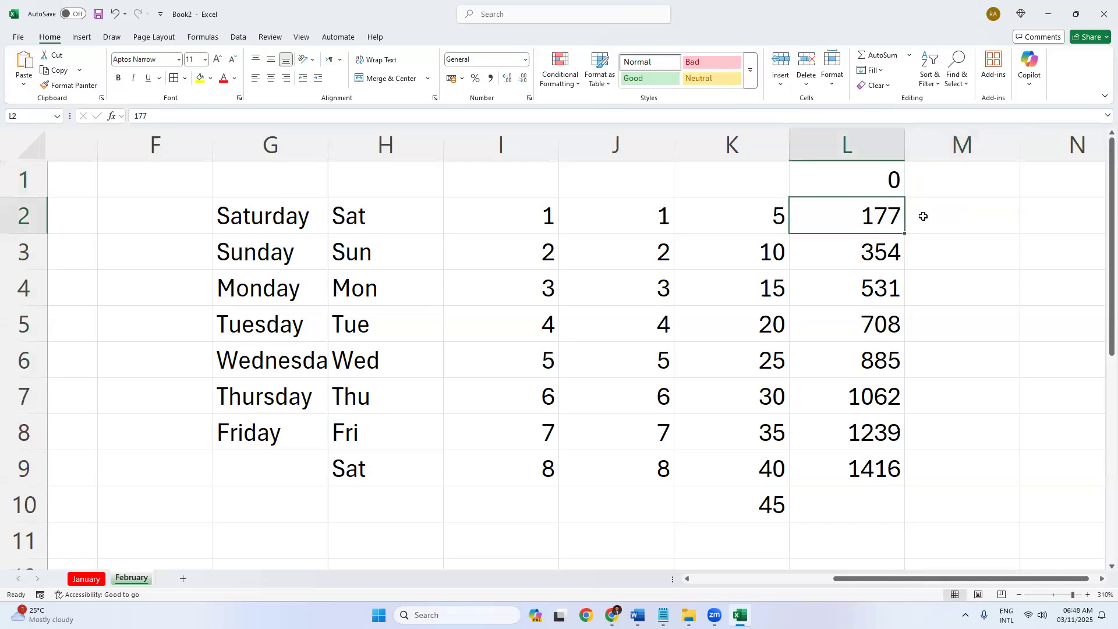
{"action": "left_click_drag", "start_coordinate": [861, 179], "coordinate": [866, 223]}
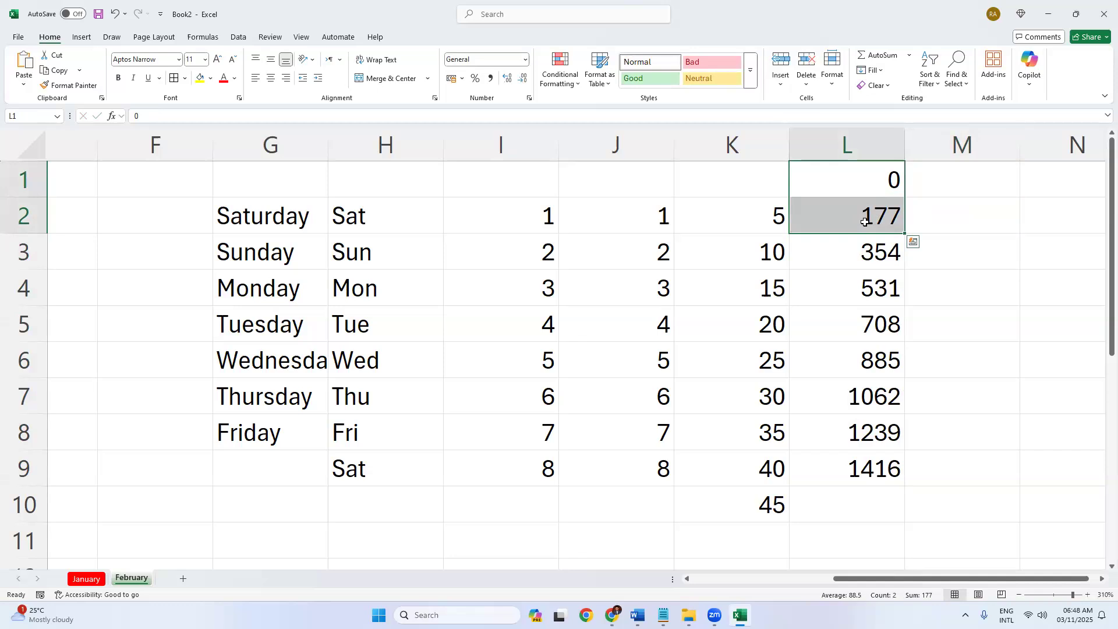
{"action": "left_click", "coordinate": [865, 222]}
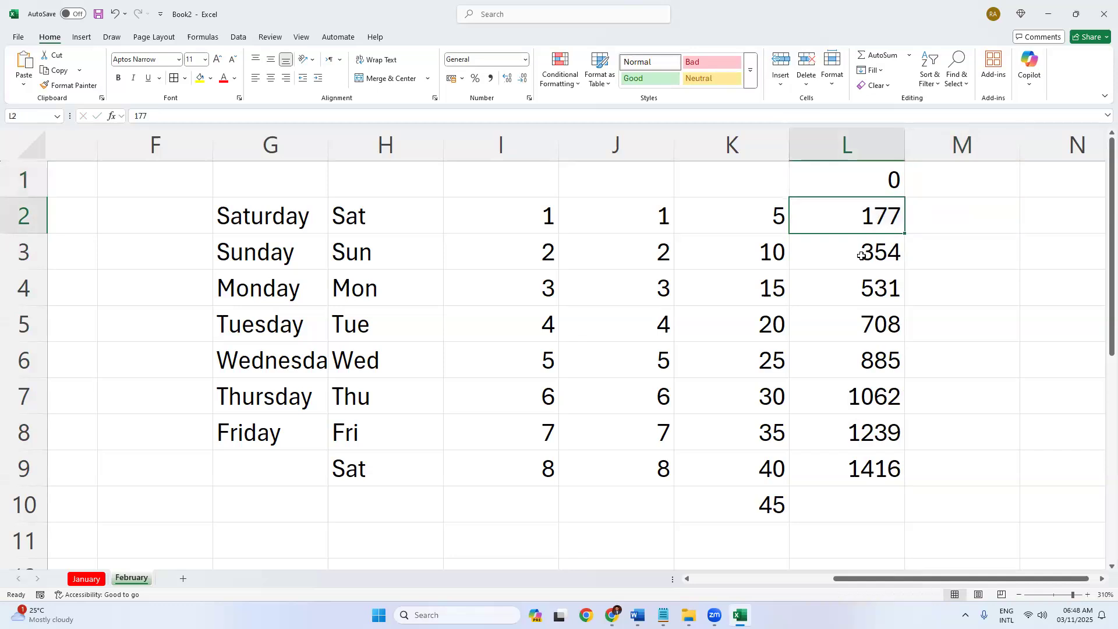
{"action": "left_click", "coordinate": [863, 256]}
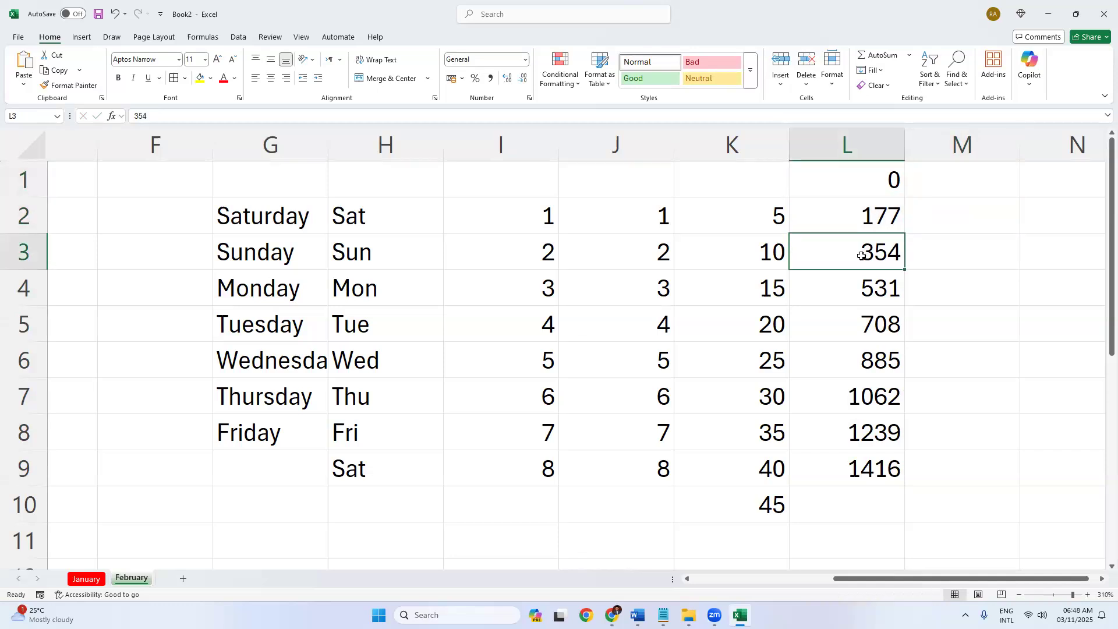
{"action": "left_click", "coordinate": [846, 190]}
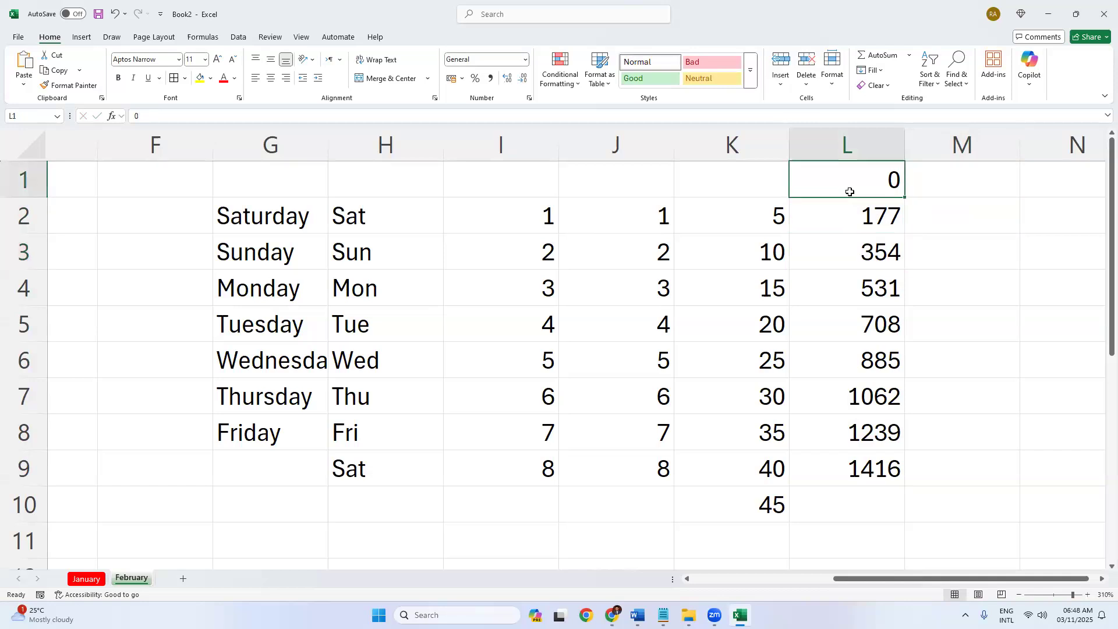
{"action": "left_click", "coordinate": [845, 215]}
{"action": "left_click", "coordinate": [849, 179]}
{"action": "left_click", "coordinate": [838, 220]}
{"action": "left_click_drag", "start_coordinate": [851, 182], "coordinate": [848, 207]}
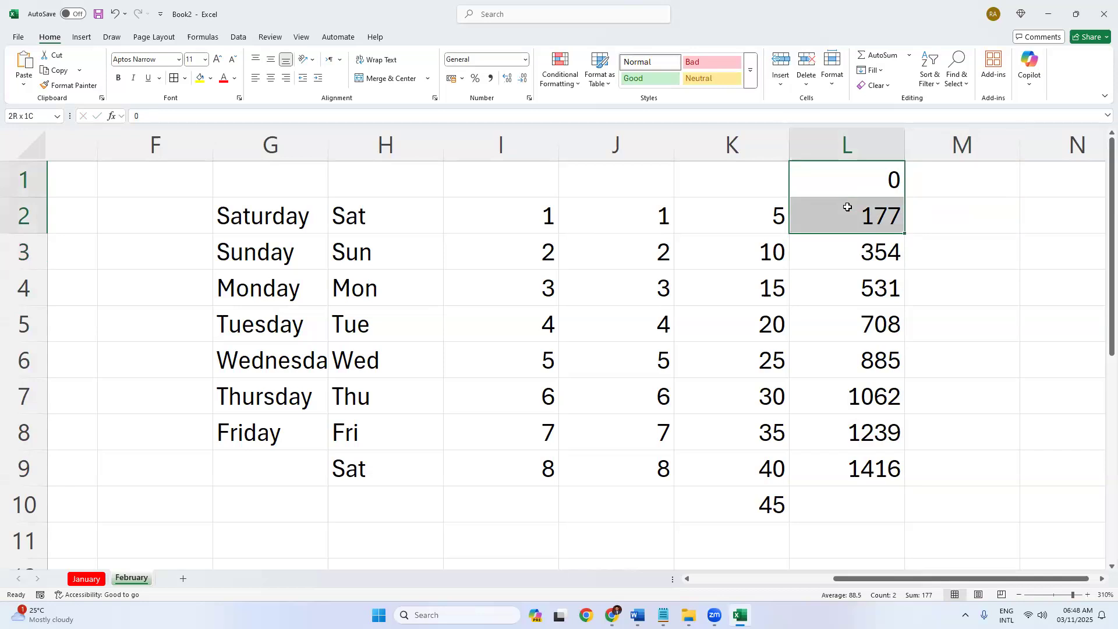
{"action": "left_click", "coordinate": [851, 217]}
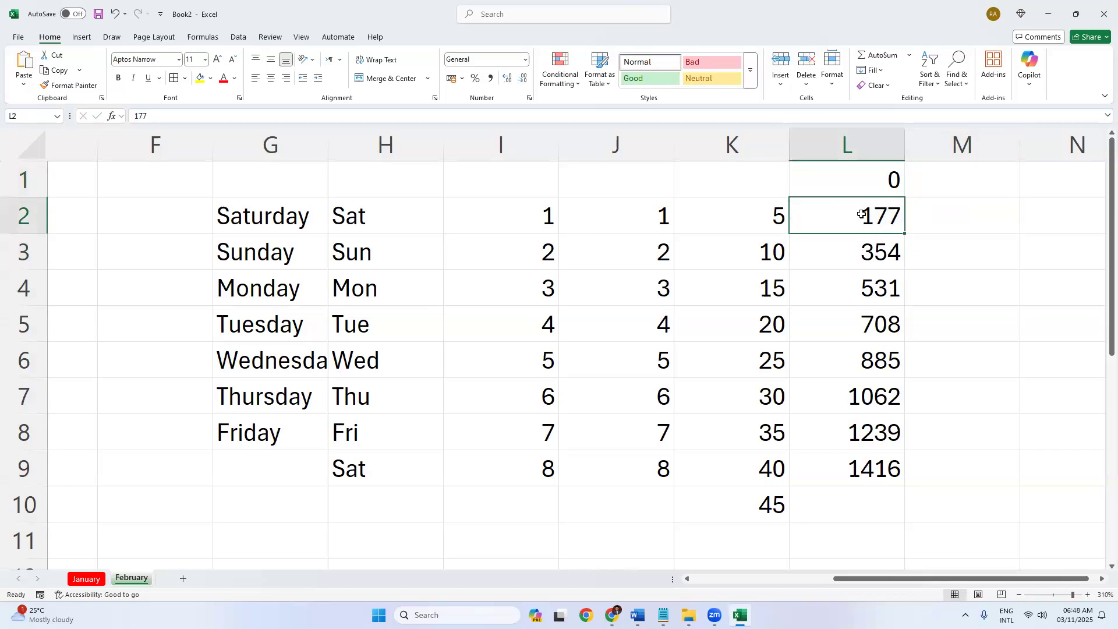
{"action": "left_click", "coordinate": [856, 257]}
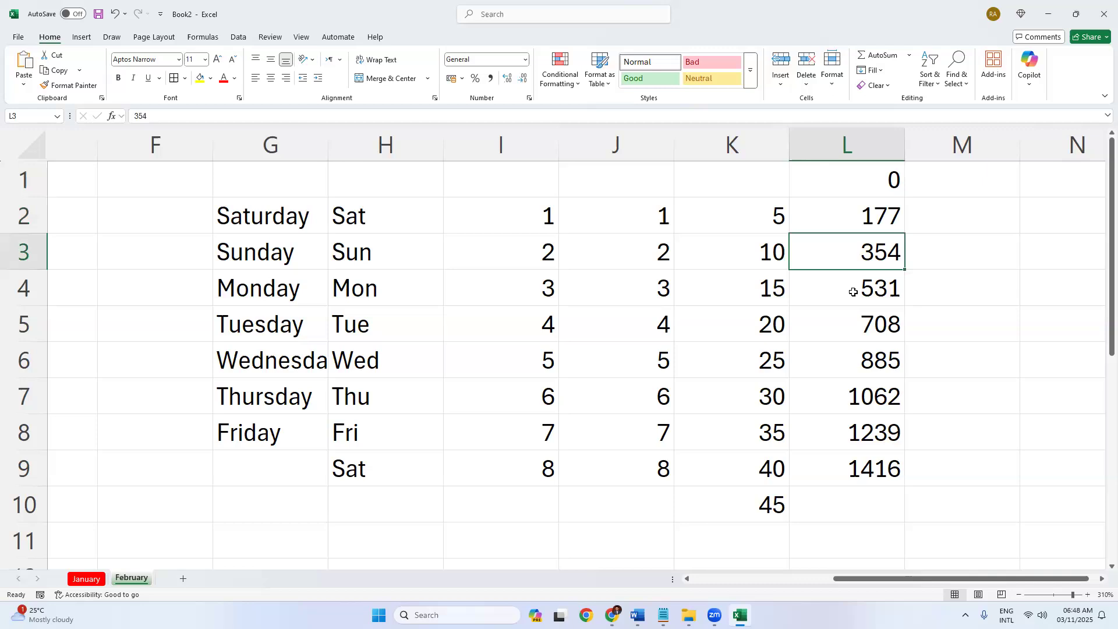
{"action": "left_click", "coordinate": [853, 291]}
{"action": "left_click", "coordinate": [855, 330]}
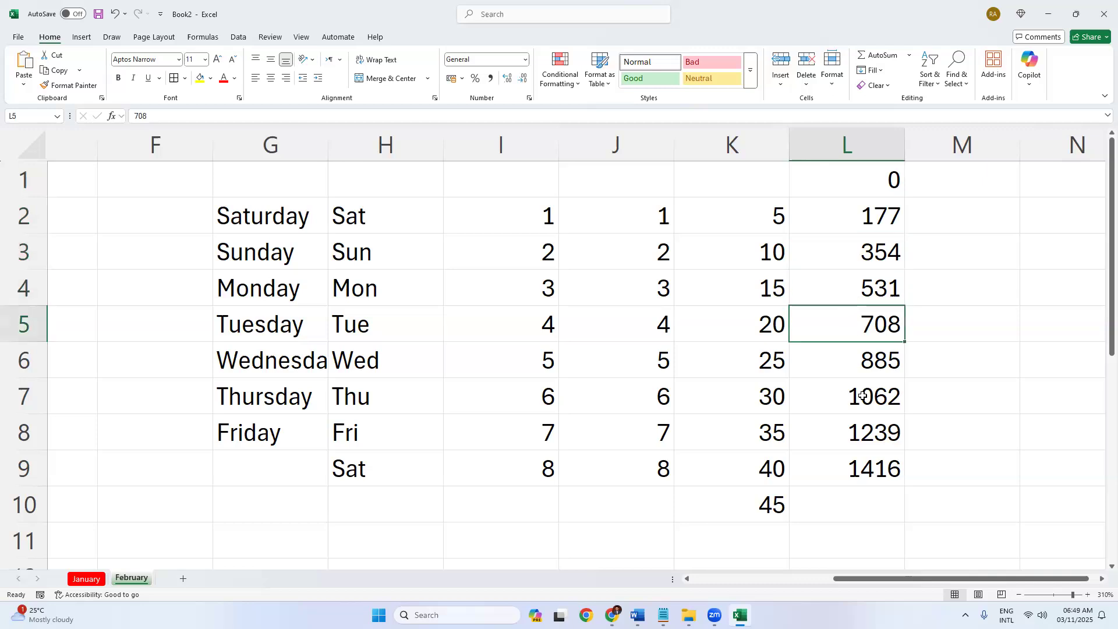
{"action": "left_click_drag", "start_coordinate": [921, 578], "coordinate": [930, 579]}
Enter 0 in N4 and 497 in N5, then fill the series down to 2485 in N9.
{"action": "left_click", "coordinate": [990, 328]}
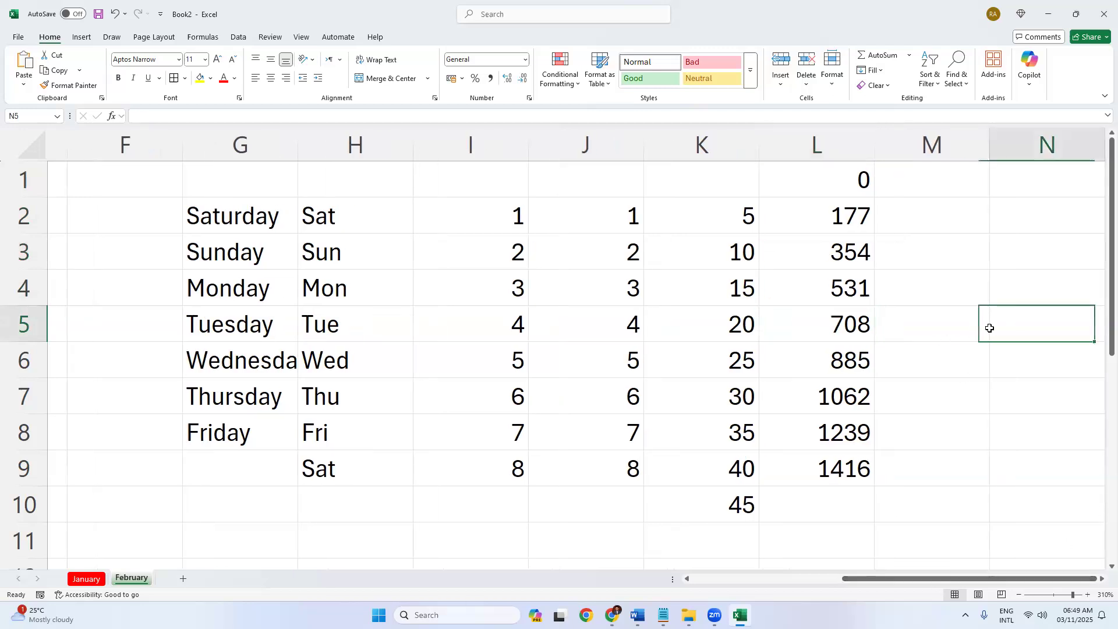
{"action": "type", "text": "497"}
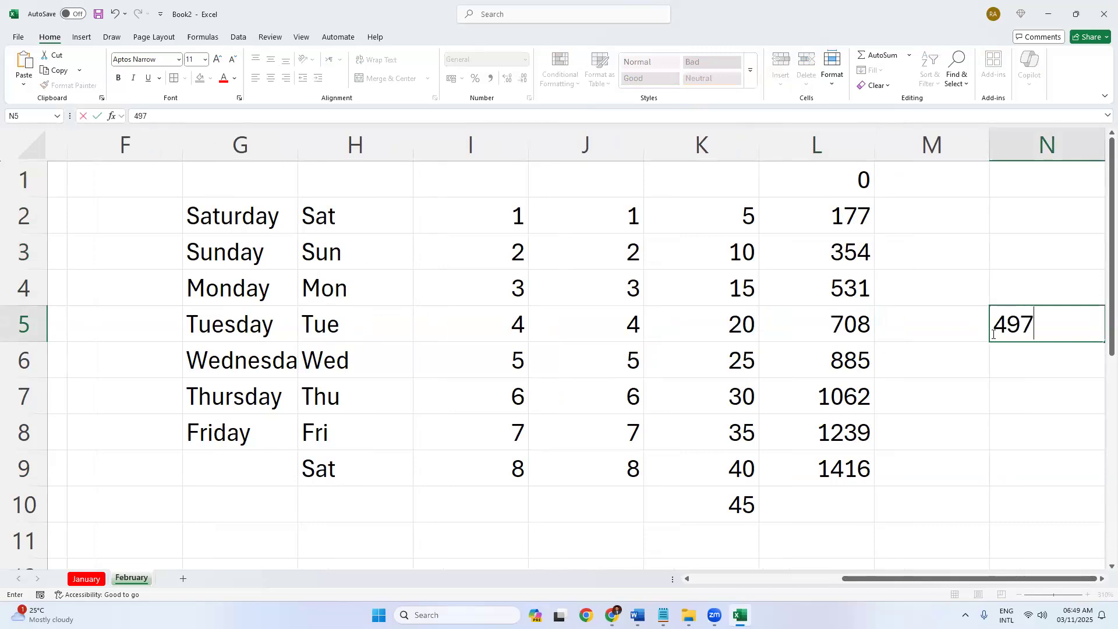
{"action": "key", "text": "Return"}
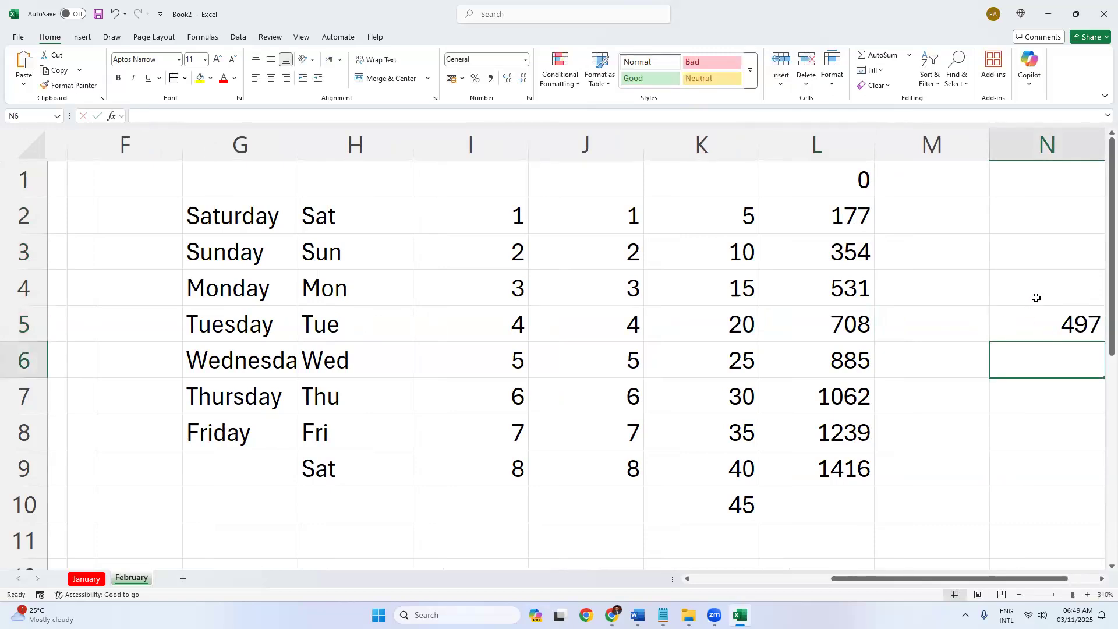
{"action": "left_click", "coordinate": [1037, 298]}
{"action": "type", "text": "09"}
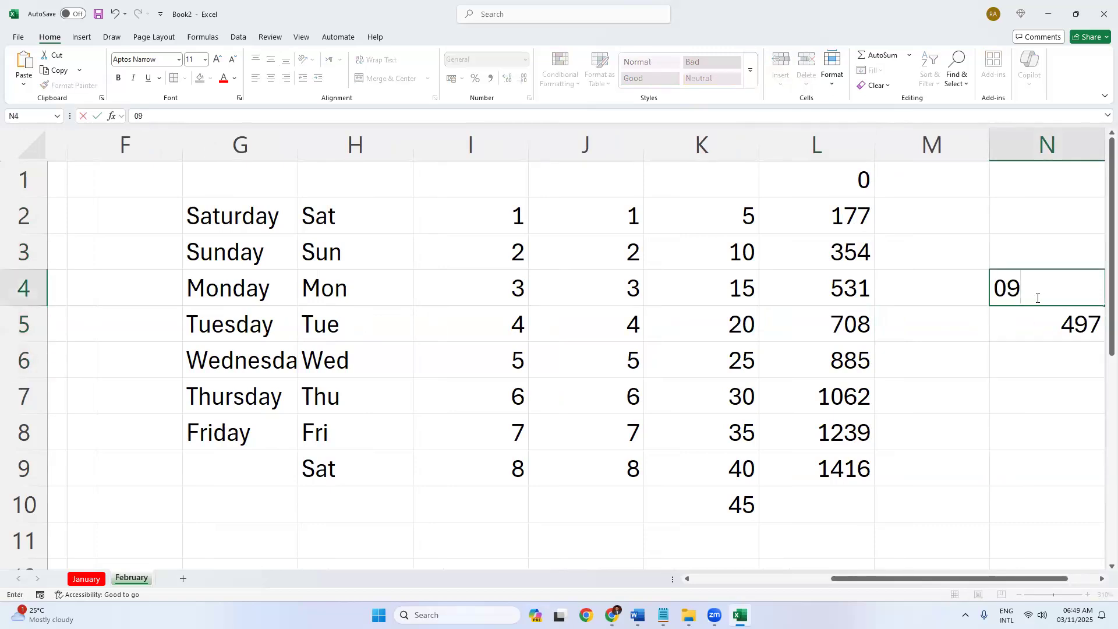
{"action": "key", "text": "Return"}
{"action": "left_click_drag", "start_coordinate": [1041, 287], "coordinate": [1049, 330]}
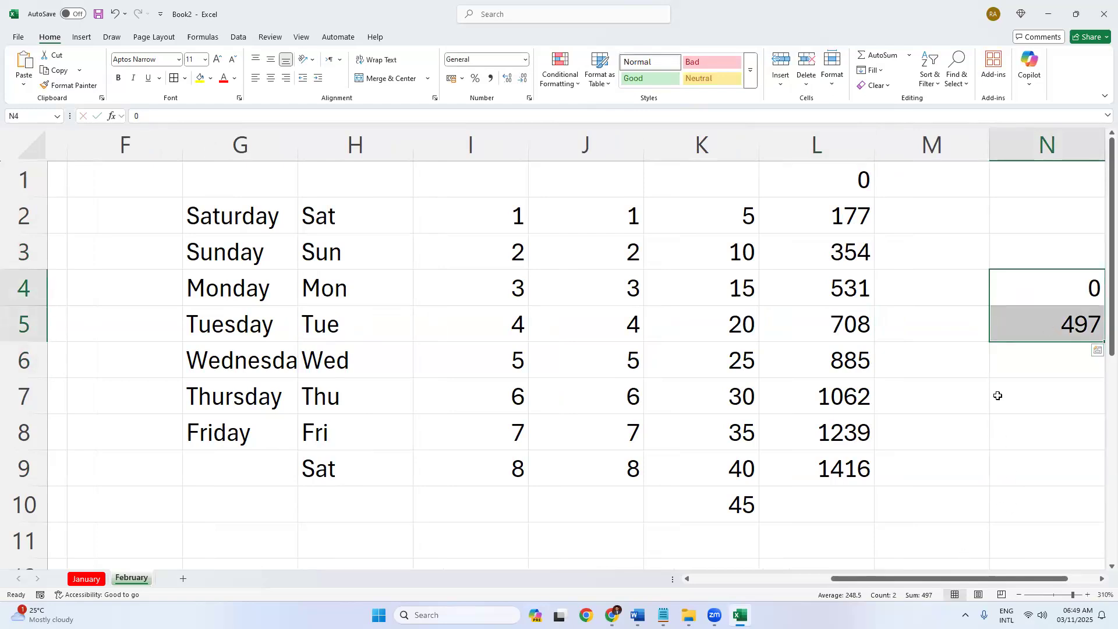
{"action": "key", "text": "Right"}
{"action": "key", "text": "Right"}
{"action": "left_click_drag", "start_coordinate": [804, 305], "coordinate": [874, 480]}
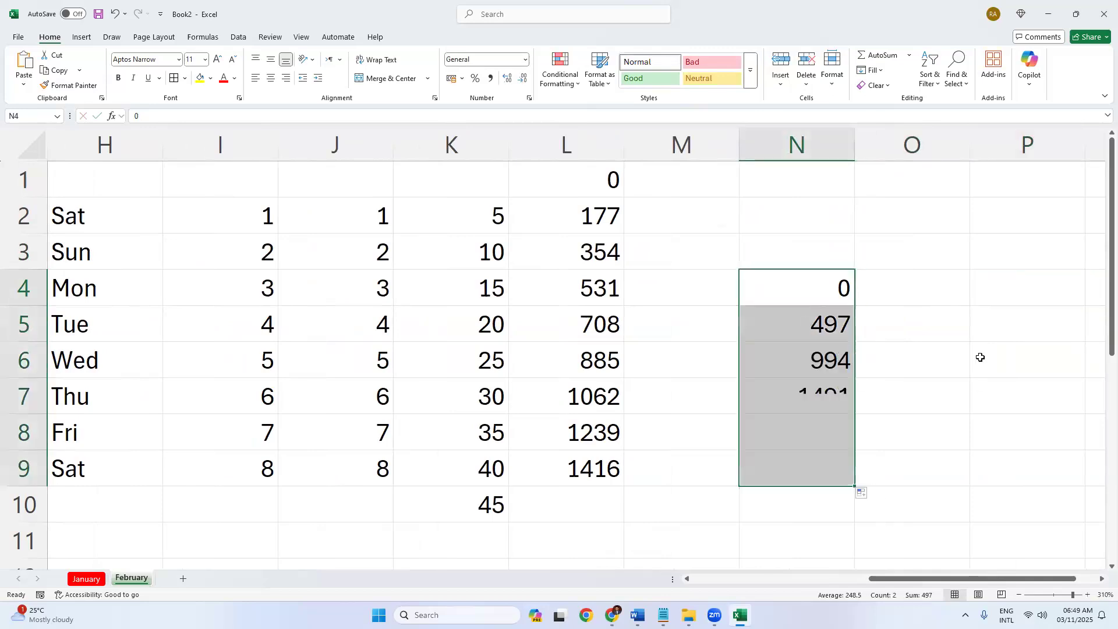
{"action": "left_click", "coordinate": [973, 353]}
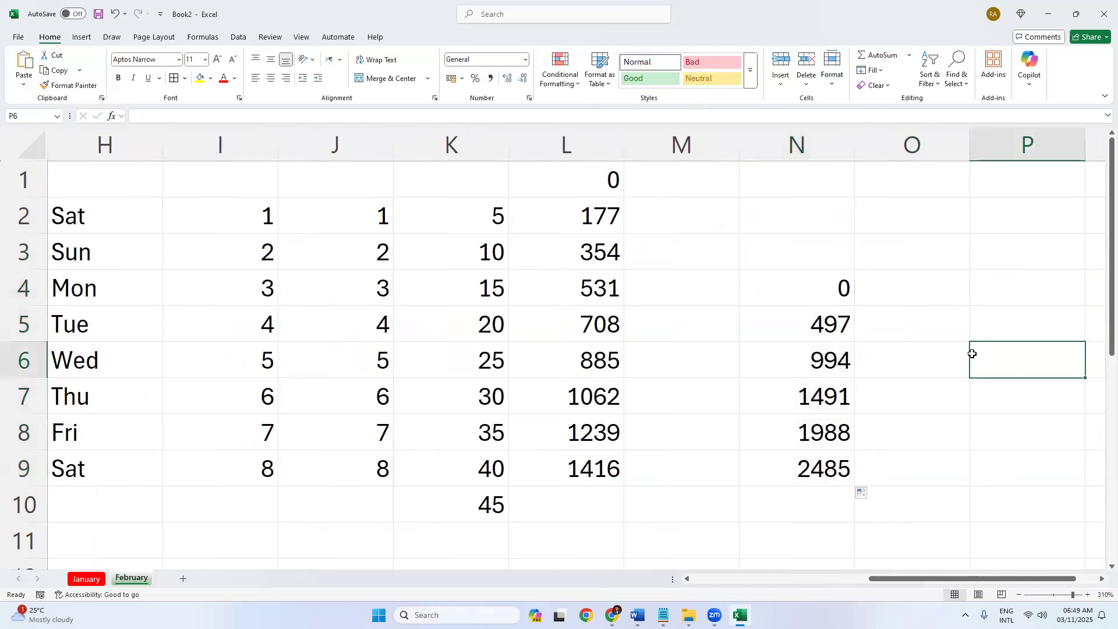
{"action": "left_click", "coordinate": [825, 337]}
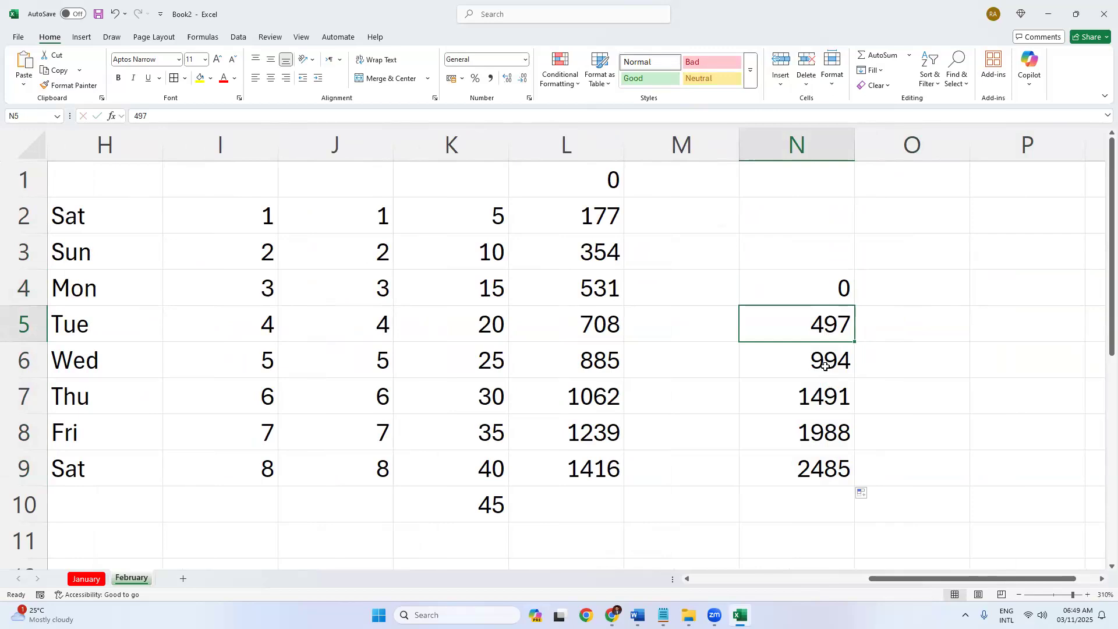
{"action": "left_click_drag", "start_coordinate": [822, 287], "coordinate": [821, 453]}
Clear the series in N4:N9 and empty the K1:L10 block.
{"action": "key", "text": "Delete"}
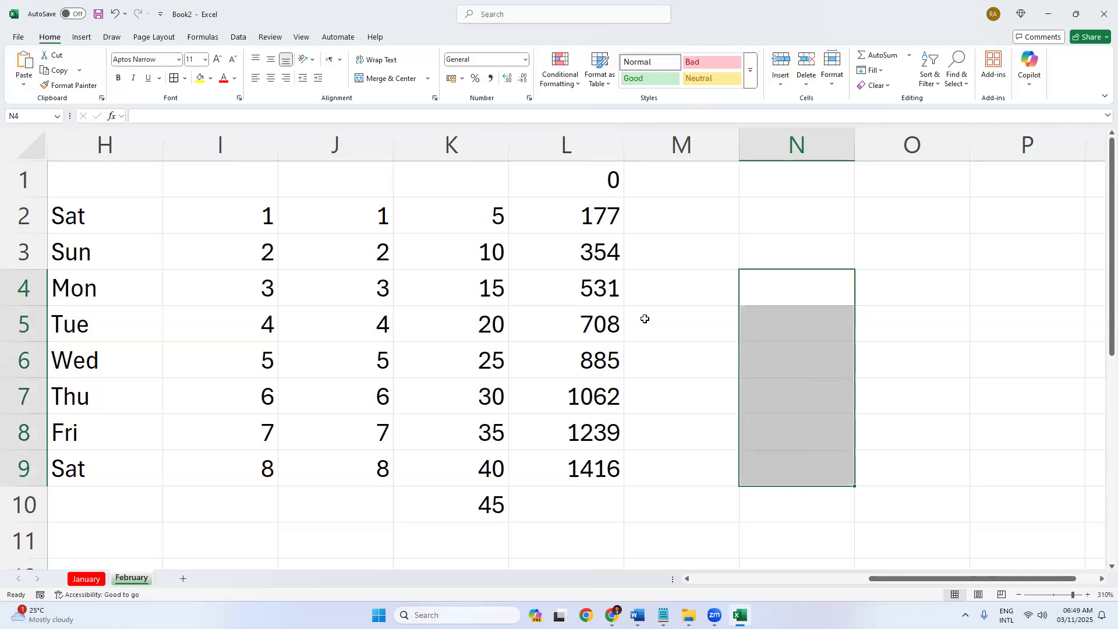
{"action": "left_click_drag", "start_coordinate": [444, 192], "coordinate": [571, 499]}
{"action": "type", "text": "\\"}
{"action": "key", "text": "Return"}
{"action": "key", "text": "Return"}
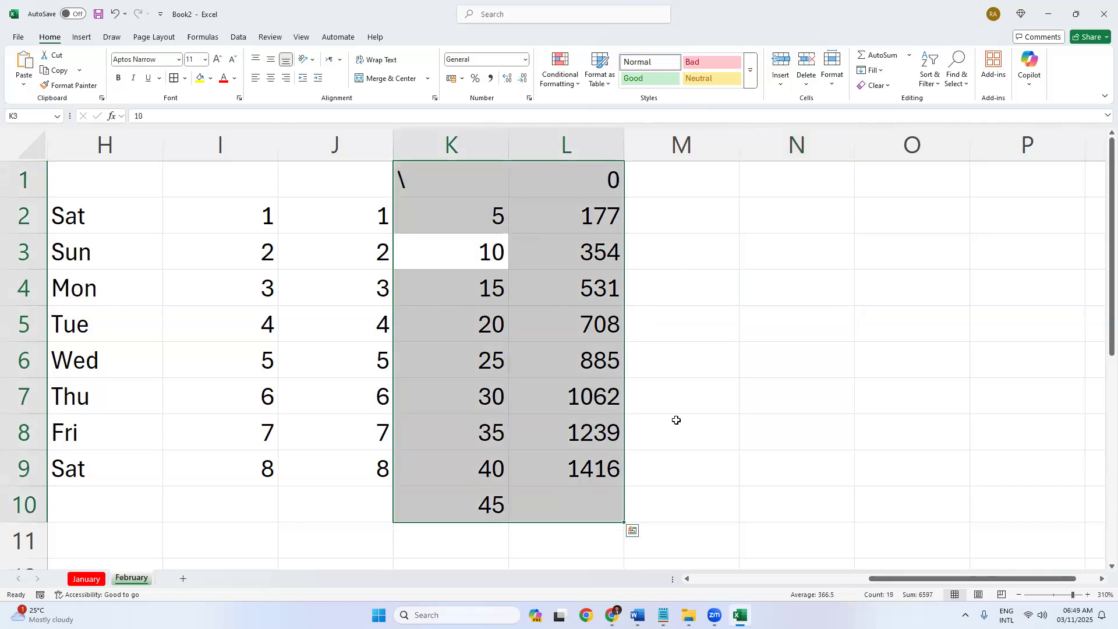
{"action": "key", "text": "Delete"}
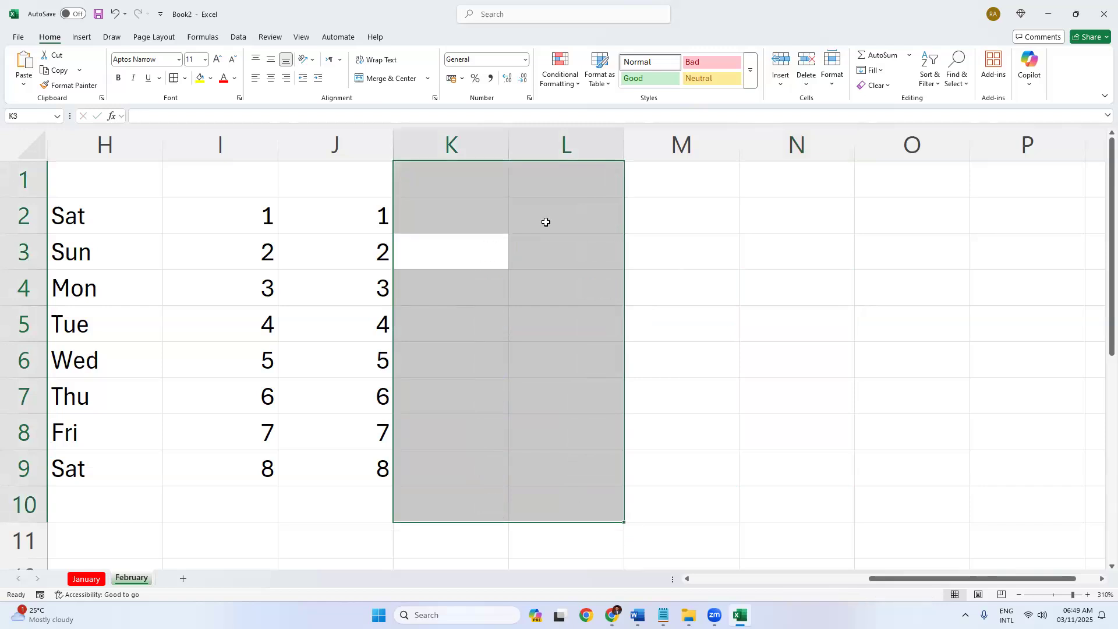
Type a first name in L2 and copy it down to L8.
{"action": "left_click", "coordinate": [579, 230]}
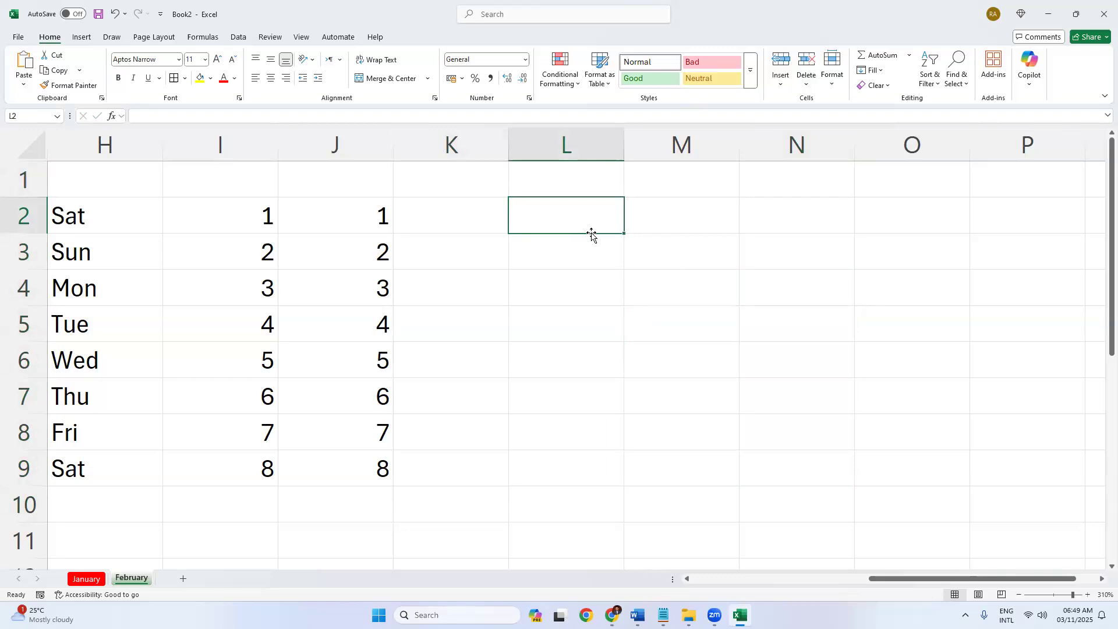
{"action": "type", "text": "Habib"}
{"action": "key", "text": "Return"}
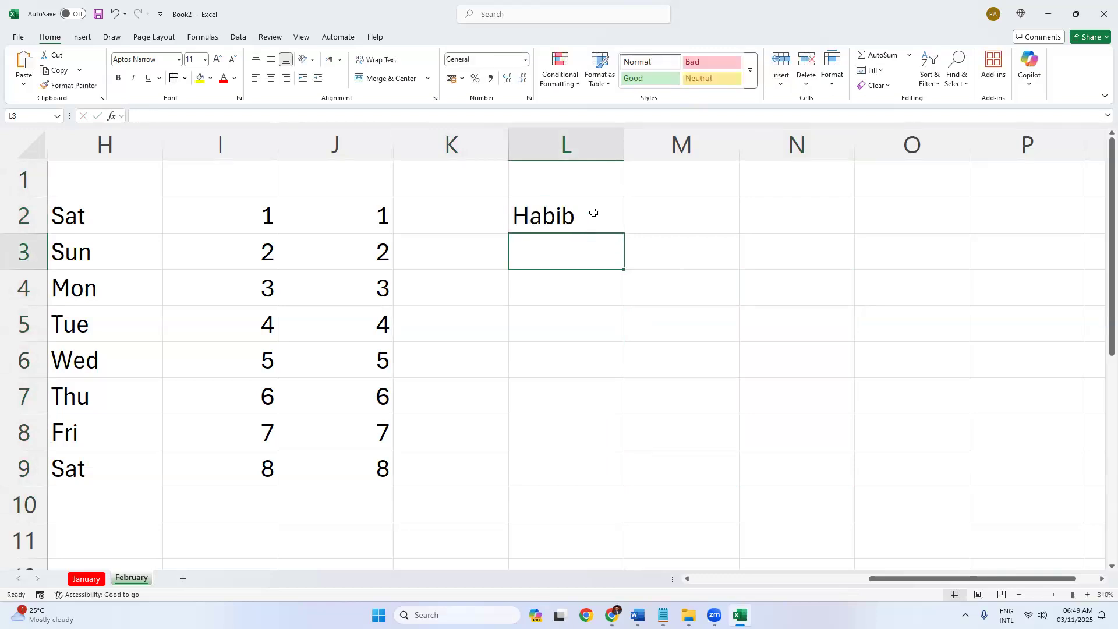
{"action": "left_click", "coordinate": [617, 223]}
{"action": "left_click_drag", "start_coordinate": [625, 257], "coordinate": [626, 438]}
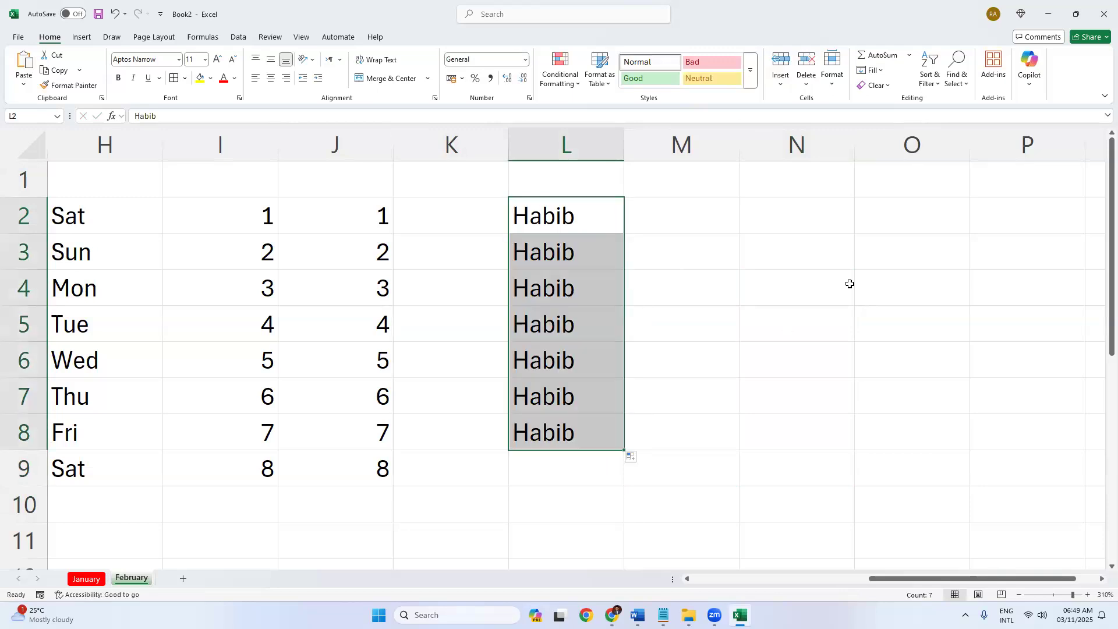
{"action": "left_click", "coordinate": [729, 234]}
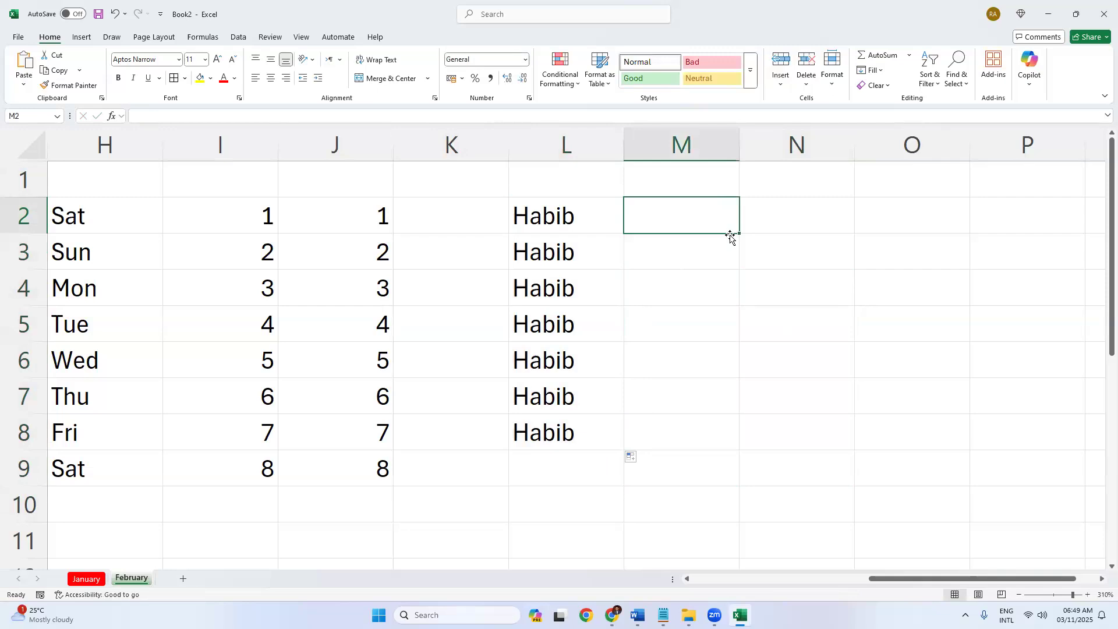
{"action": "type", "text": "Sakib"}
{"action": "key", "text": "Return"}
{"action": "type", "text": "Habib"}
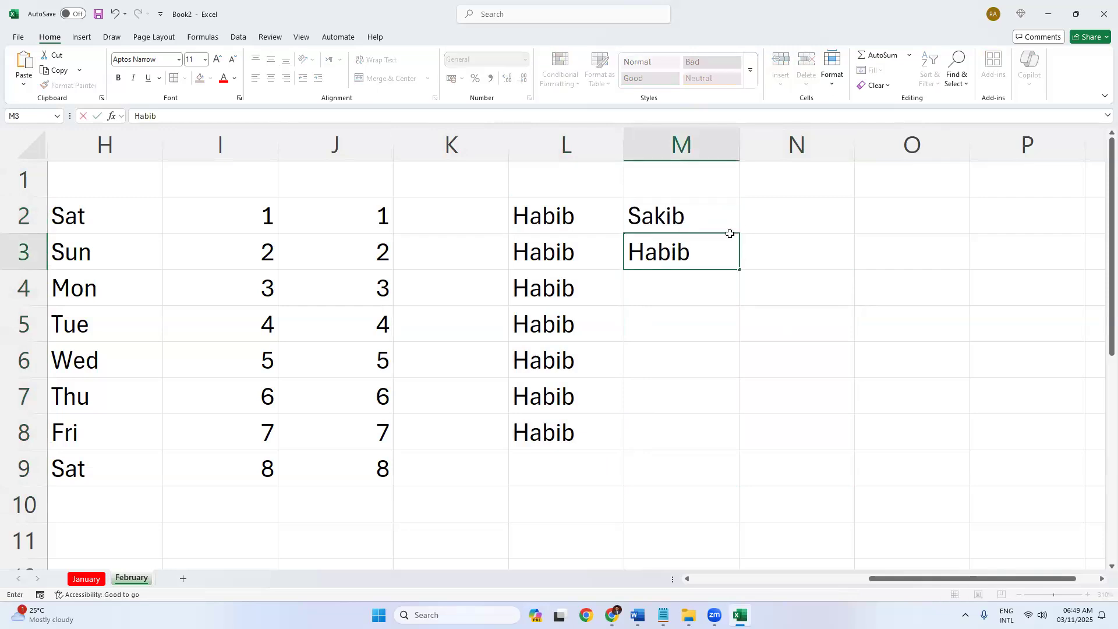
{"action": "key", "text": "Return"}
{"action": "left_click_drag", "start_coordinate": [719, 228], "coordinate": [771, 466]}
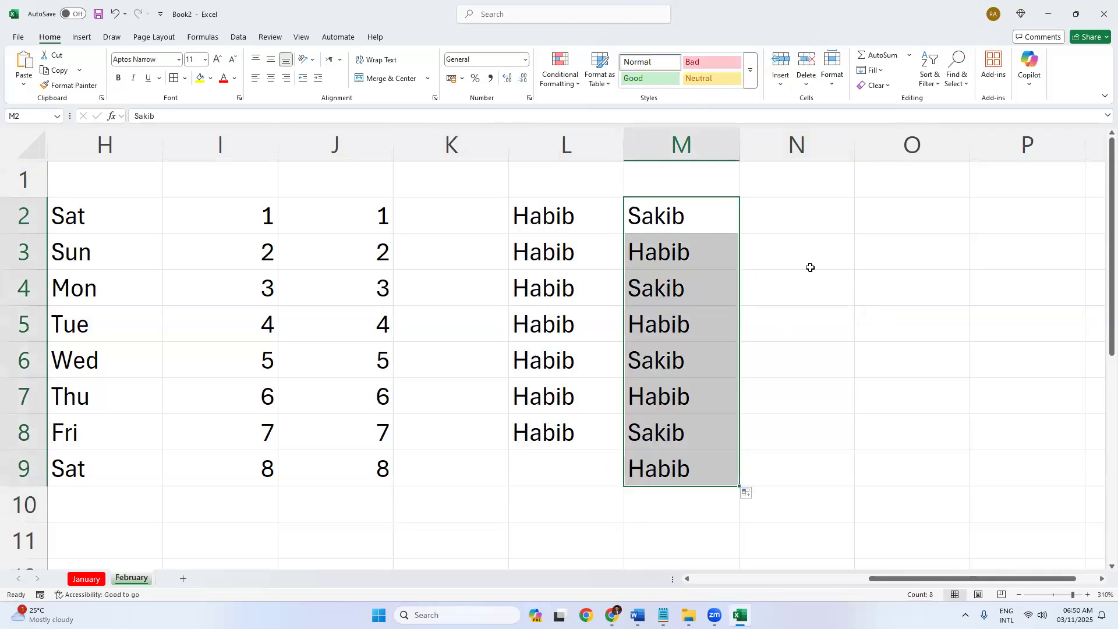
{"action": "left_click", "coordinate": [810, 267]}
{"action": "left_click", "coordinate": [657, 217]}
{"action": "key", "text": "Down"}
{"action": "key", "text": "Down"}
{"action": "key", "text": "Down"}
{"action": "key", "text": "Down"}
{"action": "key", "text": "Down"}
{"action": "key", "text": "Down"}
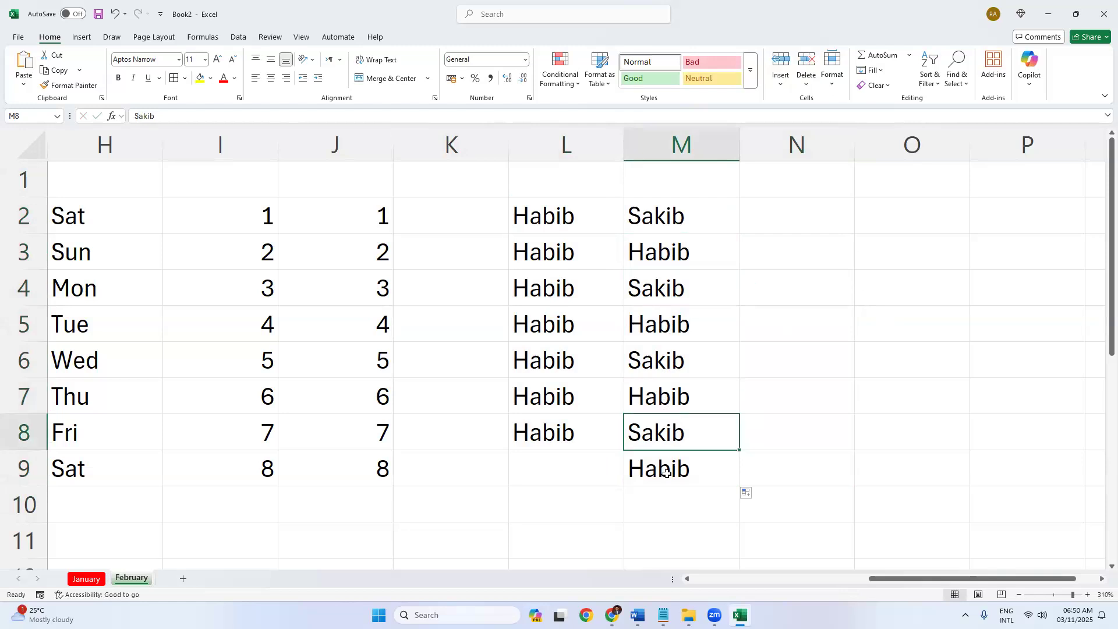
{"action": "key", "text": "Down"}
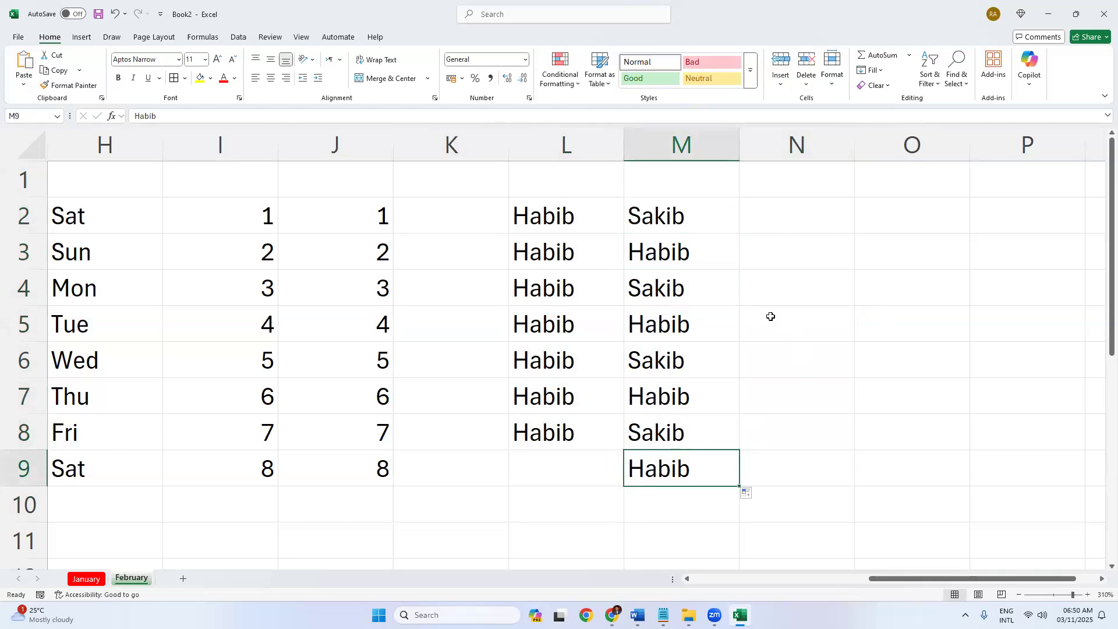
Review the month, day and number lists, then fill the 8 in I9 down through I13.
{"action": "scroll", "coordinate": [773, 317], "scroll_direction": "down", "scroll_amount": 5}
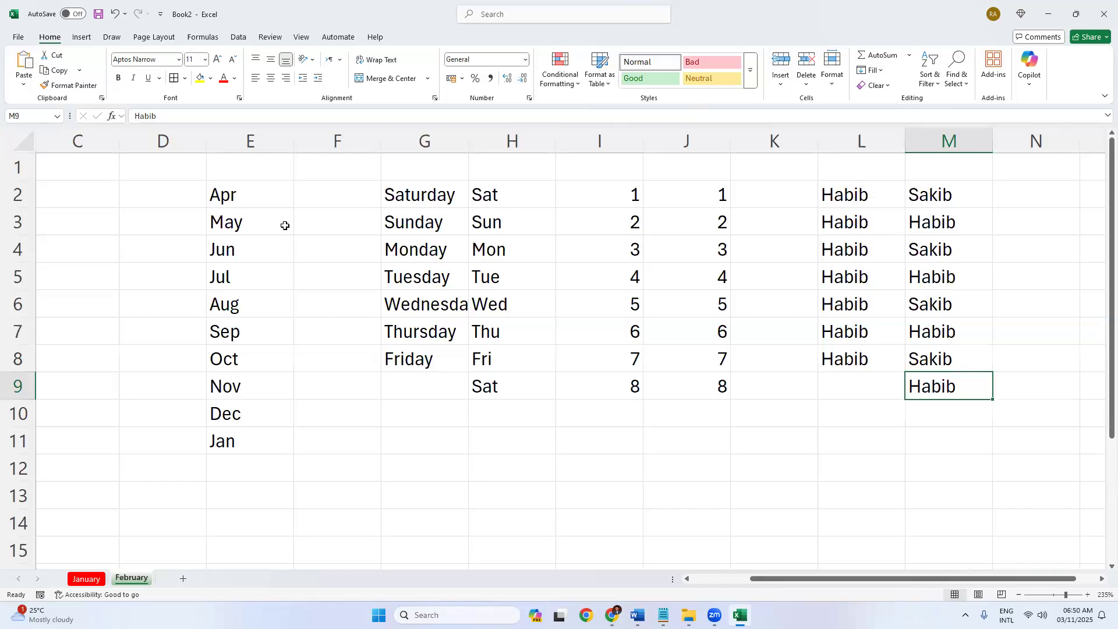
{"action": "left_click_drag", "start_coordinate": [252, 194], "coordinate": [247, 357]}
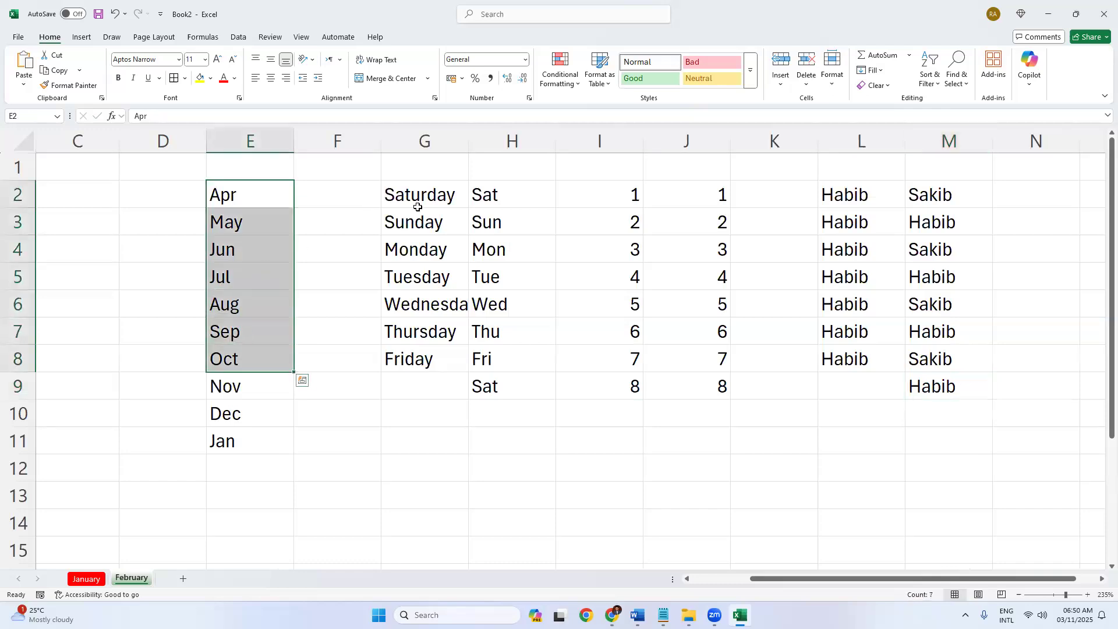
{"action": "left_click_drag", "start_coordinate": [495, 196], "coordinate": [502, 382]}
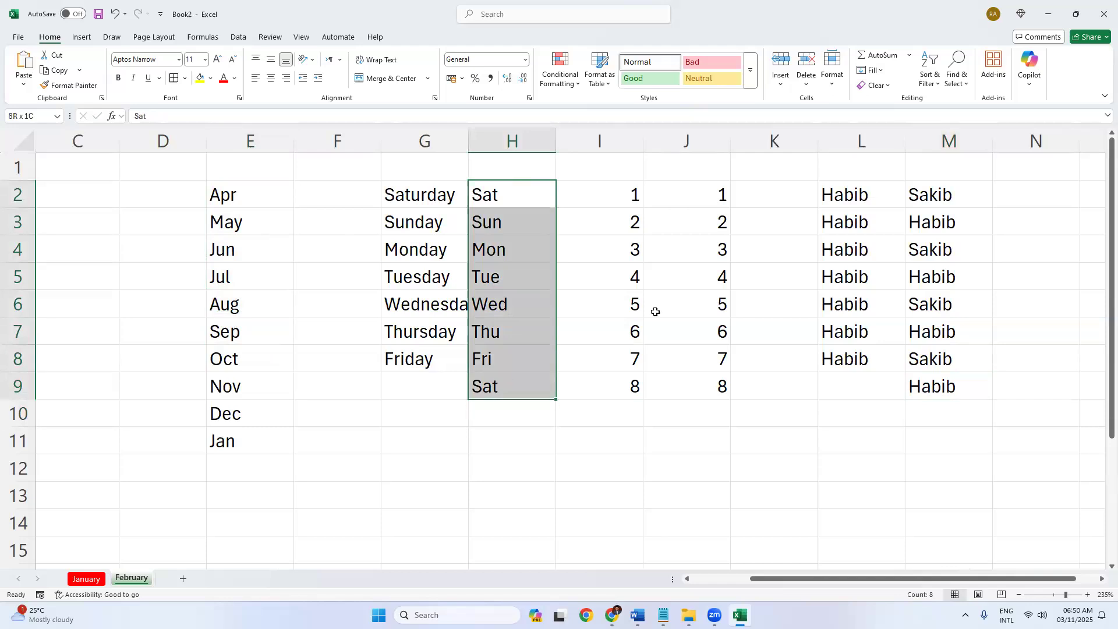
{"action": "left_click", "coordinate": [626, 203]}
{"action": "left_click_drag", "start_coordinate": [626, 203], "coordinate": [696, 415]}
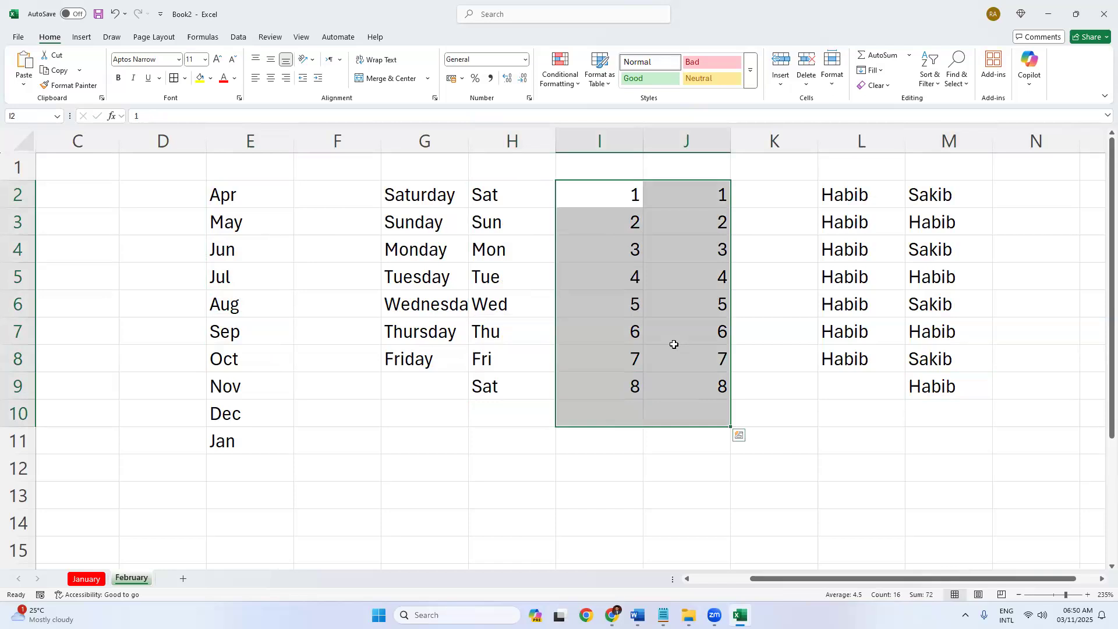
{"action": "left_click", "coordinate": [610, 392]}
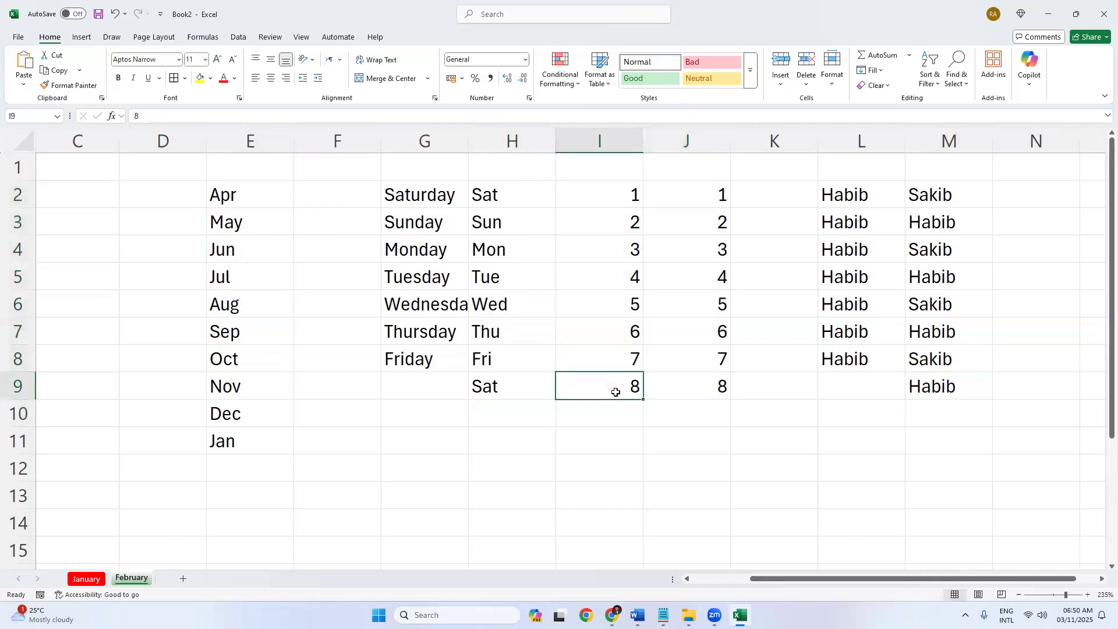
{"action": "left_click_drag", "start_coordinate": [643, 402], "coordinate": [645, 505]}
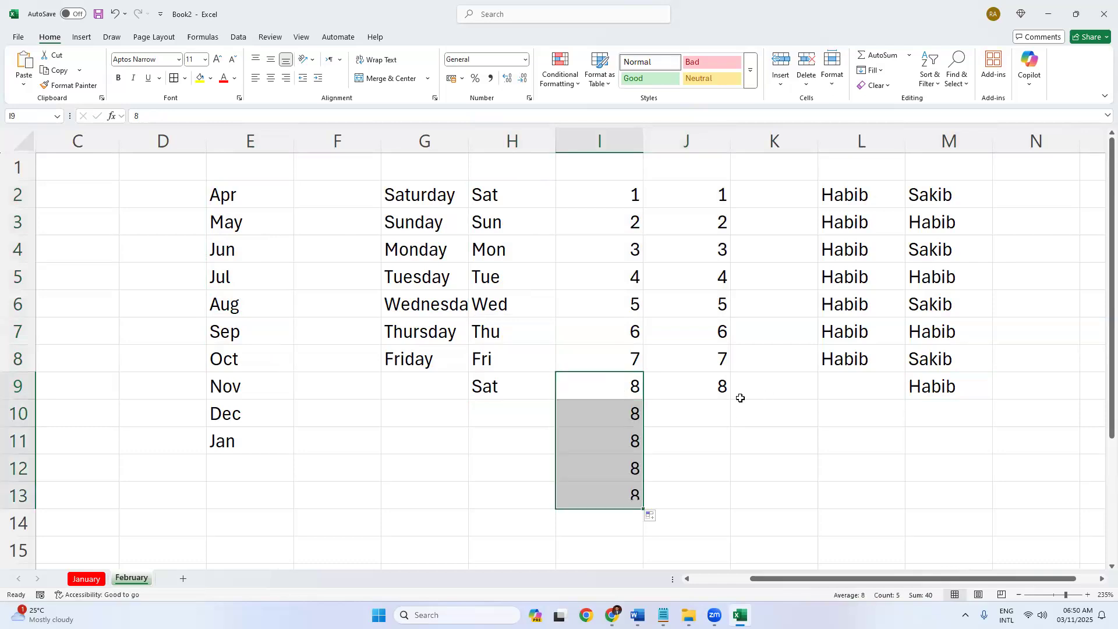
{"action": "left_click", "coordinate": [708, 385]}
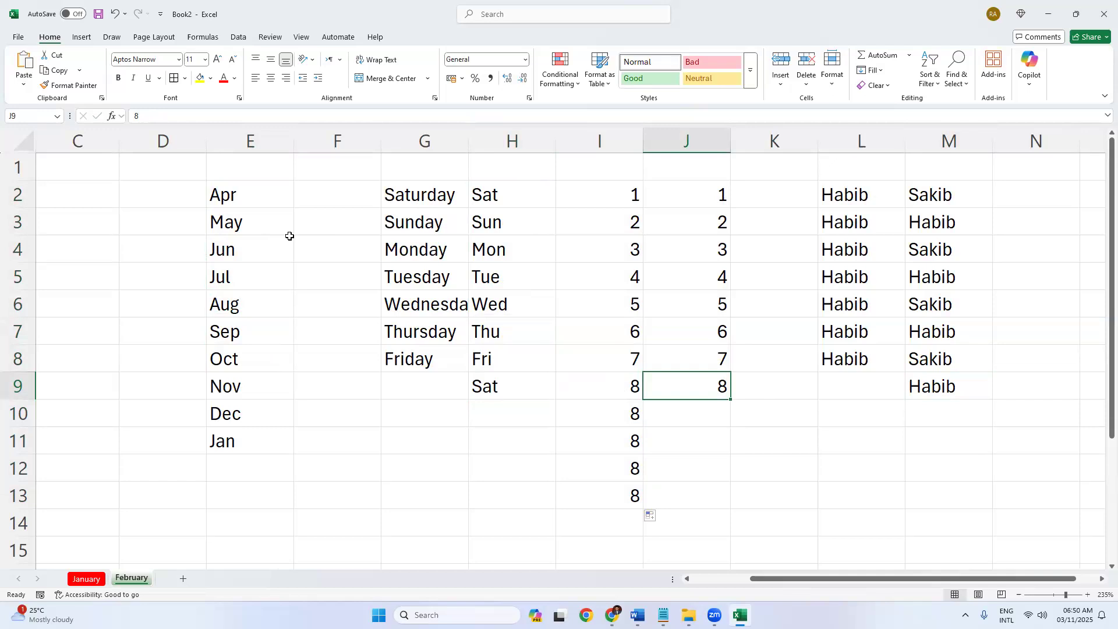
Clear the days-and-numbers block, the column E months list, and the two name columns.
{"action": "key", "text": "ctrl+a"}
{"action": "key", "text": "Delete"}
{"action": "left_click", "coordinate": [225, 273]}
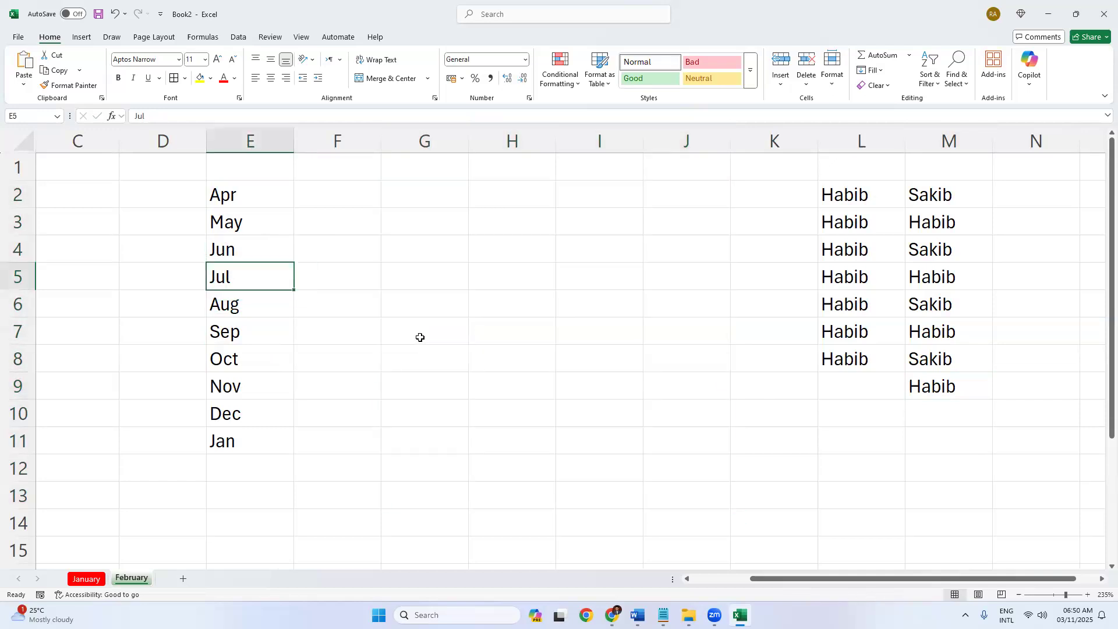
{"action": "key", "text": "ctrl+a"}
{"action": "key", "text": "Delete"}
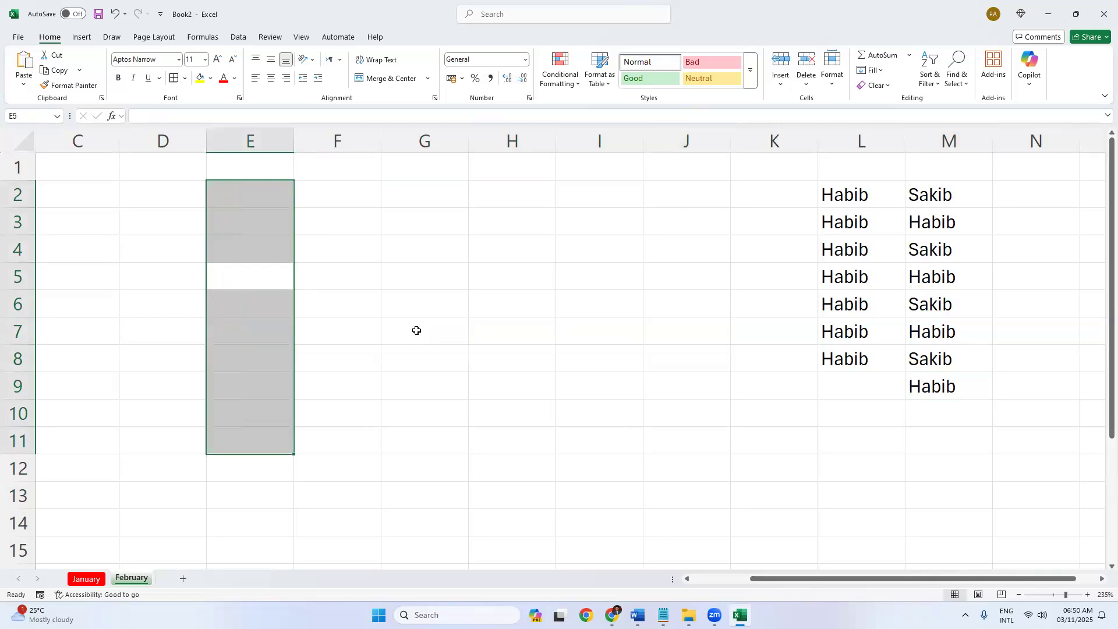
{"action": "left_click_drag", "start_coordinate": [758, 167], "coordinate": [975, 441]}
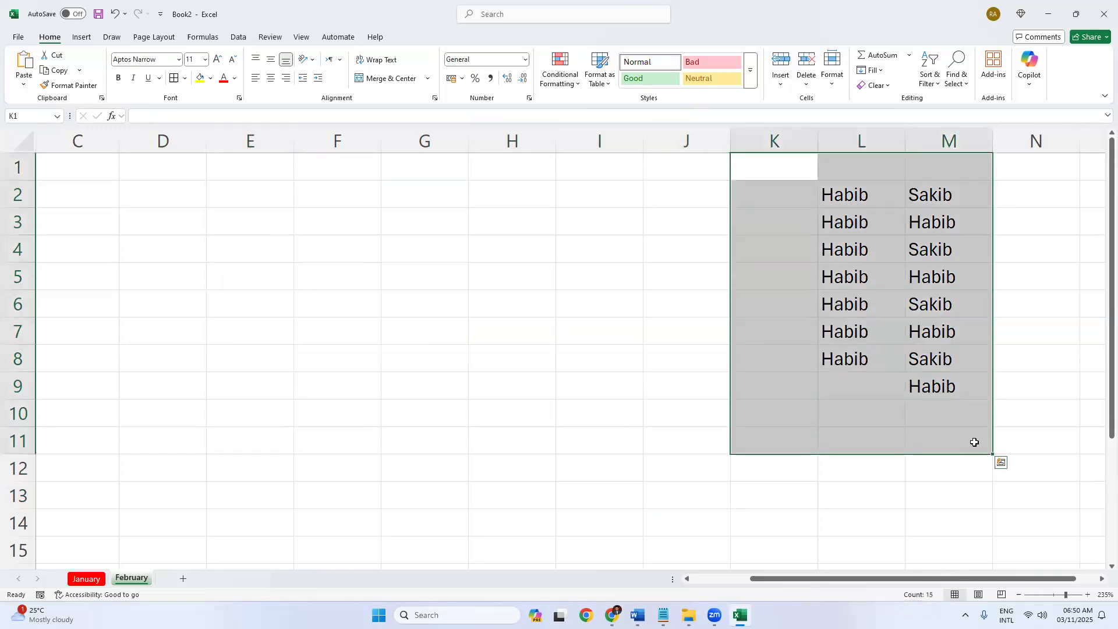
{"action": "key", "text": "Delete"}
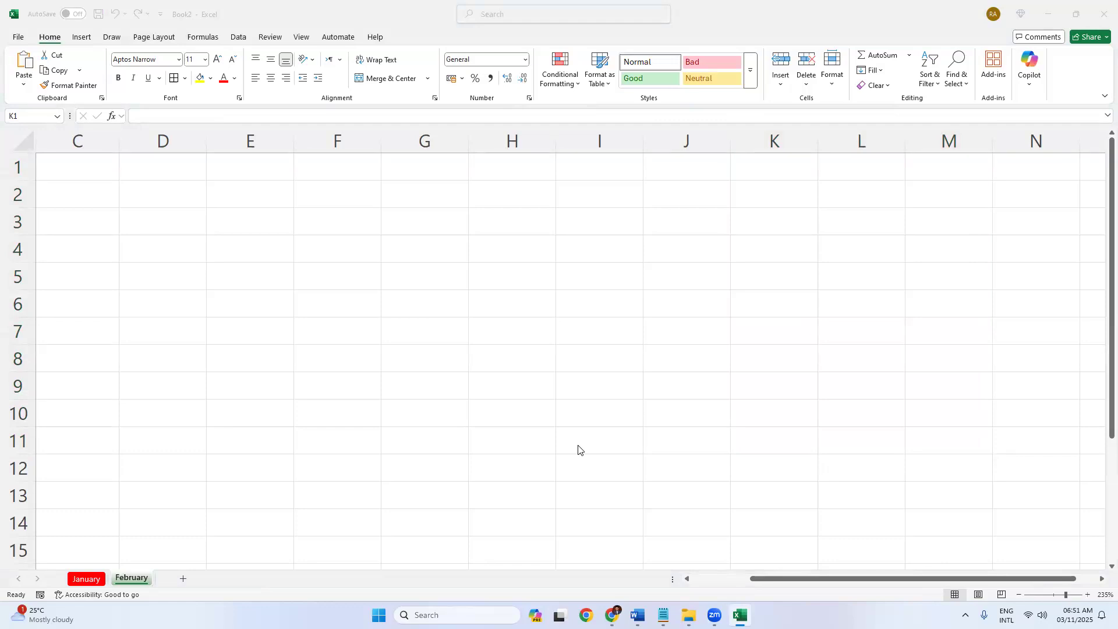
{"action": "left_click", "coordinate": [87, 579]}
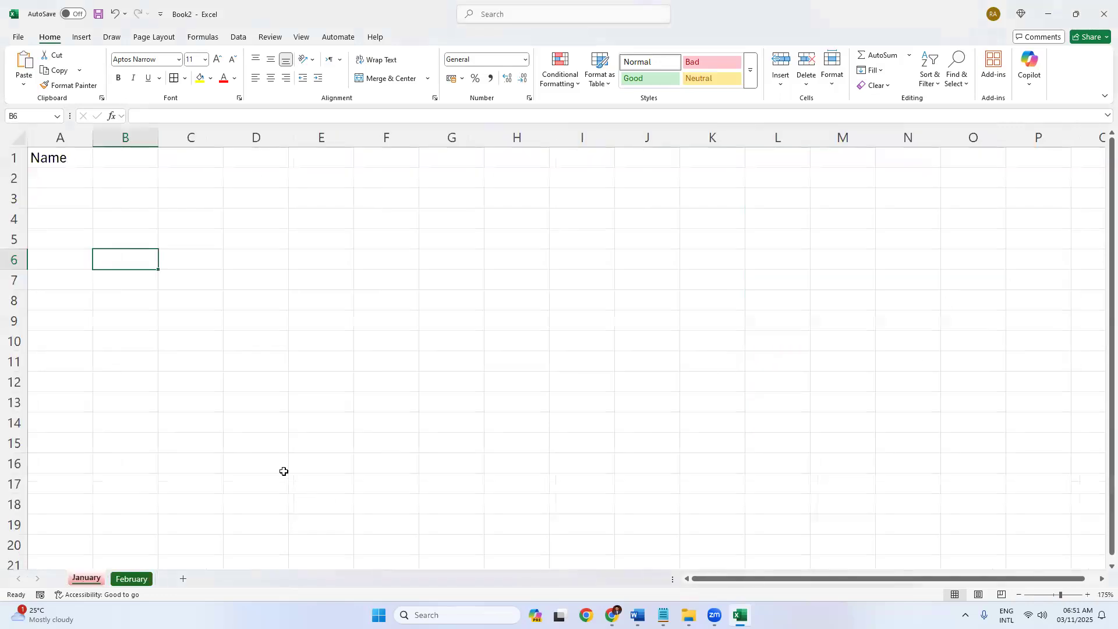
{"action": "left_click", "coordinate": [133, 580]}
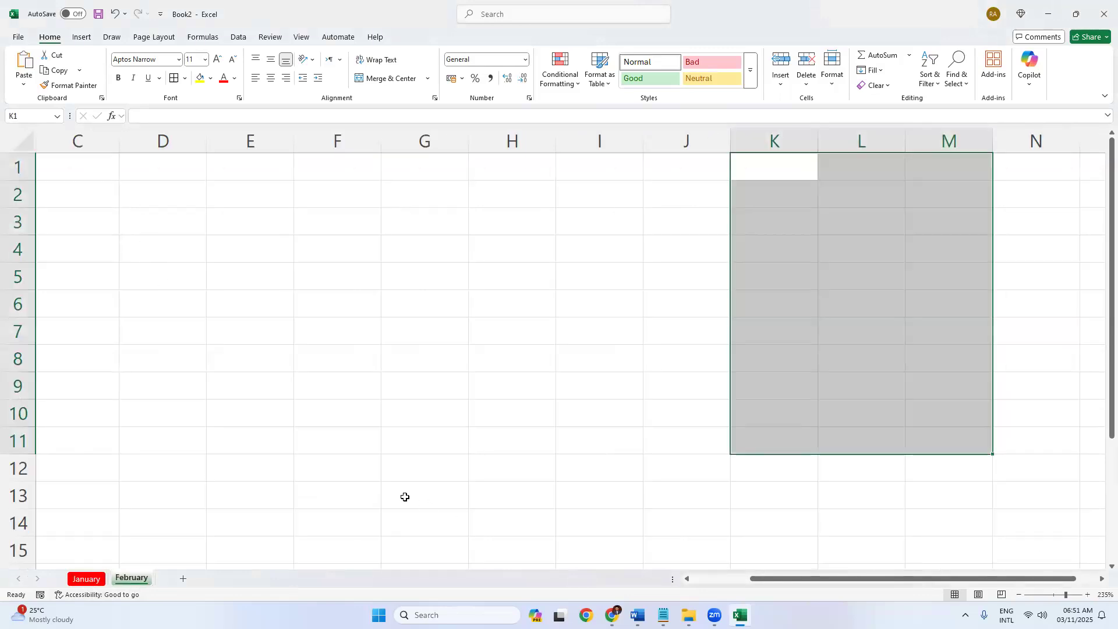
{"action": "left_click", "coordinate": [359, 468]}
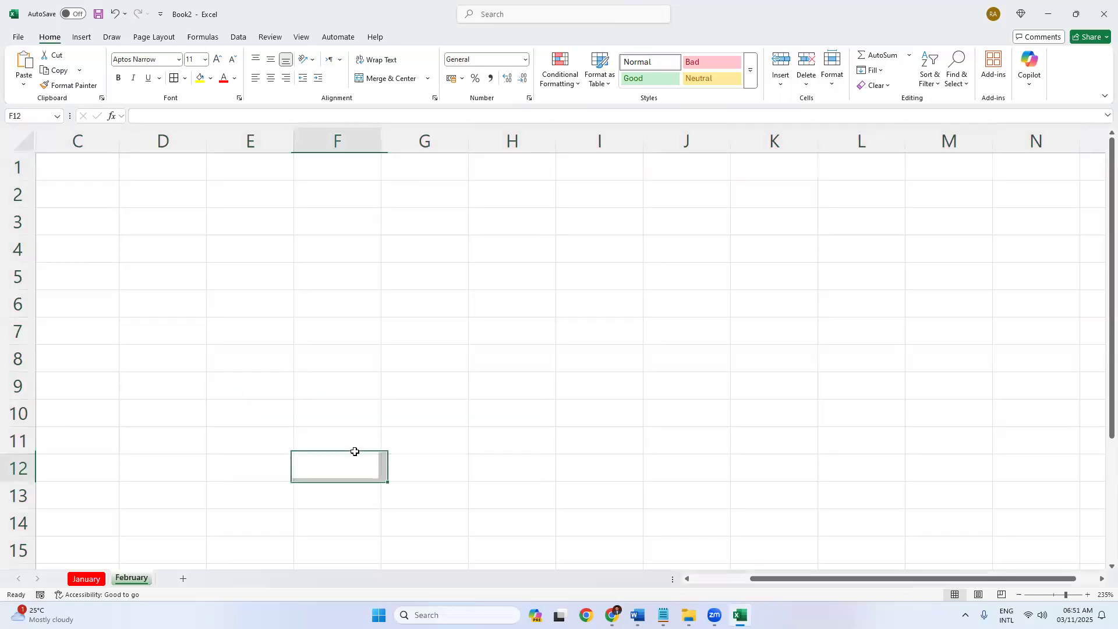
{"action": "left_click", "coordinate": [335, 406]}
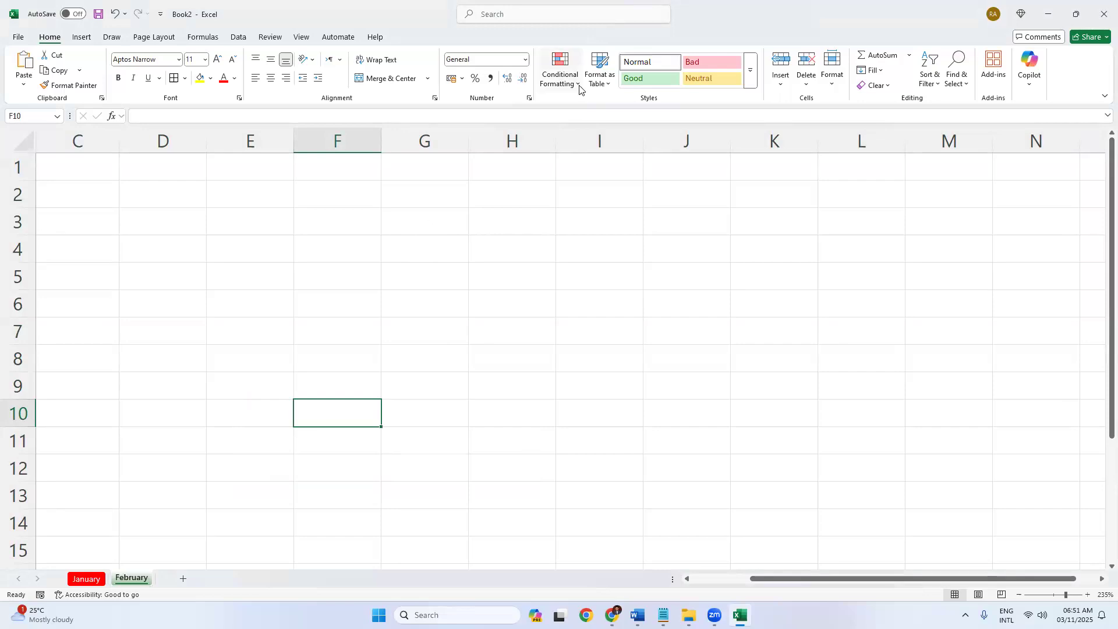
{"action": "left_click", "coordinate": [493, 432]}
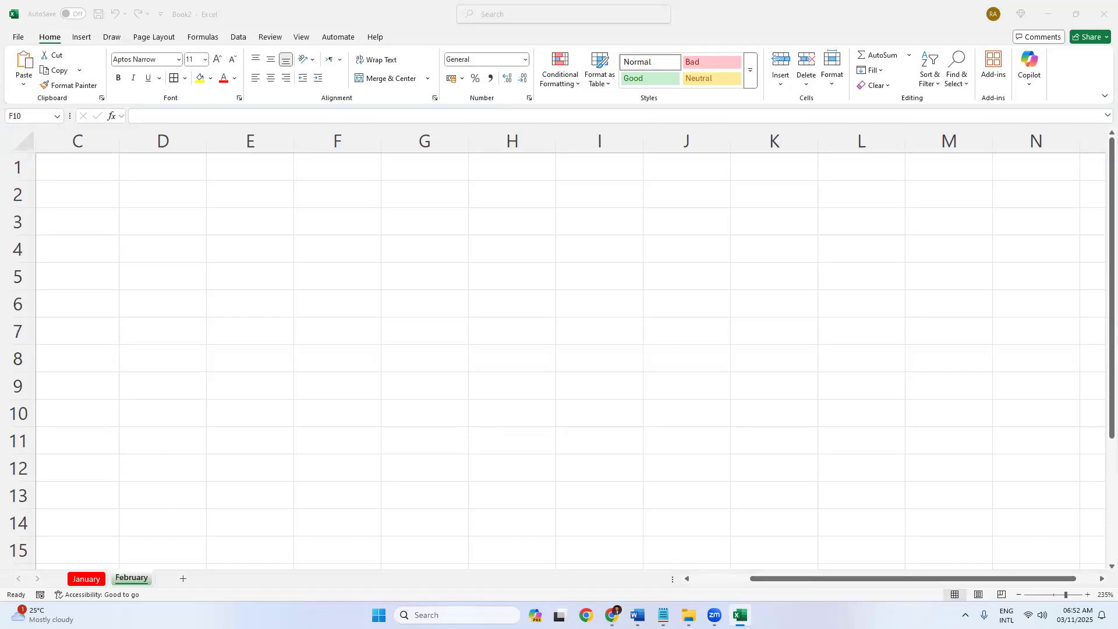
Search 'bangla typing speed test' in a new Chrome tab and open the 10FastFingers Bengali test.
{"action": "key", "text": "alt+Tab"}
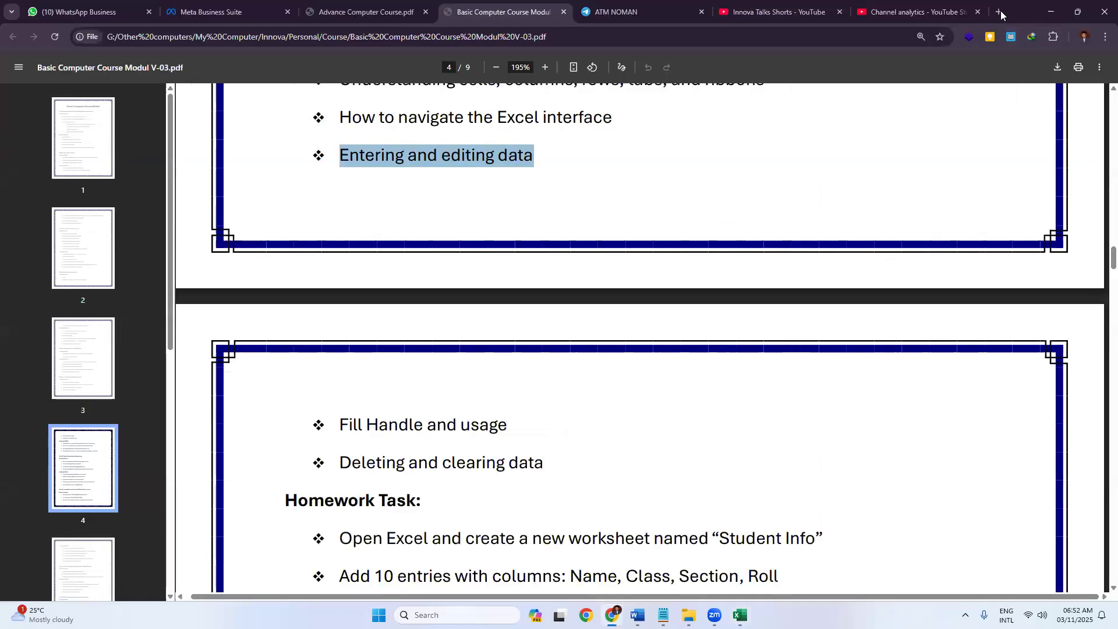
{"action": "left_click", "coordinate": [1000, 12]}
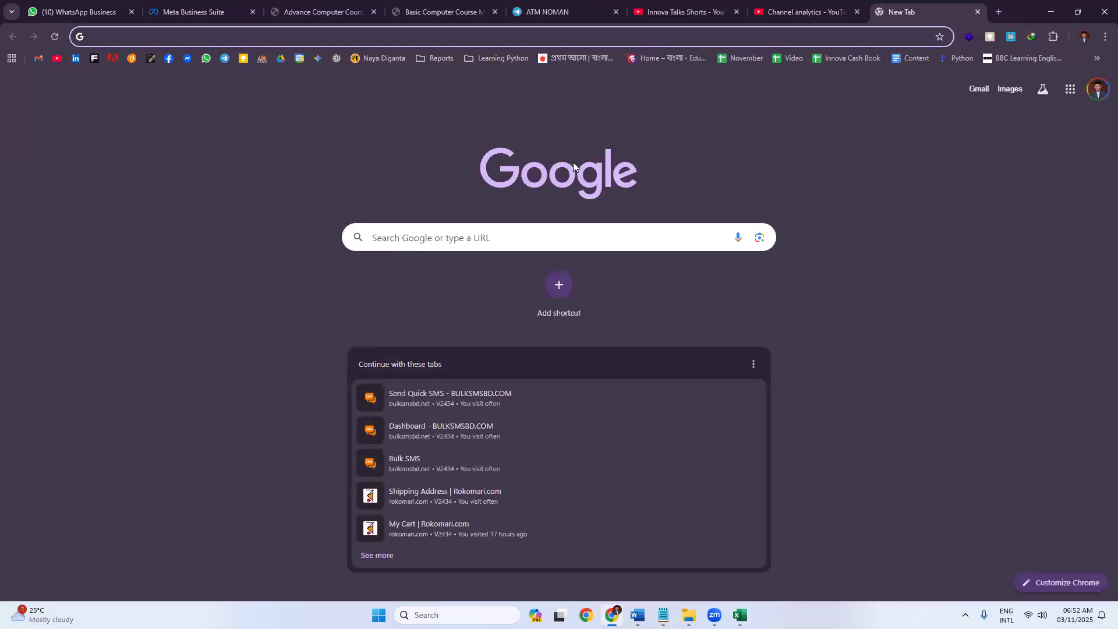
{"action": "type", "text": "bangla"}
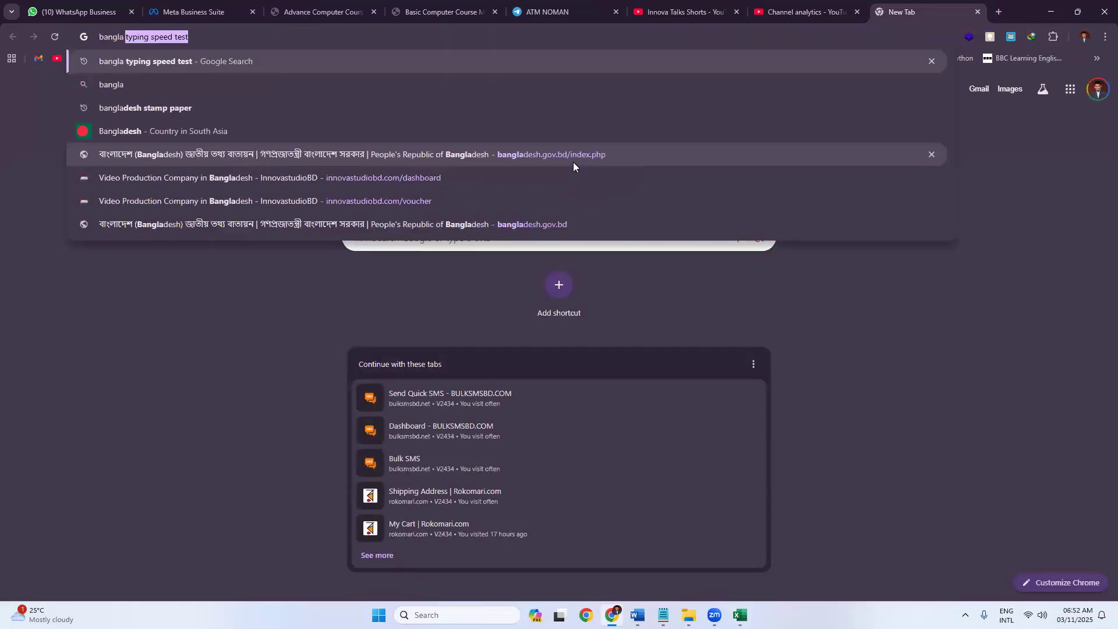
{"action": "key", "text": "Return"}
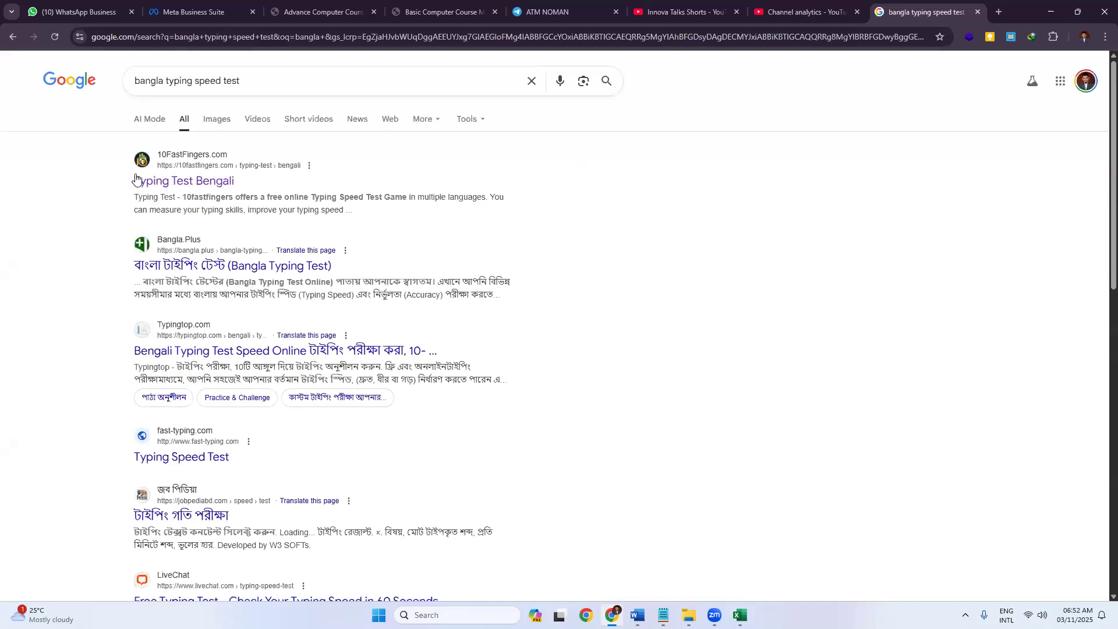
{"action": "left_click", "coordinate": [897, 16]}
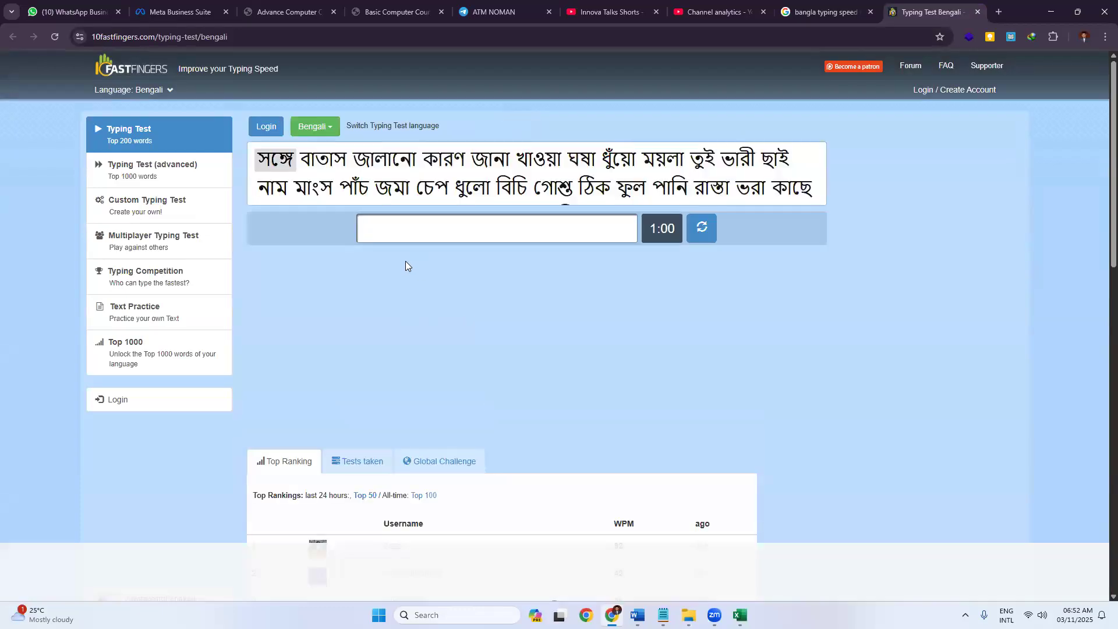
Type the first line of Bengali test words, from সঙ্গে through ভারী, fixing early typos.
{"action": "left_click", "coordinate": [661, 233]}
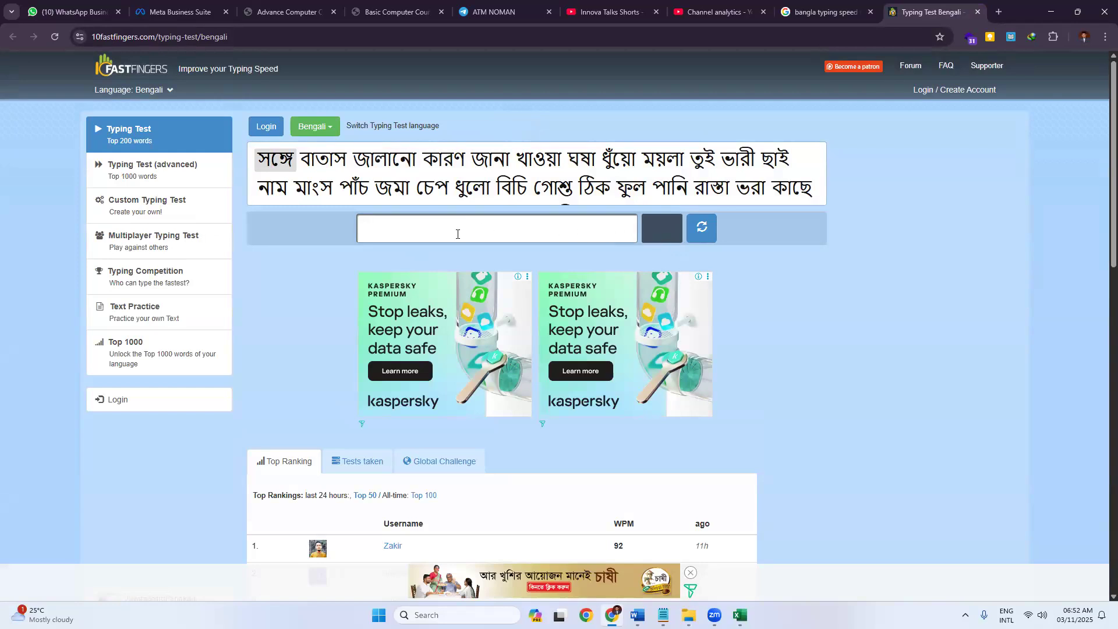
{"action": "type", "text": "n"}
{"action": "key", "text": "BackSpace"}
{"action": "type", "text": "সঙ"}
{"action": "key", "text": "BackSpace"}
{"action": "type", "text": "ঙ্গে বাতাস জালা"}
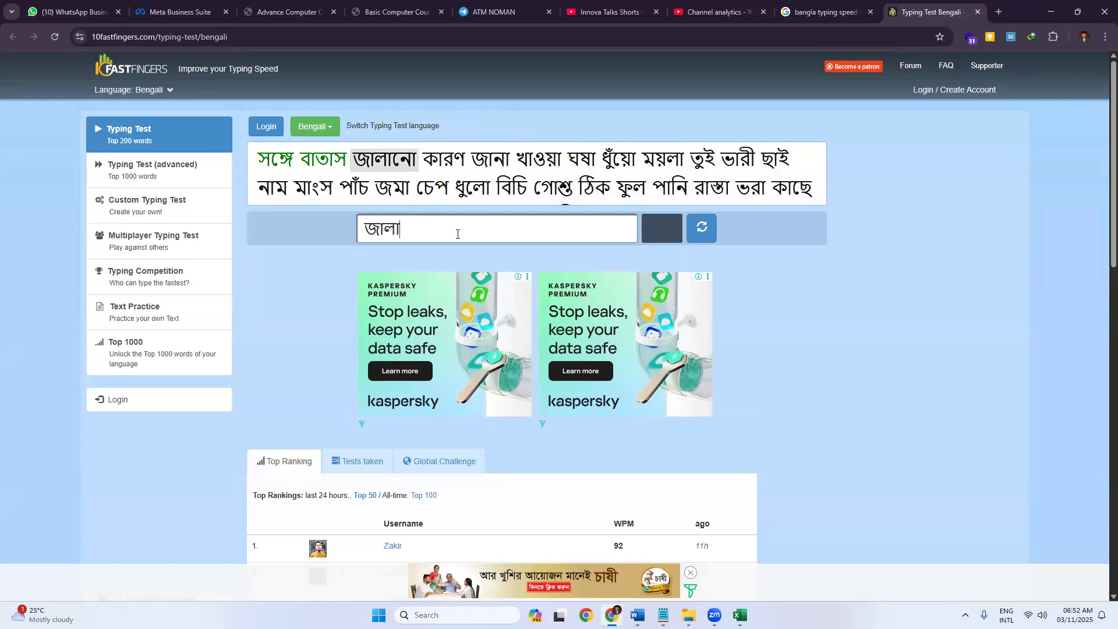
{"action": "type", "text": "নো কারণ "}
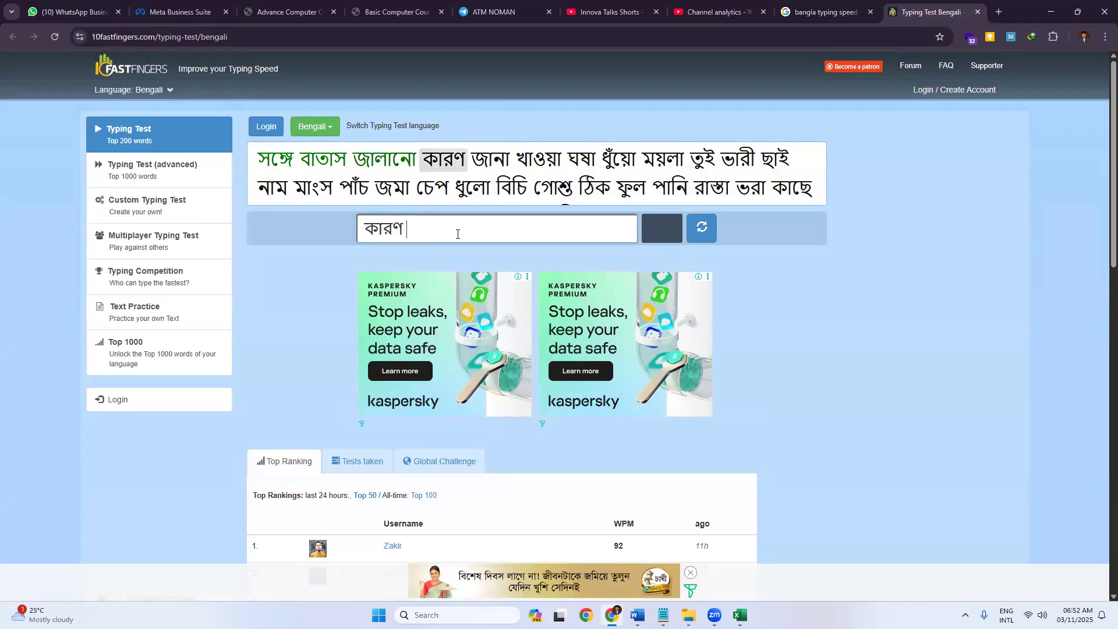
{"action": "type", "text": "জানা খাও"}
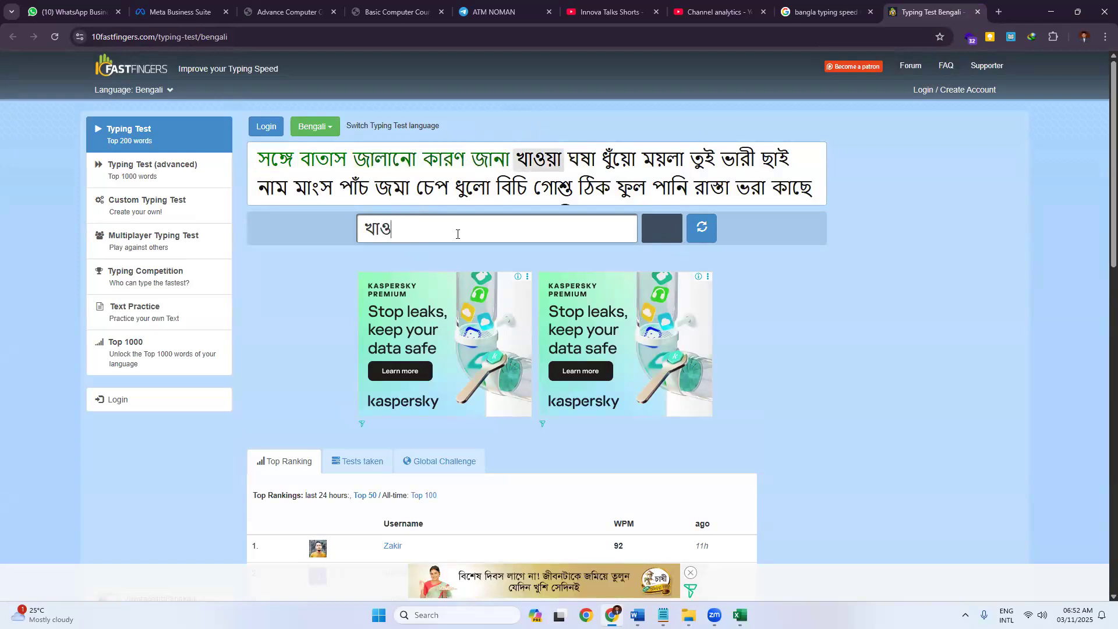
{"action": "type", "text": "য় ঘ"}
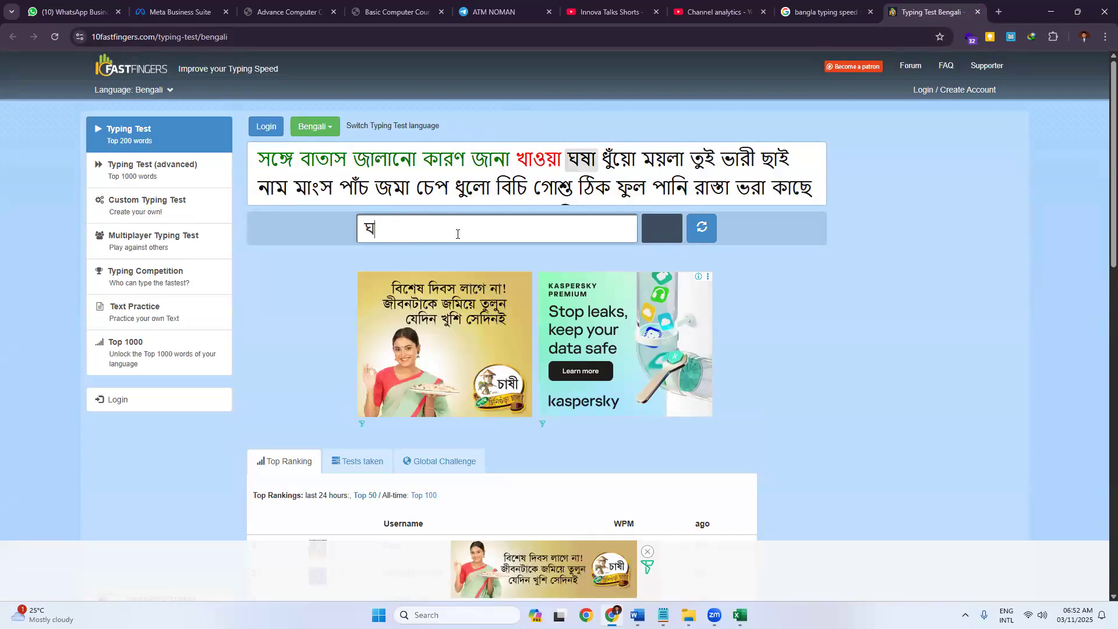
{"action": "type", "text": "ষা ধুঁ"}
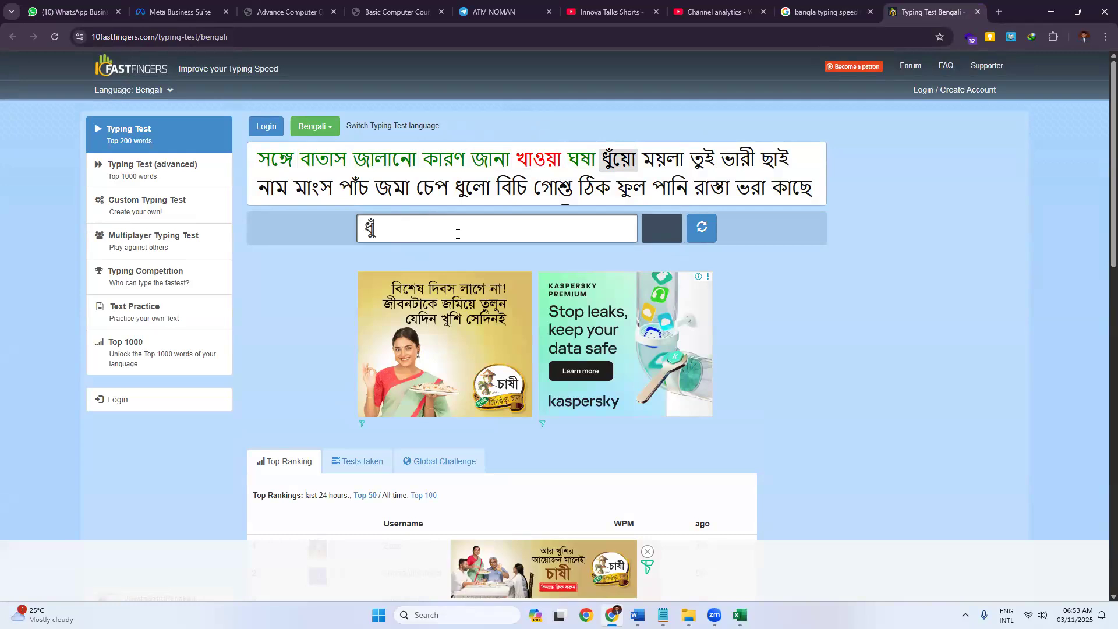
{"action": "type", "text": "য়ো ময়লা ত"}
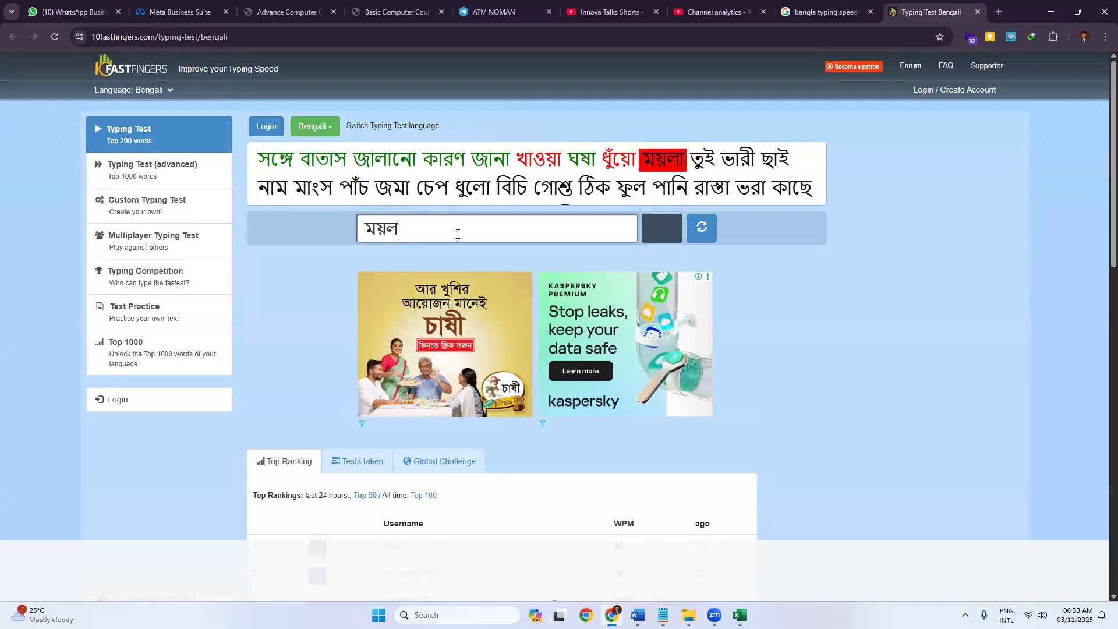
{"action": "type", "text": "ুই ভারী"}
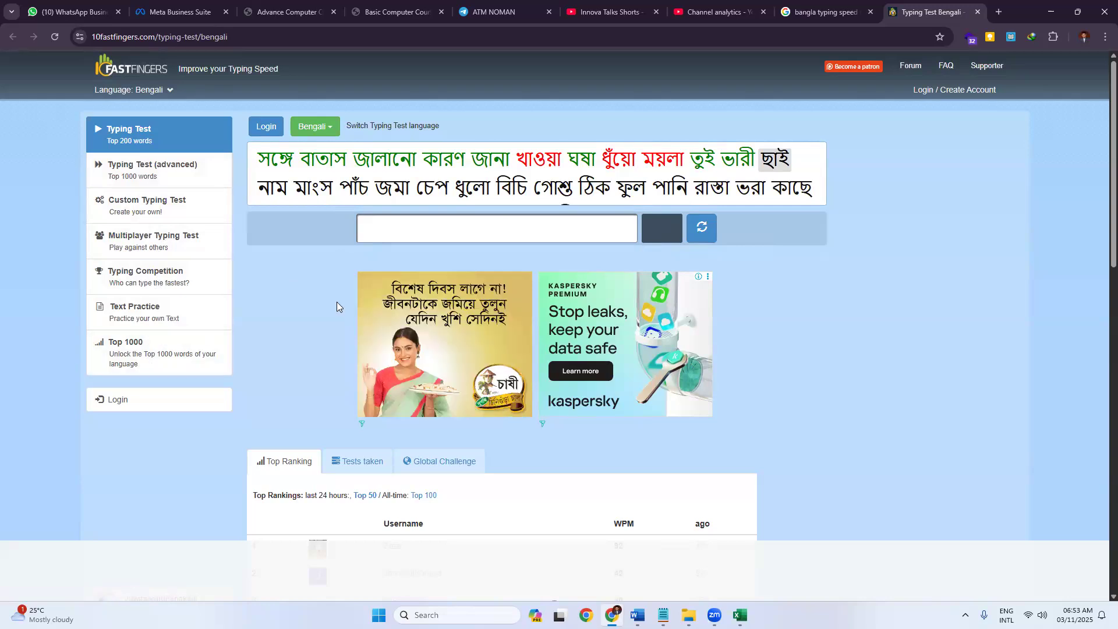
Open the Bangla Plus typing test result from the Google results in a new tab.
{"action": "left_click", "coordinate": [233, 38]}
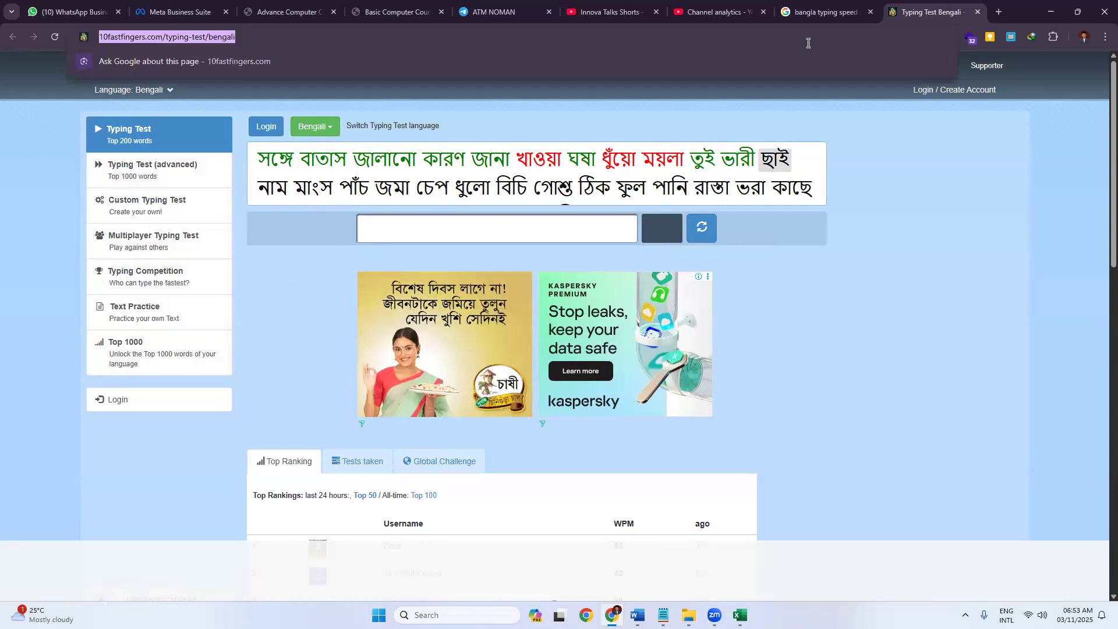
{"action": "key", "text": "ctrl+shift+Tab"}
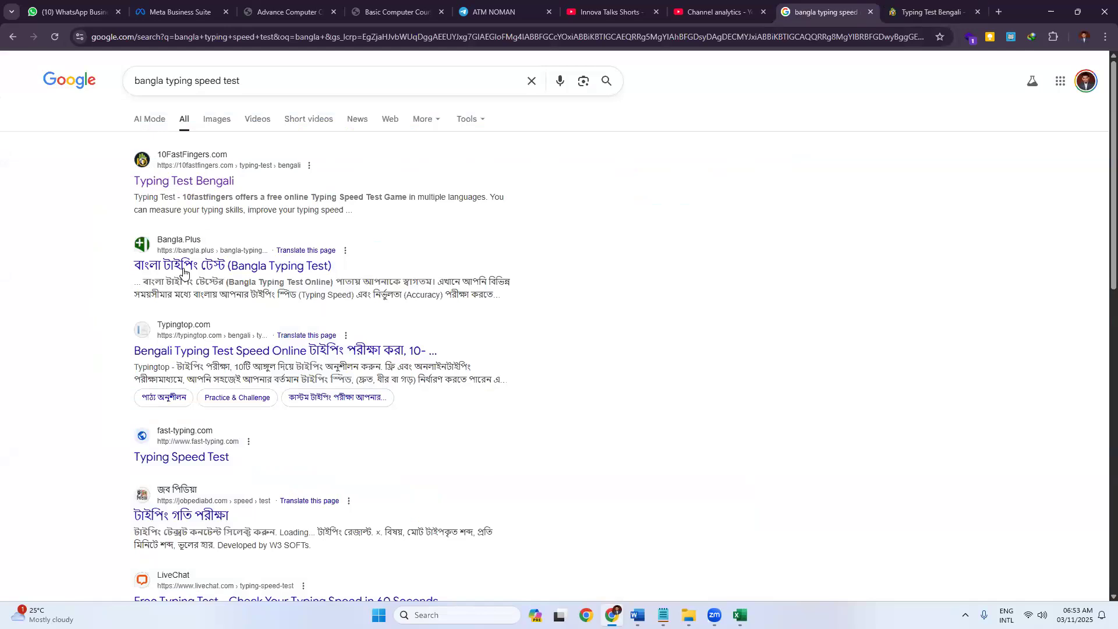
{"action": "middle_click", "coordinate": [181, 267]}
{"action": "left_click", "coordinate": [904, 13]}
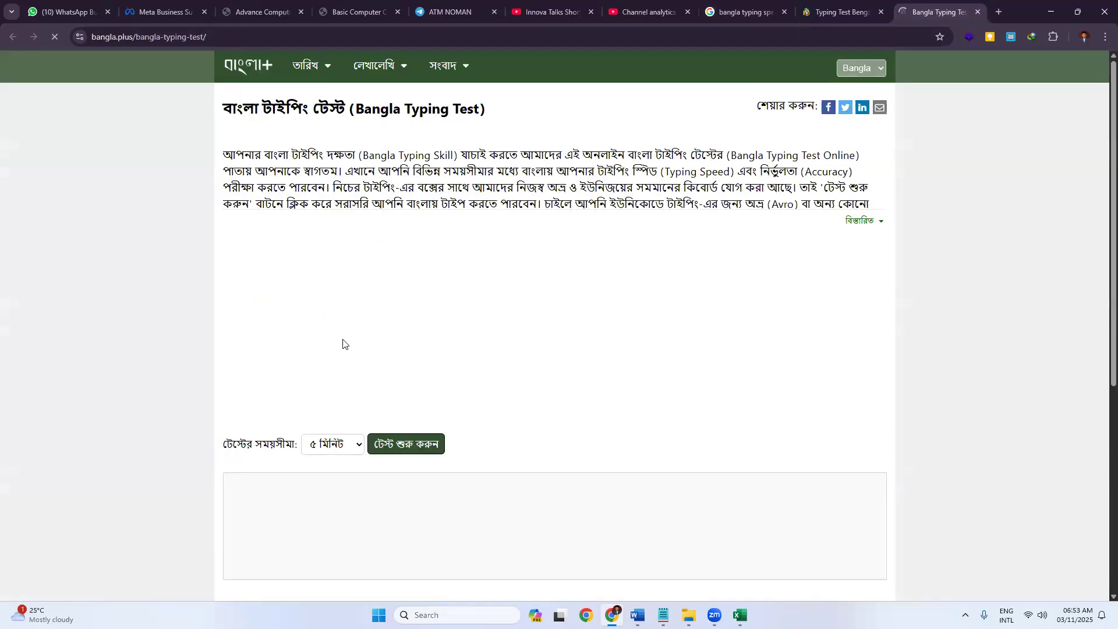
Keep the test duration at 5 minutes and start the Bangla Plus typing test.
{"action": "scroll", "coordinate": [350, 384], "scroll_direction": "down", "scroll_amount": 1}
{"action": "left_click", "coordinate": [343, 390]}
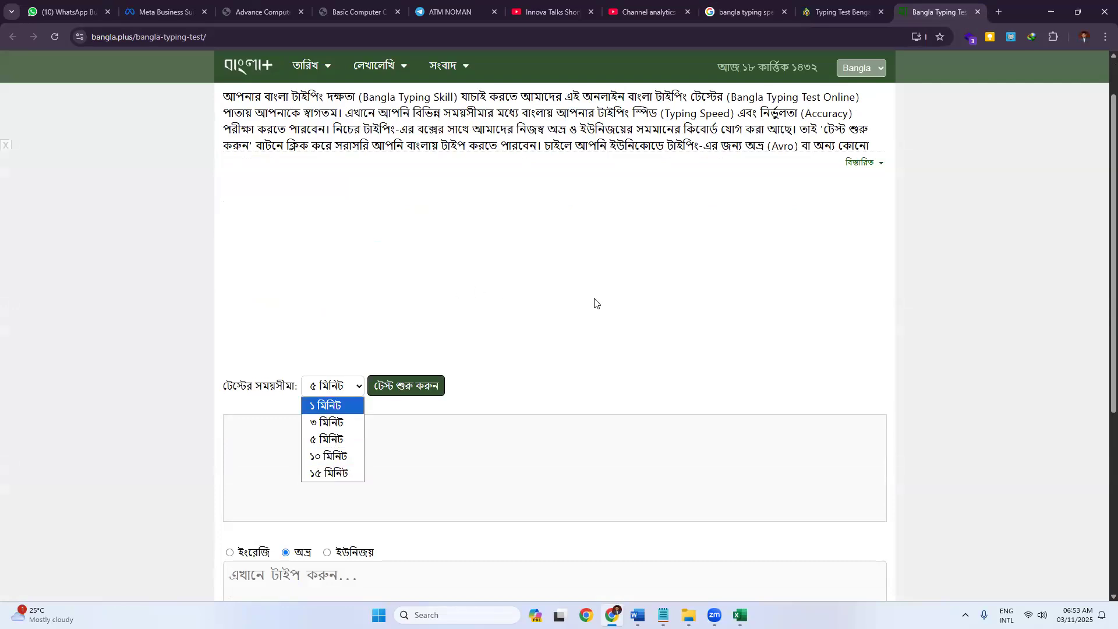
{"action": "left_click", "coordinate": [323, 392]}
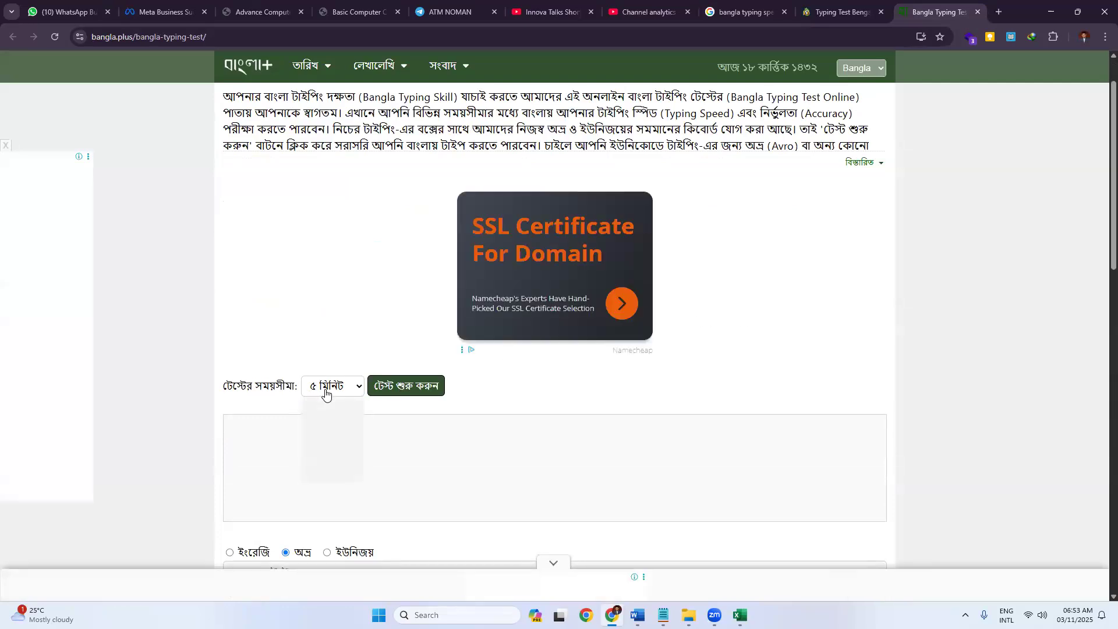
{"action": "left_click", "coordinate": [328, 440]}
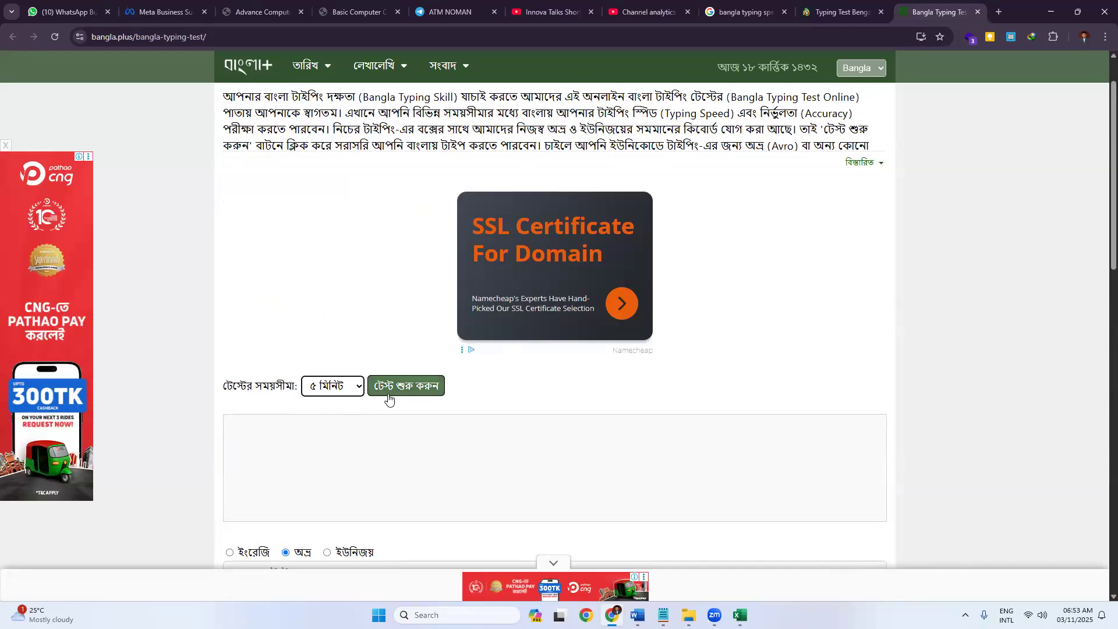
{"action": "left_click", "coordinate": [388, 389]}
Switch the layout to ইউনিজয় and type 'অতীতে মঙ্গল গ্রহ বাসযোগ্য ছিল কিনা,'.
{"action": "scroll", "coordinate": [329, 330], "scroll_direction": "down", "scroll_amount": 4}
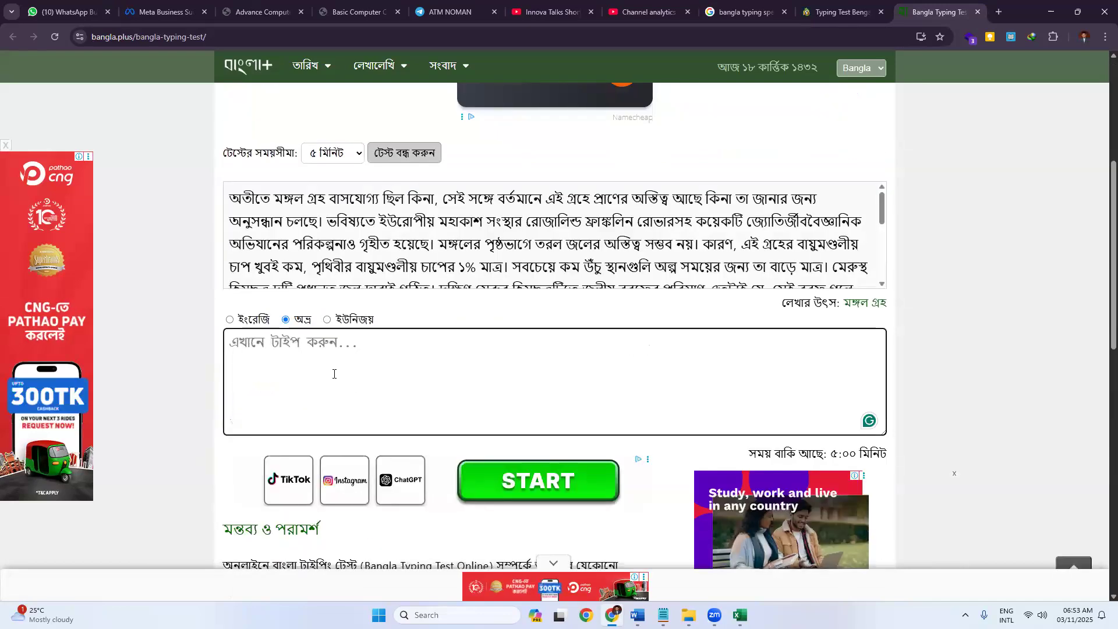
{"action": "left_click", "coordinate": [334, 374]}
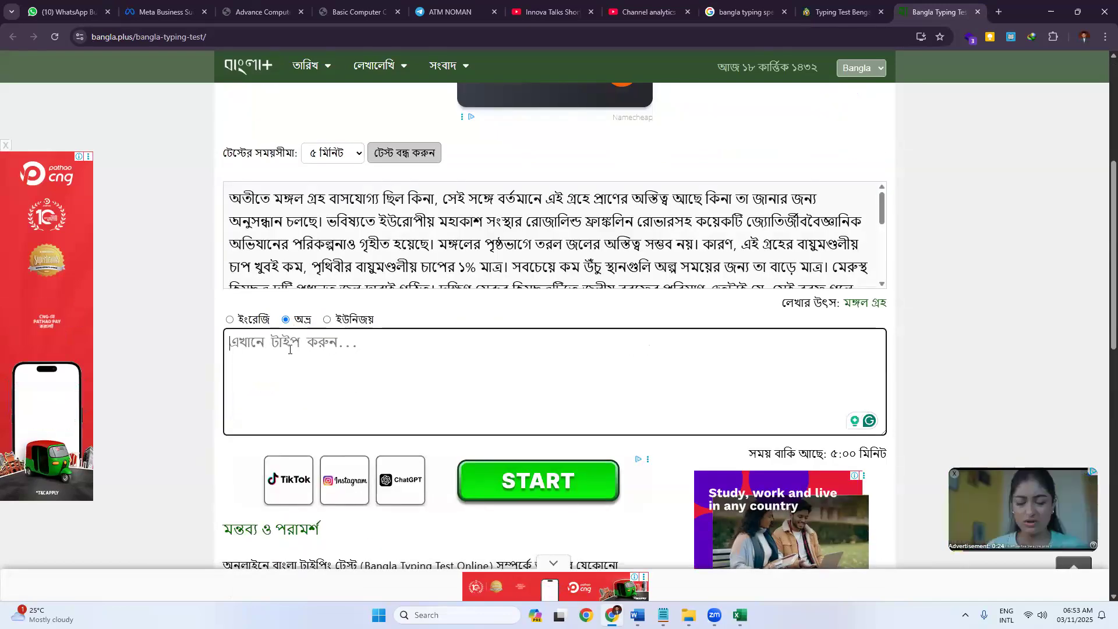
{"action": "scroll", "coordinate": [565, 331], "scroll_direction": "up", "scroll_amount": 4}
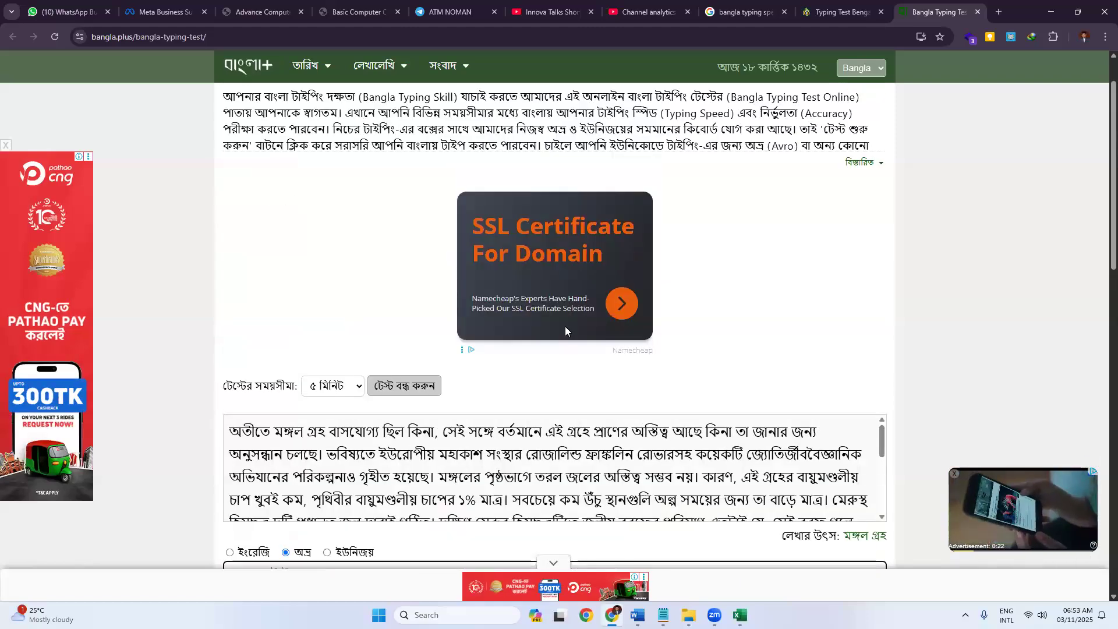
{"action": "scroll", "coordinate": [348, 377], "scroll_direction": "down", "scroll_amount": 3}
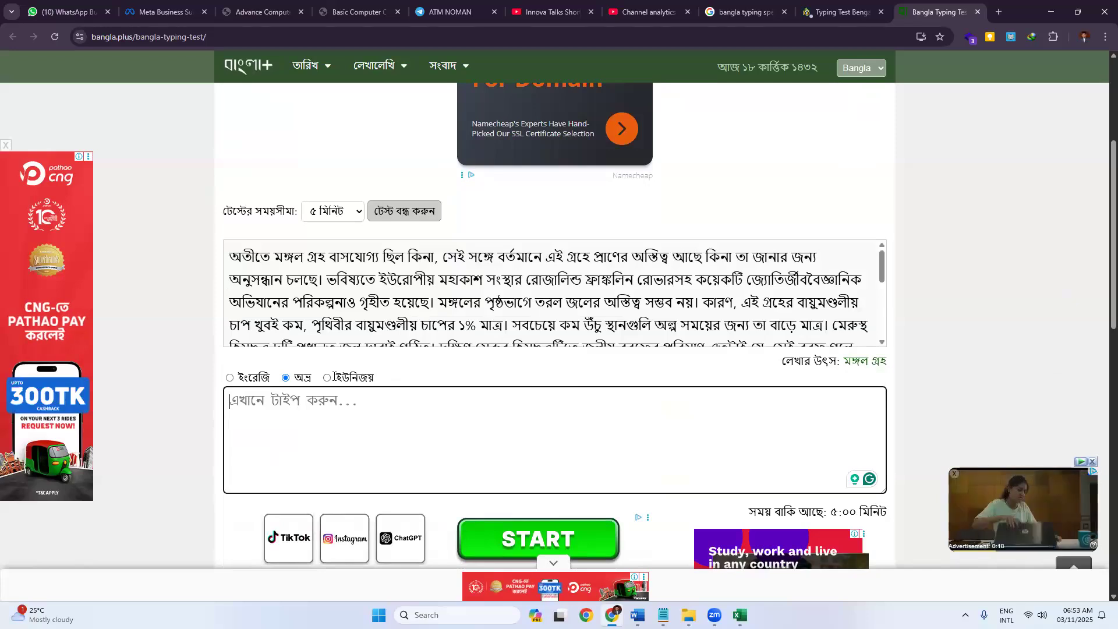
{"action": "left_click", "coordinate": [330, 377]}
{"action": "left_click", "coordinate": [318, 411]}
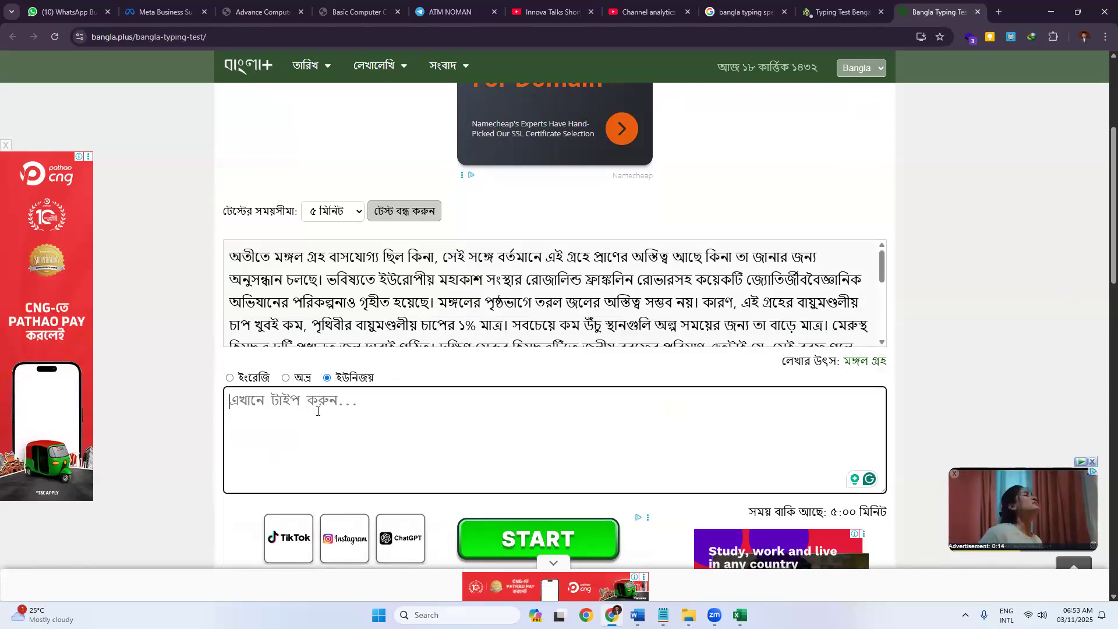
{"action": "type", "text": "অতী"}
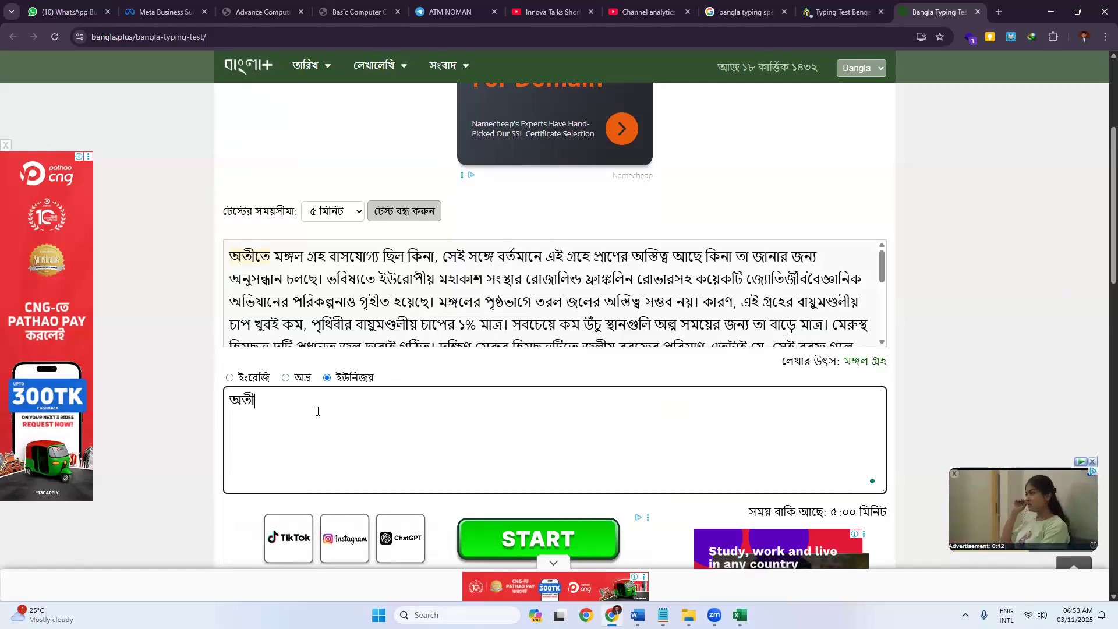
{"action": "type", "text": "তে মঙ্গল গ্র"}
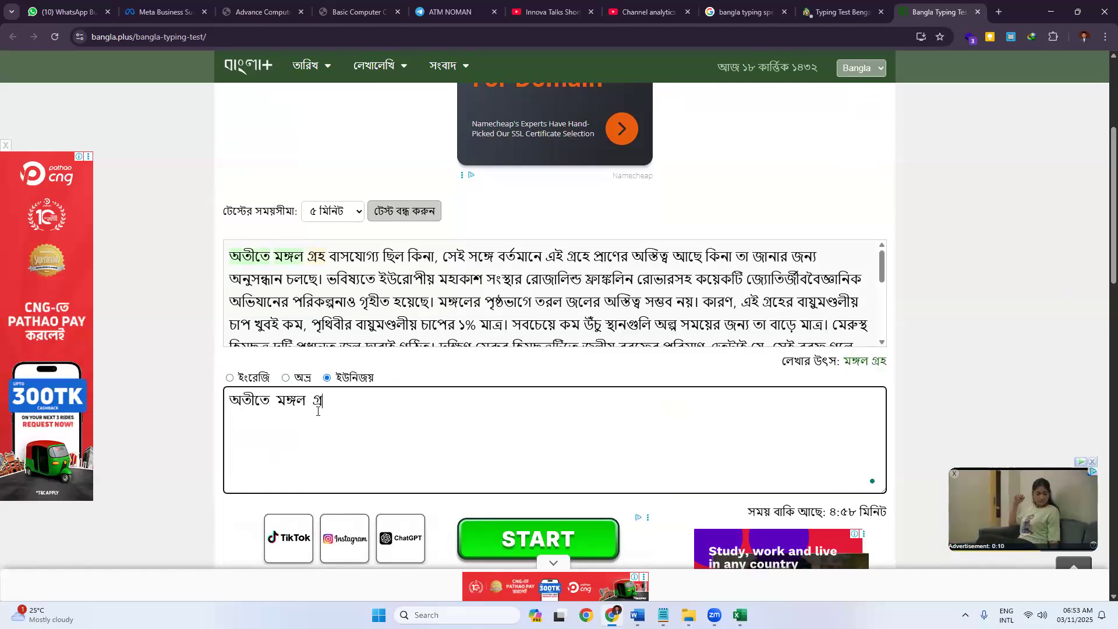
{"action": "type", "text": "হ বাসযোগ্য "}
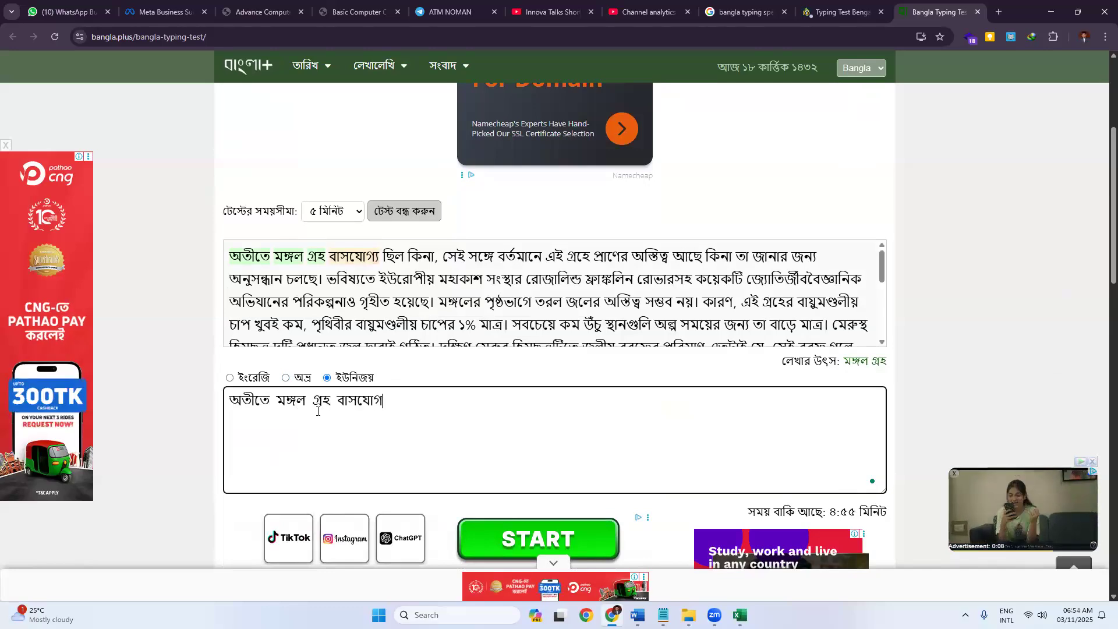
{"action": "type", "text": "ছিল কিনা,"}
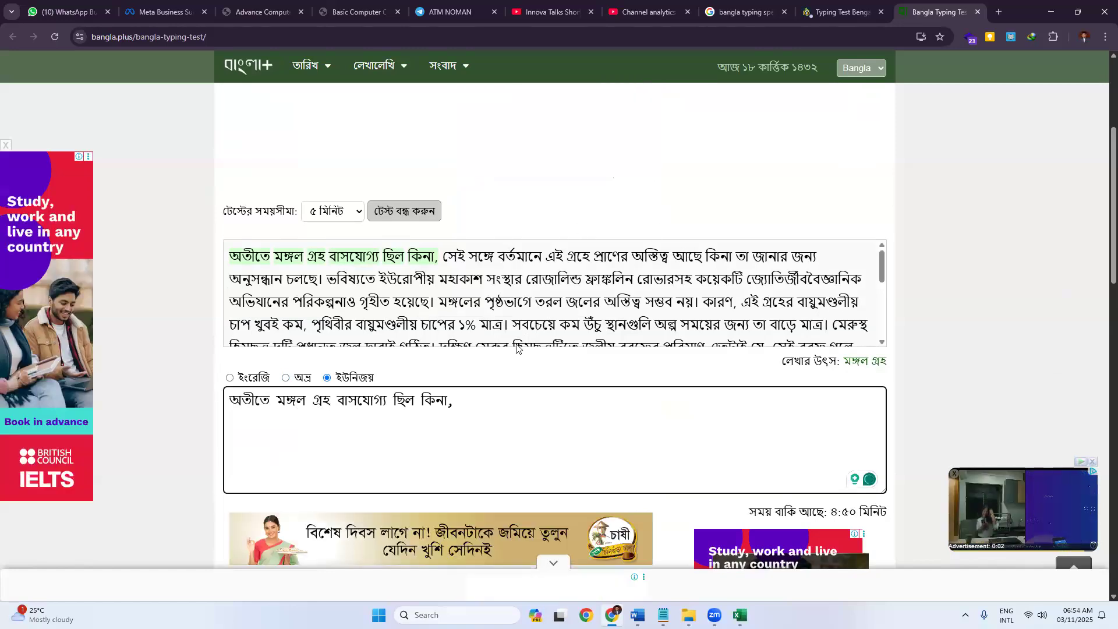
Close the Bangla Plus and 10FastFingers tabs and open the Typingtop Bengali typing test.
{"action": "left_click", "coordinate": [977, 12]}
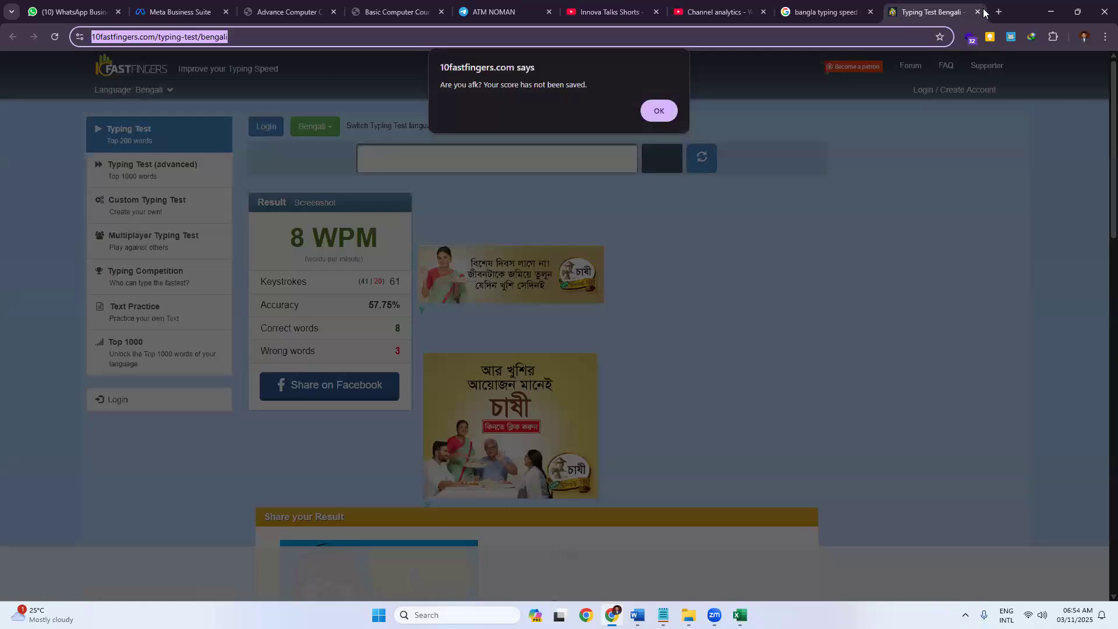
{"action": "key", "text": "ctrl+shift+Tab"}
{"action": "left_click", "coordinate": [977, 12]}
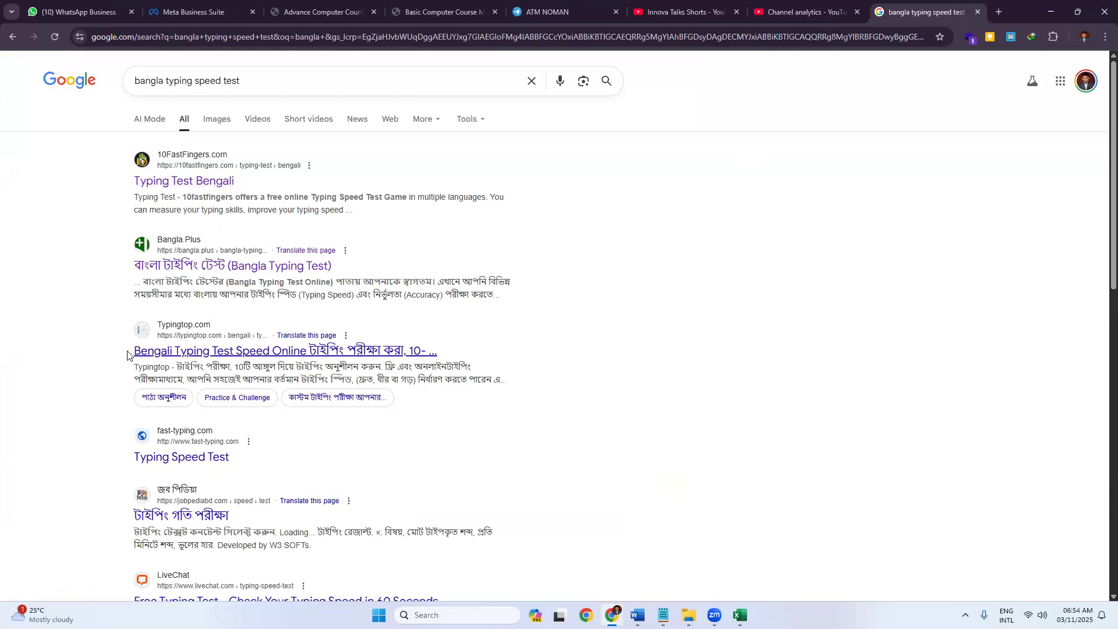
{"action": "middle_click", "coordinate": [170, 352]}
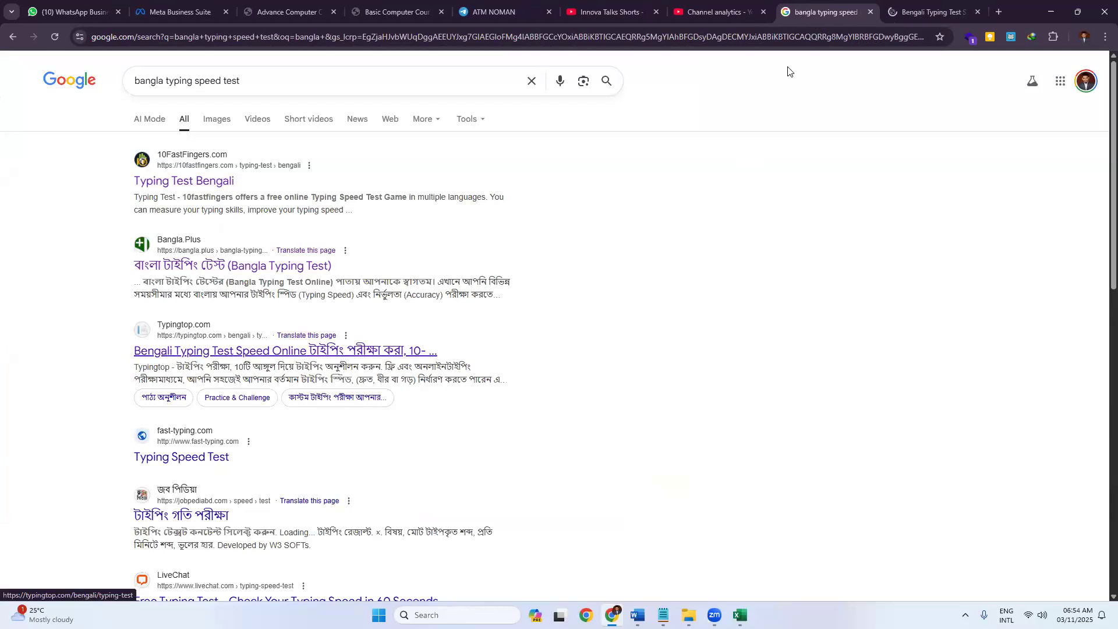
{"action": "left_click", "coordinate": [902, 12]}
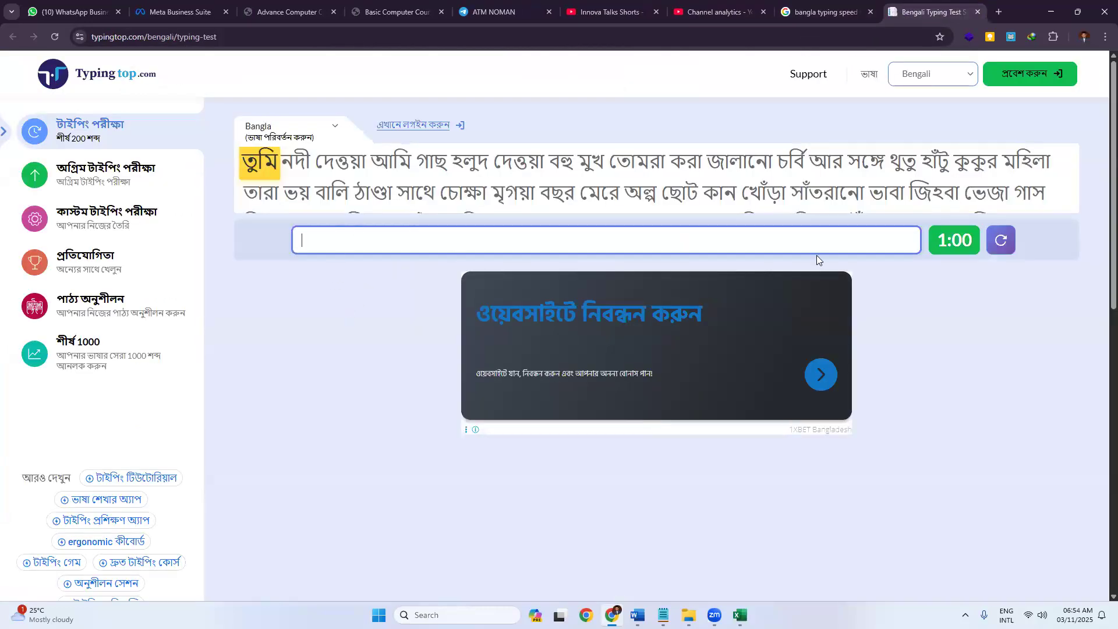
{"action": "left_click", "coordinate": [943, 245]}
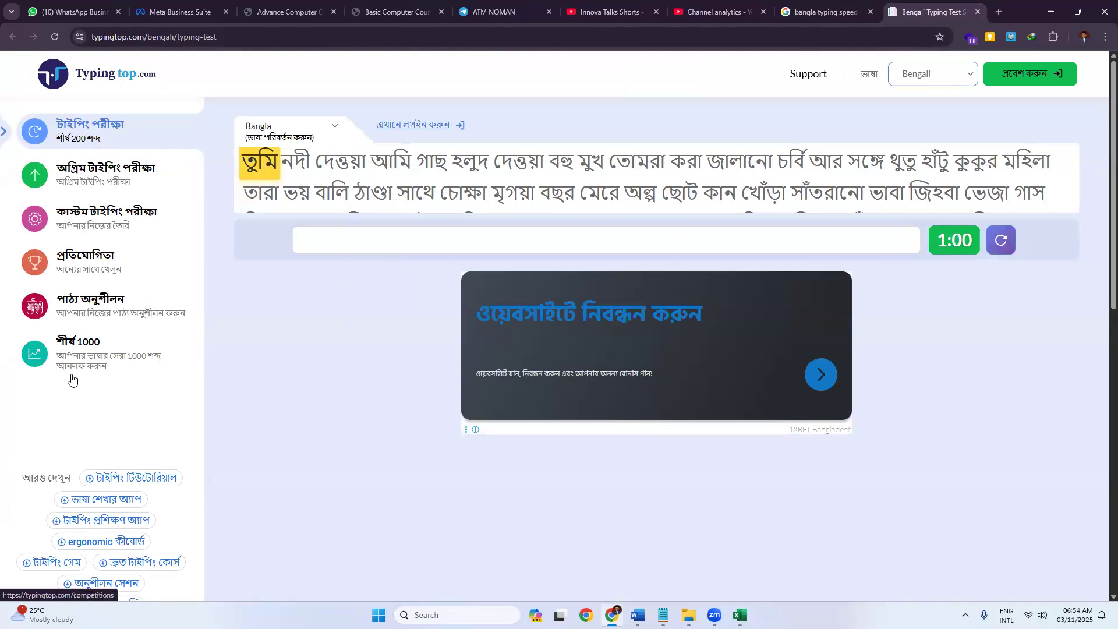
Open the jobpediabd typing test from the results, try its passage list, then close it.
{"action": "left_click", "coordinate": [843, 16]}
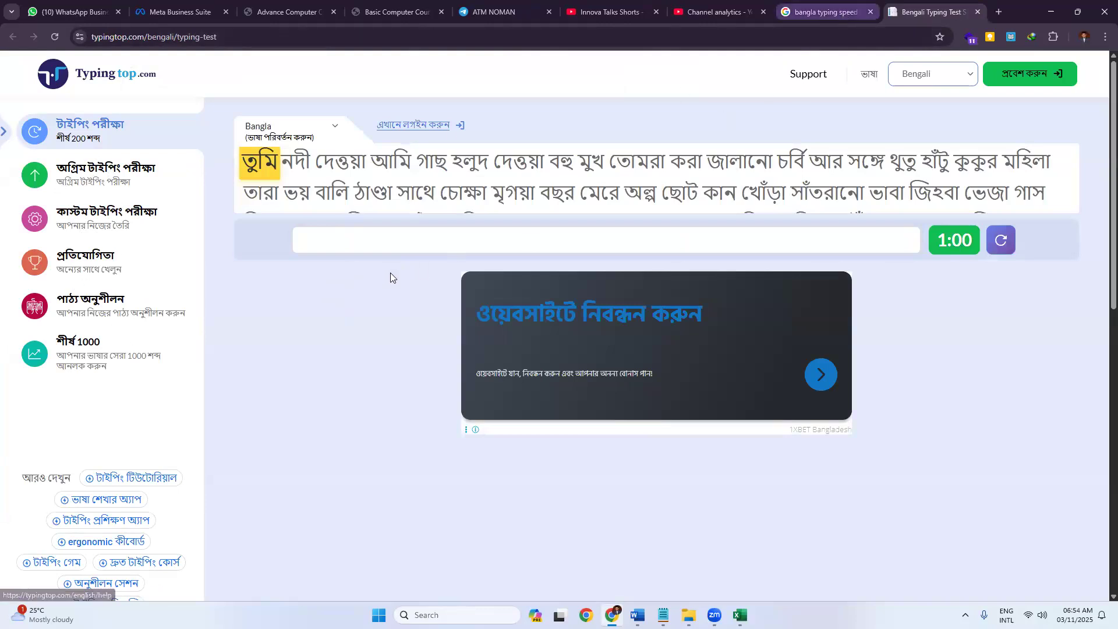
{"action": "scroll", "coordinate": [157, 361], "scroll_direction": "down", "scroll_amount": 2}
{"action": "scroll", "coordinate": [124, 373], "scroll_direction": "down", "scroll_amount": 2}
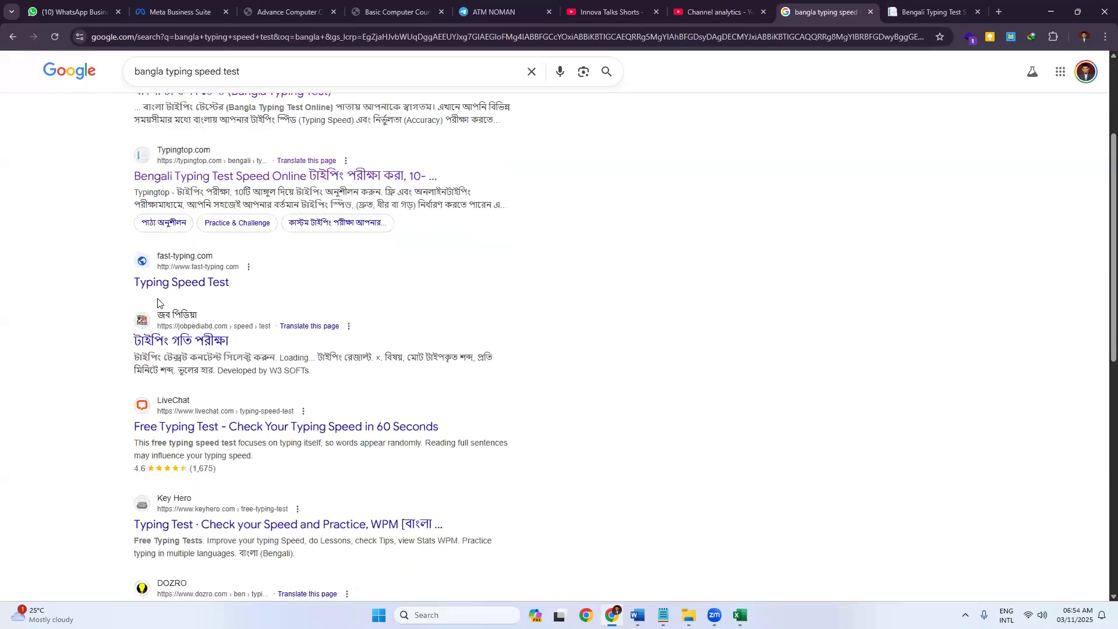
{"action": "middle_click", "coordinate": [181, 310]}
{"action": "left_click", "coordinate": [917, 19]}
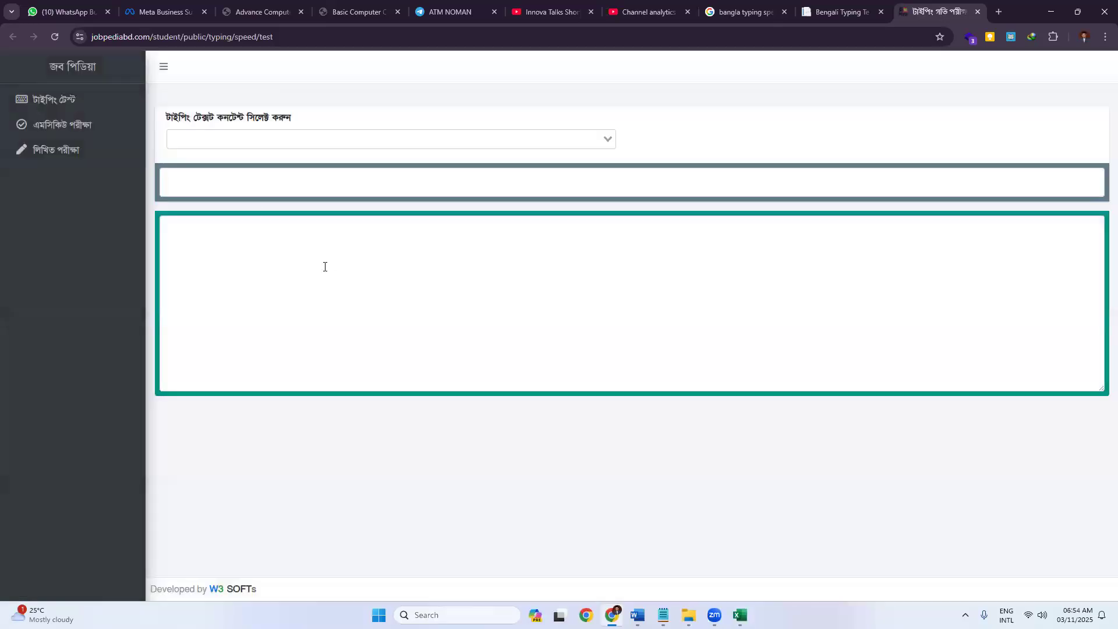
{"action": "left_click", "coordinate": [353, 140]}
{"action": "left_click", "coordinate": [204, 182]}
{"action": "left_click", "coordinate": [66, 104]}
{"action": "left_click", "coordinate": [609, 140]}
{"action": "left_click", "coordinate": [721, 297]}
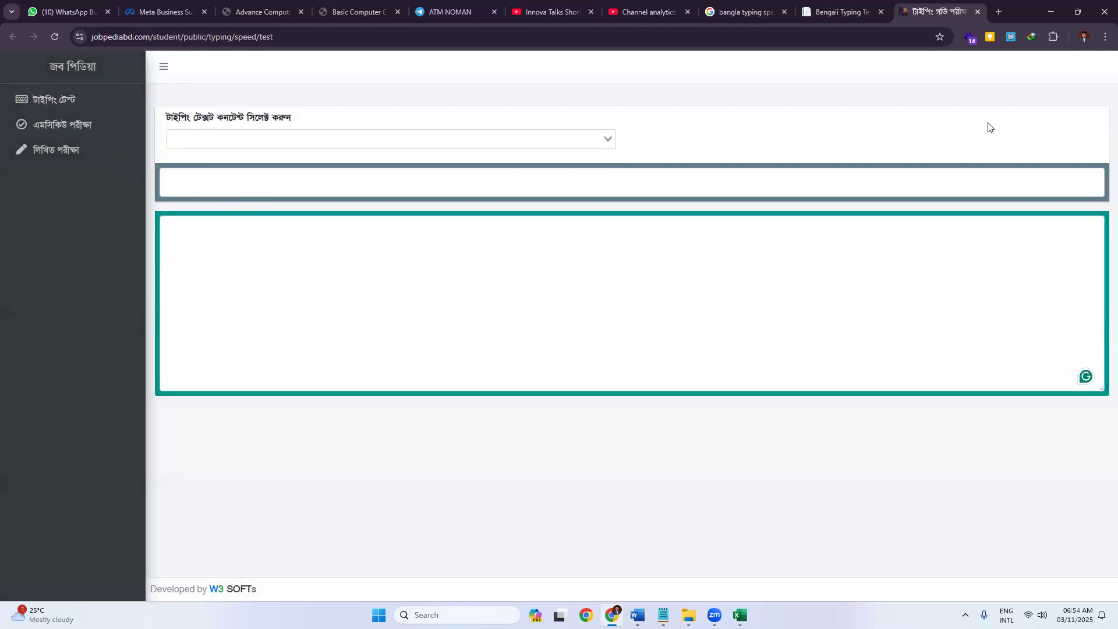
{"action": "left_click", "coordinate": [977, 11]}
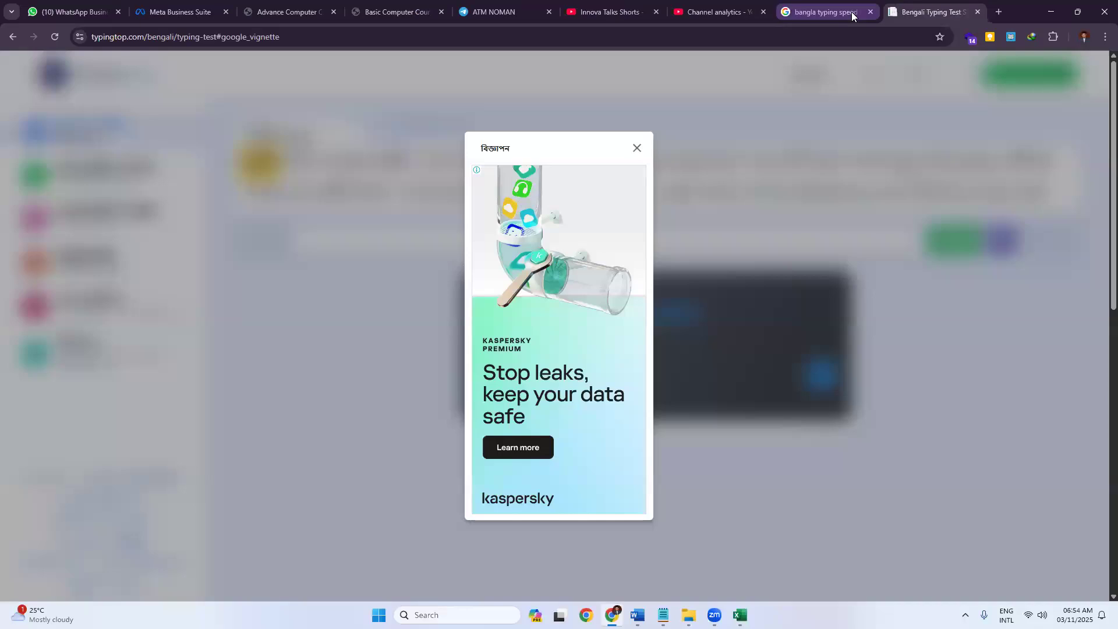
{"action": "left_click", "coordinate": [841, 11]}
Scroll back to the top of the 'bangla typing speed test' search results.
{"action": "scroll", "coordinate": [185, 273], "scroll_direction": "up", "scroll_amount": 4}
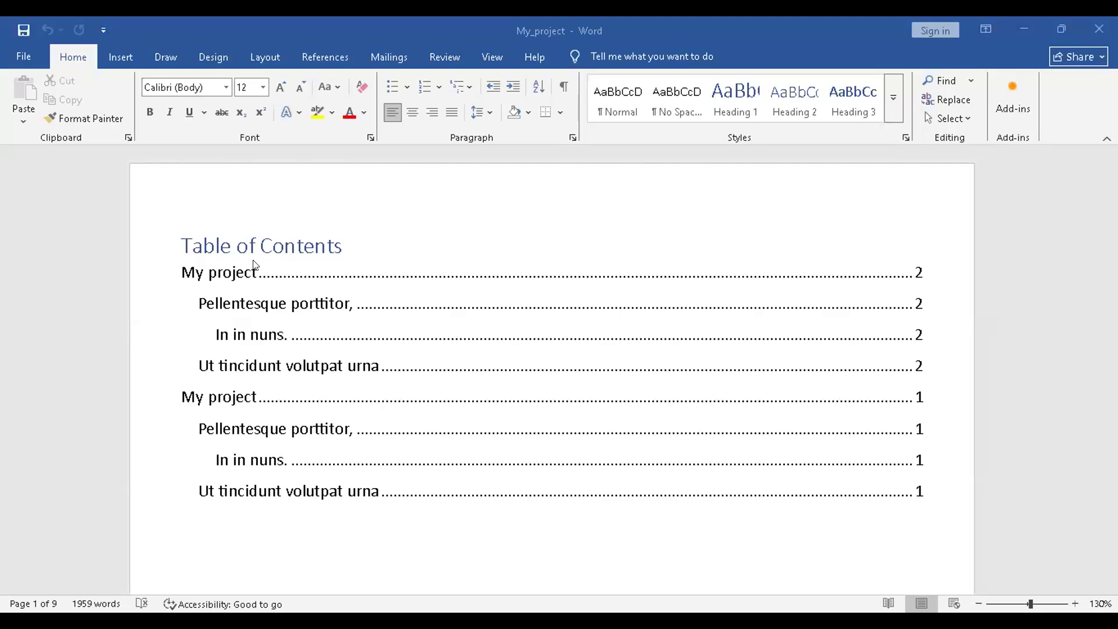
{"action": "scroll", "coordinate": [254, 265], "scroll_direction": "down", "scroll_amount": 1}
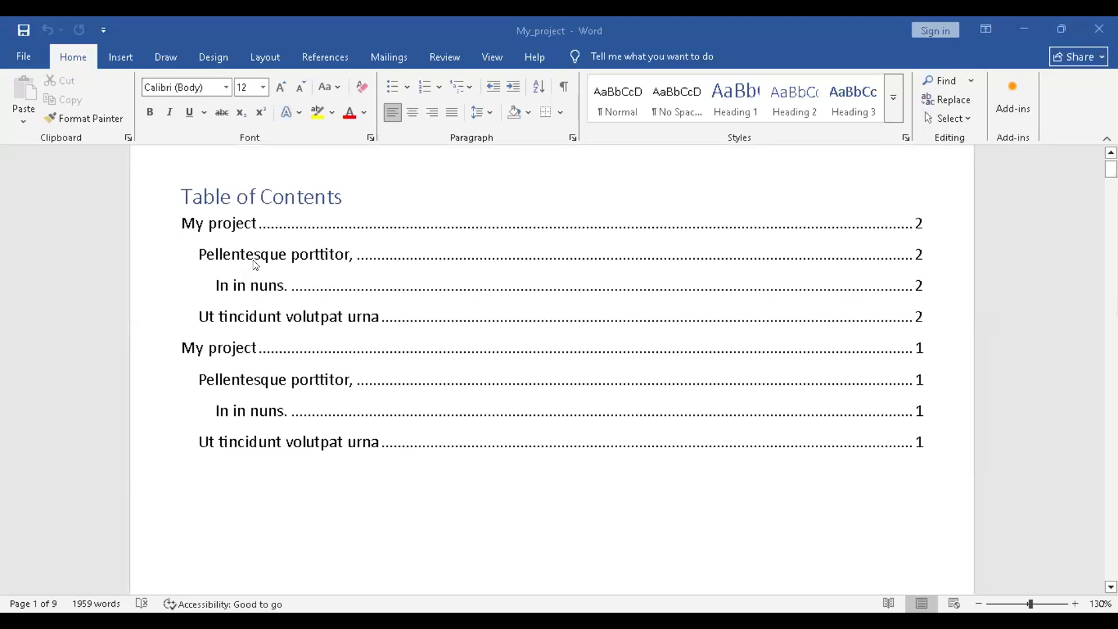
{"action": "scroll", "coordinate": [309, 261], "scroll_direction": "up", "scroll_amount": 1}
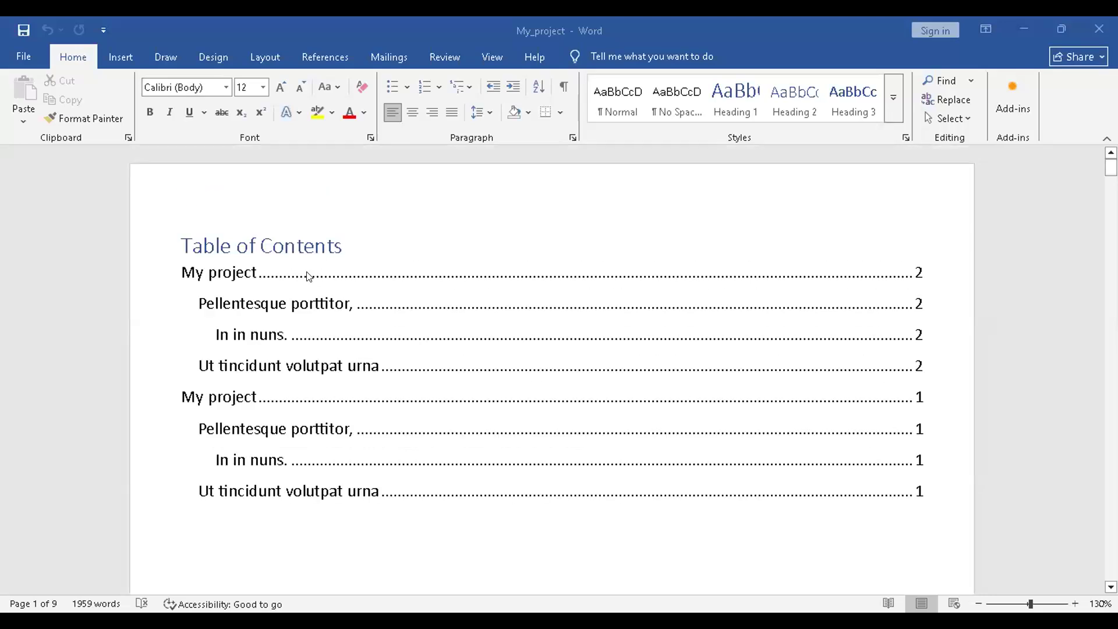
{"action": "scroll", "coordinate": [309, 277], "scroll_direction": "down", "scroll_amount": 20}
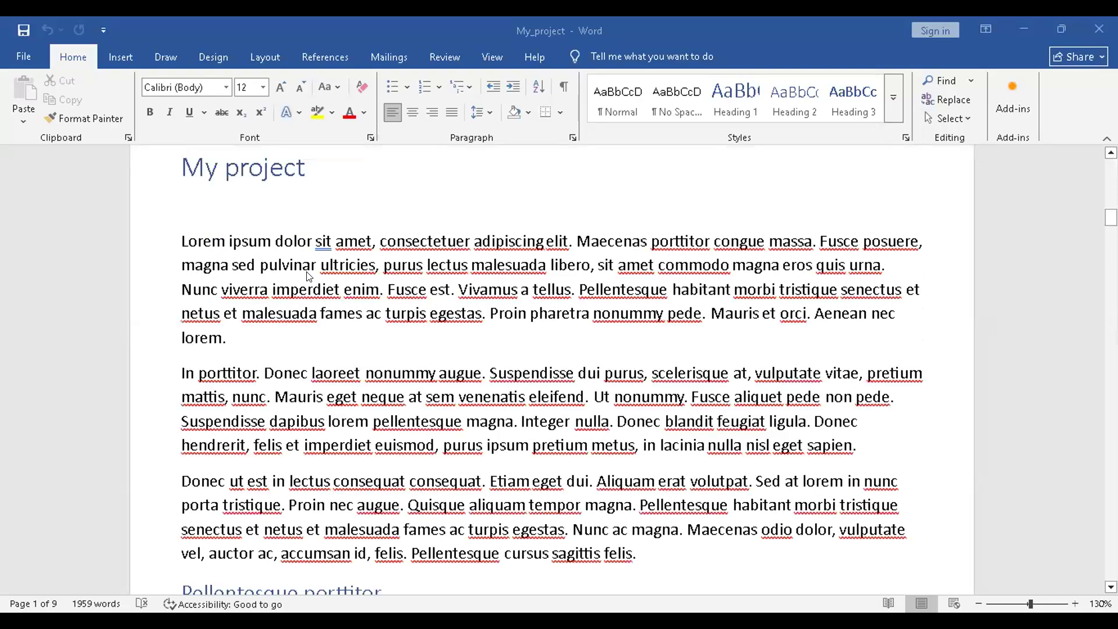
{"action": "scroll", "coordinate": [309, 276], "scroll_direction": "down", "scroll_amount": 20}
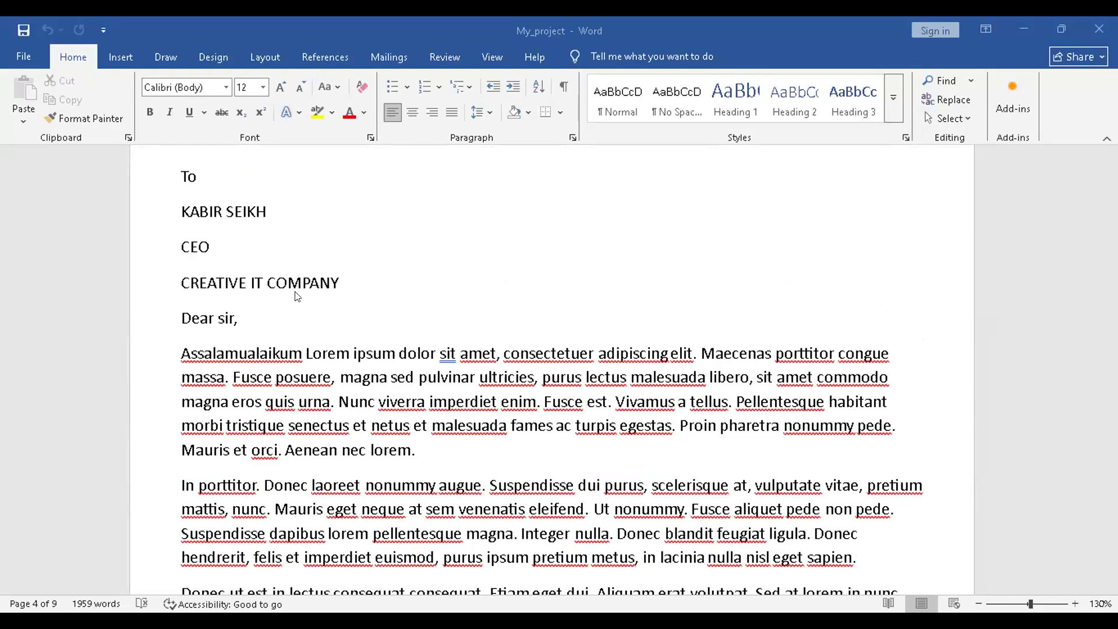
{"action": "scroll", "coordinate": [297, 297], "scroll_direction": "down", "scroll_amount": 15}
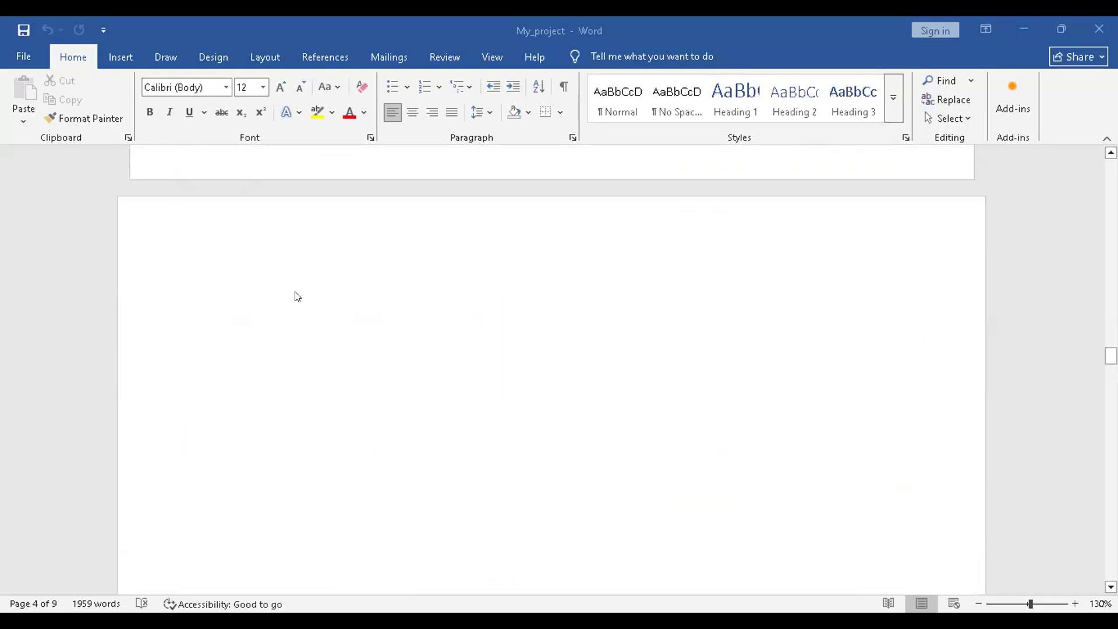
{"action": "scroll", "coordinate": [297, 297], "scroll_direction": "down", "scroll_amount": 9}
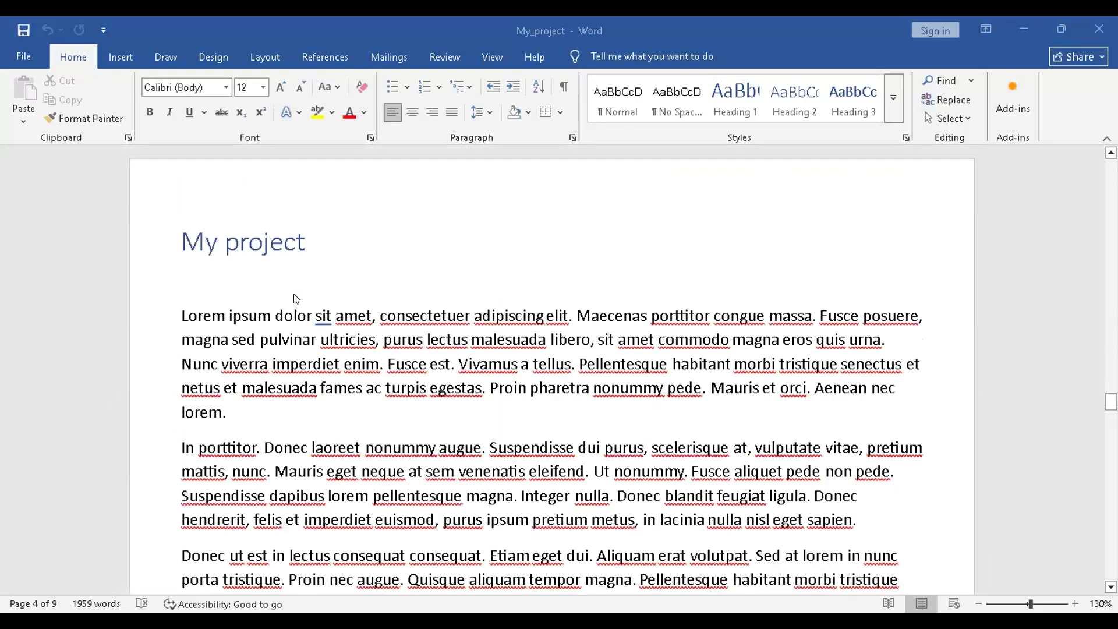
{"action": "scroll", "coordinate": [319, 300], "scroll_direction": "down", "scroll_amount": 1}
{"action": "scroll", "coordinate": [319, 300], "scroll_direction": "down", "scroll_amount": 15}
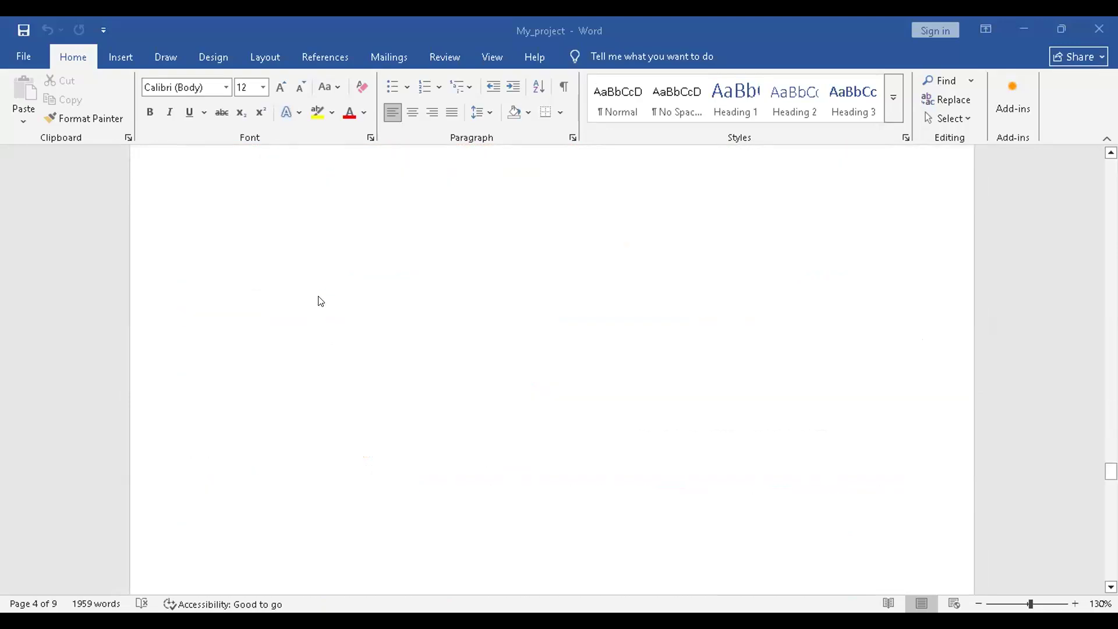
{"action": "scroll", "coordinate": [319, 300], "scroll_direction": "down", "scroll_amount": 8}
{"action": "scroll", "coordinate": [319, 300], "scroll_direction": "up", "scroll_amount": 5}
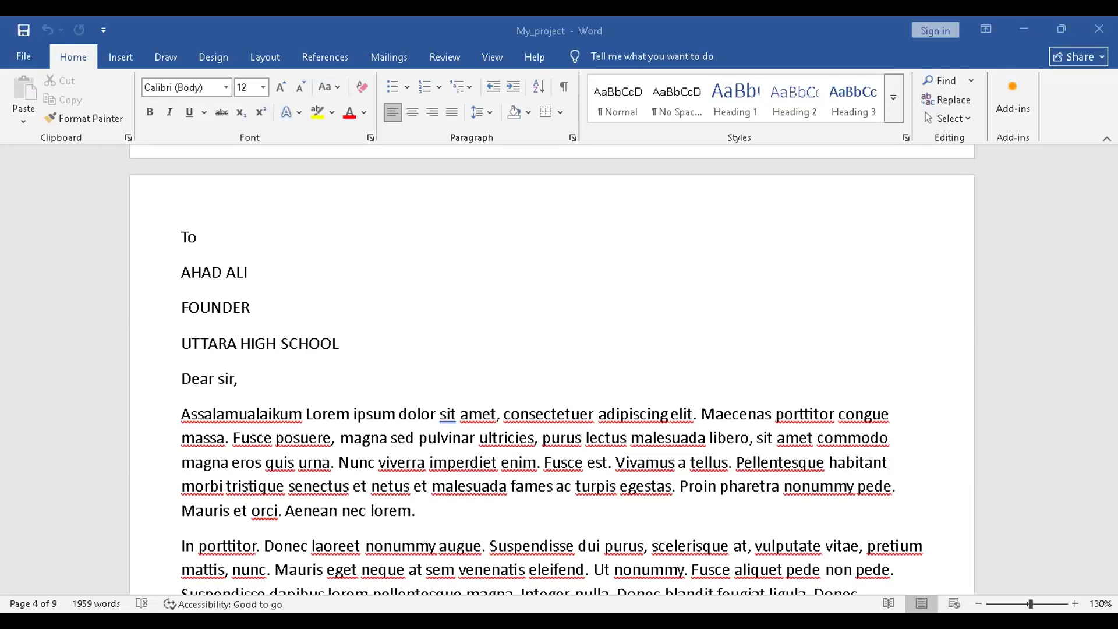
{"action": "scroll", "coordinate": [480, 365], "scroll_direction": "up", "scroll_amount": 8}
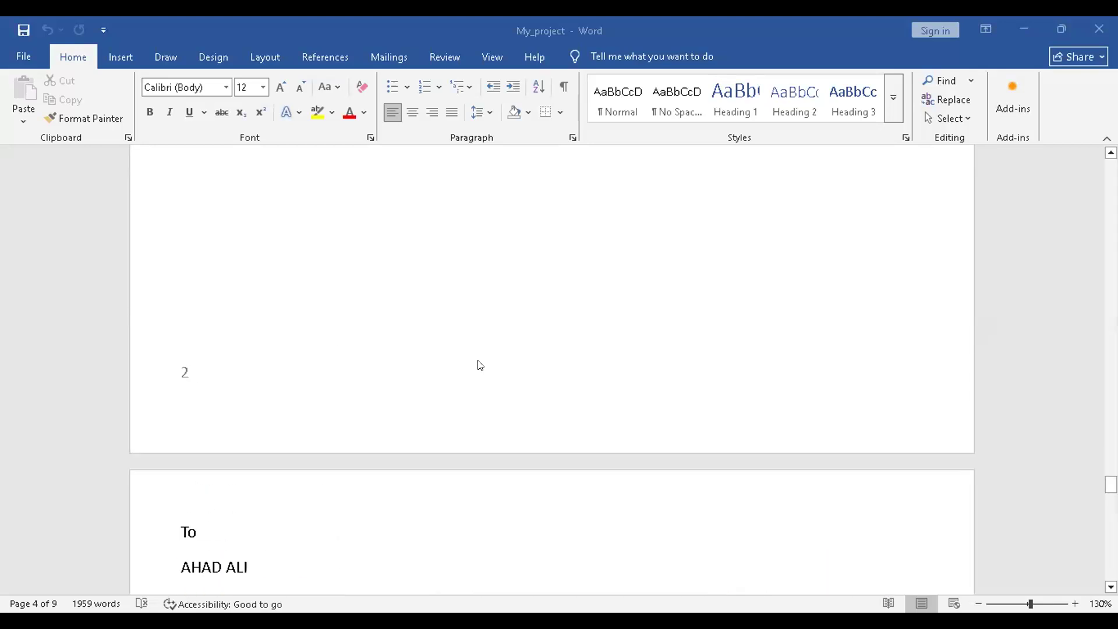
{"action": "scroll", "coordinate": [480, 365], "scroll_direction": "up", "scroll_amount": 5}
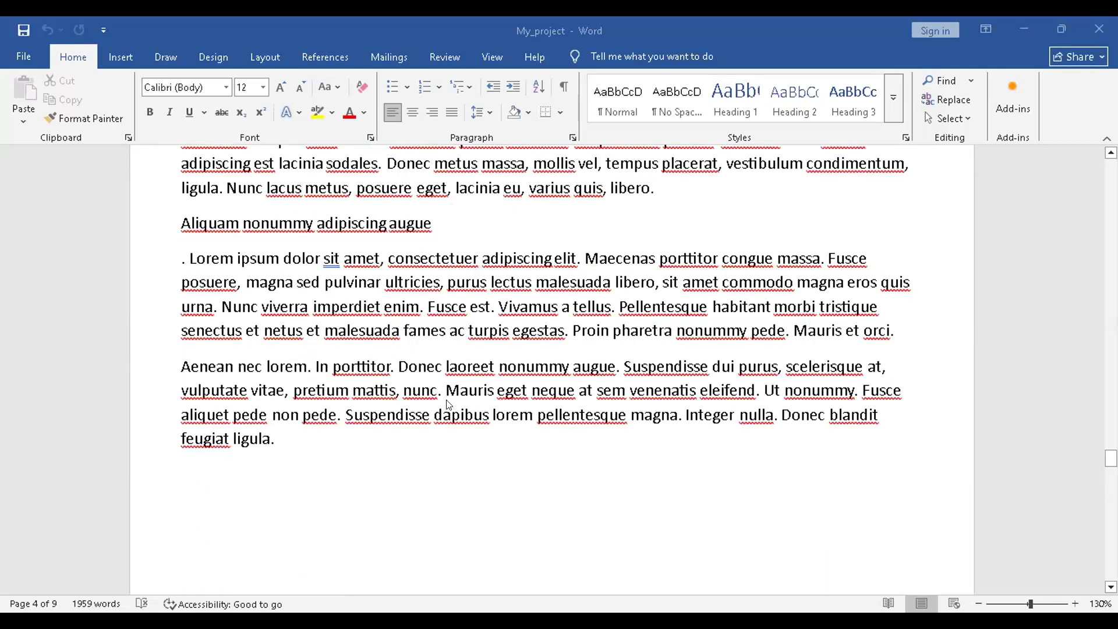
{"action": "scroll", "coordinate": [461, 472], "scroll_direction": "down", "scroll_amount": 6}
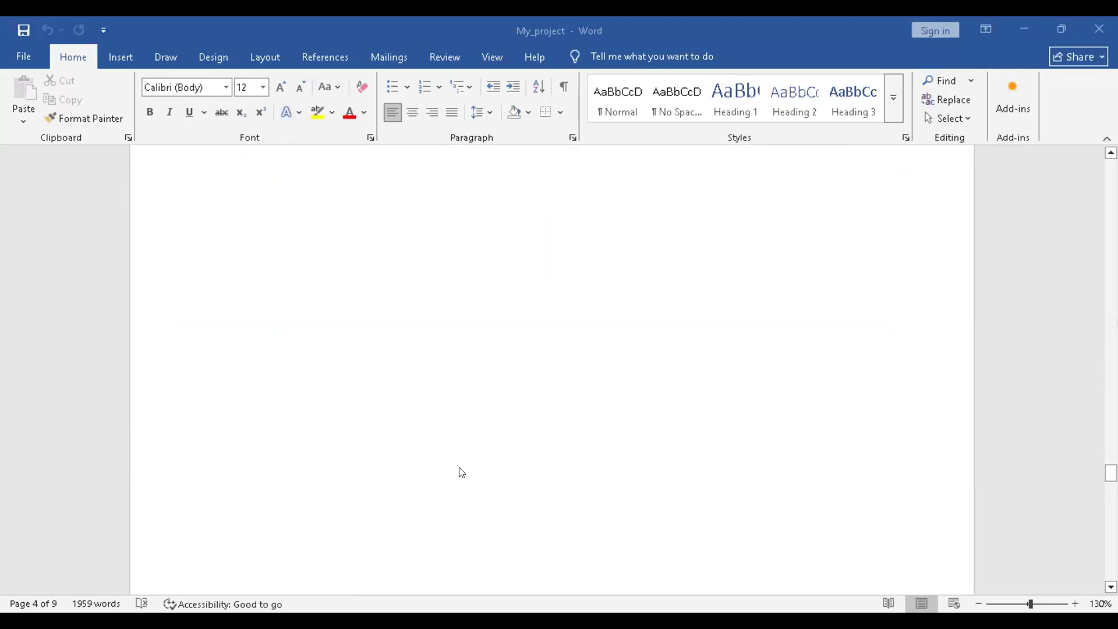
{"action": "scroll", "coordinate": [461, 472], "scroll_direction": "down", "scroll_amount": 8}
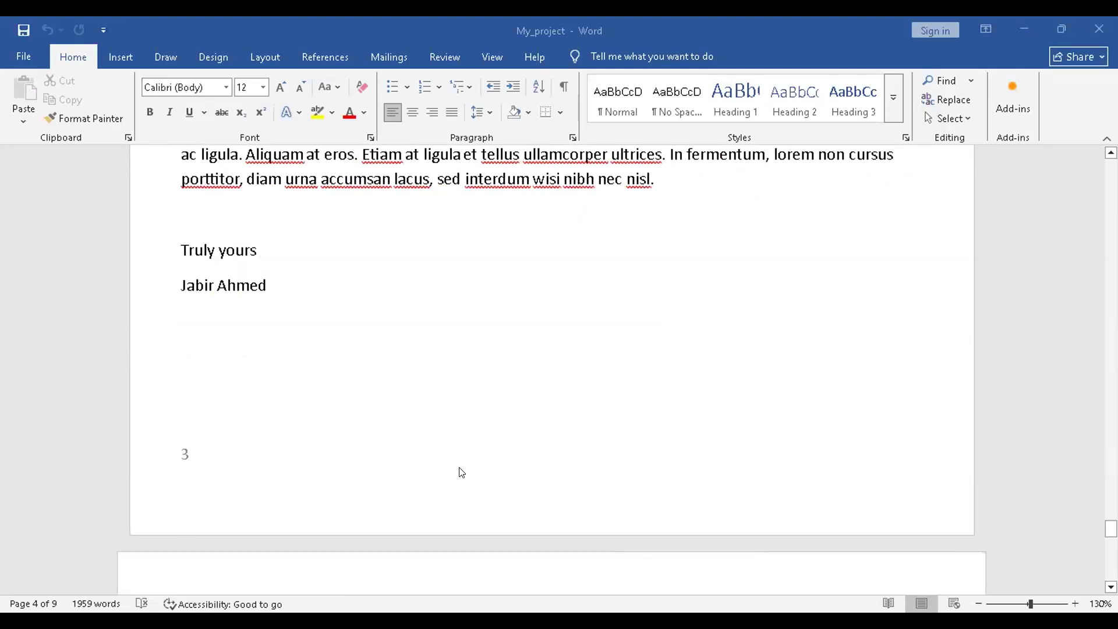
{"action": "scroll", "coordinate": [462, 473], "scroll_direction": "down", "scroll_amount": 3}
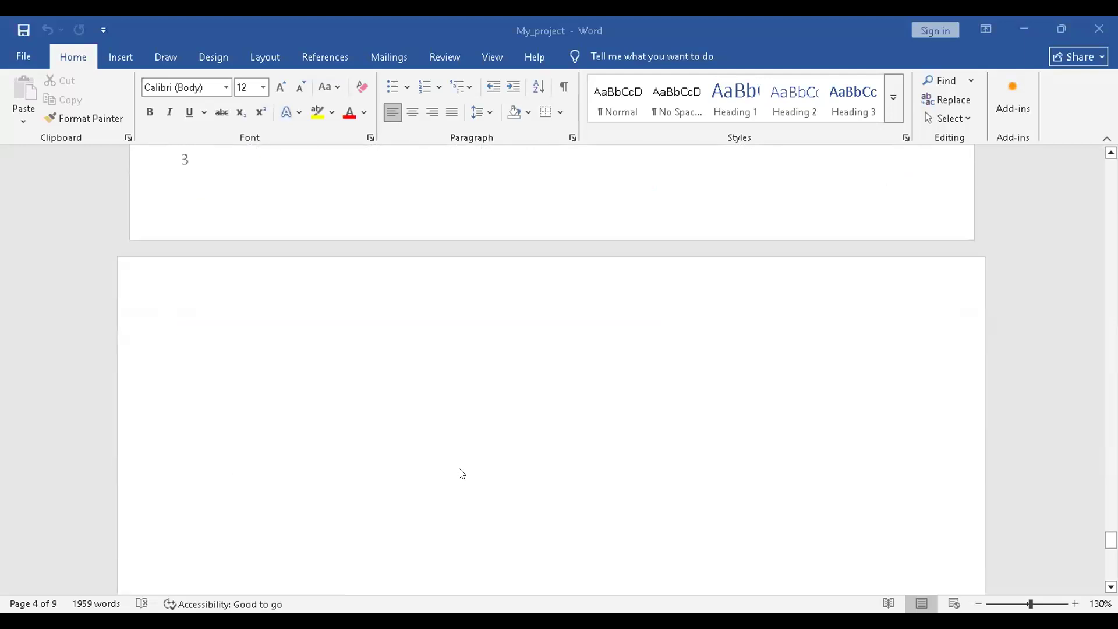
{"action": "scroll", "coordinate": [462, 473], "scroll_direction": "down", "scroll_amount": 10}
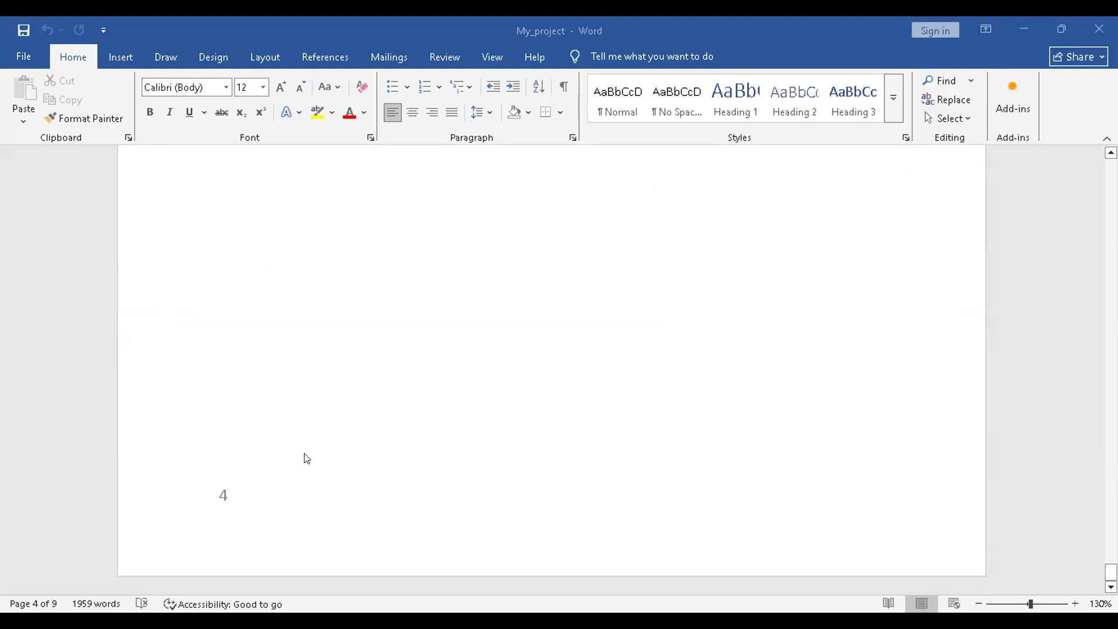
{"action": "scroll", "coordinate": [306, 459], "scroll_direction": "up", "scroll_amount": 10}
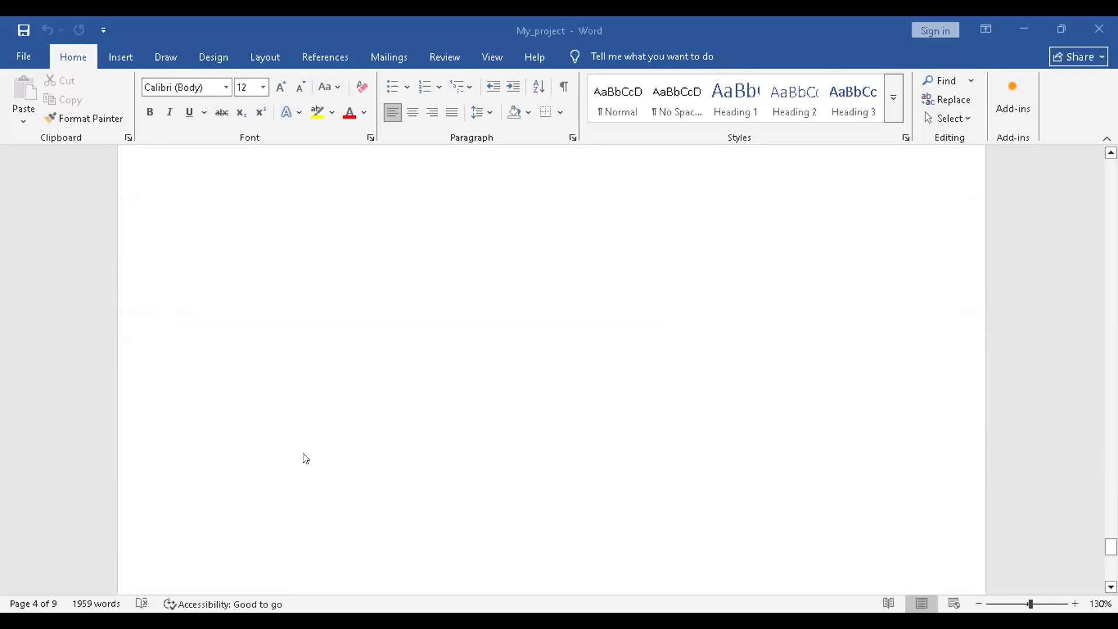
Try clearing the blank page 9 after the signature, retyping part of the signer's name.
{"action": "left_click", "coordinate": [347, 263]}
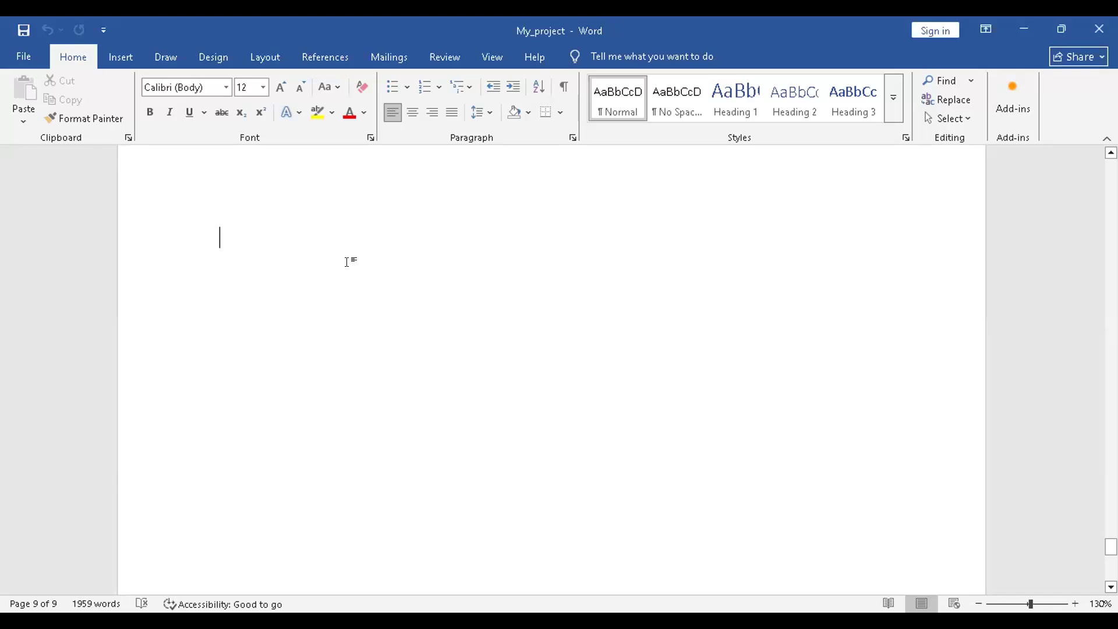
{"action": "key", "text": "BackSpace"}
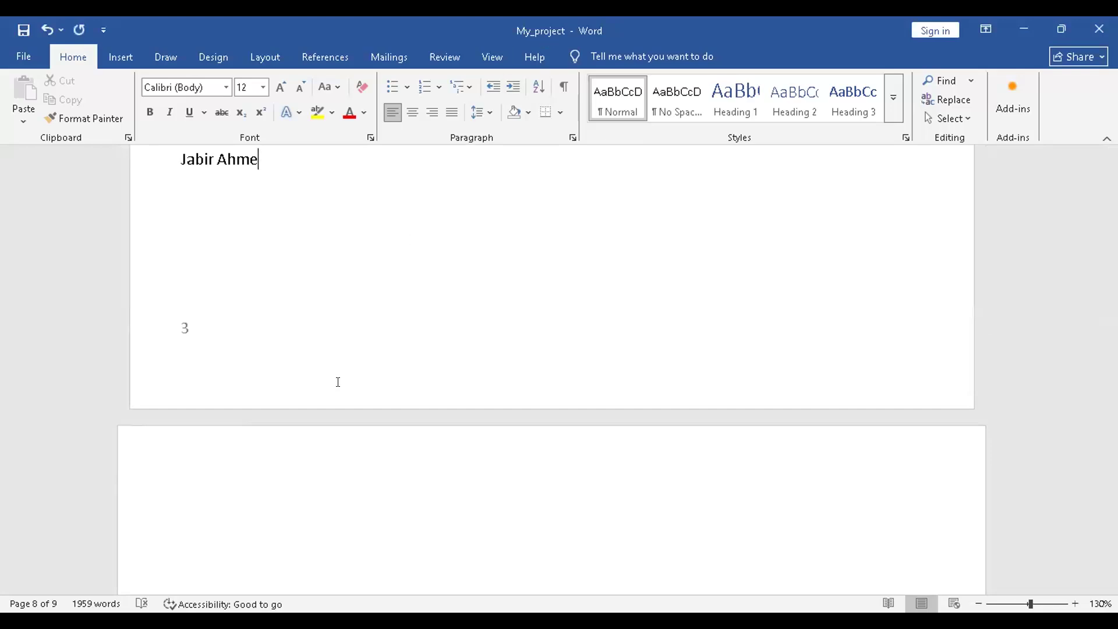
{"action": "scroll", "coordinate": [337, 379], "scroll_direction": "down", "scroll_amount": 10}
{"action": "scroll", "coordinate": [338, 381], "scroll_direction": "up", "scroll_amount": 8}
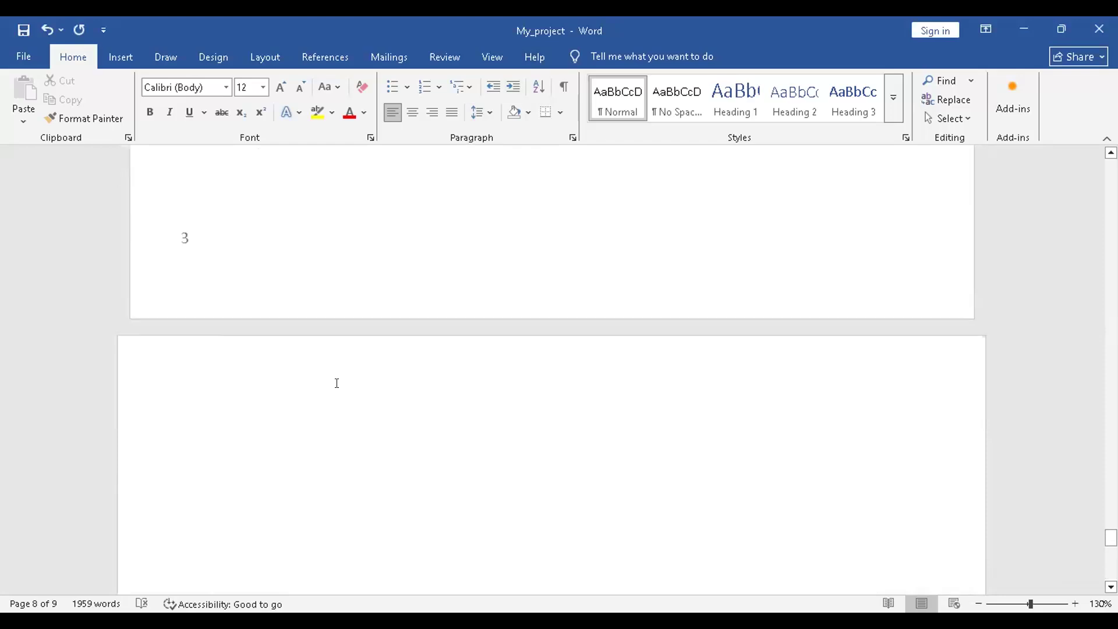
{"action": "double_click", "coordinate": [273, 488]}
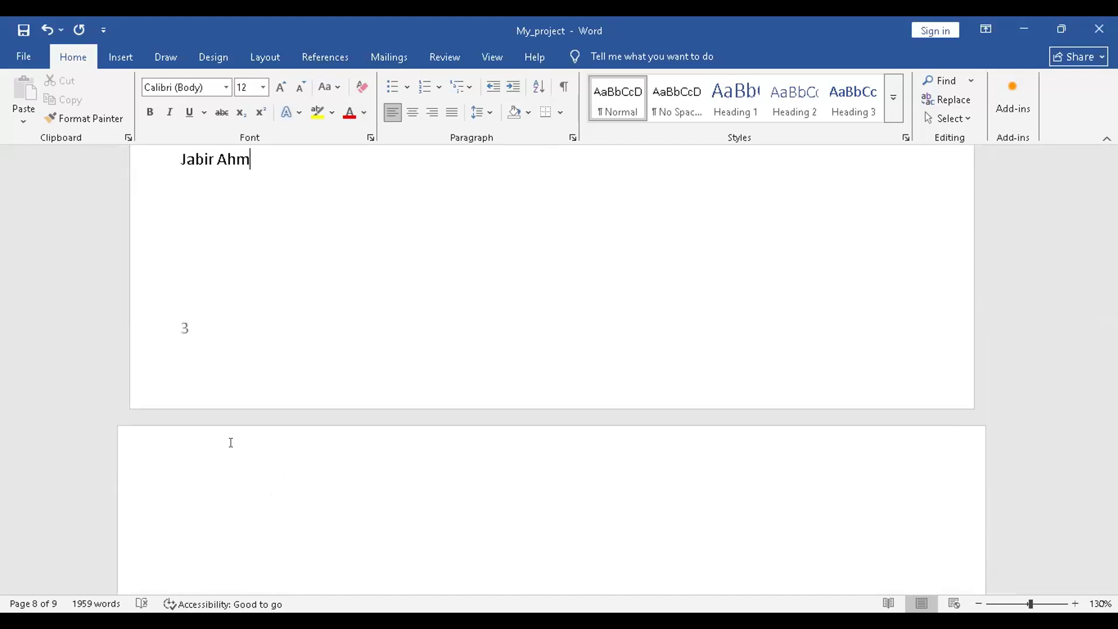
Undo the stray edit and delete the section break after the signature, leaving eight pages.
{"action": "double_click", "coordinate": [259, 515]}
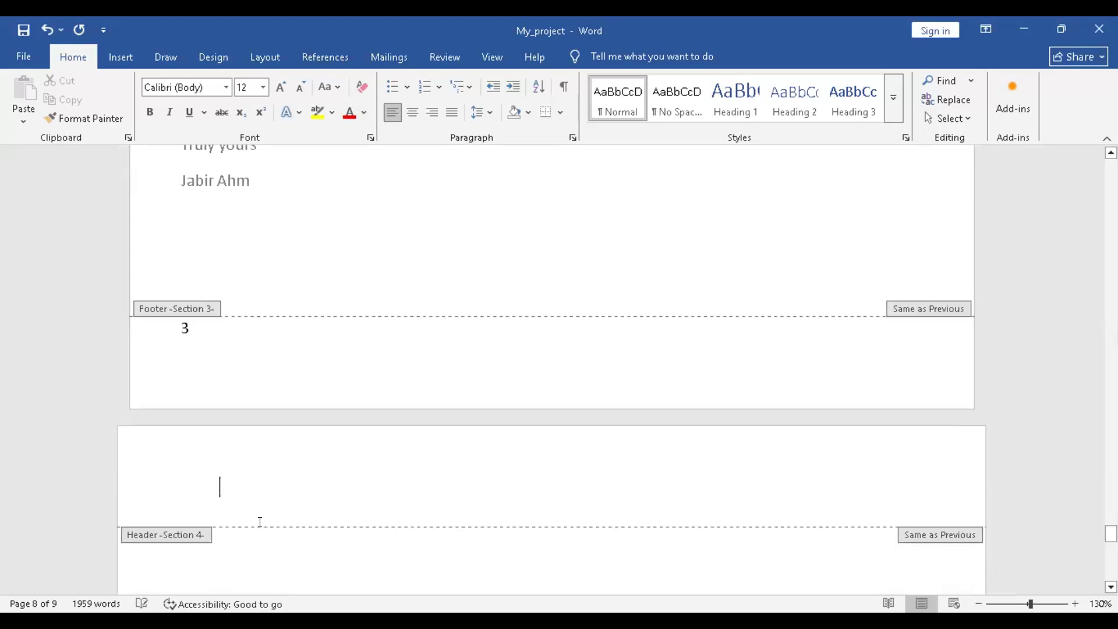
{"action": "double_click", "coordinate": [262, 558]}
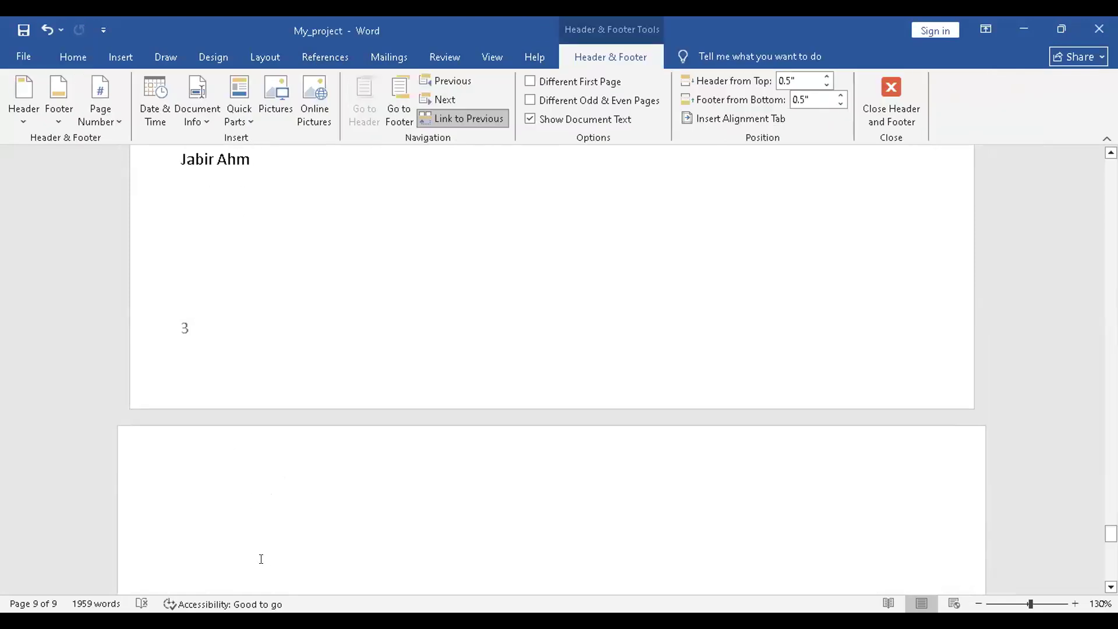
{"action": "key", "text": "ctrl+z"}
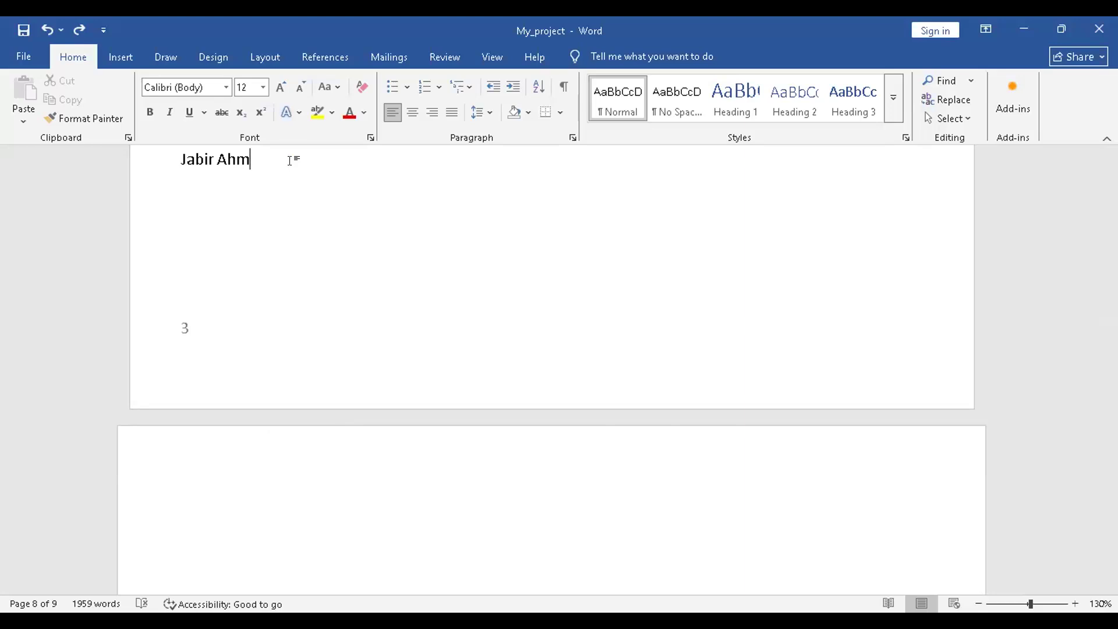
{"action": "key", "text": "Delete"}
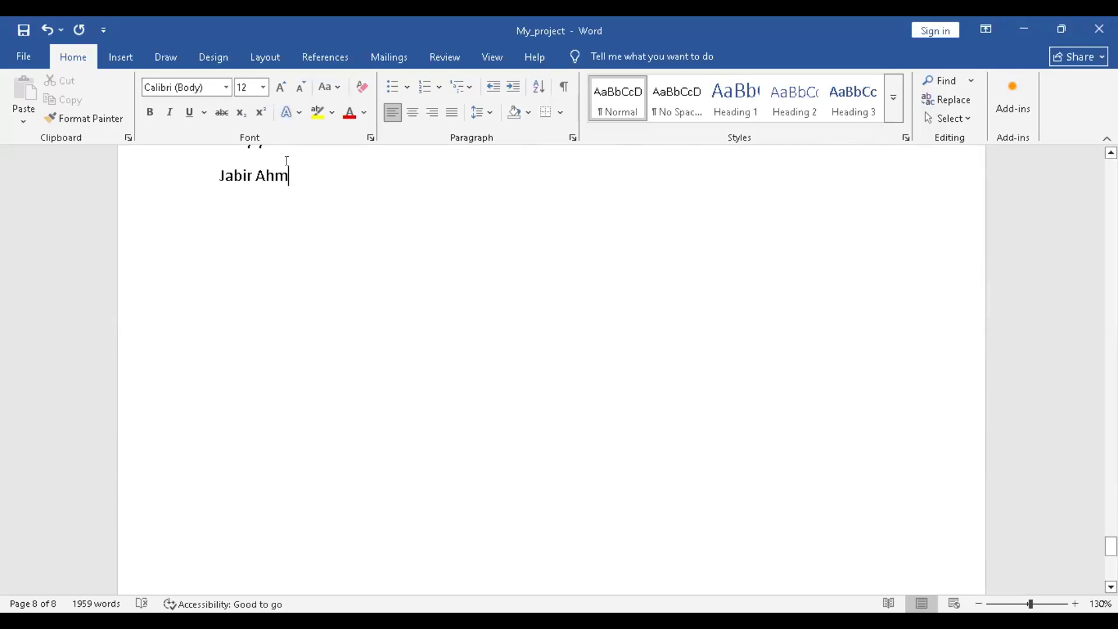
{"action": "scroll", "coordinate": [338, 266], "scroll_direction": "down", "scroll_amount": 5}
{"action": "scroll", "coordinate": [371, 354], "scroll_direction": "down", "scroll_amount": 2}
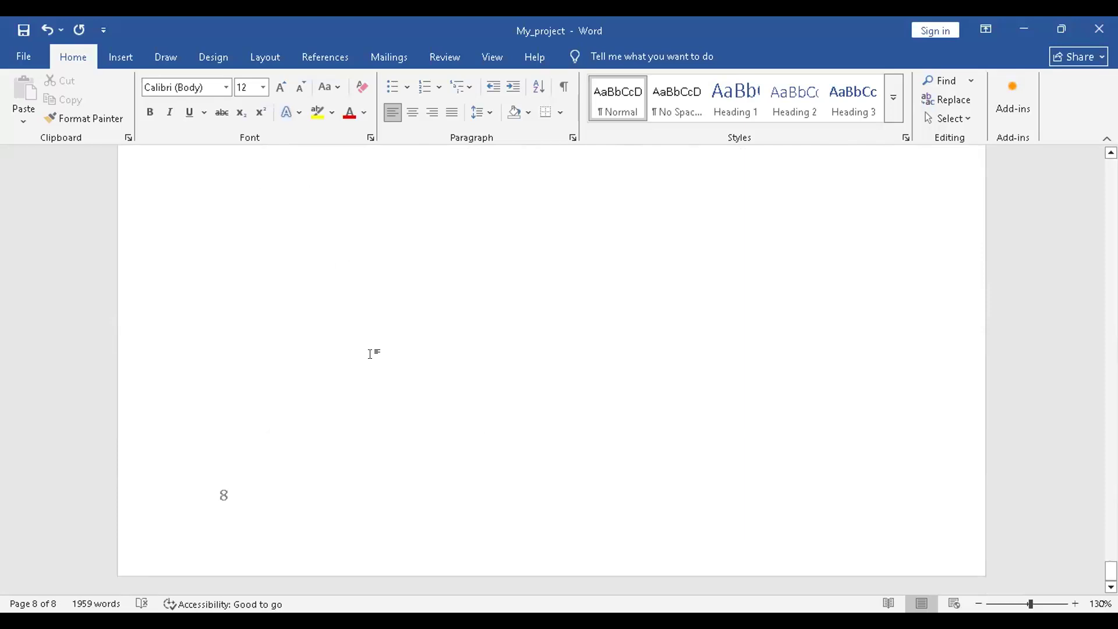
{"action": "scroll", "coordinate": [370, 354], "scroll_direction": "up", "scroll_amount": 10}
{"action": "scroll", "coordinate": [371, 353], "scroll_direction": "down", "scroll_amount": 6}
{"action": "scroll", "coordinate": [370, 354], "scroll_direction": "down", "scroll_amount": 4}
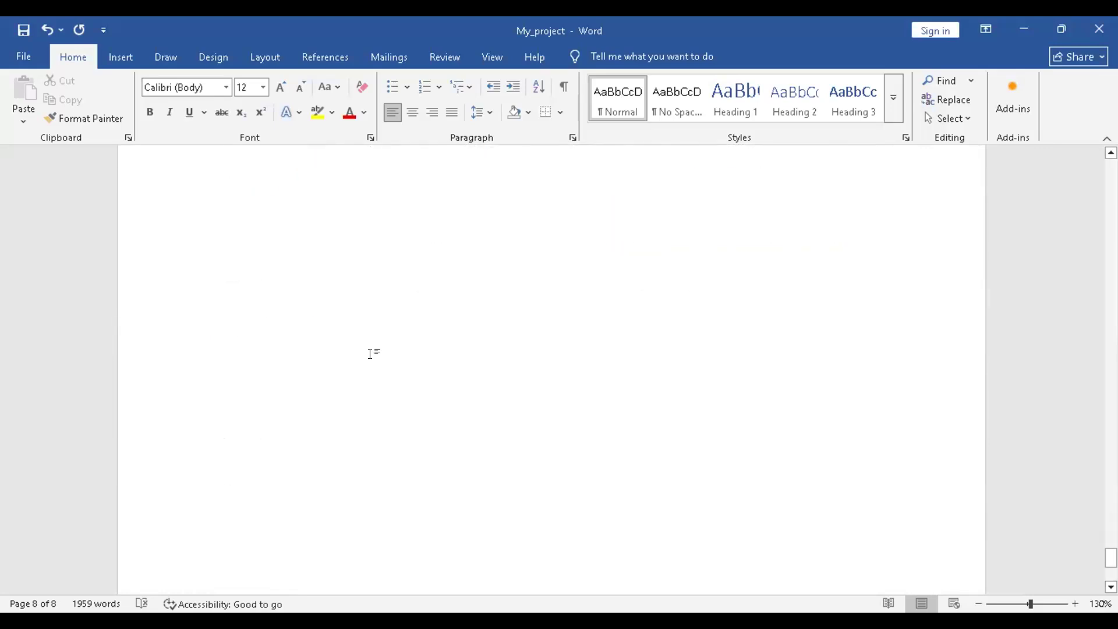
{"action": "scroll", "coordinate": [370, 353], "scroll_direction": "down", "scroll_amount": 1}
{"action": "scroll", "coordinate": [371, 353], "scroll_direction": "up", "scroll_amount": 15}
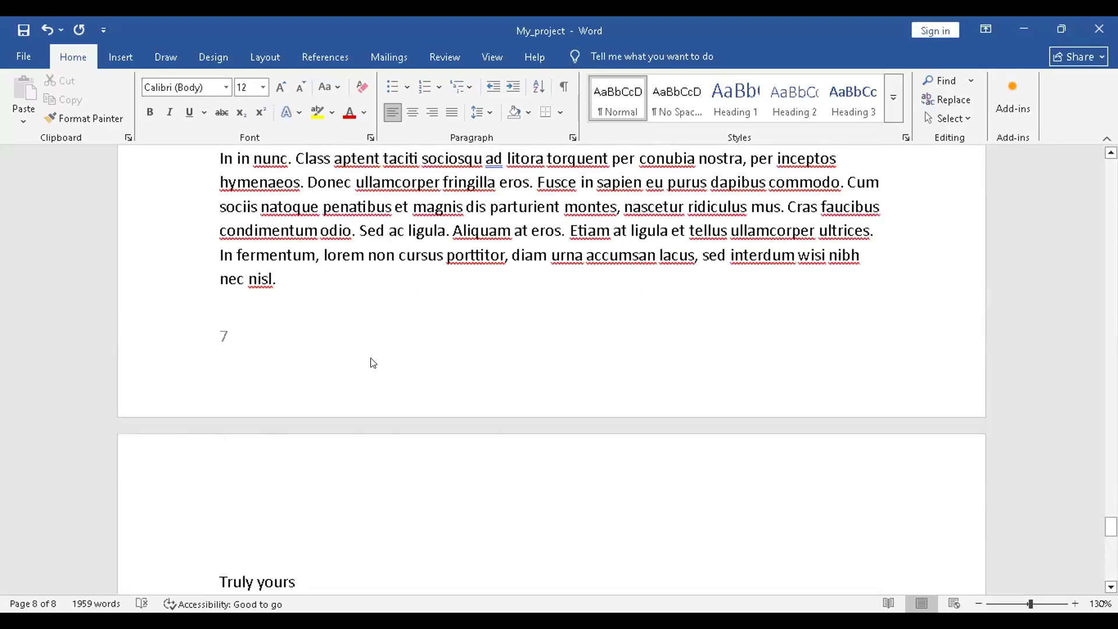
{"action": "scroll", "coordinate": [370, 353], "scroll_direction": "up", "scroll_amount": 10}
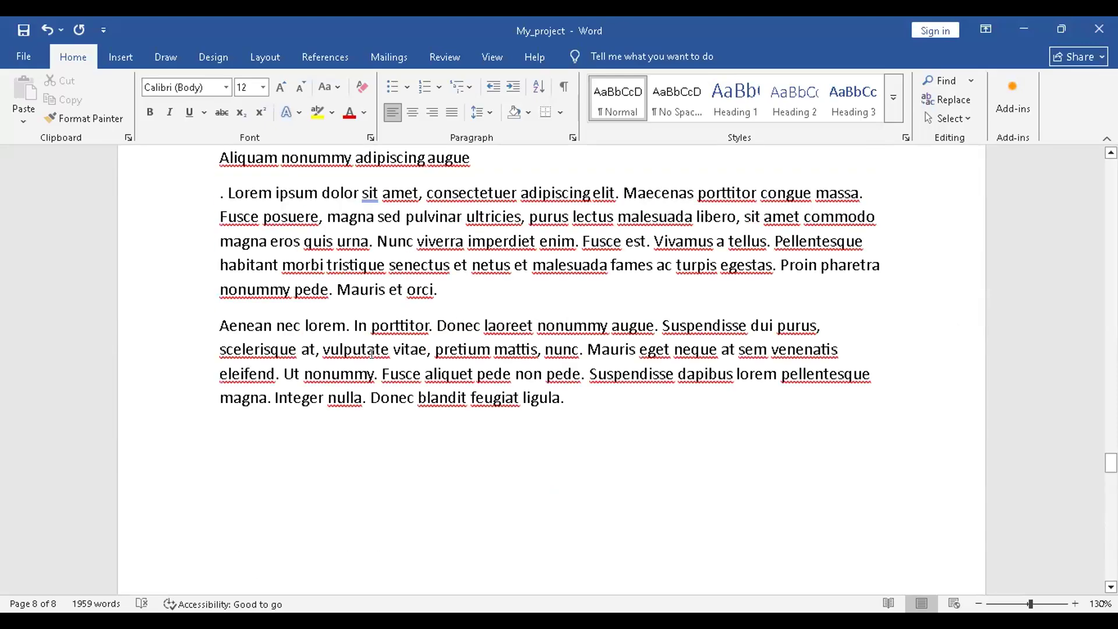
{"action": "scroll", "coordinate": [372, 354], "scroll_direction": "down", "scroll_amount": 20}
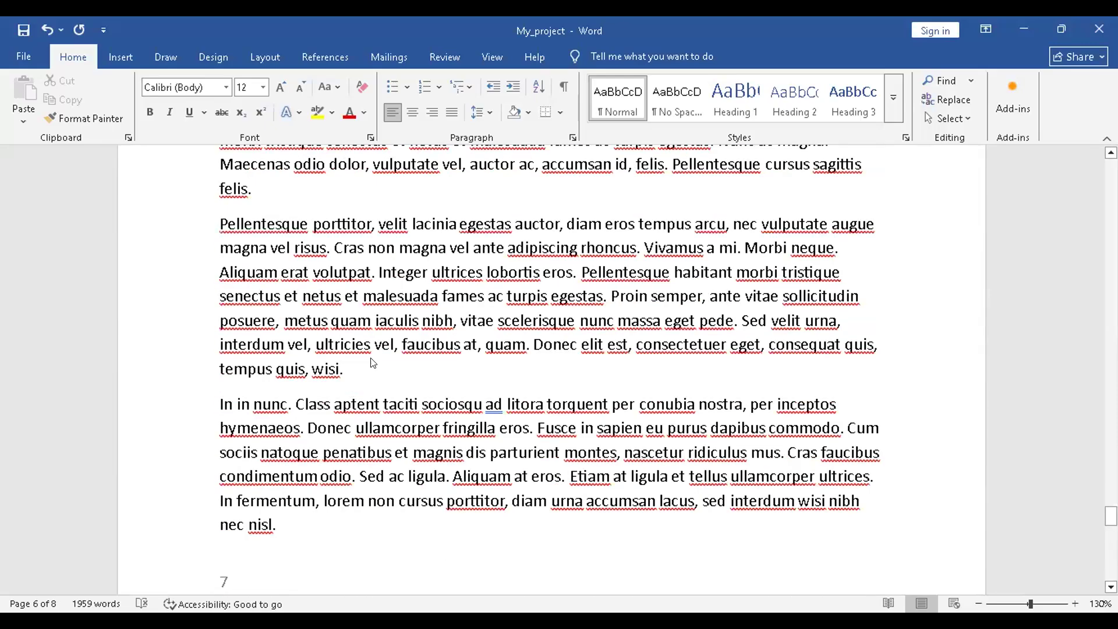
{"action": "scroll", "coordinate": [370, 355], "scroll_direction": "down", "scroll_amount": 10}
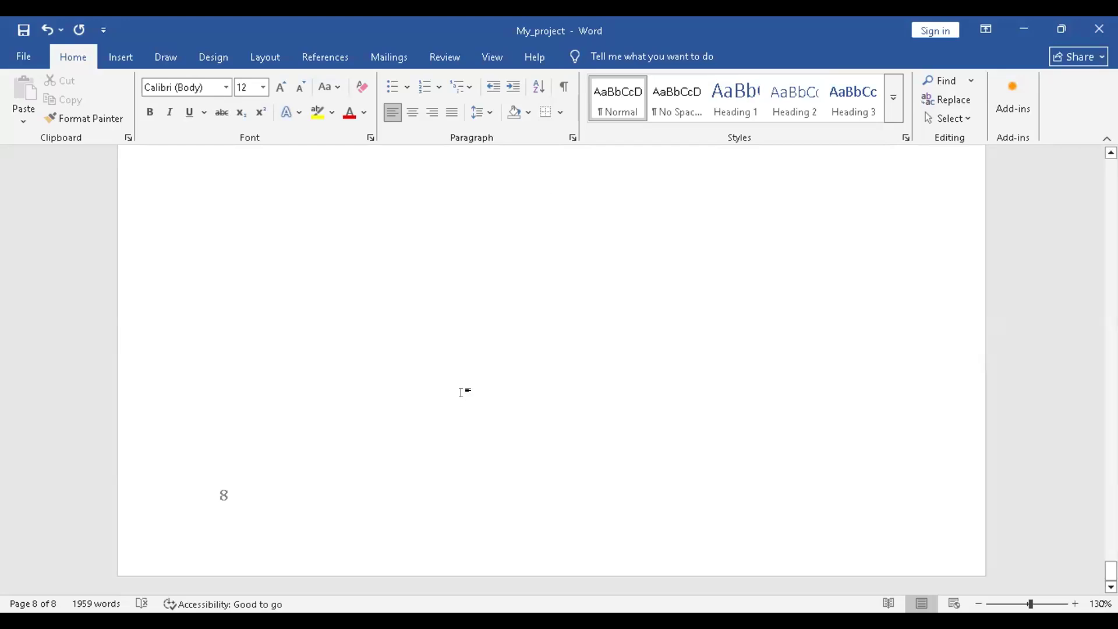
{"action": "scroll", "coordinate": [461, 392], "scroll_direction": "up", "scroll_amount": 5}
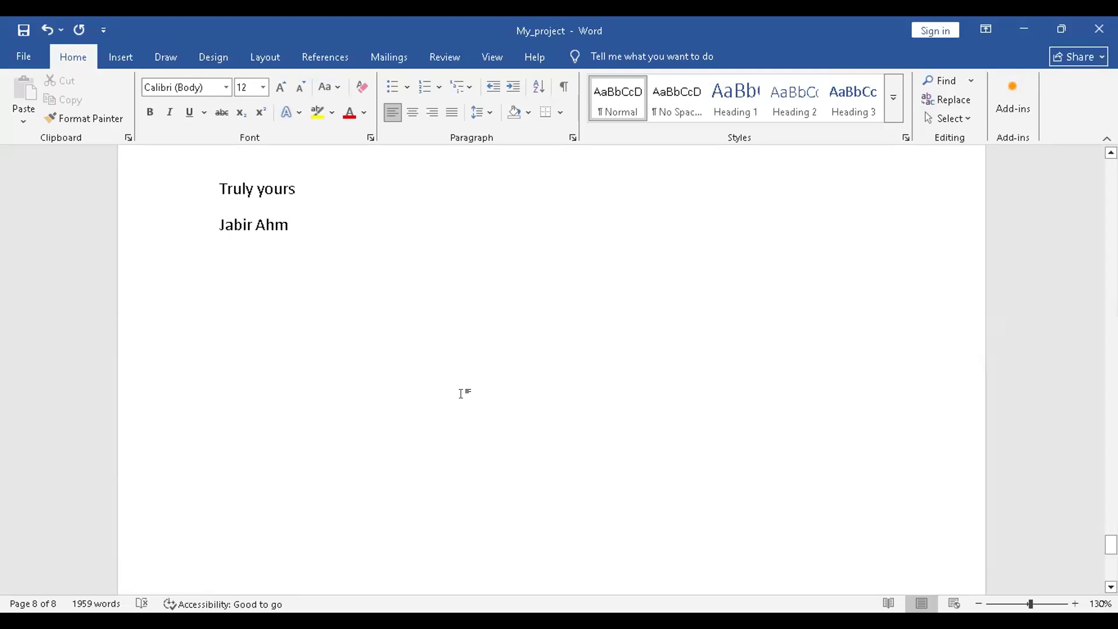
{"action": "scroll", "coordinate": [461, 394], "scroll_direction": "up", "scroll_amount": 5}
{"action": "scroll", "coordinate": [360, 472], "scroll_direction": "down", "scroll_amount": 3}
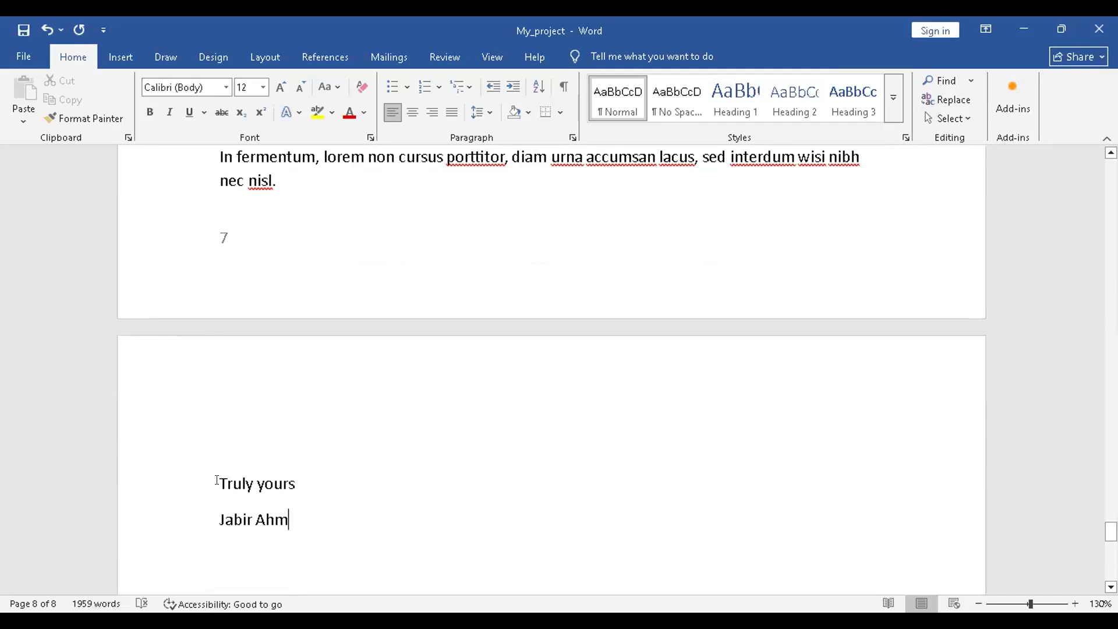
Delete the 'Truly yours' and signature lines, then remove the leftover blank page 8.
{"action": "left_click_drag", "start_coordinate": [219, 481], "coordinate": [334, 537]}
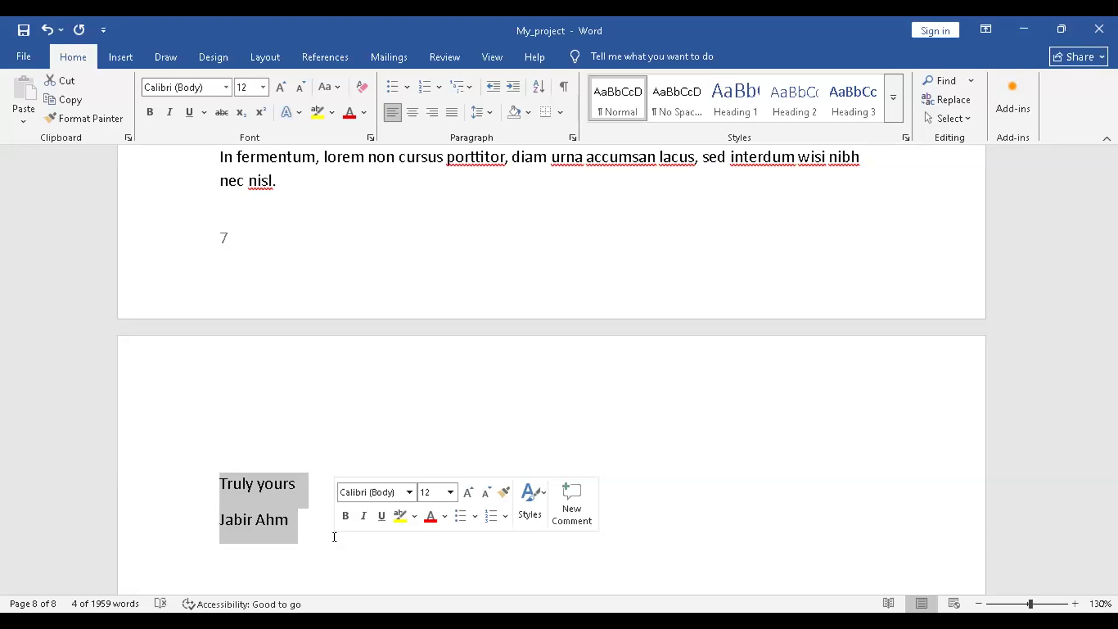
{"action": "key", "text": "Delete"}
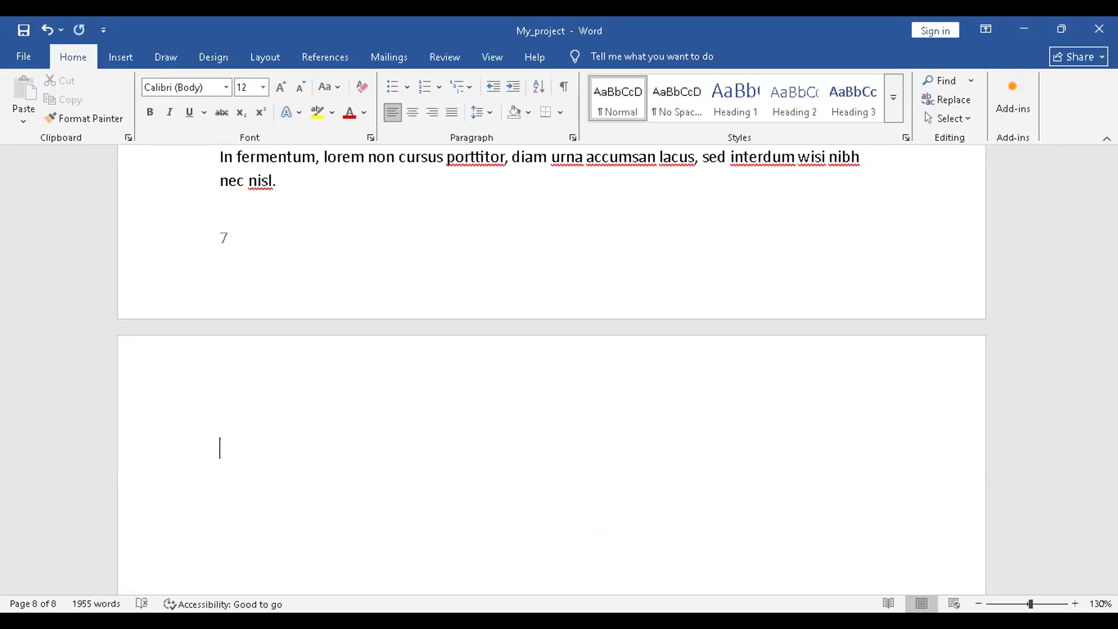
{"action": "key", "text": "BackSpace"}
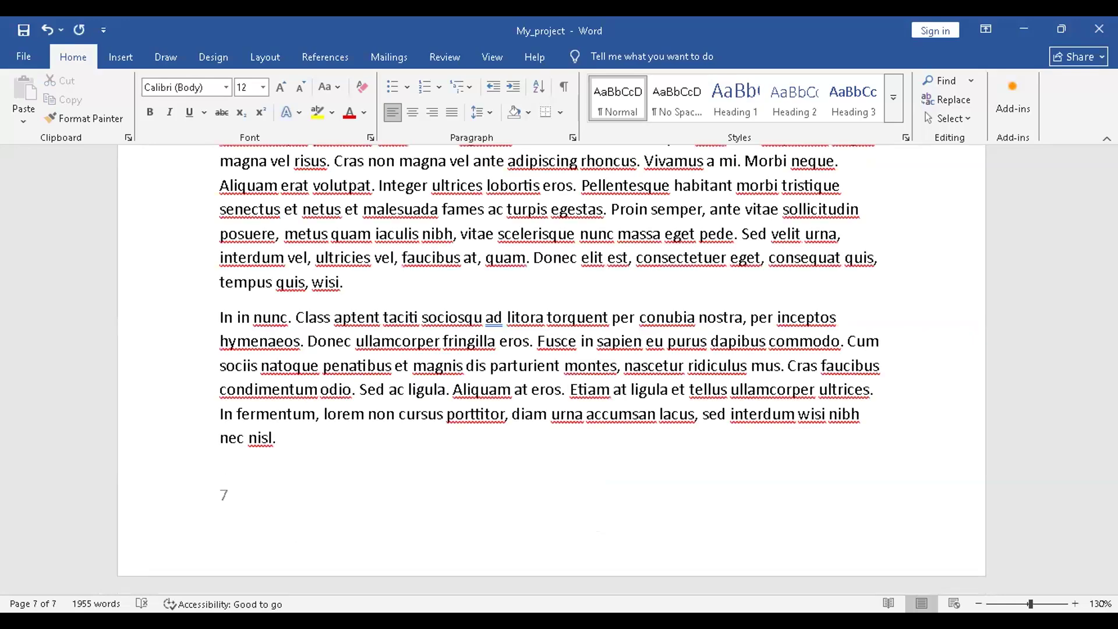